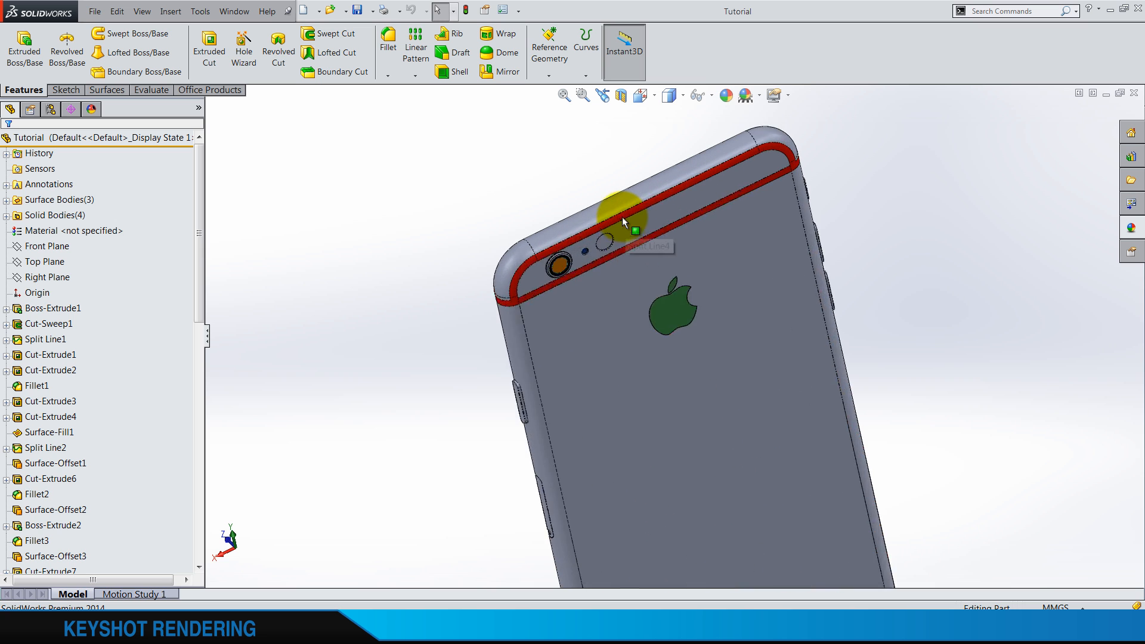
Inspect the phone model from the back and the front, finishing in the isometric view
{"action": "scroll", "coordinate": [659, 358], "scroll_direction": "up", "scroll_amount": 1}
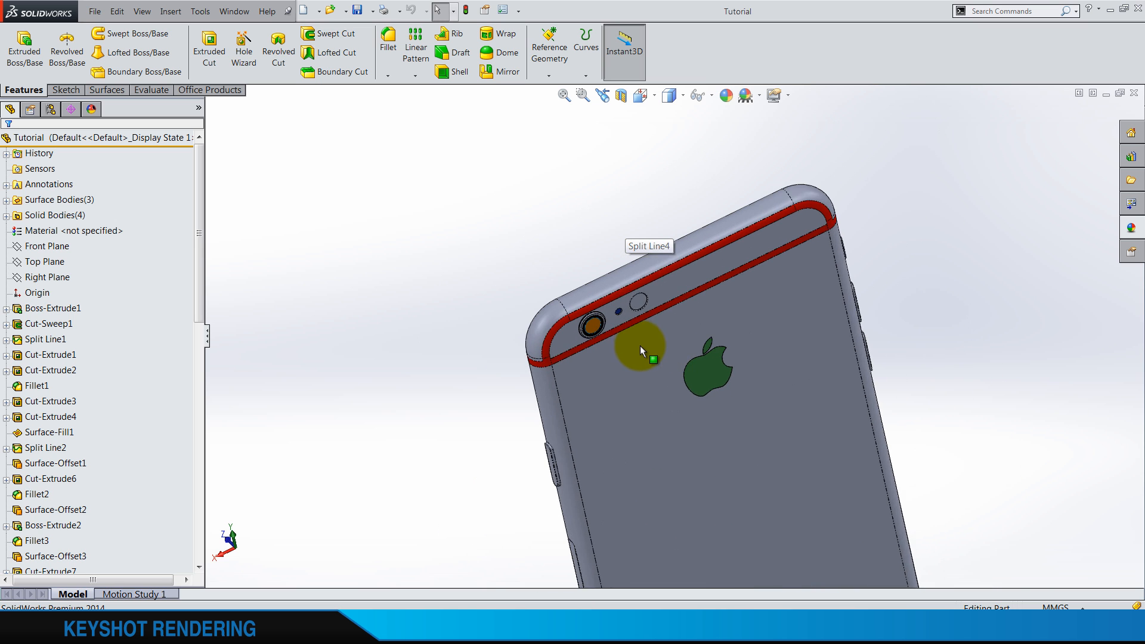
{"action": "scroll", "coordinate": [549, 305], "scroll_direction": "down", "scroll_amount": 6}
{"action": "scroll", "coordinate": [747, 314], "scroll_direction": "up", "scroll_amount": 2}
{"action": "scroll", "coordinate": [749, 317], "scroll_direction": "up", "scroll_amount": 5}
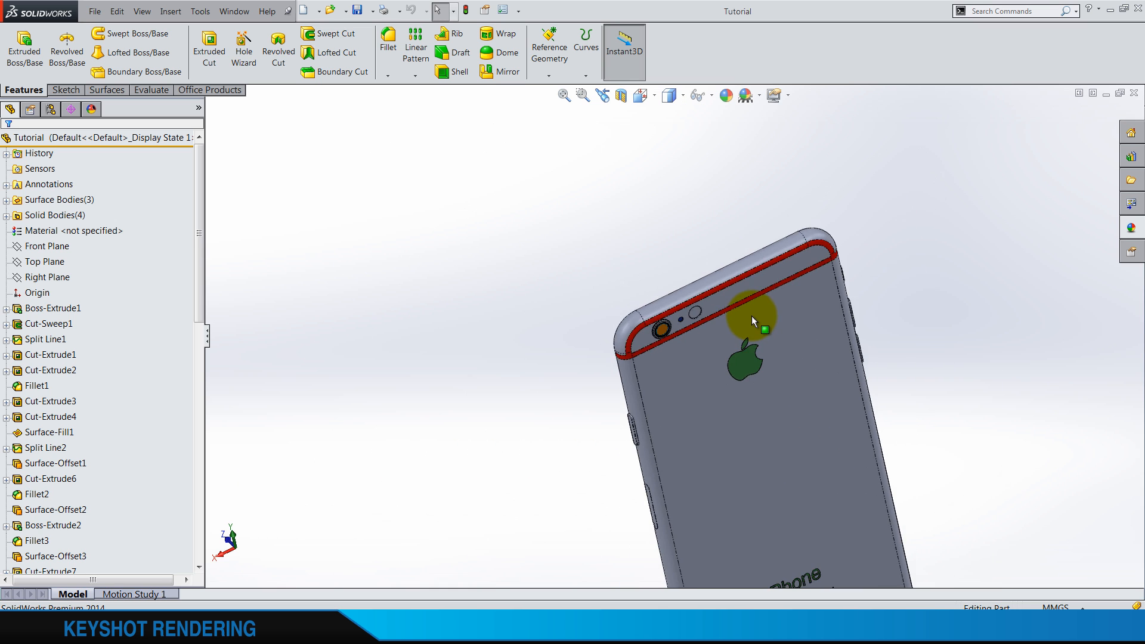
{"action": "middle_click_drag", "start_coordinate": [678, 409], "coordinate": [830, 501]}
{"action": "middle_click_drag", "start_coordinate": [713, 385], "coordinate": [657, 231]}
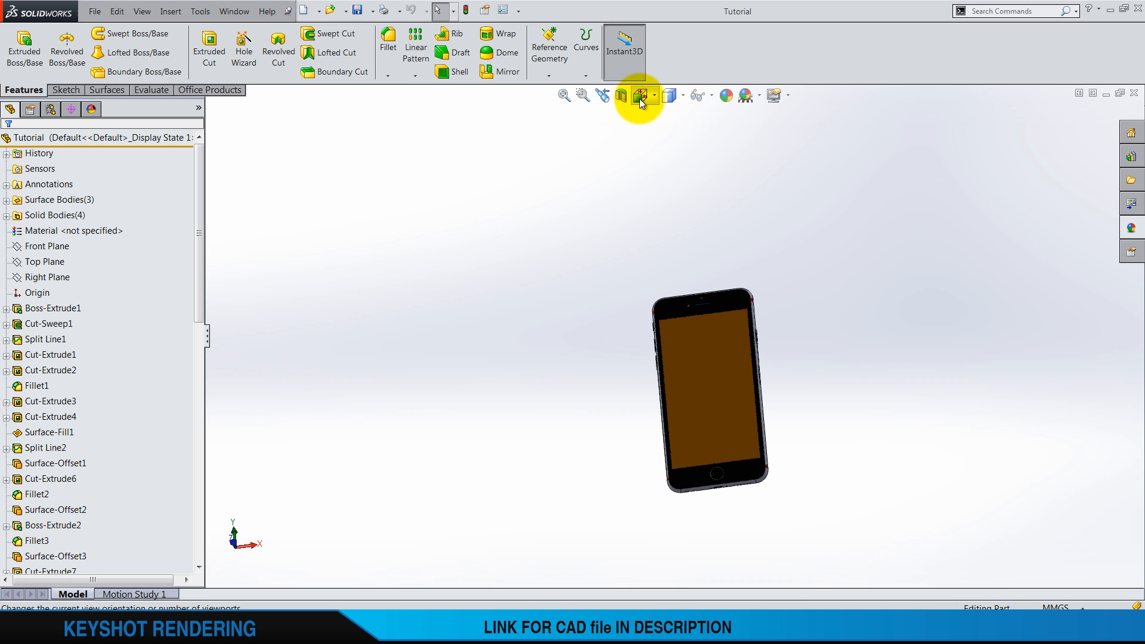
{"action": "left_click", "coordinate": [669, 95]}
{"action": "left_click", "coordinate": [722, 138]}
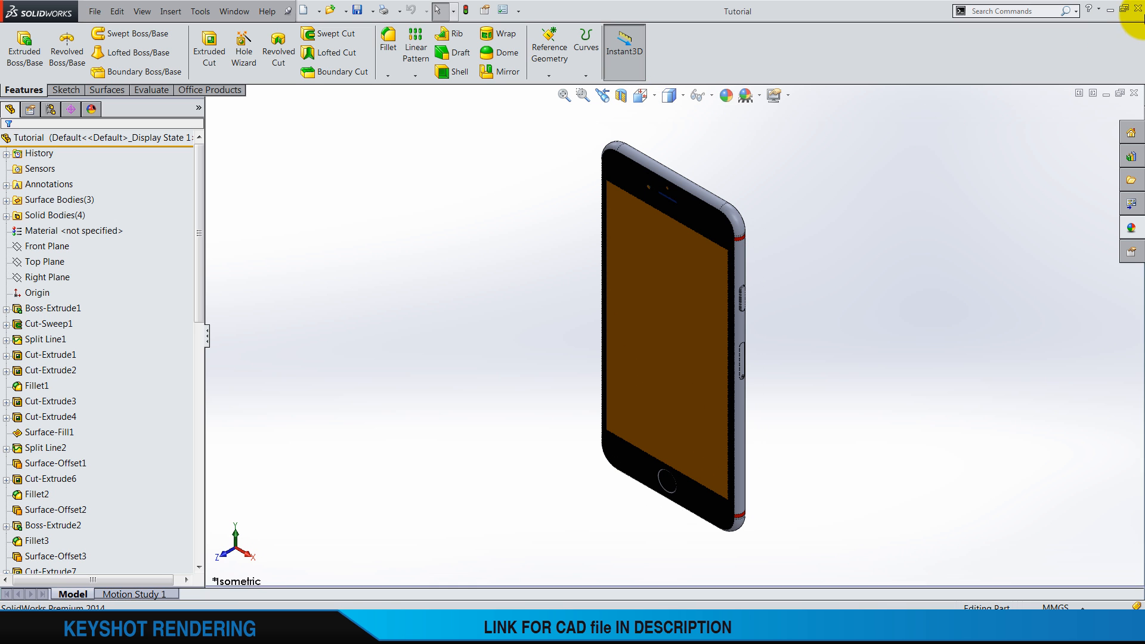
Leave SolidWorks for KeyShot 5 and dismiss its welcome window
{"action": "left_click", "coordinate": [1136, 11]}
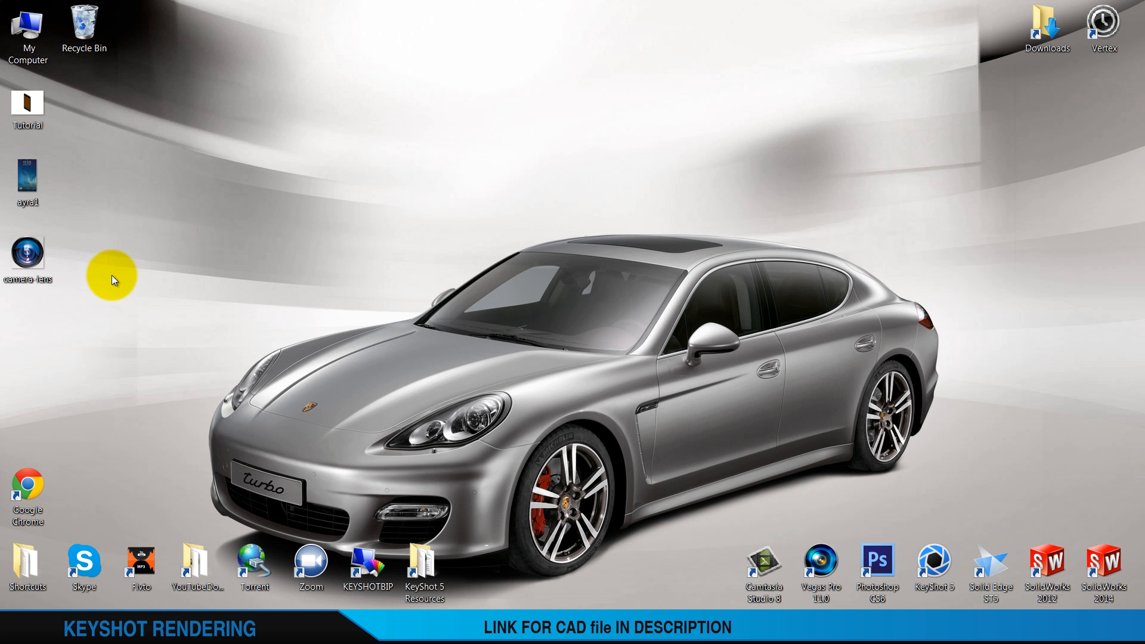
{"action": "double_click", "coordinate": [933, 561]}
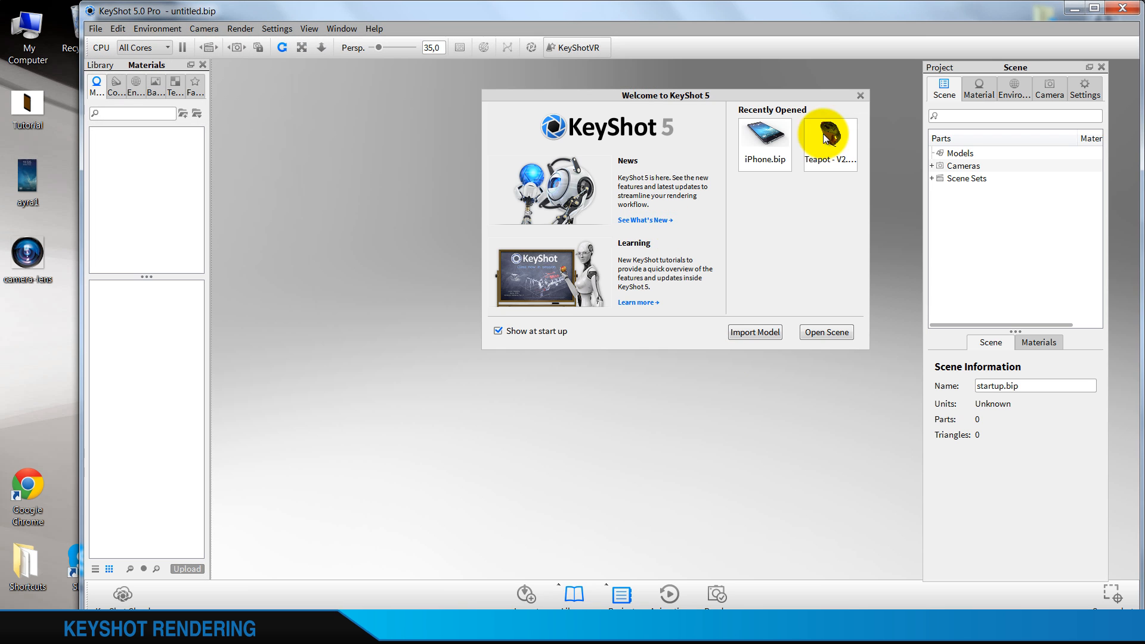
{"action": "left_click", "coordinate": [860, 95]}
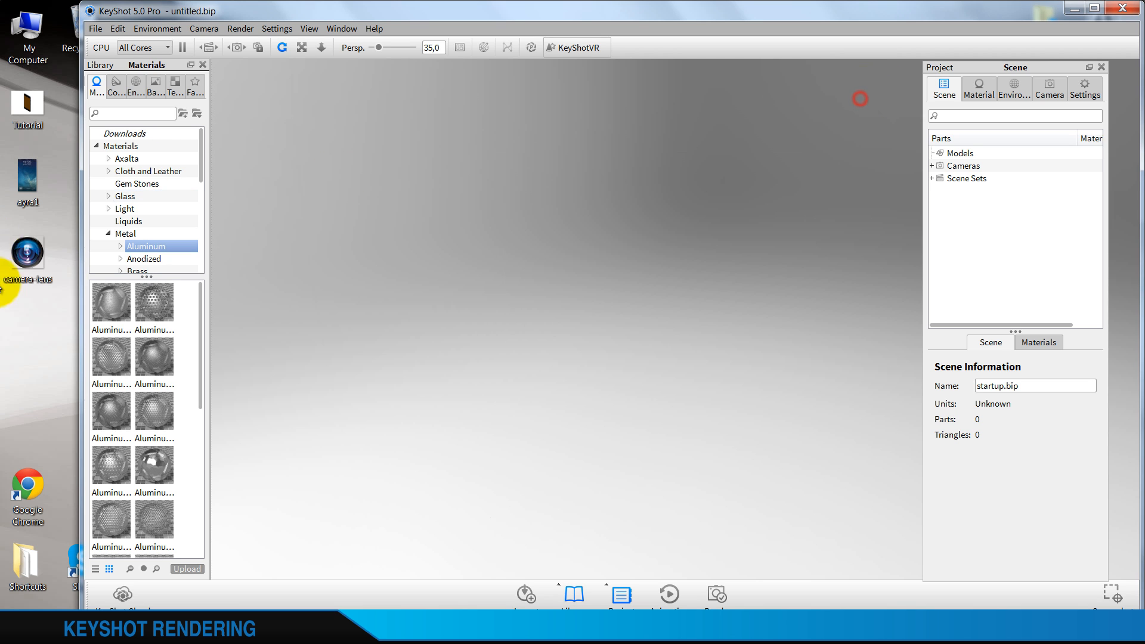
Import Tutorial.SLDPRT into the empty scene with Keep Original size, and maximize the KeyShot window
{"action": "left_click_drag", "start_coordinate": [27, 112], "coordinate": [496, 346]}
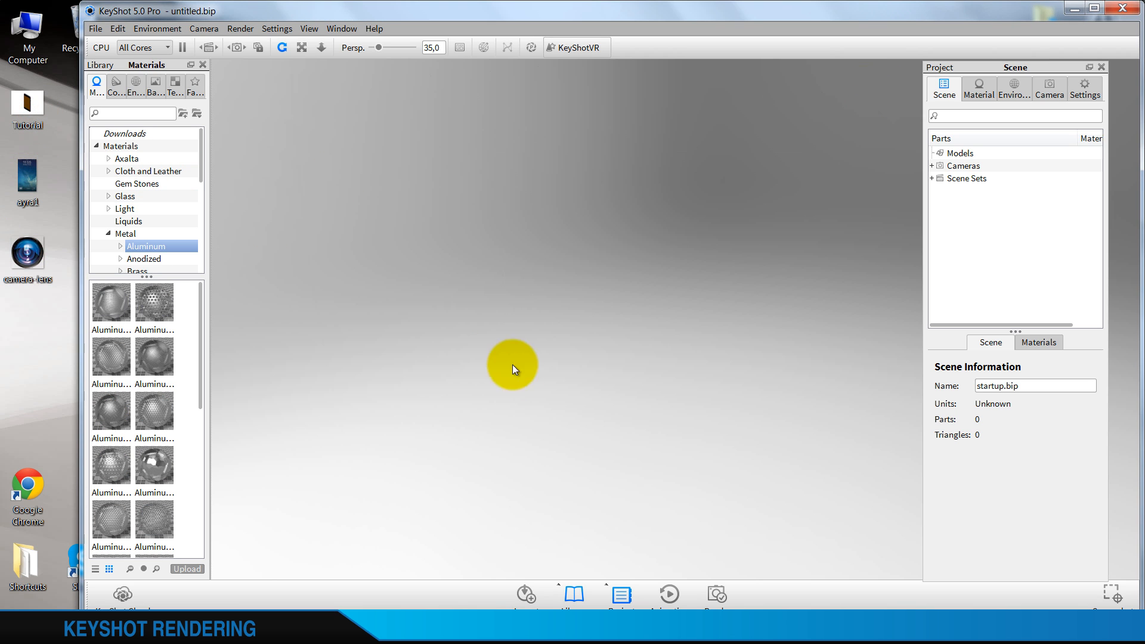
{"action": "left_click_drag", "start_coordinate": [598, 235], "coordinate": [618, 154]}
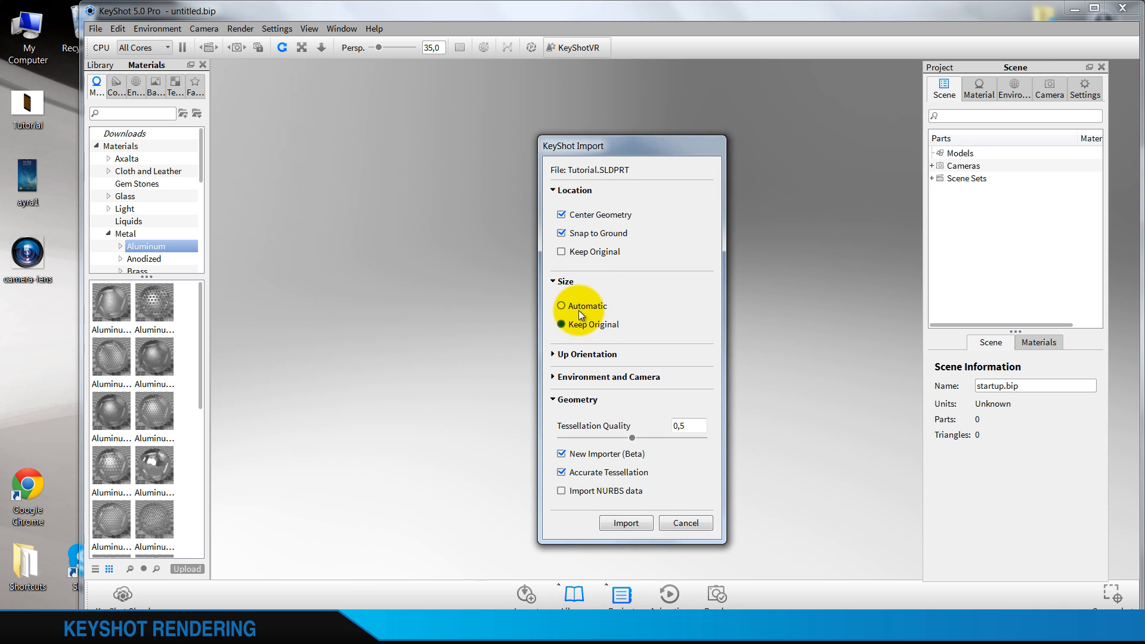
{"action": "left_click", "coordinate": [572, 306]}
{"action": "left_click", "coordinate": [572, 325]}
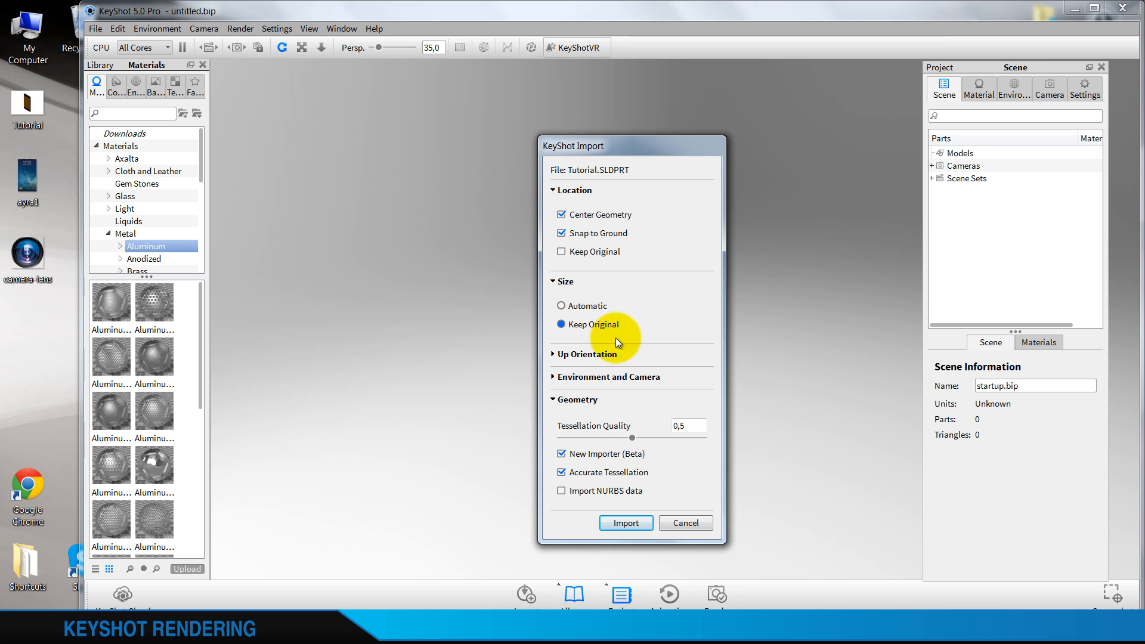
{"action": "left_click", "coordinate": [627, 524]}
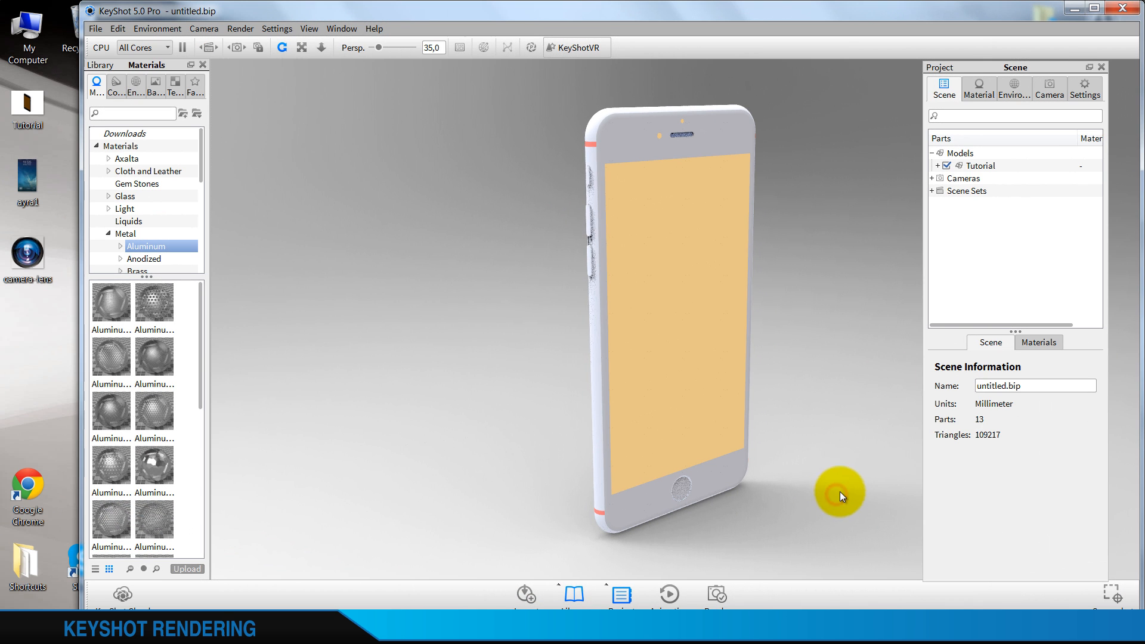
{"action": "left_click", "coordinate": [1094, 8]}
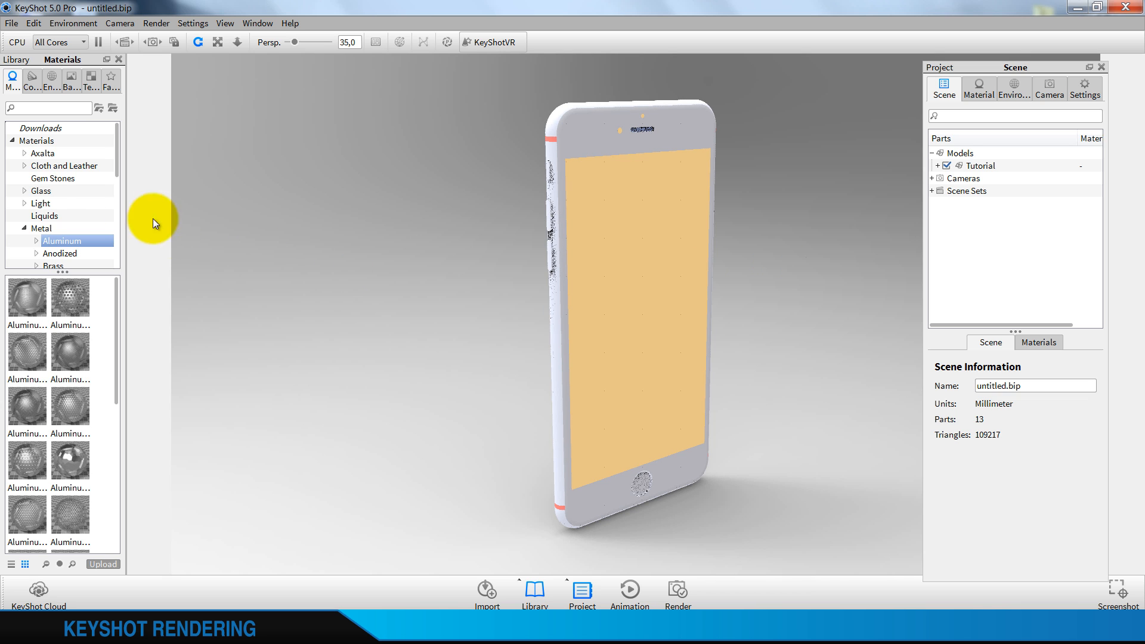
Apply the Paint Metallic Dark Cool Grey material to the phone's outer body
{"action": "left_click", "coordinate": [26, 227]}
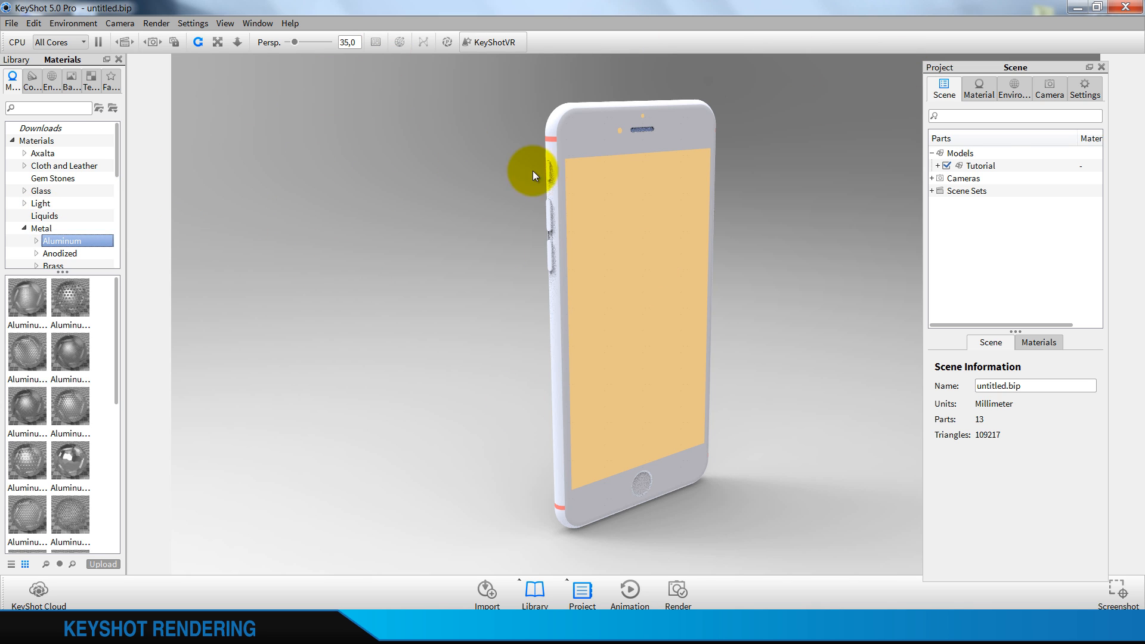
{"action": "left_click", "coordinate": [25, 227]}
{"action": "scroll", "coordinate": [40, 225], "scroll_direction": "down", "scroll_amount": 2}
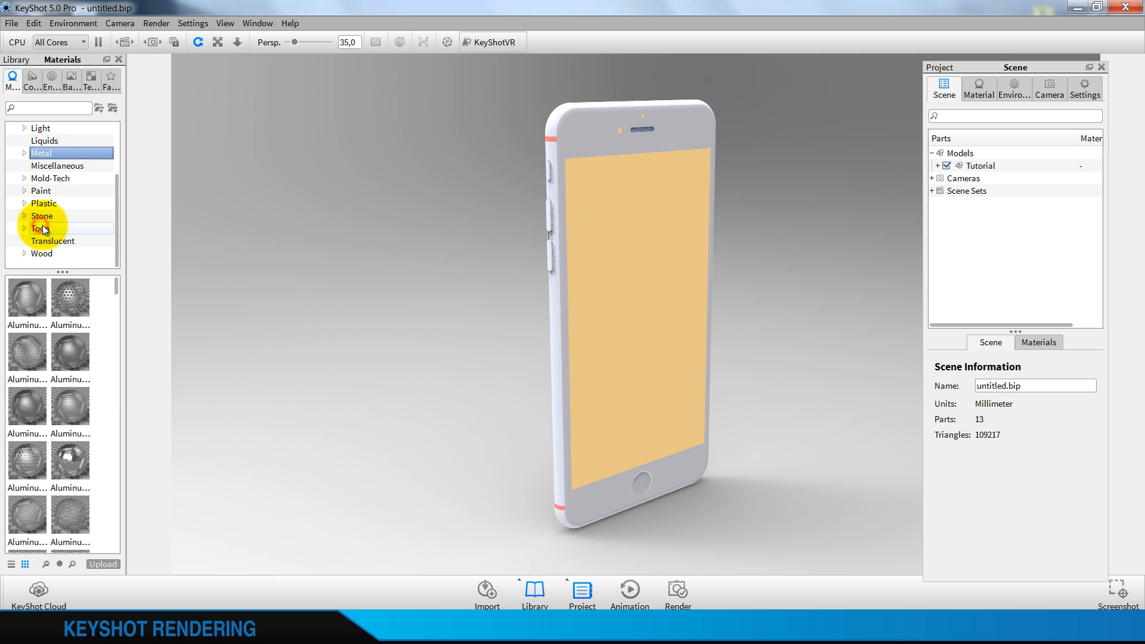
{"action": "left_click", "coordinate": [40, 191]}
{"action": "left_click", "coordinate": [24, 192]}
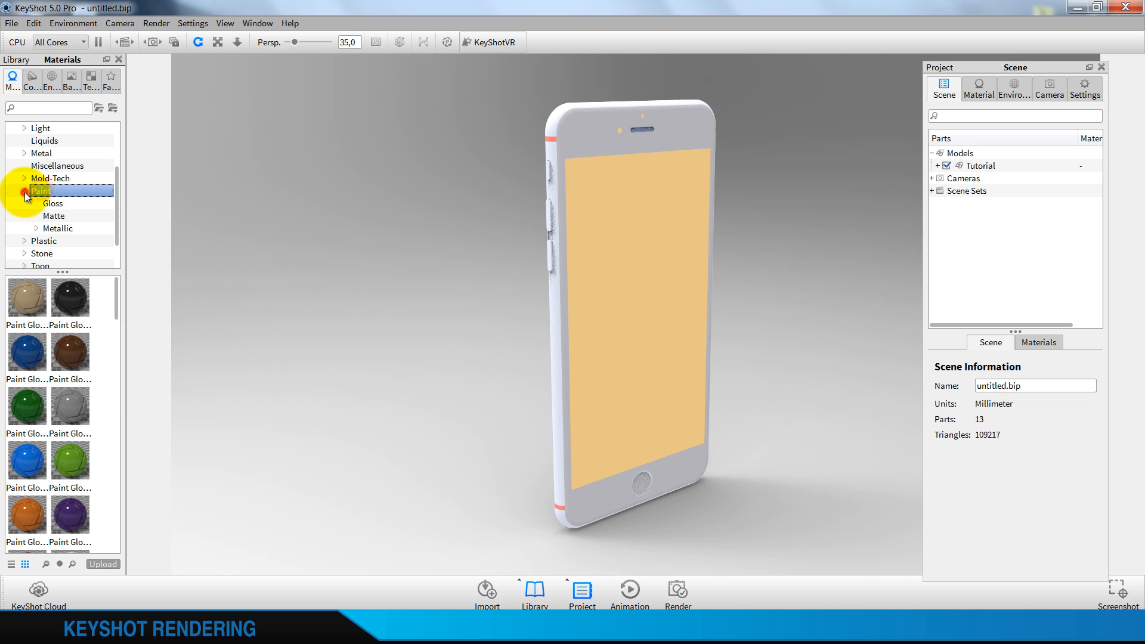
{"action": "left_click", "coordinate": [55, 227]}
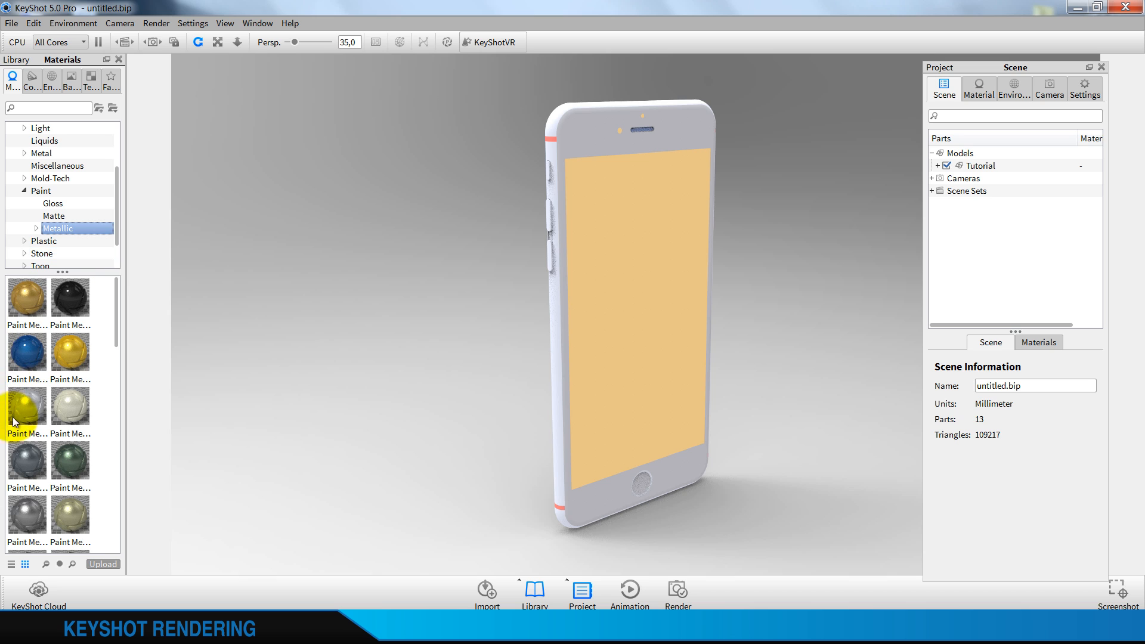
{"action": "scroll", "coordinate": [26, 437], "scroll_direction": "down", "scroll_amount": 3}
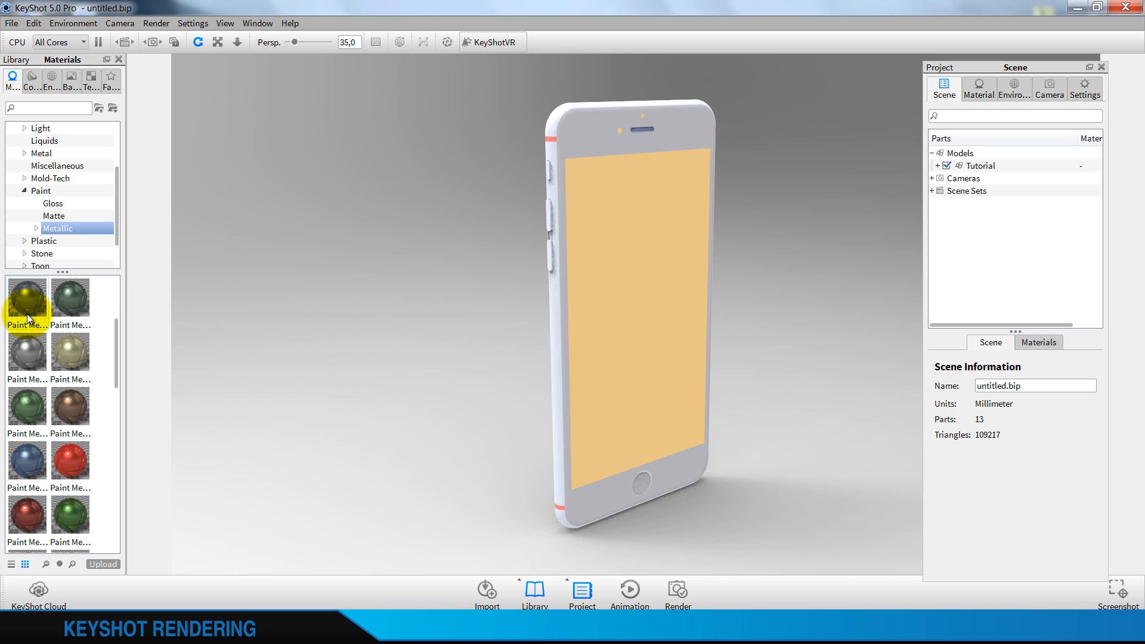
{"action": "mouse_move", "coordinate": [25, 313]}
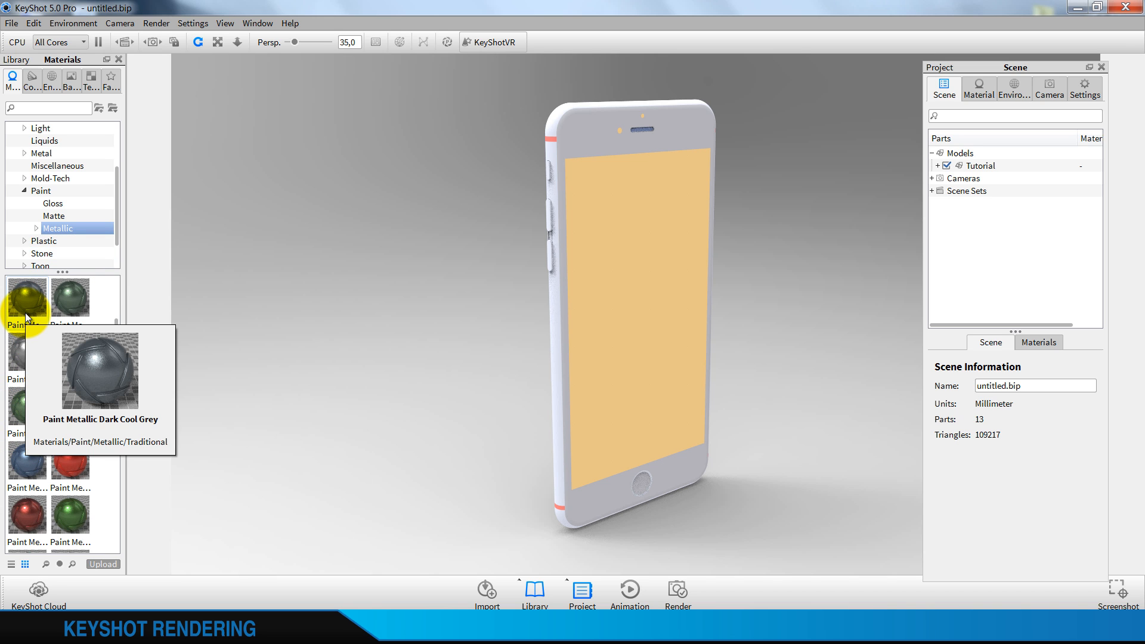
{"action": "mouse_move", "coordinate": [25, 312]}
{"action": "left_mouse_down"}
{"action": "mouse_move", "coordinate": [156, 242]}
{"action": "mouse_move", "coordinate": [496, 127]}
{"action": "mouse_move", "coordinate": [550, 126]}
{"action": "left_mouse_up"}
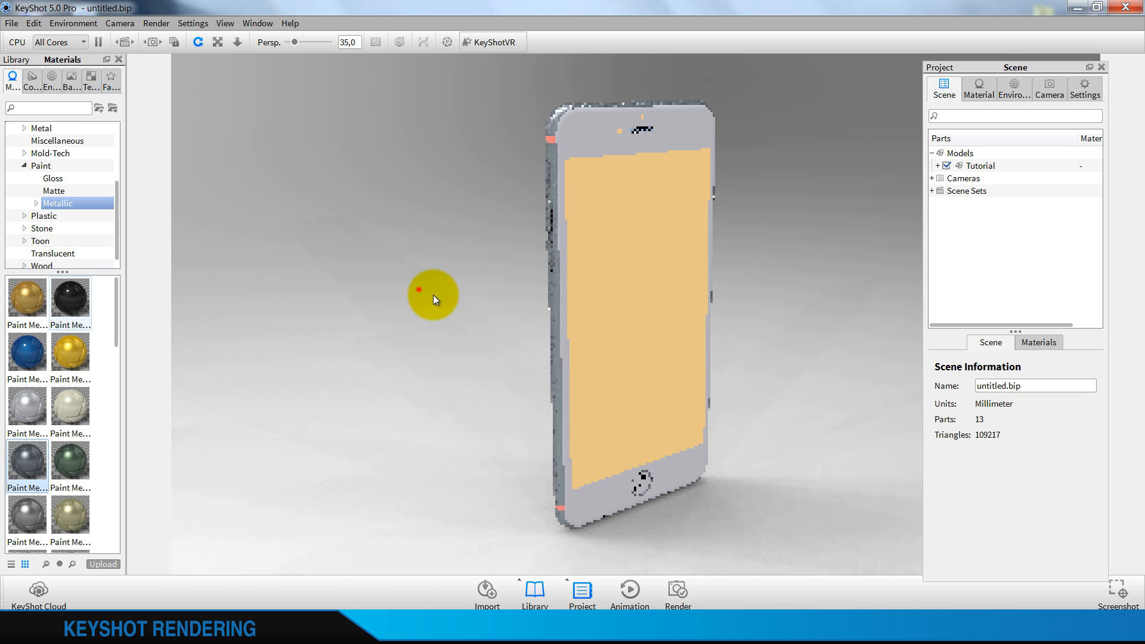
Apply the black metallic paint to the red antenna bands on the phone's back
{"action": "left_click_drag", "start_coordinate": [432, 295], "coordinate": [864, 341]}
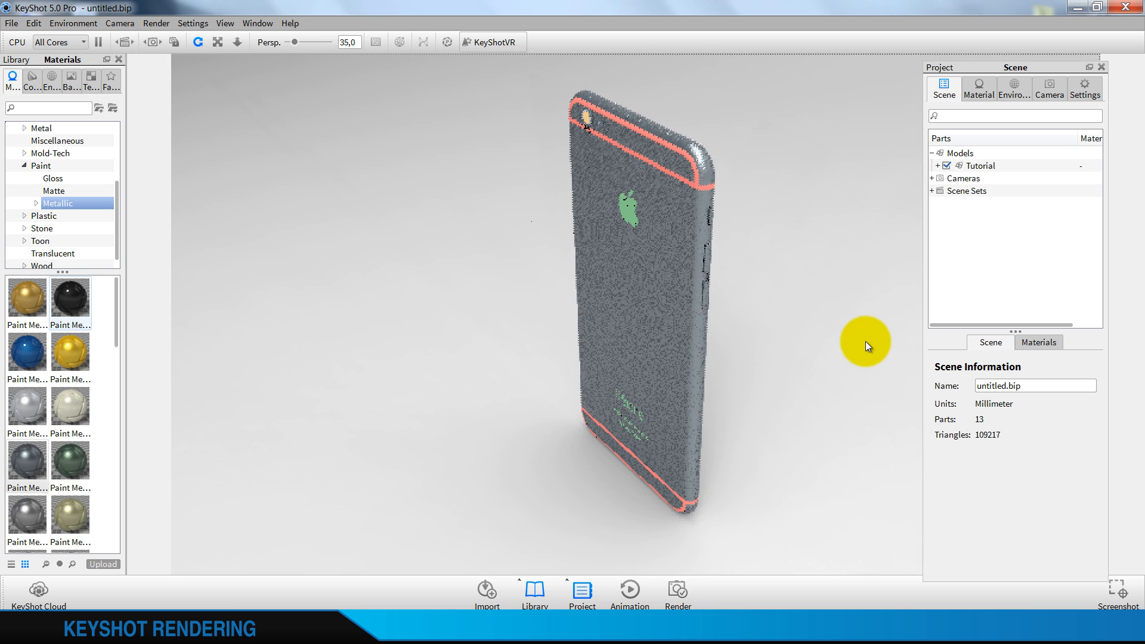
{"action": "scroll", "coordinate": [692, 309], "scroll_direction": "up", "scroll_amount": 3}
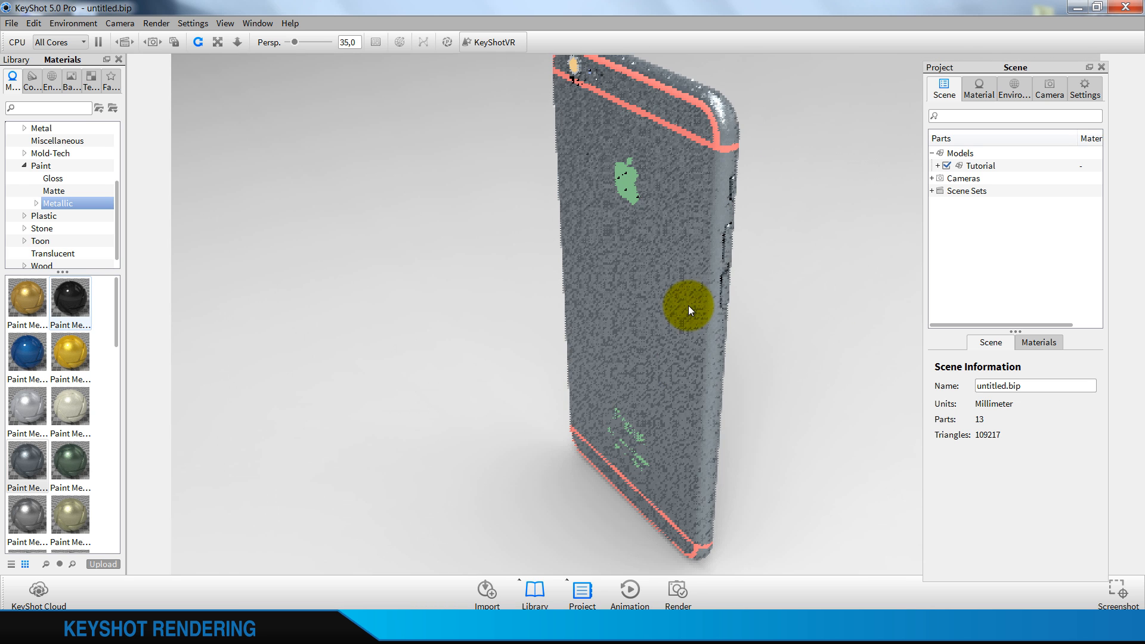
{"action": "left_click_drag", "start_coordinate": [687, 305], "coordinate": [693, 262]}
{"action": "scroll", "coordinate": [53, 377], "scroll_direction": "down", "scroll_amount": 5}
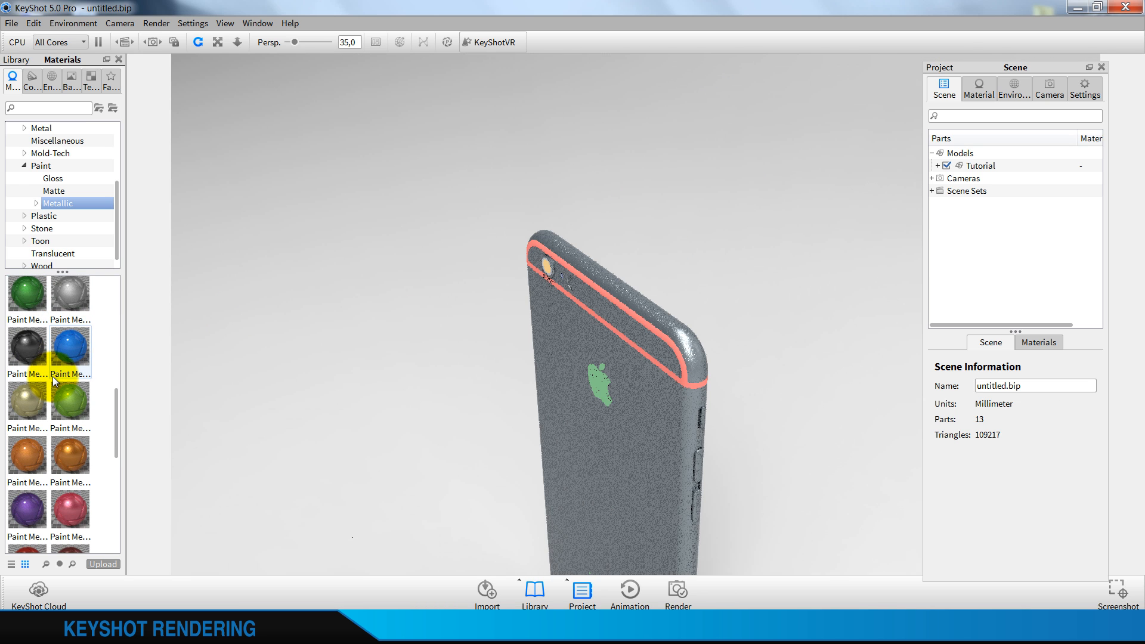
{"action": "mouse_move", "coordinate": [24, 354]}
{"action": "left_mouse_down"}
{"action": "mouse_move", "coordinate": [416, 384]}
{"action": "mouse_move", "coordinate": [663, 393]}
{"action": "mouse_move", "coordinate": [681, 381]}
{"action": "left_mouse_up"}
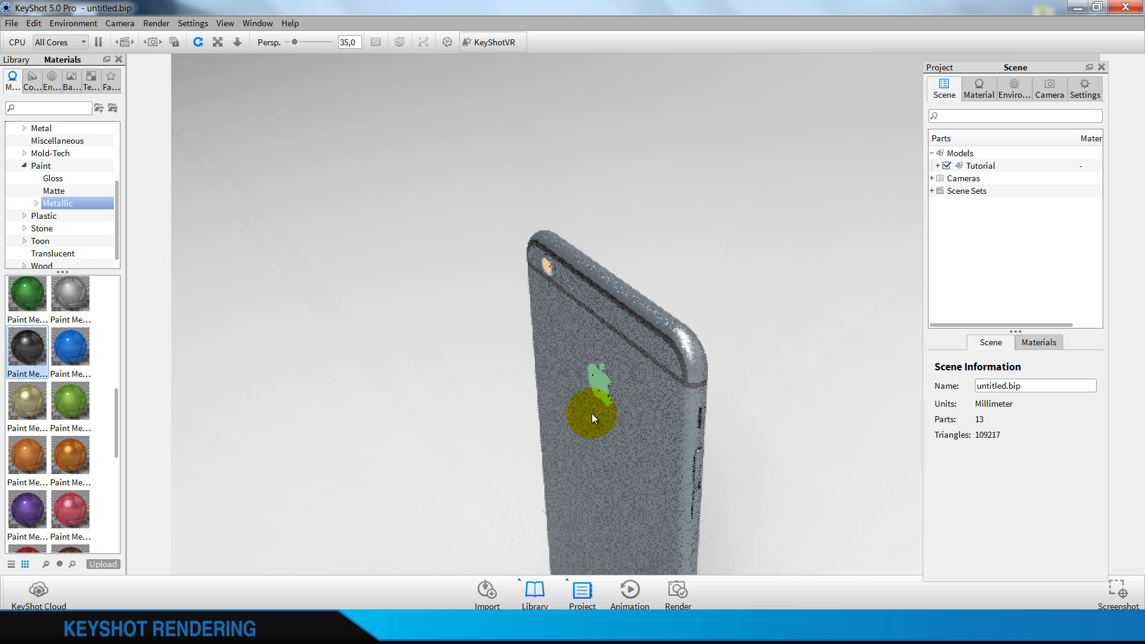
Apply the black chrome material to the green Apple logo and lettering on the phone's back
{"action": "scroll", "coordinate": [602, 421], "scroll_direction": "down", "scroll_amount": 5}
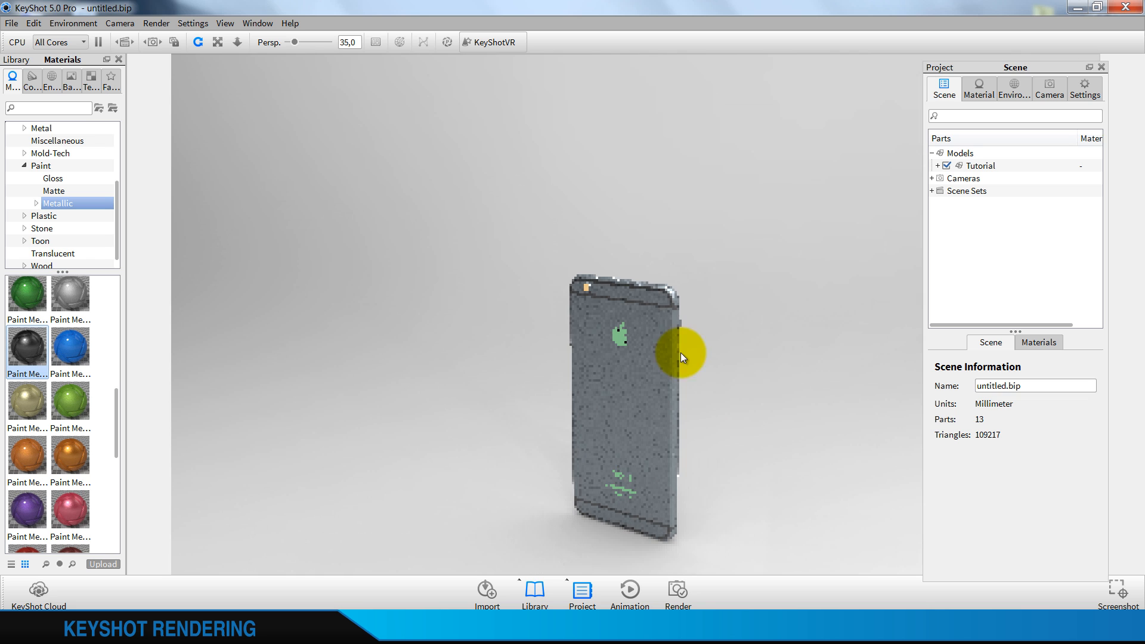
{"action": "scroll", "coordinate": [622, 329], "scroll_direction": "up", "scroll_amount": 2}
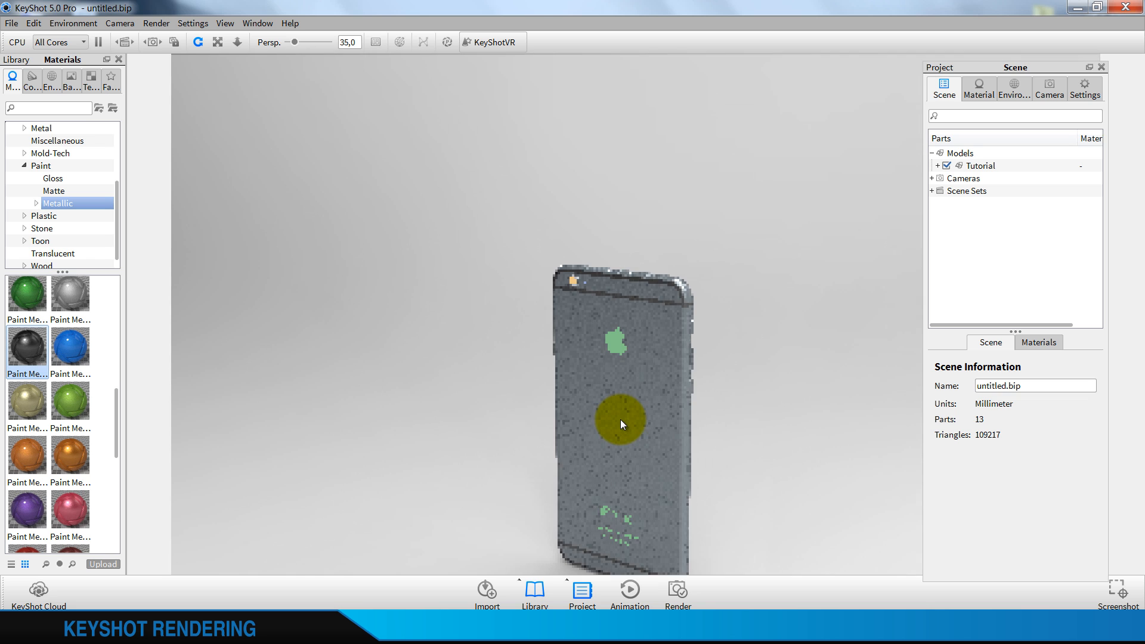
{"action": "scroll", "coordinate": [620, 420], "scroll_direction": "up", "scroll_amount": 1}
{"action": "scroll", "coordinate": [34, 325], "scroll_direction": "up", "scroll_amount": 5}
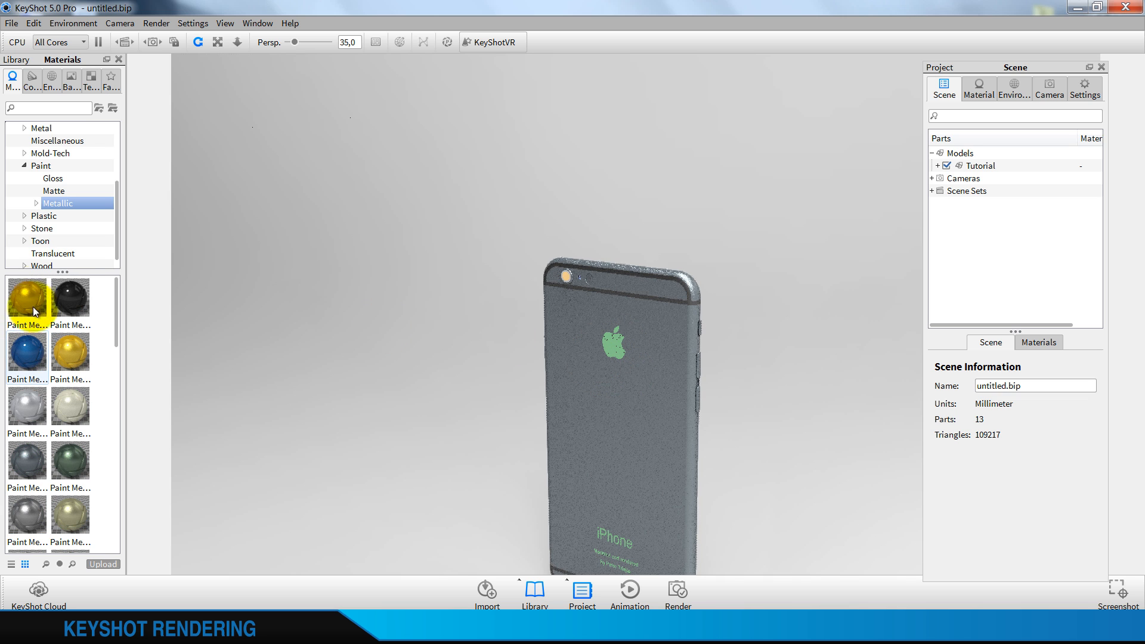
{"action": "scroll", "coordinate": [43, 179], "scroll_direction": "up", "scroll_amount": 2}
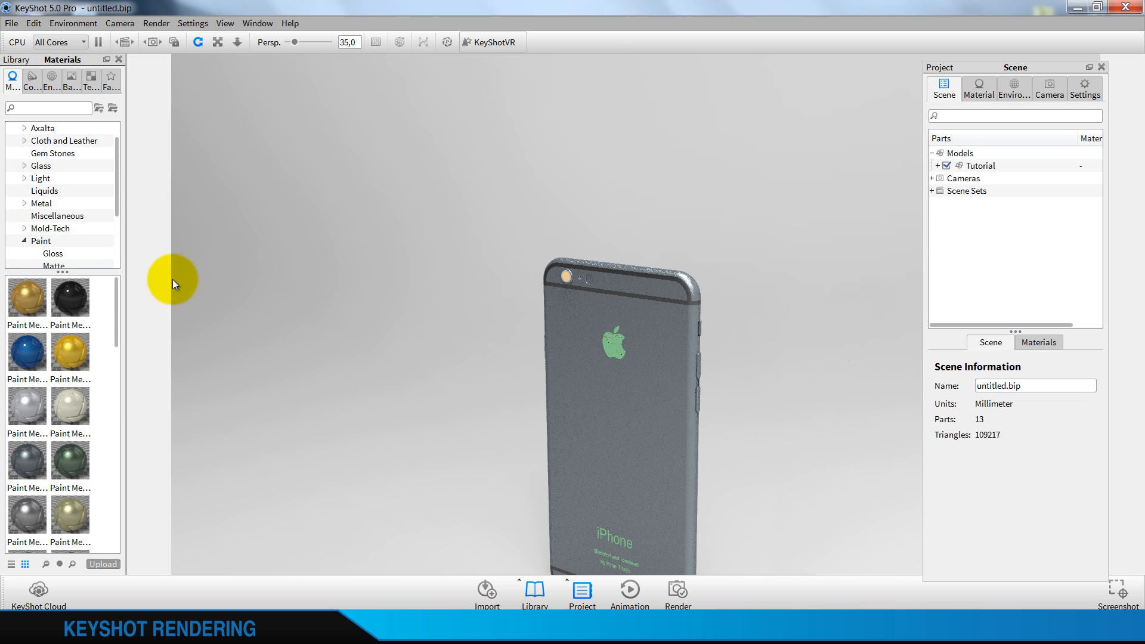
{"action": "left_click", "coordinate": [39, 204]}
{"action": "left_click", "coordinate": [24, 204]}
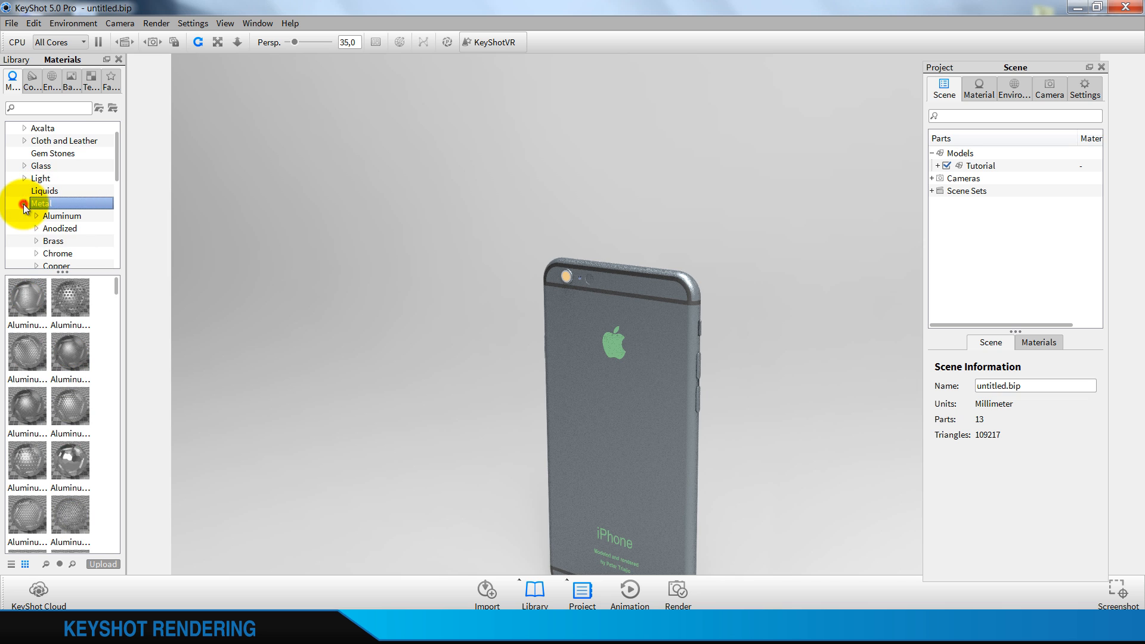
{"action": "left_click", "coordinate": [60, 254]}
{"action": "left_click_drag", "start_coordinate": [28, 297], "coordinate": [608, 341]}
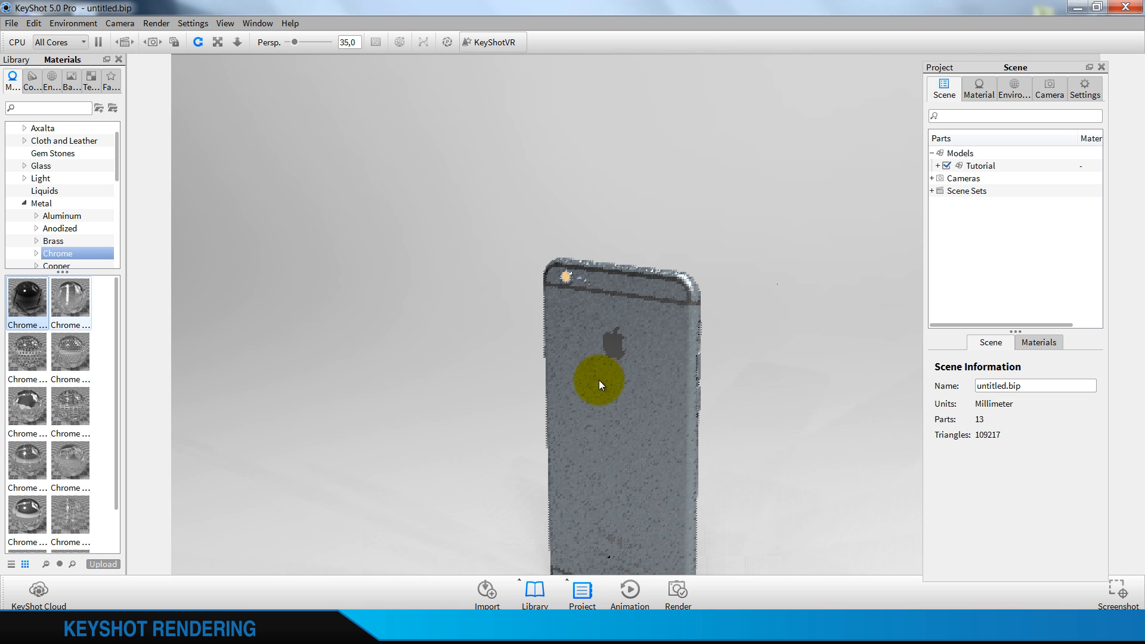
Turn the phone around and set the camera's view orientation to Front
{"action": "left_click_drag", "start_coordinate": [598, 380], "coordinate": [576, 529]}
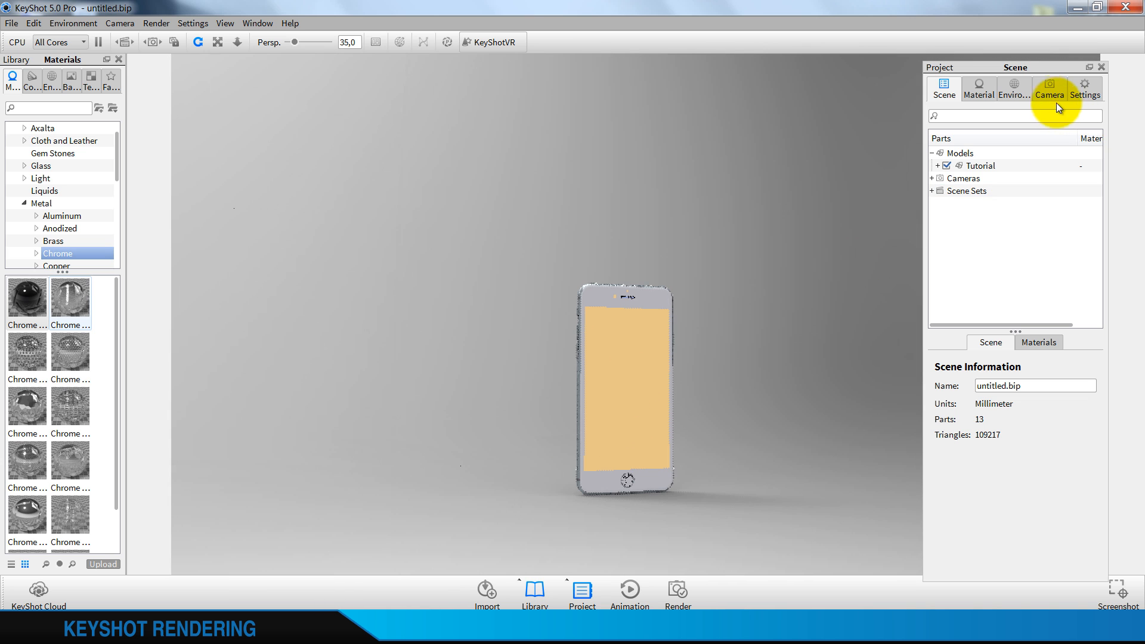
{"action": "left_click", "coordinate": [1050, 97]}
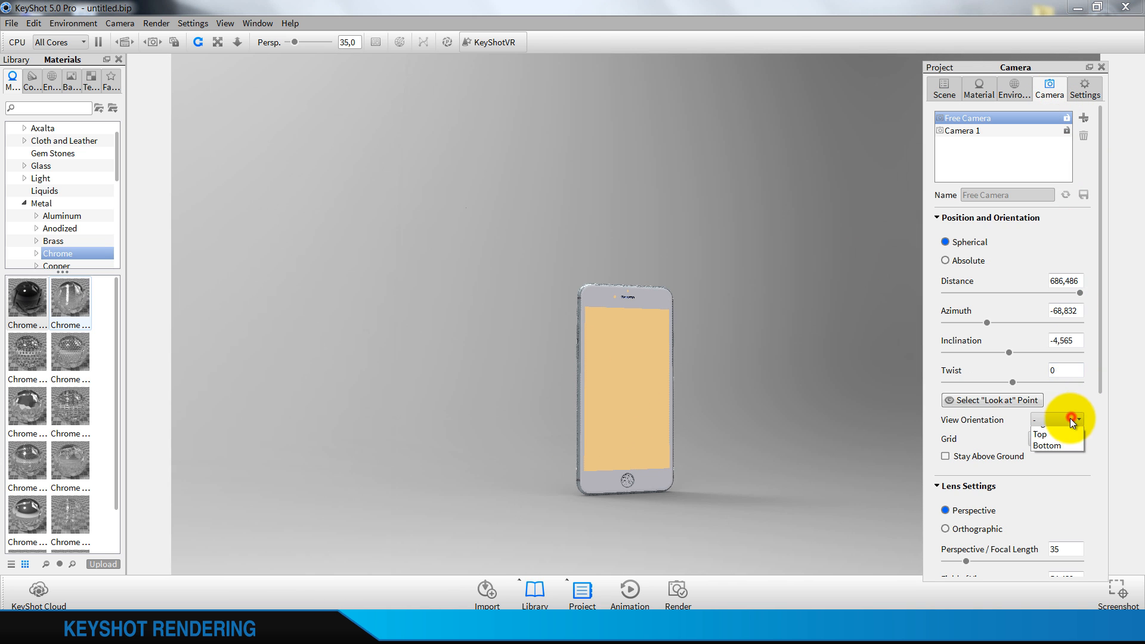
{"action": "left_click", "coordinate": [1049, 445]}
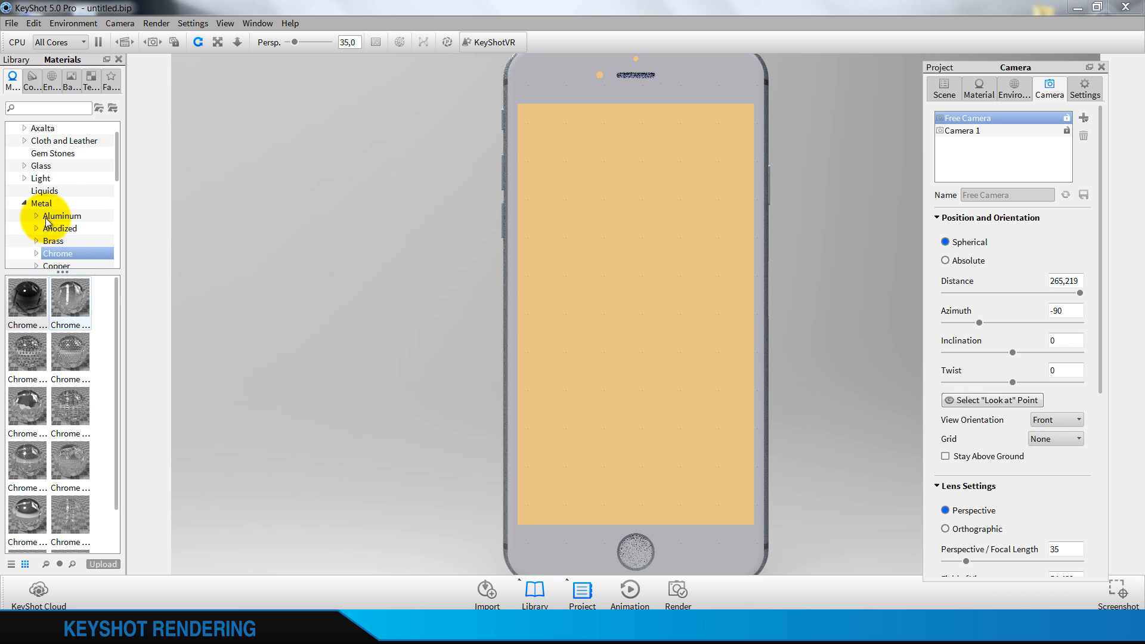
Apply the Glass Basic Grey material to the phone's orange display area
{"action": "left_click", "coordinate": [26, 203]}
{"action": "left_click", "coordinate": [37, 166]}
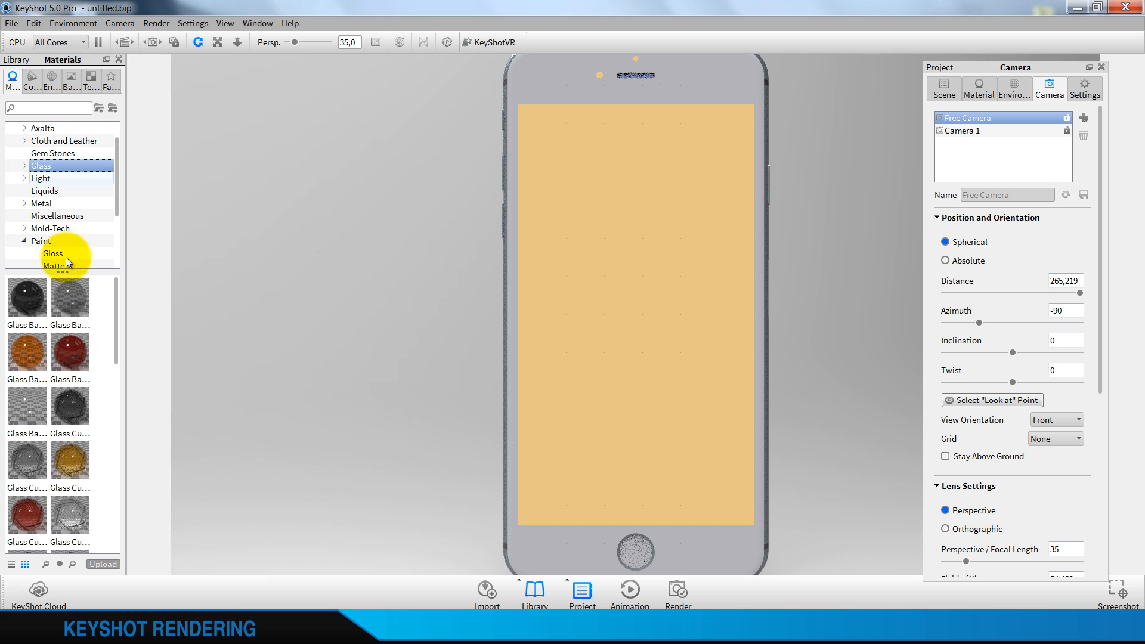
{"action": "left_click_drag", "start_coordinate": [69, 298], "coordinate": [595, 264]}
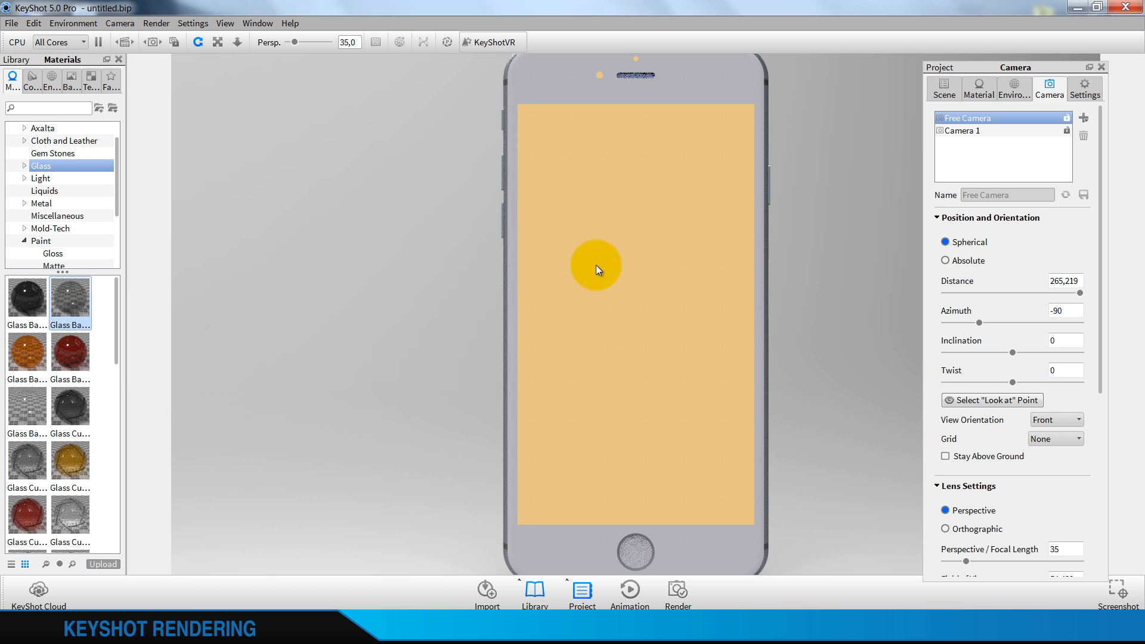
Add the ayra1 image as a label to the display's glass material and place it near the middle of the display
{"action": "right_click", "coordinate": [589, 233]}
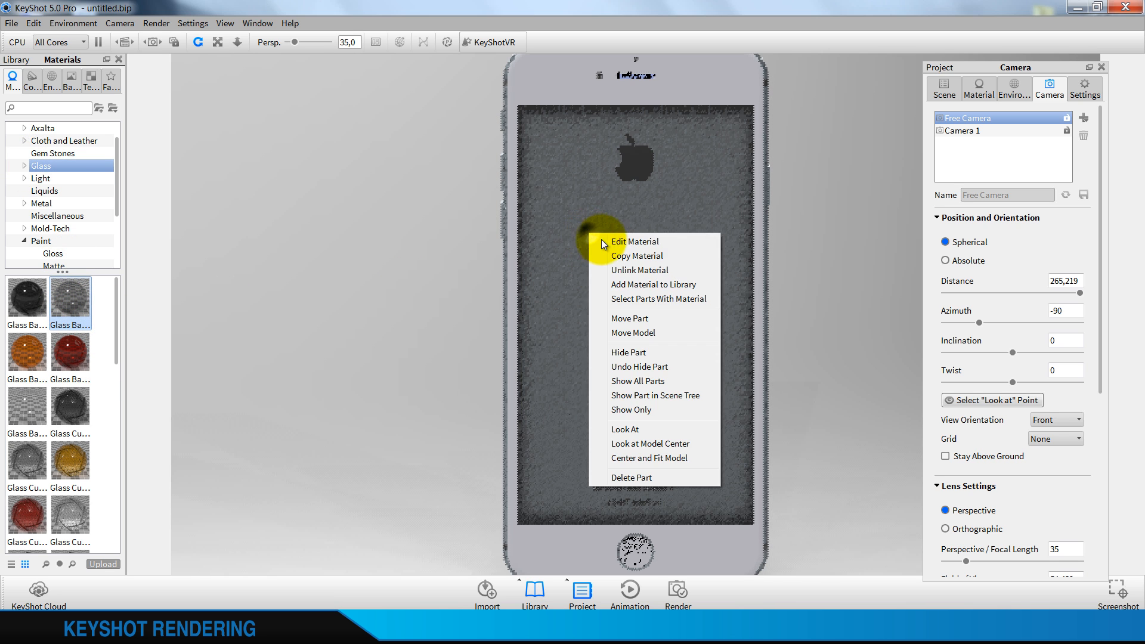
{"action": "left_click", "coordinate": [611, 240]}
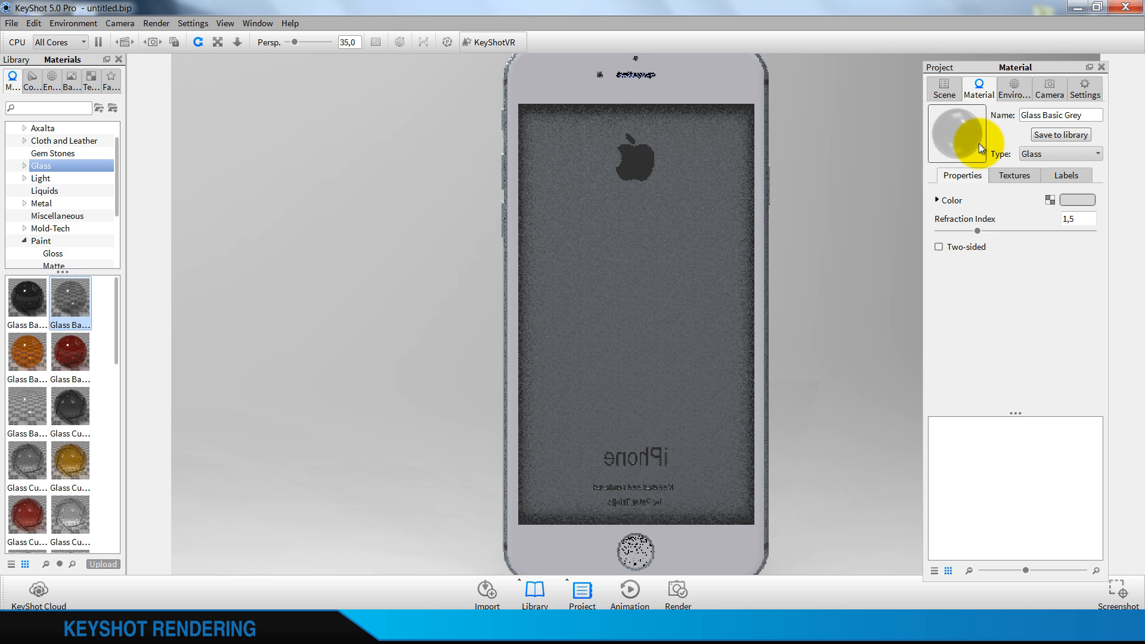
{"action": "left_click", "coordinate": [1070, 177]}
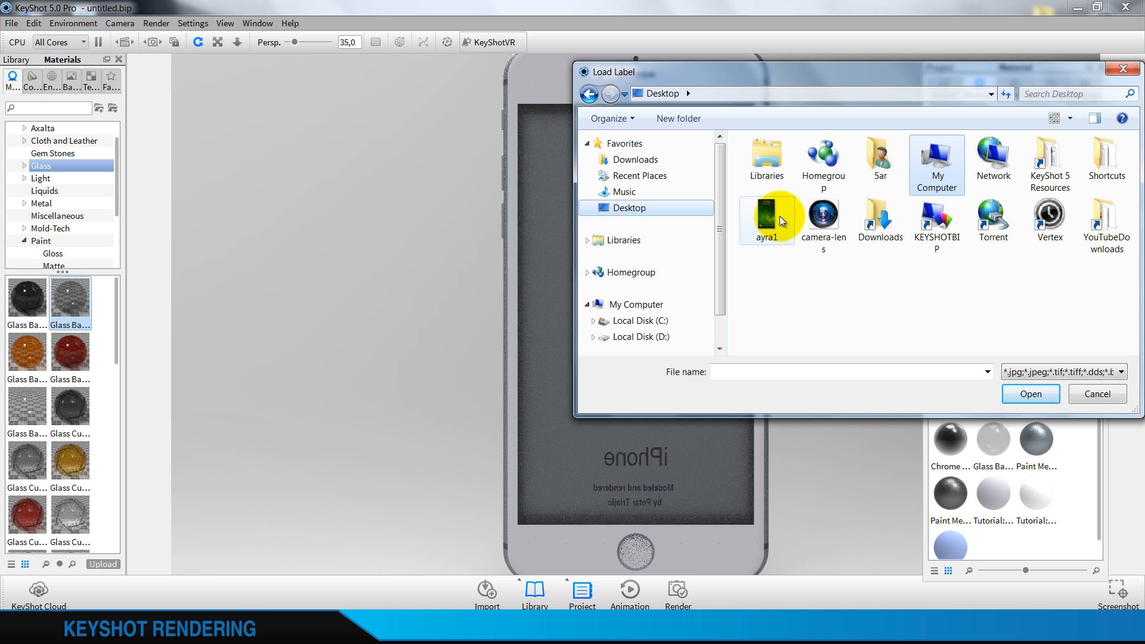
{"action": "left_click", "coordinate": [769, 218]}
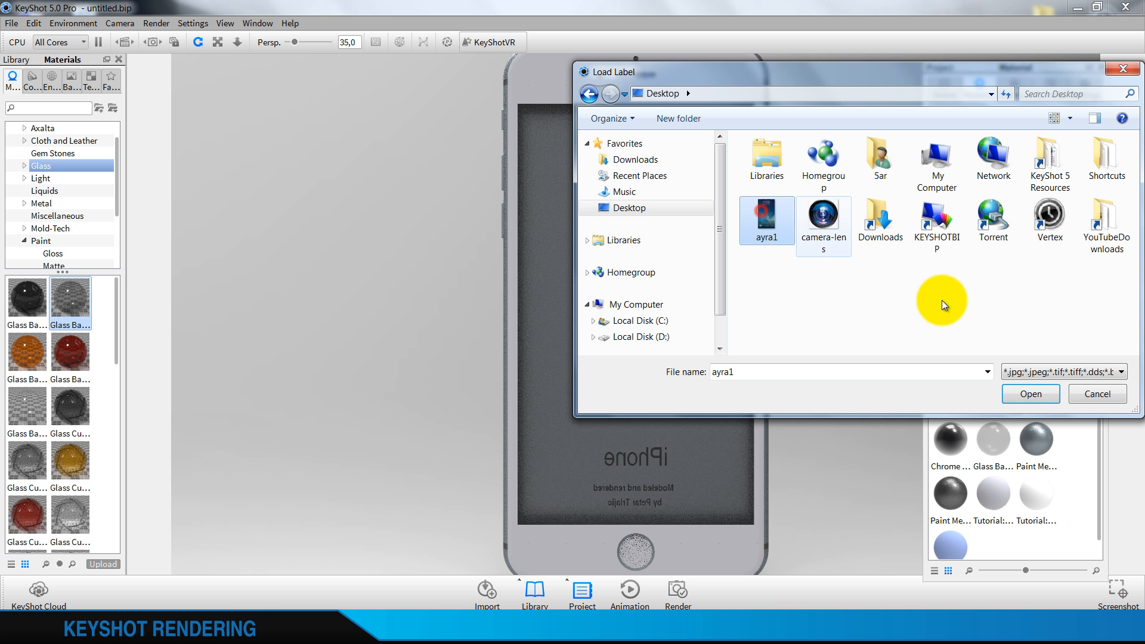
{"action": "left_click", "coordinate": [1019, 395]}
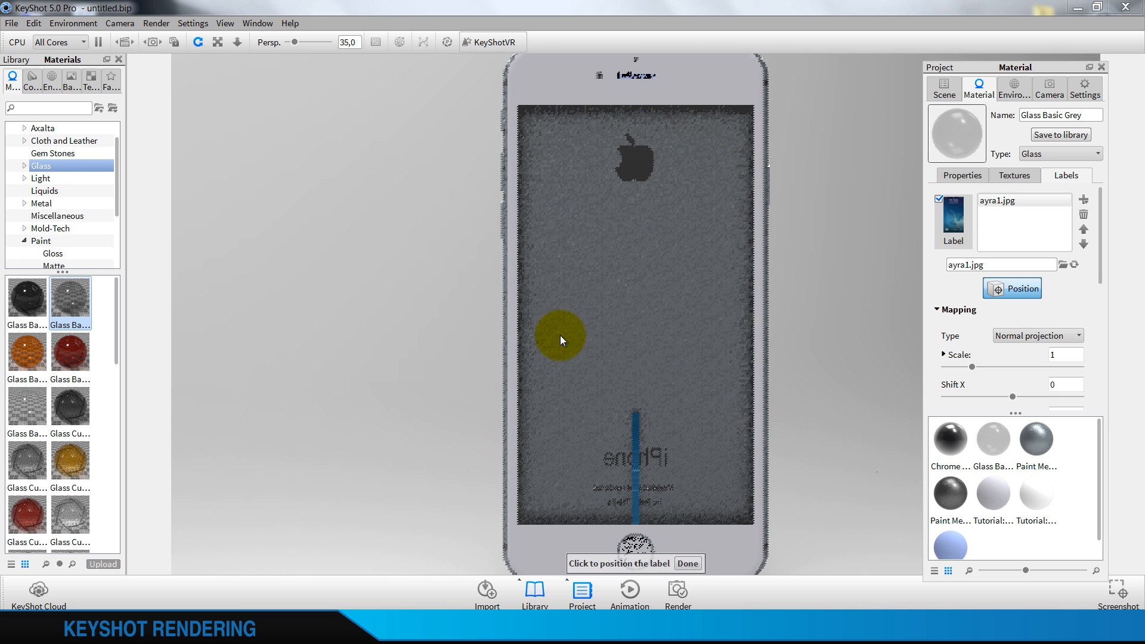
{"action": "left_click", "coordinate": [635, 301]}
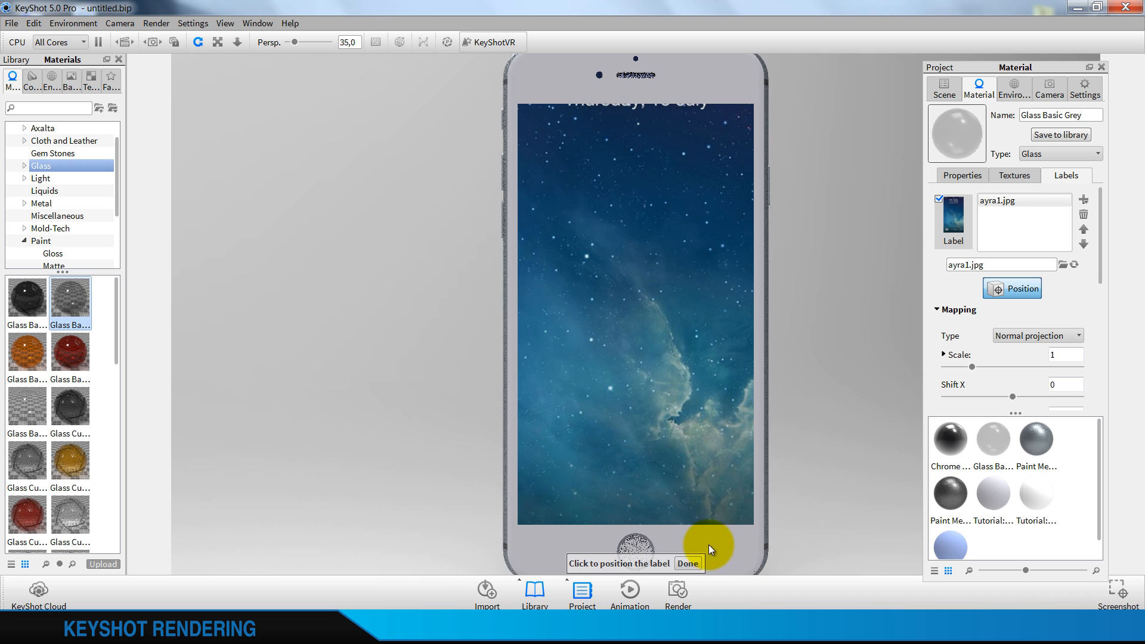
{"action": "left_click", "coordinate": [689, 564]}
Scale the lock-screen label to 0,68
{"action": "scroll", "coordinate": [984, 350], "scroll_direction": "down", "scroll_amount": 2}
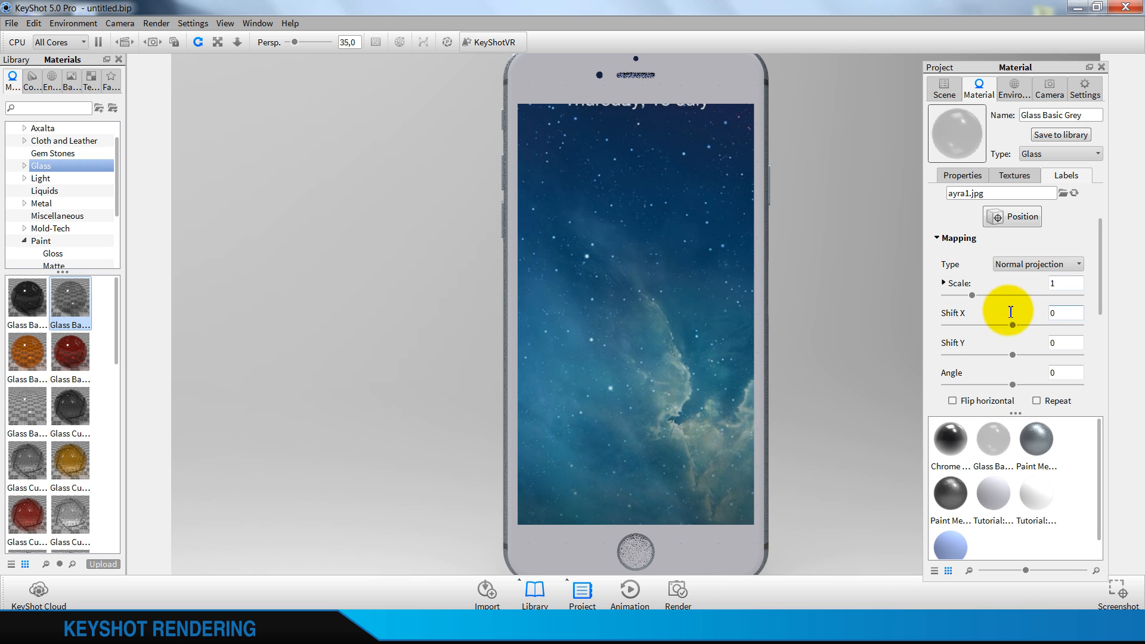
{"action": "left_click_drag", "start_coordinate": [972, 292], "coordinate": [956, 296]}
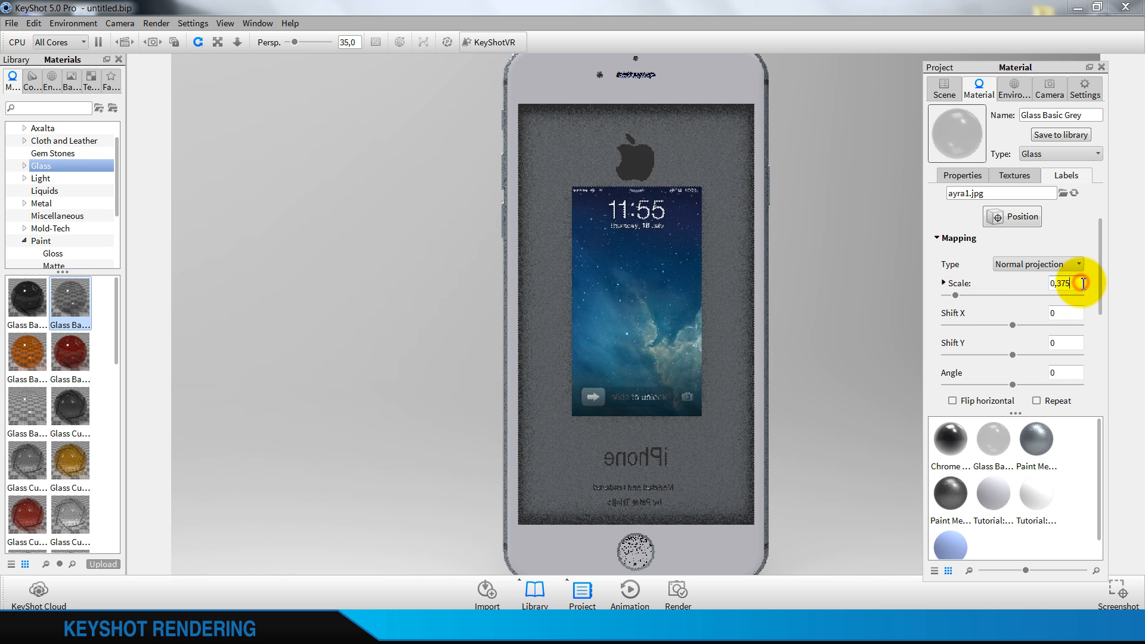
{"action": "type", "text": "7"}
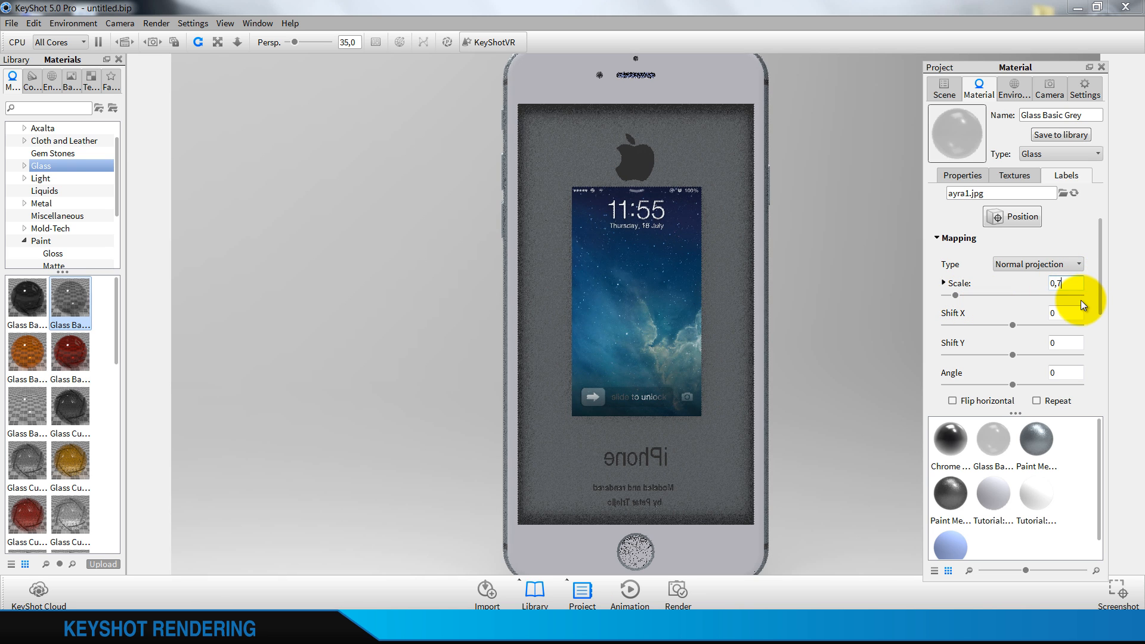
{"action": "left_click", "coordinate": [1073, 316]}
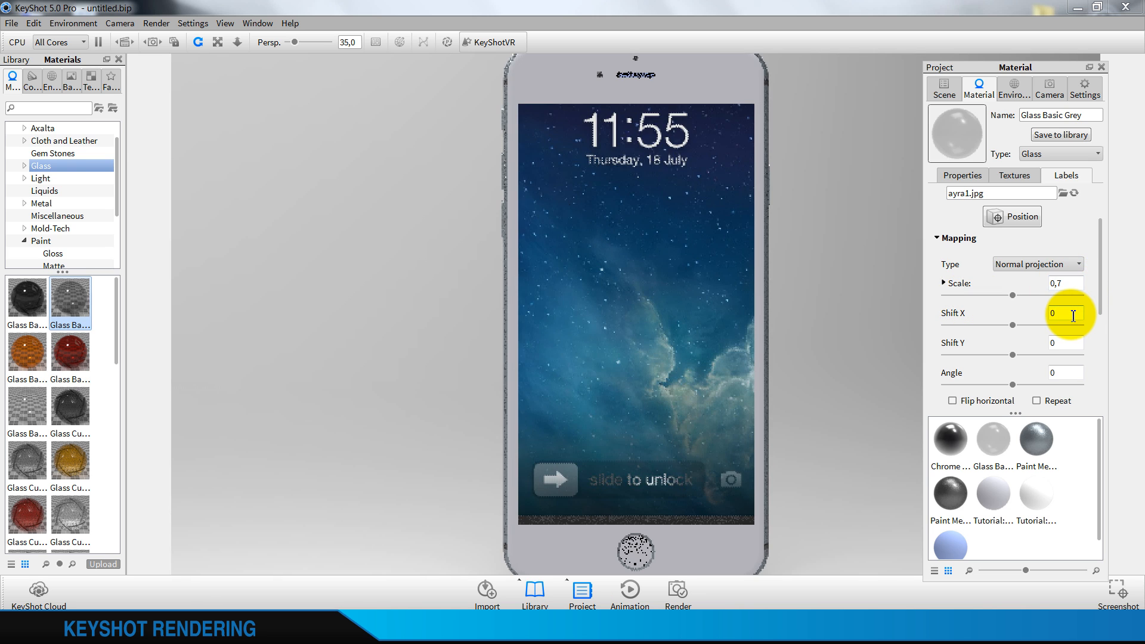
{"action": "left_click", "coordinate": [1067, 284]}
{"action": "key", "text": "BackSpace"}
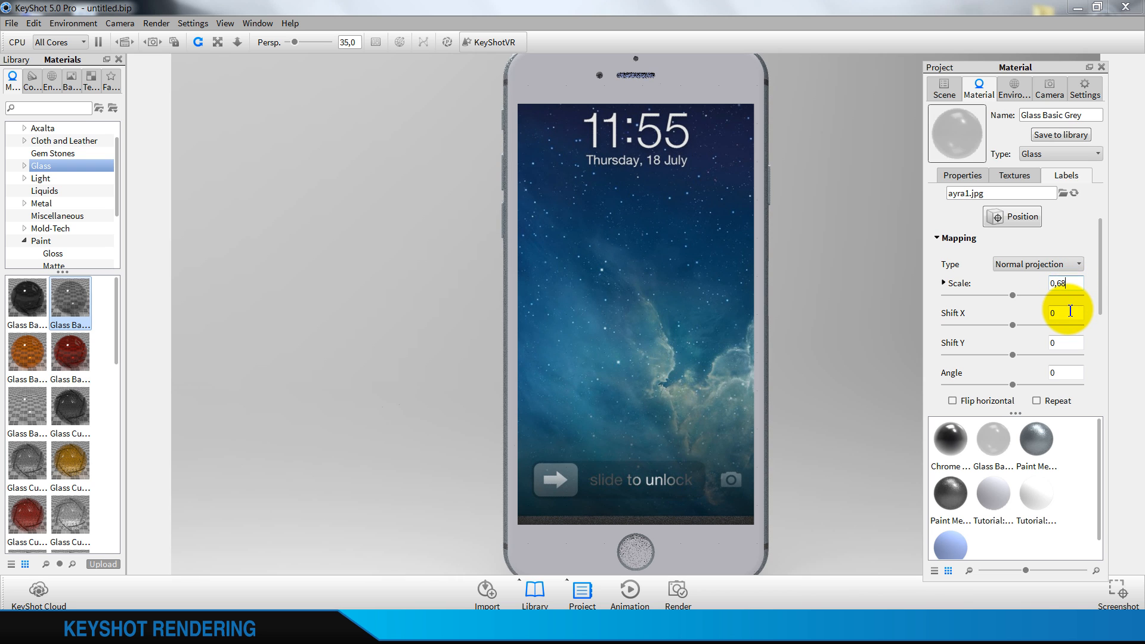
{"action": "type", "text": "68"}
{"action": "left_click", "coordinate": [1070, 313]}
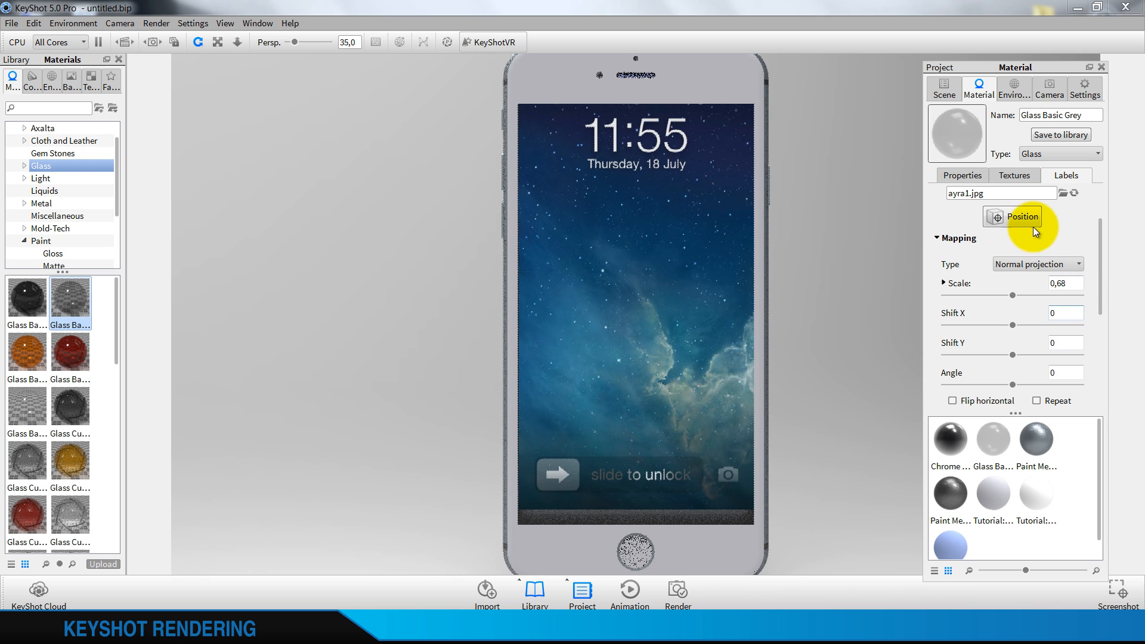
Reposition the lock-screen label slightly lower so its status bar and unlock slider both fit within the display
{"action": "left_click", "coordinate": [1022, 218]}
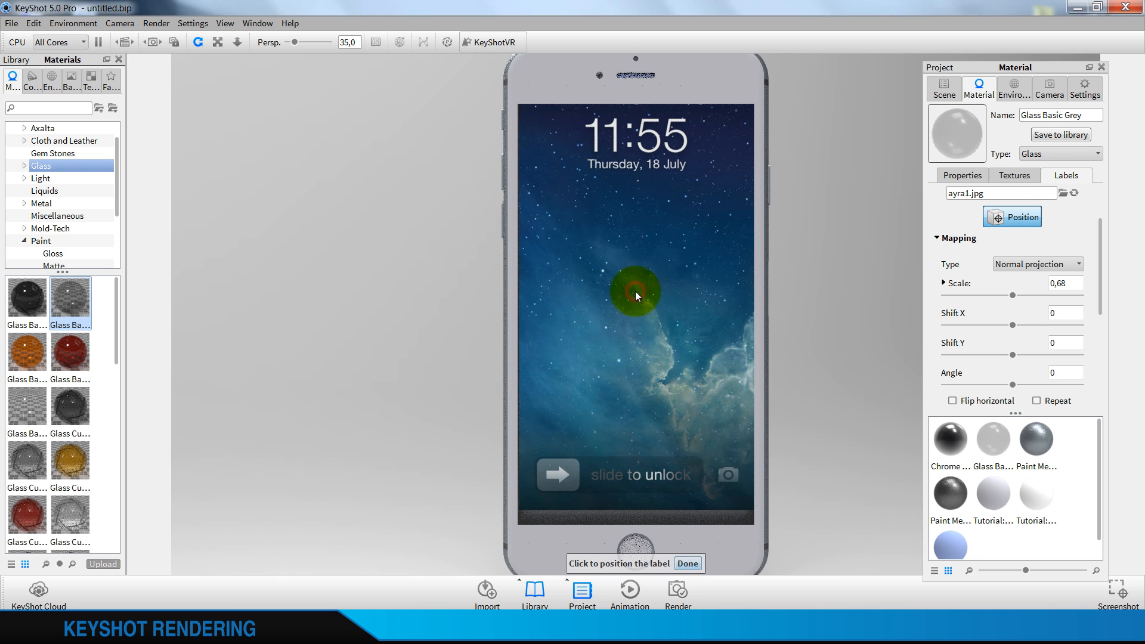
{"action": "left_click", "coordinate": [635, 291]}
{"action": "left_click", "coordinate": [635, 303]}
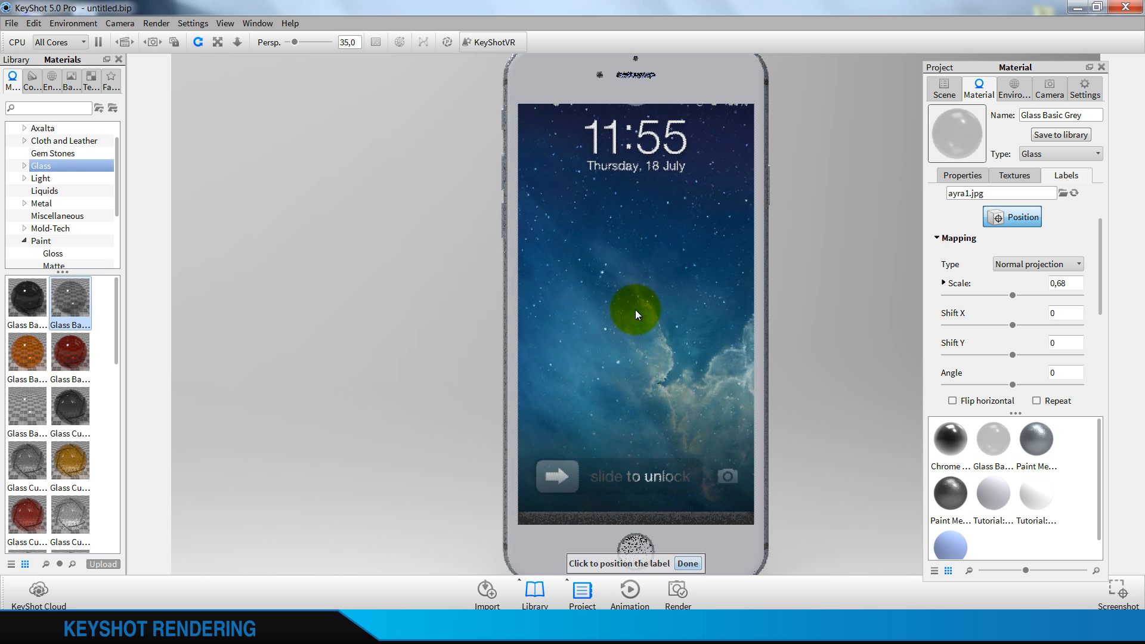
{"action": "left_click", "coordinate": [635, 309]}
{"action": "left_click", "coordinate": [638, 319]}
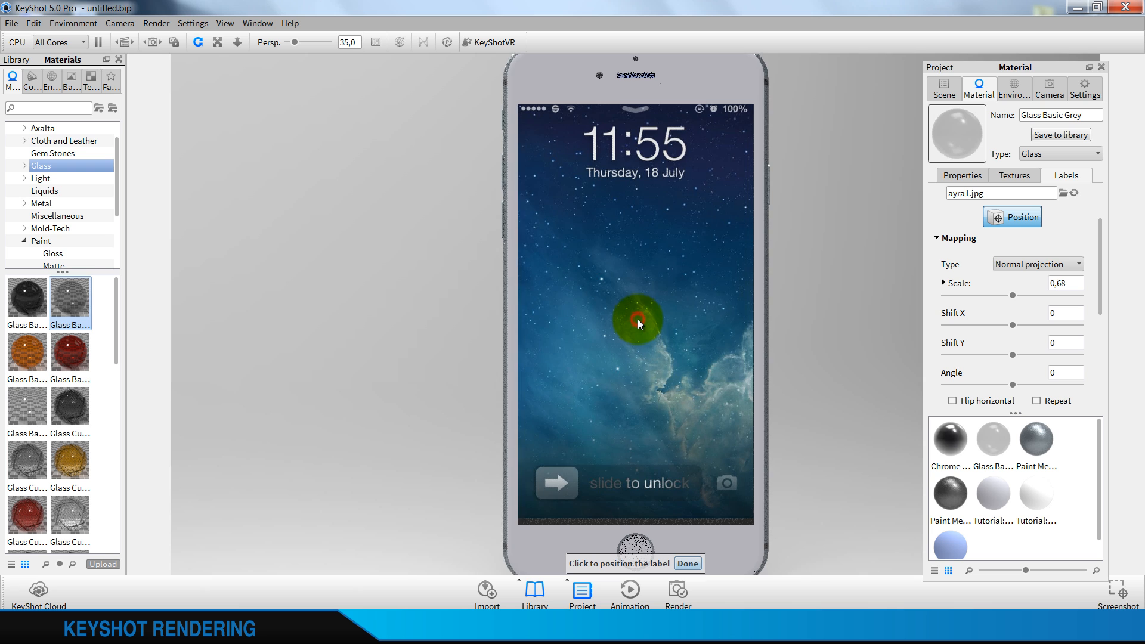
{"action": "left_click", "coordinate": [638, 315]}
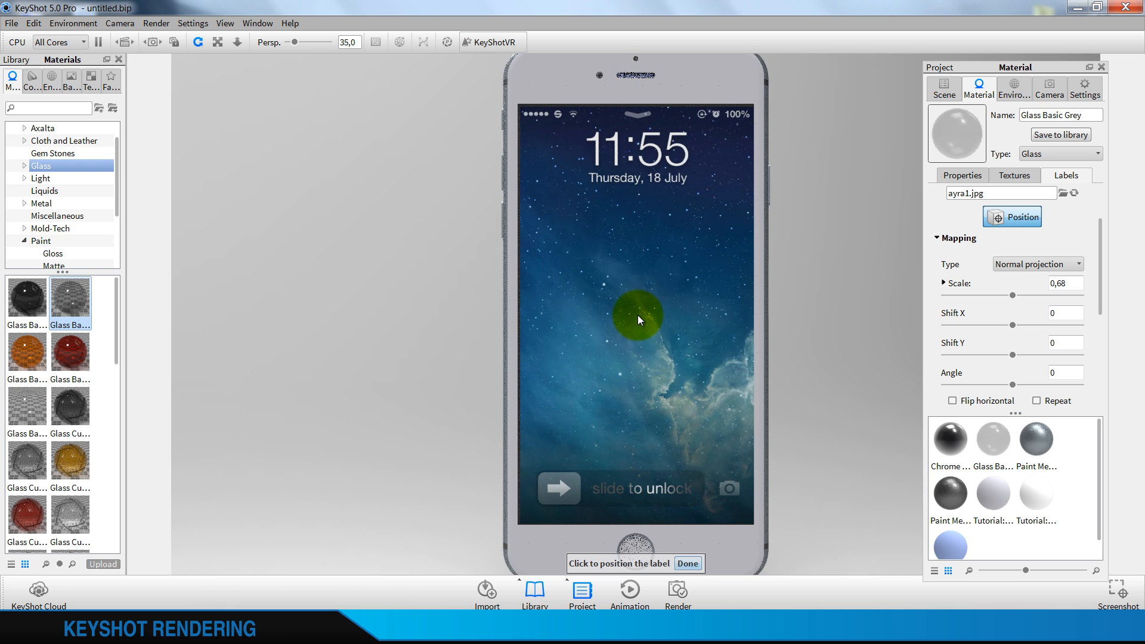
{"action": "left_click", "coordinate": [688, 563]}
Fine-tune the lock-screen label with a scale of 0,685 and a Shift X of -0,5
{"action": "left_click", "coordinate": [1079, 283]}
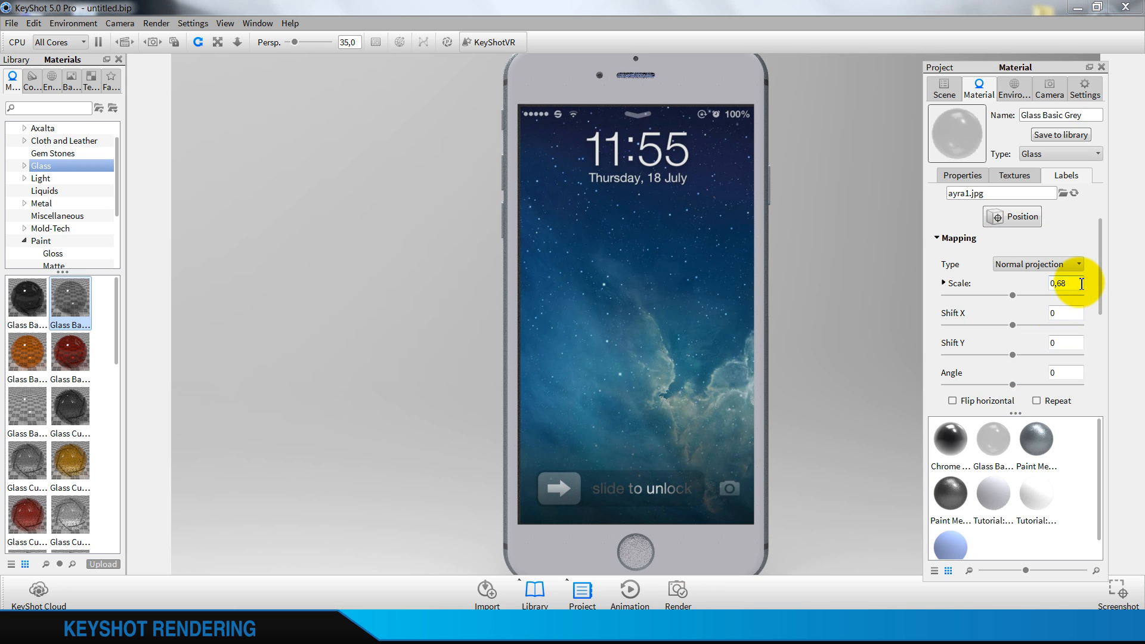
{"action": "type", "text": "5"}
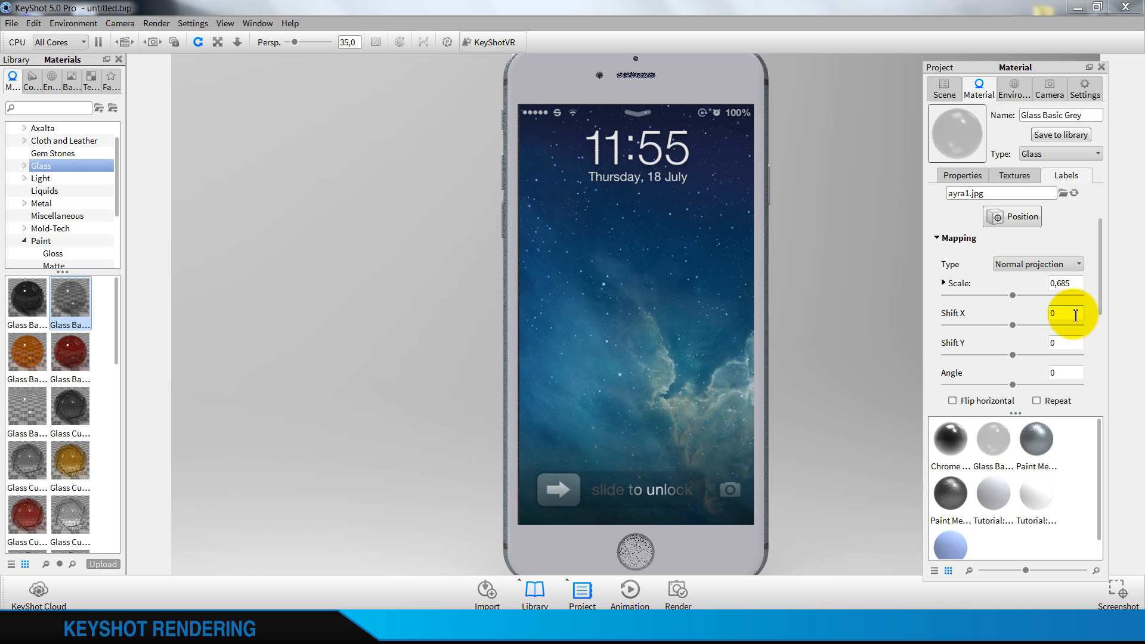
{"action": "double_click", "coordinate": [1073, 314]}
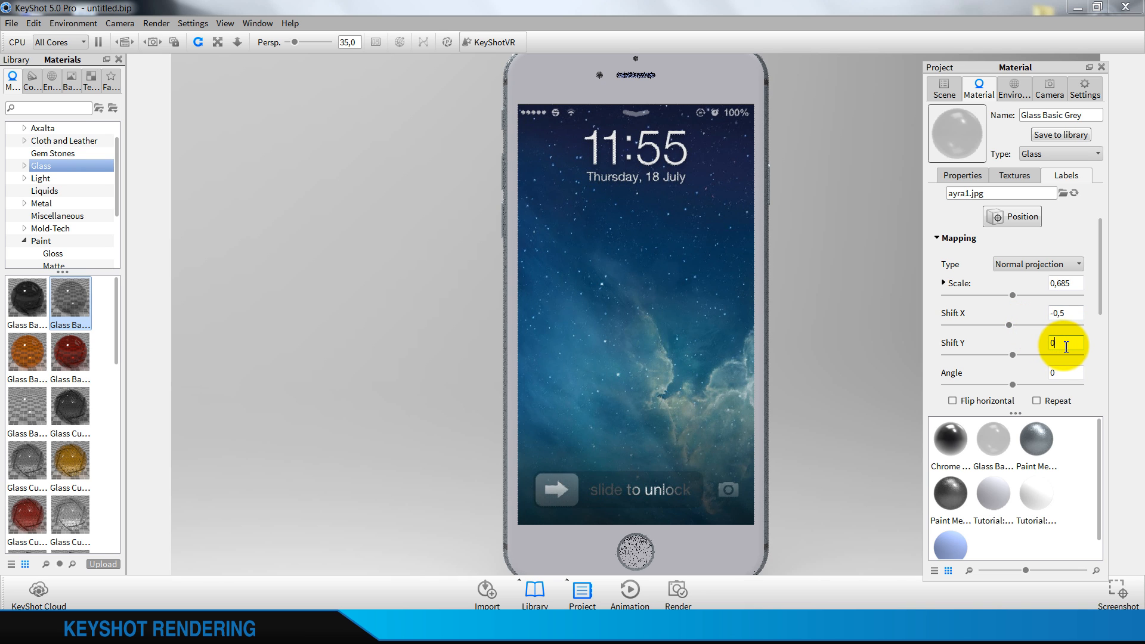
{"action": "double_click", "coordinate": [1066, 347]}
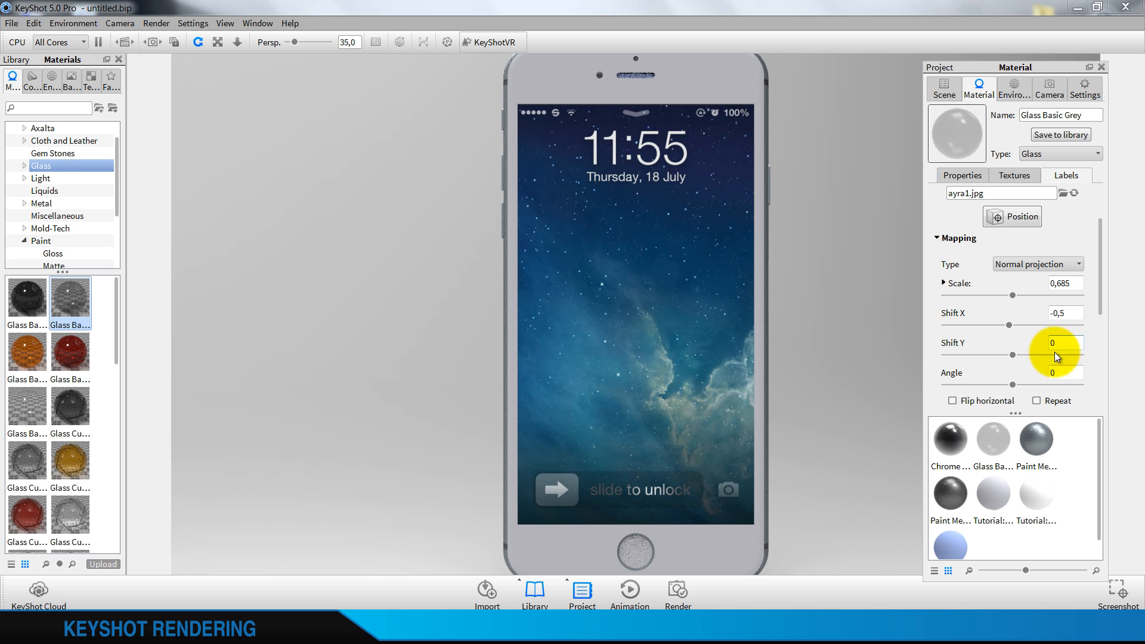
Check the label's fit at the display's upper edge and set its Y scale to 0,69
{"action": "scroll", "coordinate": [577, 340], "scroll_direction": "down", "scroll_amount": 4}
{"action": "left_click", "coordinate": [613, 319]}
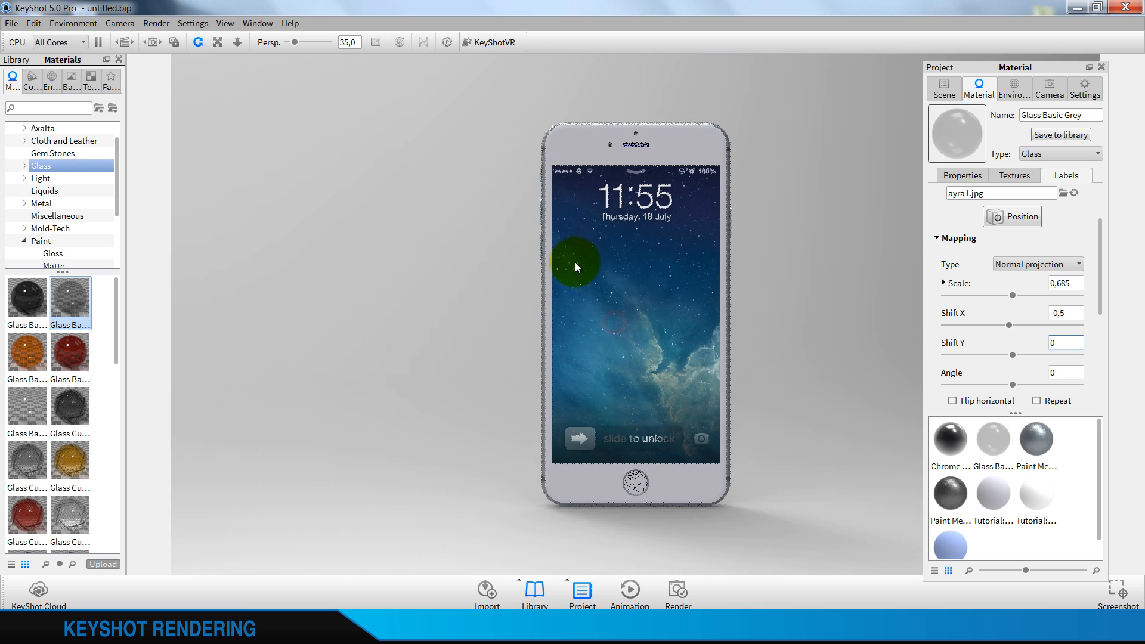
{"action": "scroll", "coordinate": [691, 164], "scroll_direction": "up", "scroll_amount": 5}
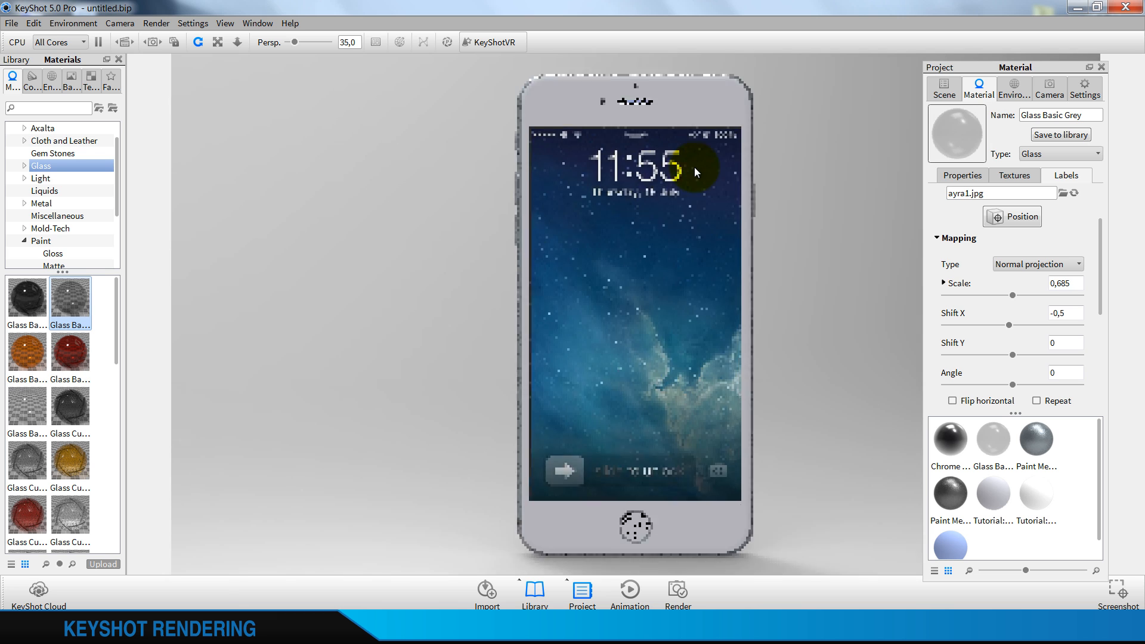
{"action": "scroll", "coordinate": [705, 332], "scroll_direction": "up", "scroll_amount": 5}
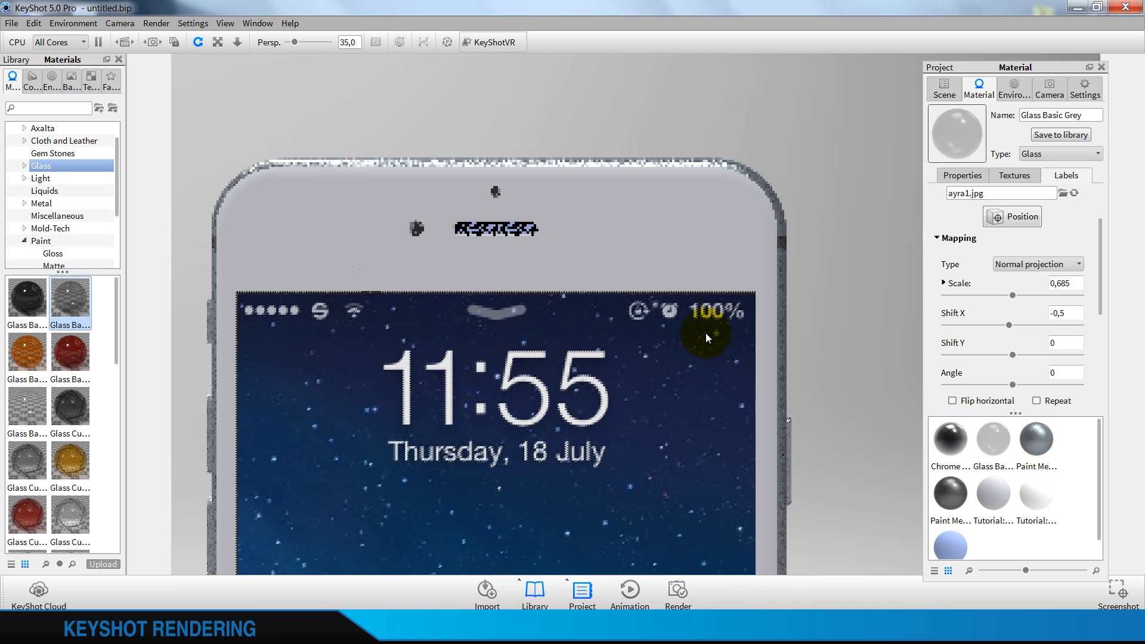
{"action": "scroll", "coordinate": [802, 321], "scroll_direction": "up", "scroll_amount": 4}
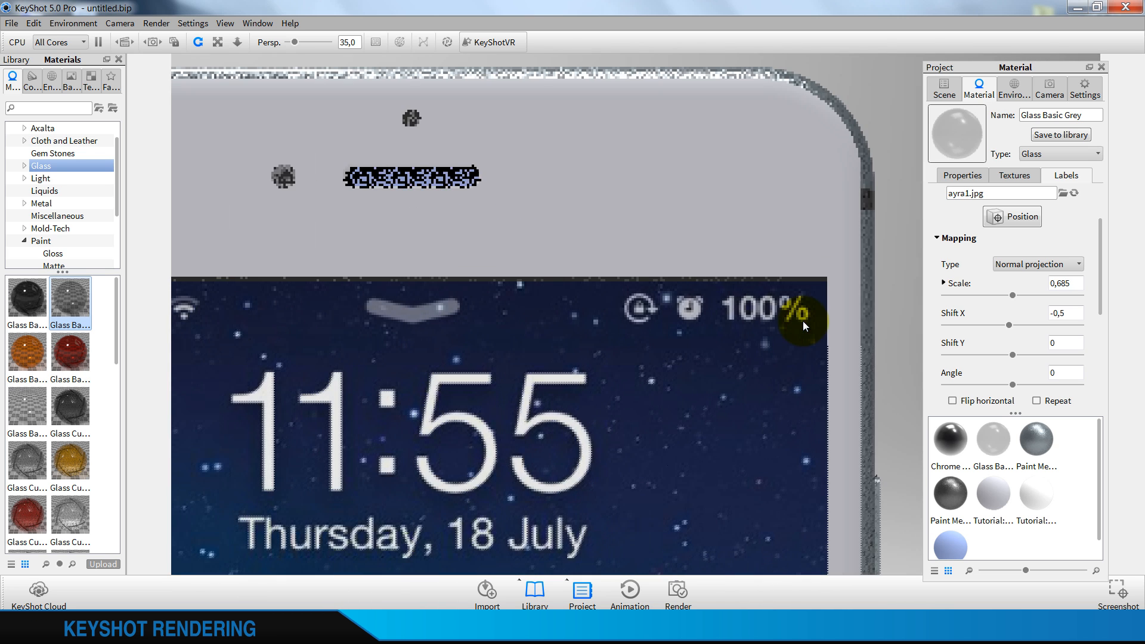
{"action": "scroll", "coordinate": [740, 316], "scroll_direction": "up", "scroll_amount": 2}
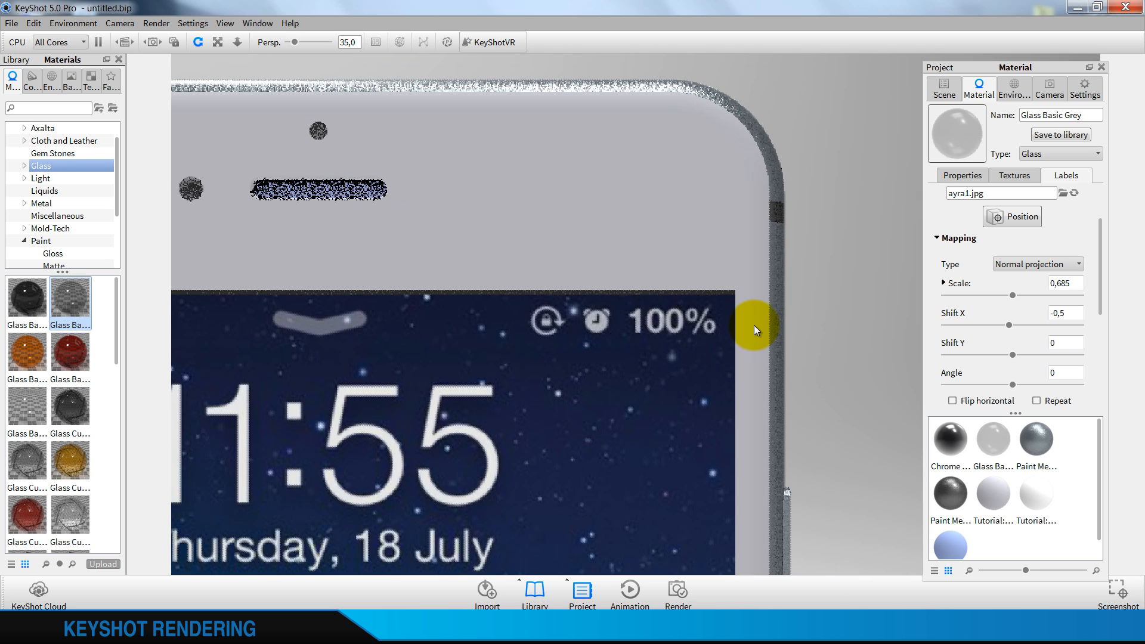
{"action": "scroll", "coordinate": [754, 325], "scroll_direction": "up", "scroll_amount": 3}
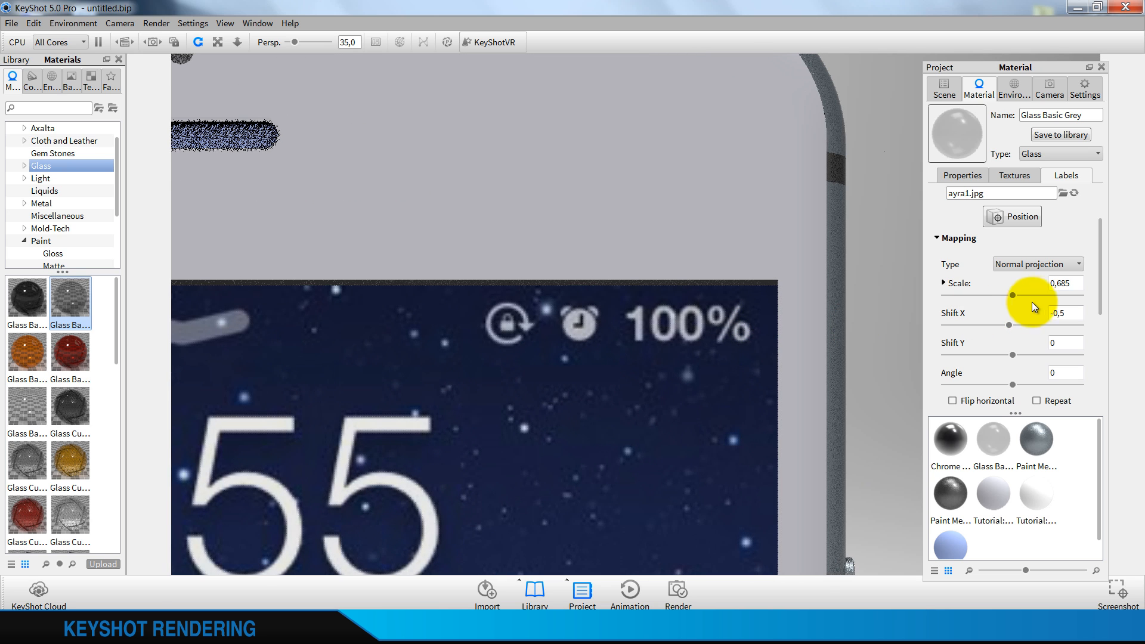
{"action": "left_click", "coordinate": [947, 283]}
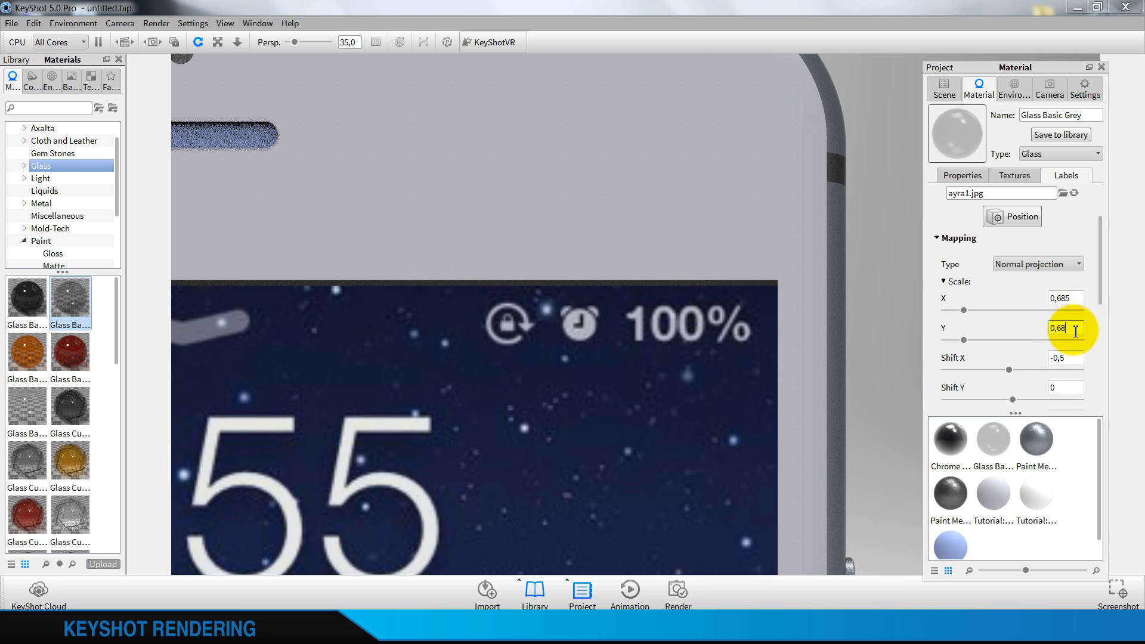
{"action": "left_click", "coordinate": [1067, 357]}
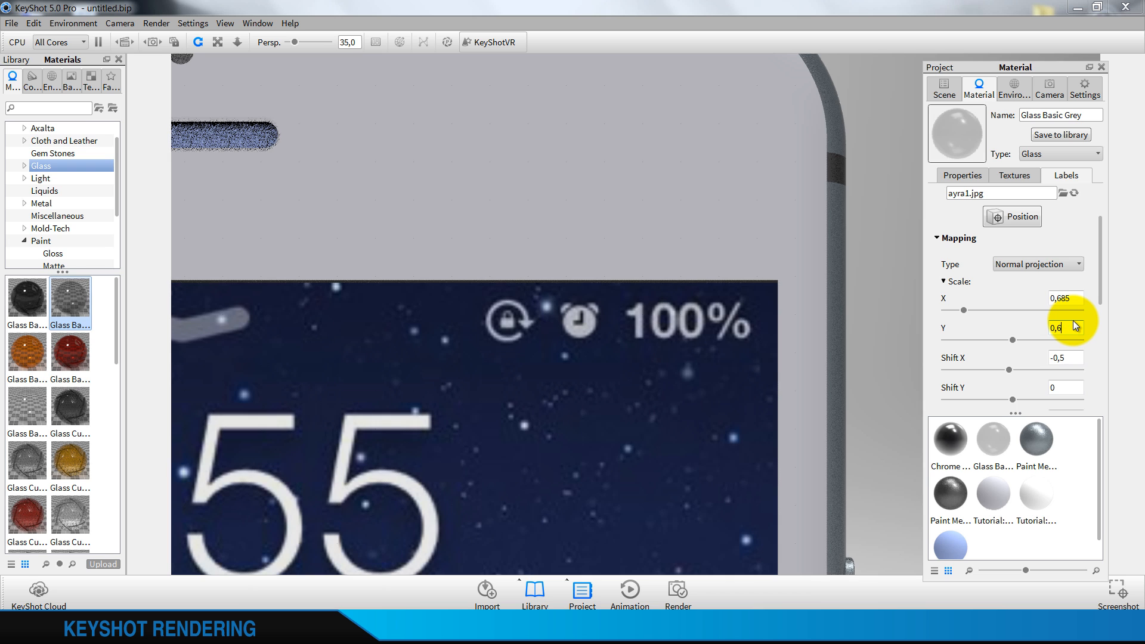
{"action": "type", "text": "9"}
{"action": "left_click", "coordinate": [1075, 303]}
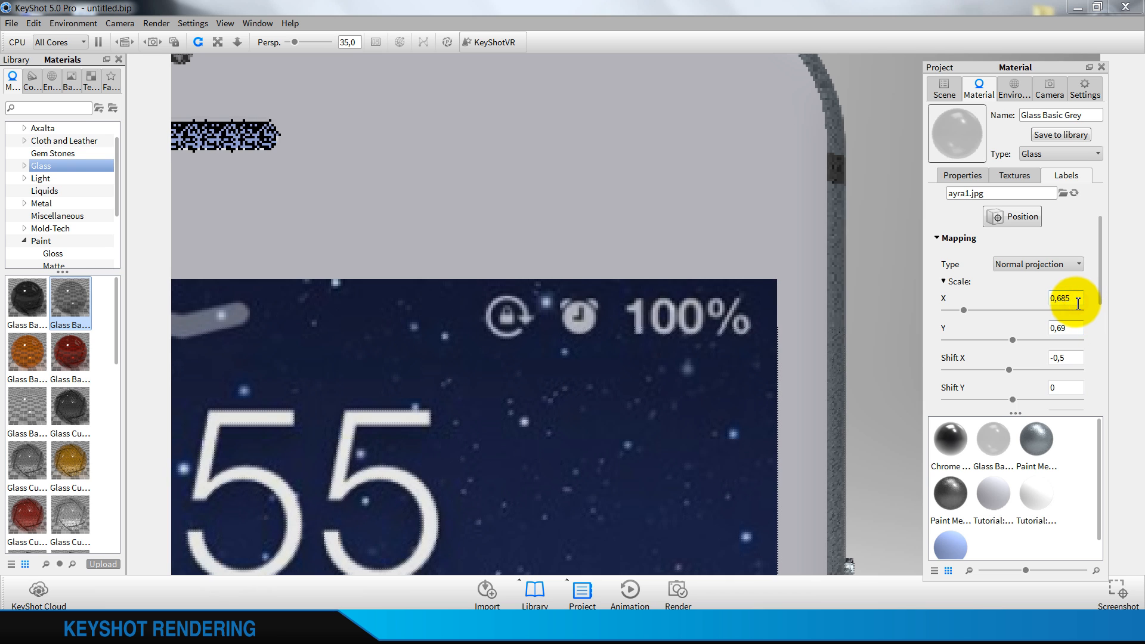
{"action": "left_click", "coordinate": [1077, 327]}
{"action": "left_click", "coordinate": [969, 283]}
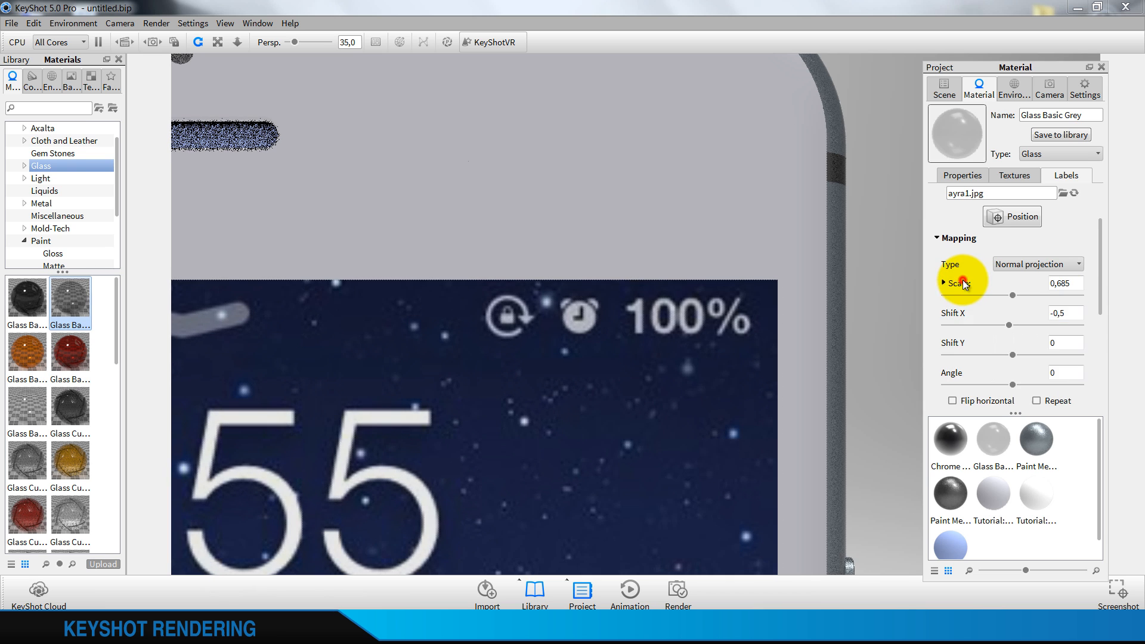
Make the lock-screen label single-sided and set its specular colour to white (RGB 255, 255, 255)
{"action": "scroll", "coordinate": [987, 319], "scroll_direction": "down", "scroll_amount": 5}
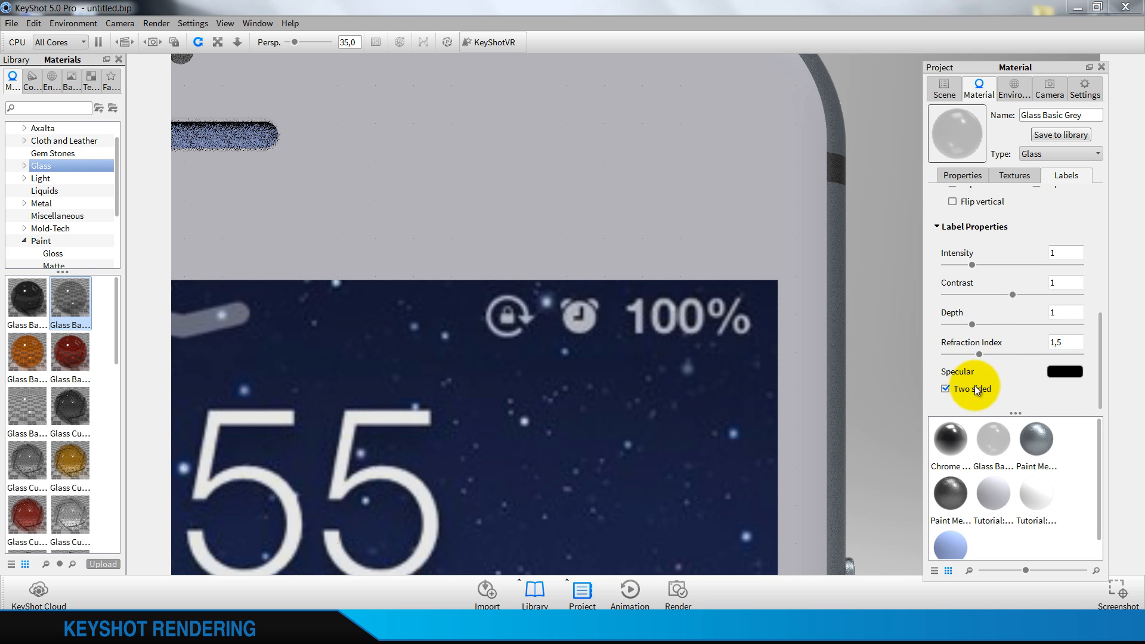
{"action": "left_click", "coordinate": [945, 389]}
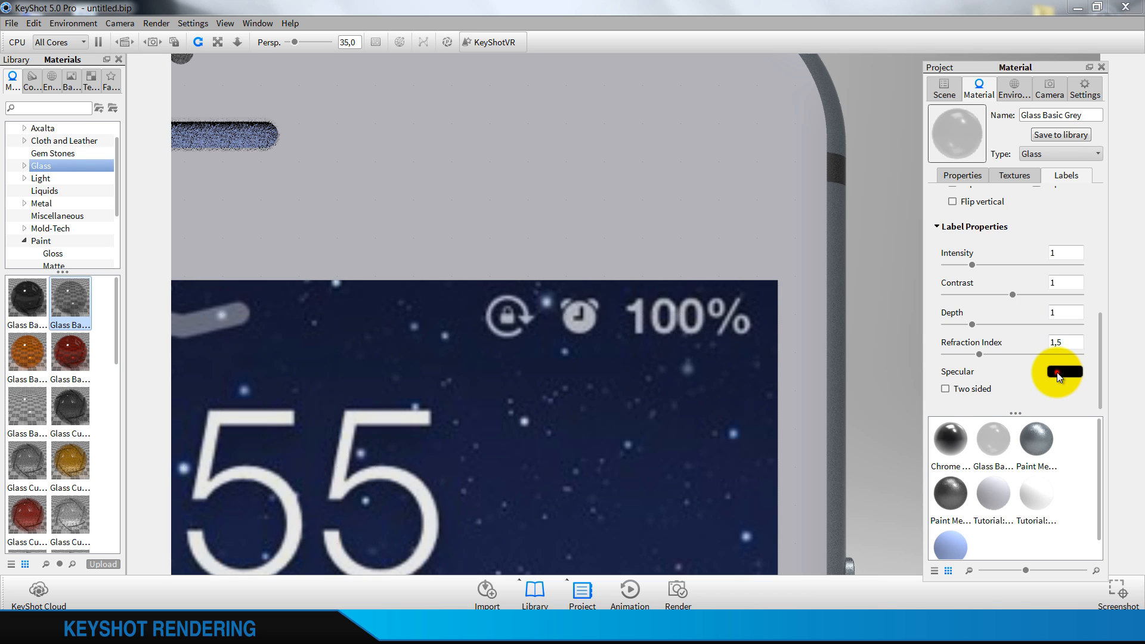
{"action": "left_click", "coordinate": [1056, 372]}
{"action": "left_click_drag", "start_coordinate": [984, 227], "coordinate": [917, 173]}
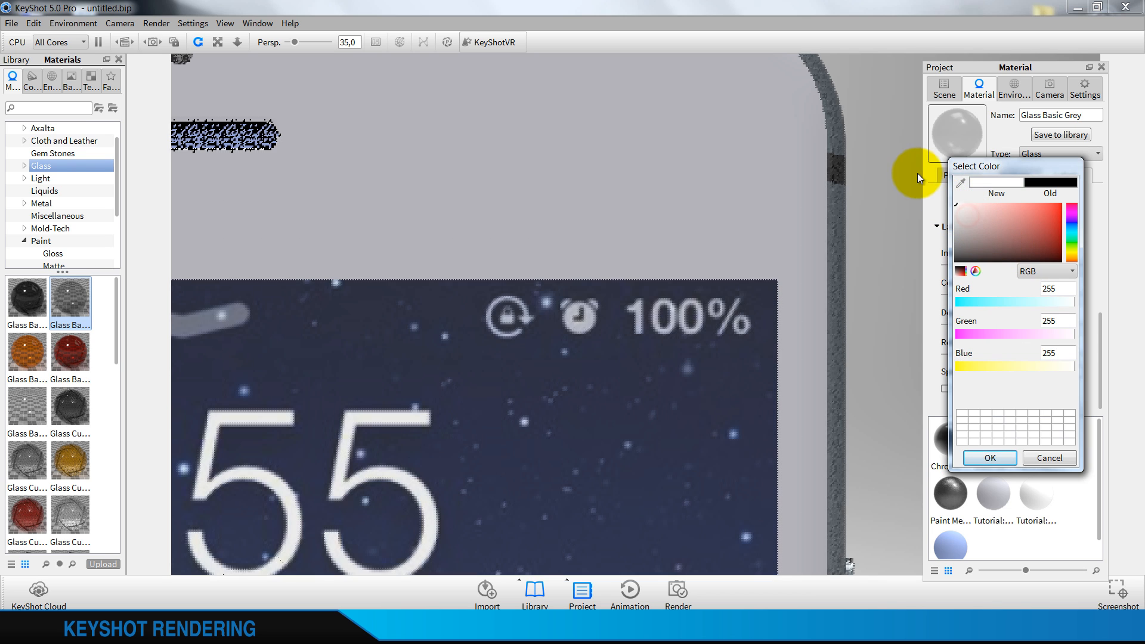
{"action": "left_click", "coordinate": [994, 458]}
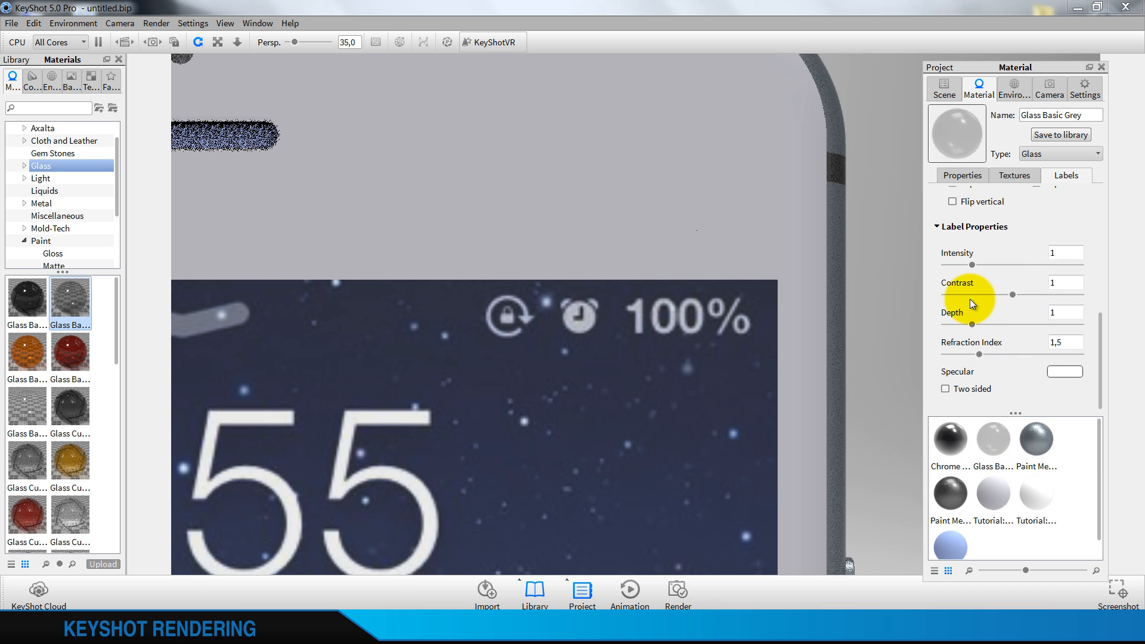
Set the lock-screen label's depth to 500 and its intensity to 5
{"action": "double_click", "coordinate": [1064, 313]}
{"action": "type", "text": "5"}
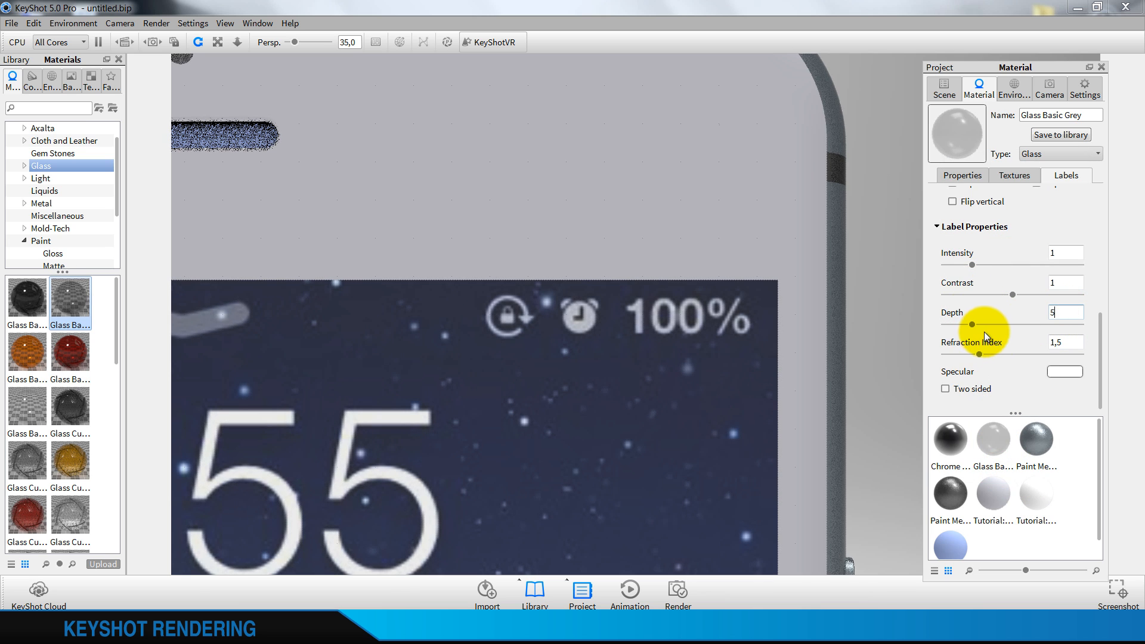
{"action": "type", "text": "00"}
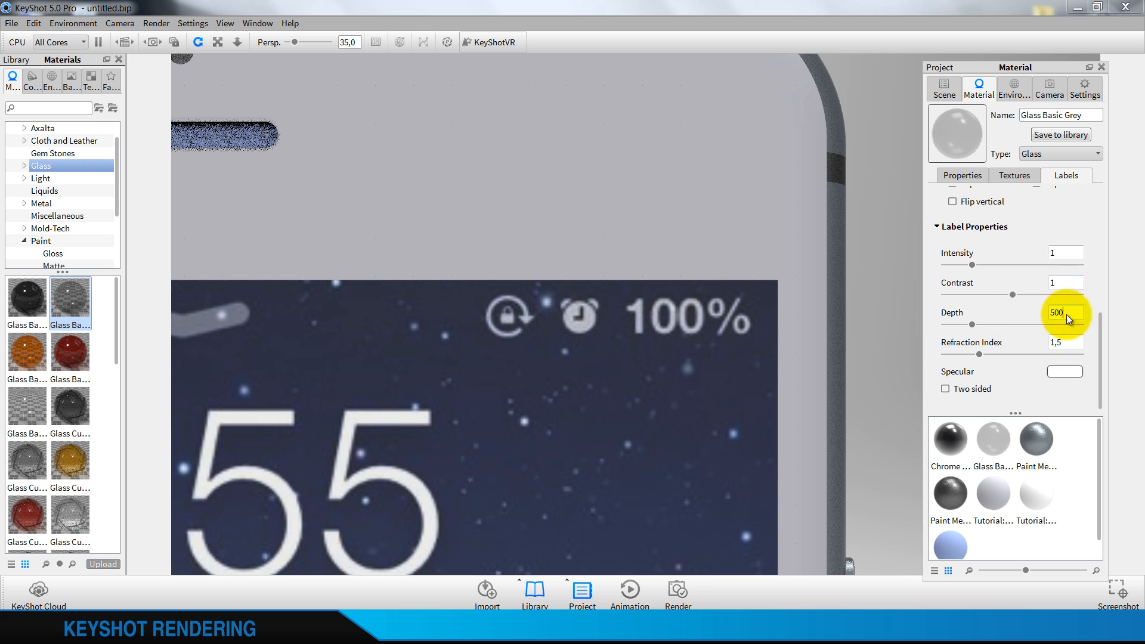
{"action": "left_click", "coordinate": [1071, 280]}
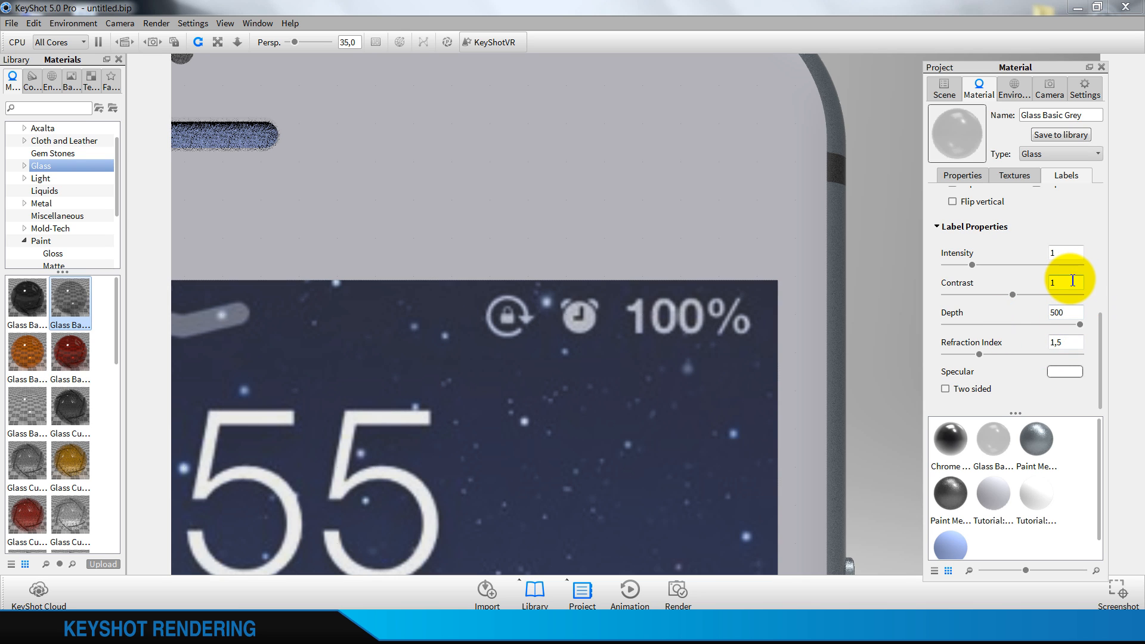
{"action": "double_click", "coordinate": [1071, 280]}
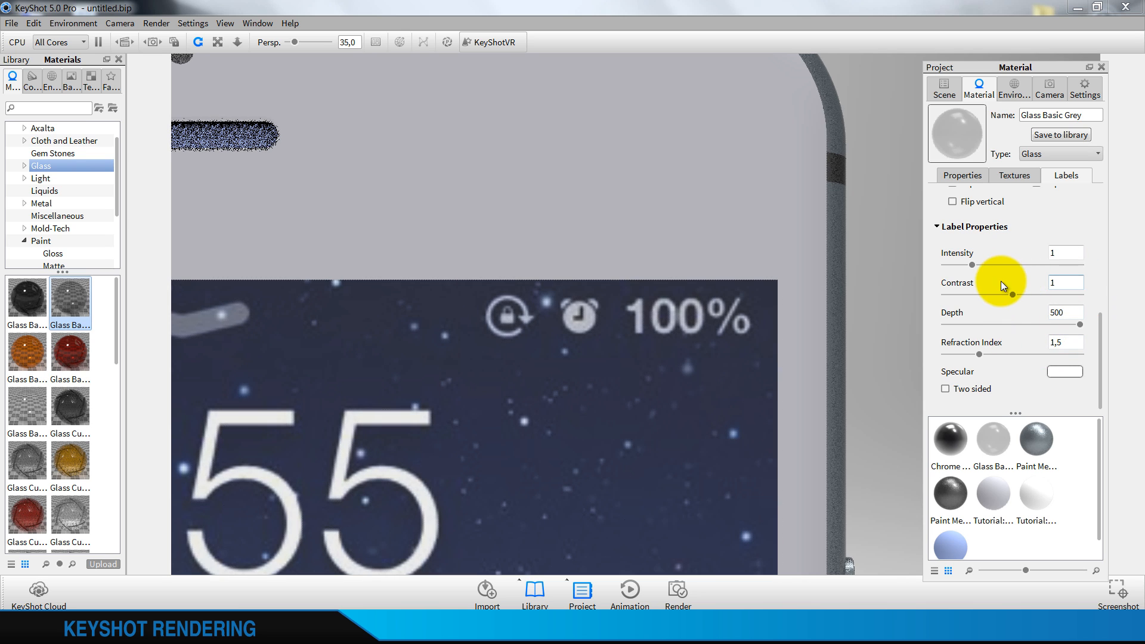
{"action": "left_click_drag", "start_coordinate": [973, 264], "coordinate": [1078, 256]}
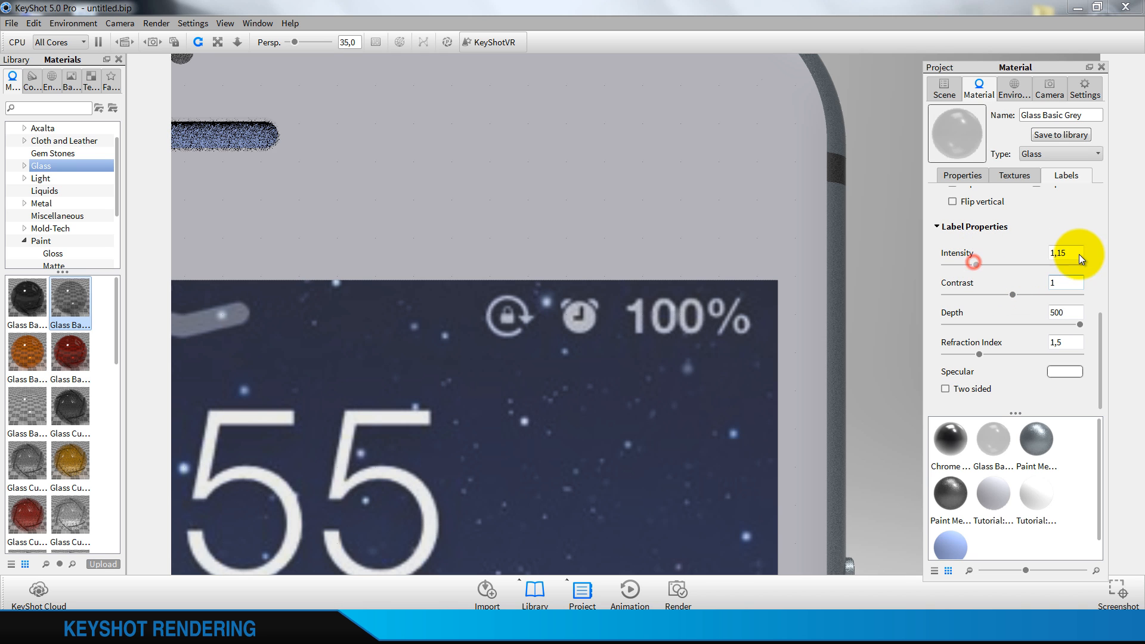
Check the lock-screen label's fit along the display's side edge and set its X scale to 0,69
{"action": "scroll", "coordinate": [771, 341], "scroll_direction": "down", "scroll_amount": 10}
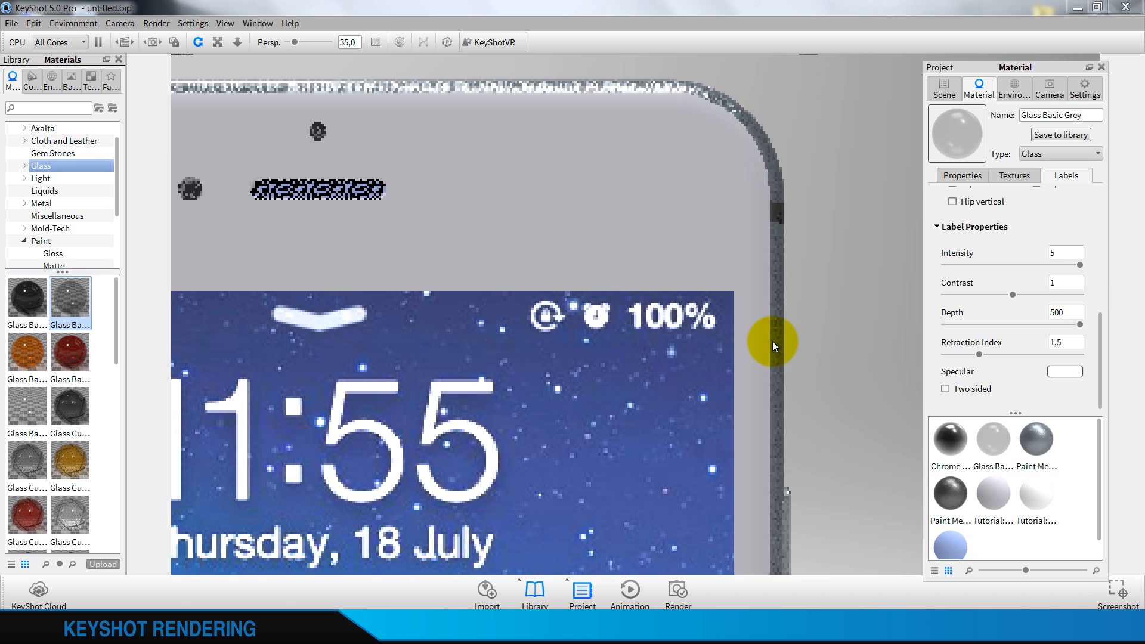
{"action": "scroll", "coordinate": [735, 377], "scroll_direction": "down", "scroll_amount": 6}
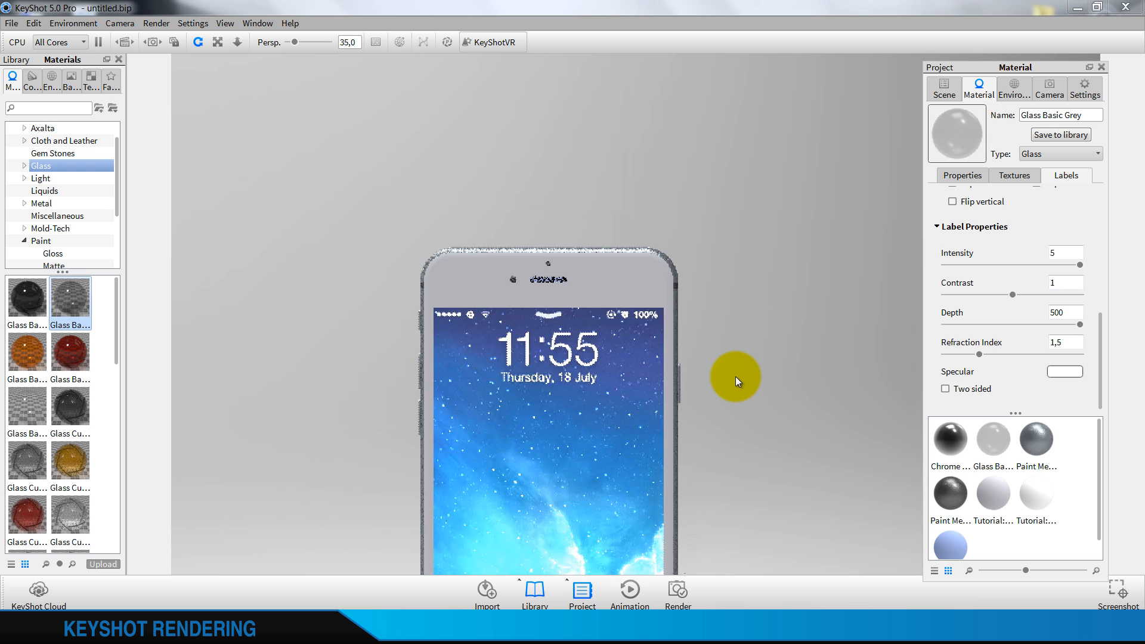
{"action": "scroll", "coordinate": [644, 469], "scroll_direction": "down", "scroll_amount": 3}
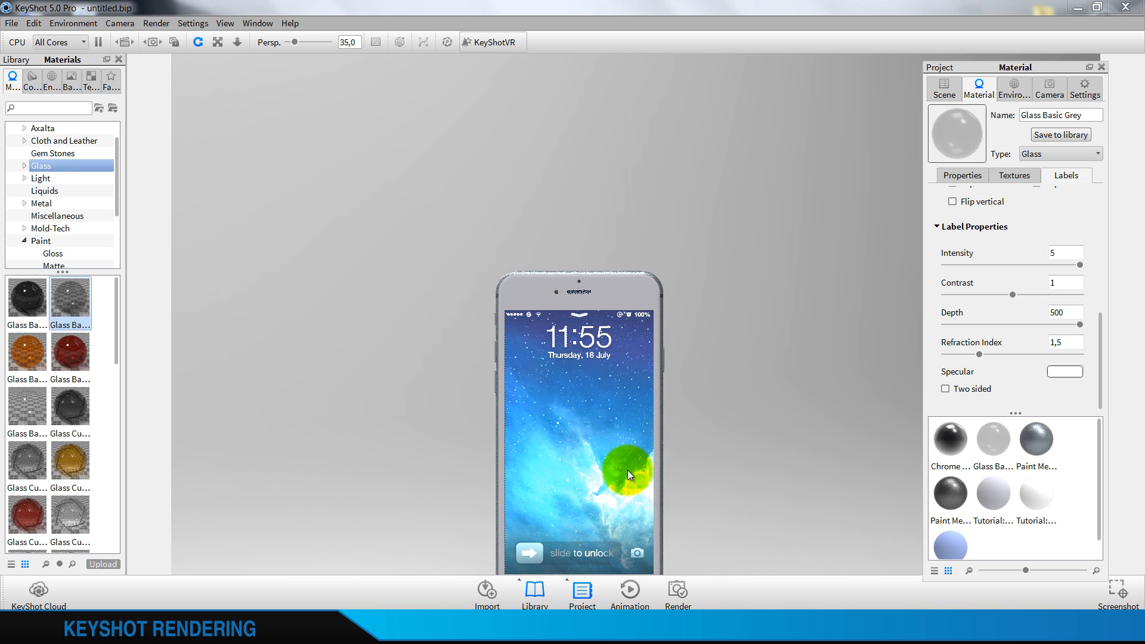
{"action": "scroll", "coordinate": [599, 476], "scroll_direction": "down", "scroll_amount": 5}
{"action": "scroll", "coordinate": [539, 372], "scroll_direction": "up", "scroll_amount": 8}
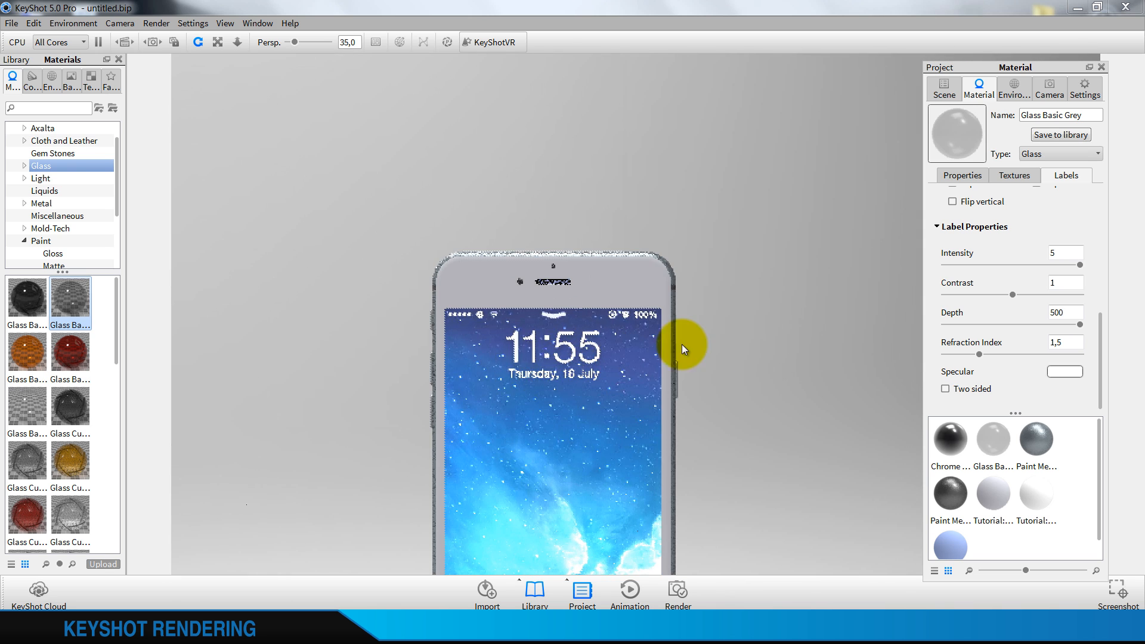
{"action": "scroll", "coordinate": [538, 359], "scroll_direction": "up", "scroll_amount": 10}
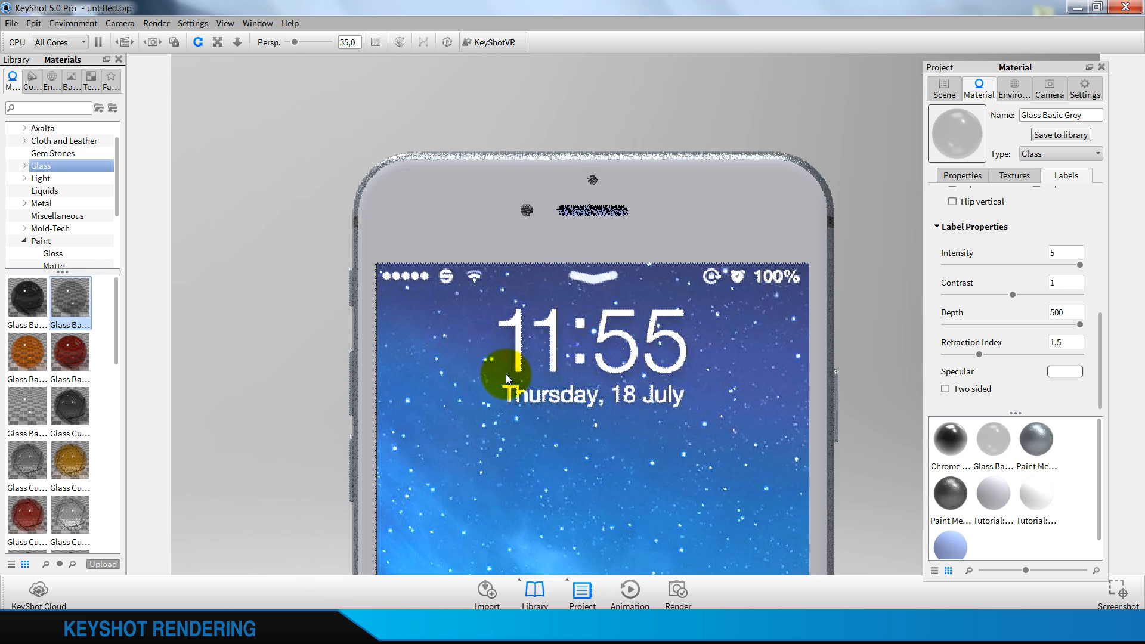
{"action": "scroll", "coordinate": [467, 365], "scroll_direction": "up", "scroll_amount": 10}
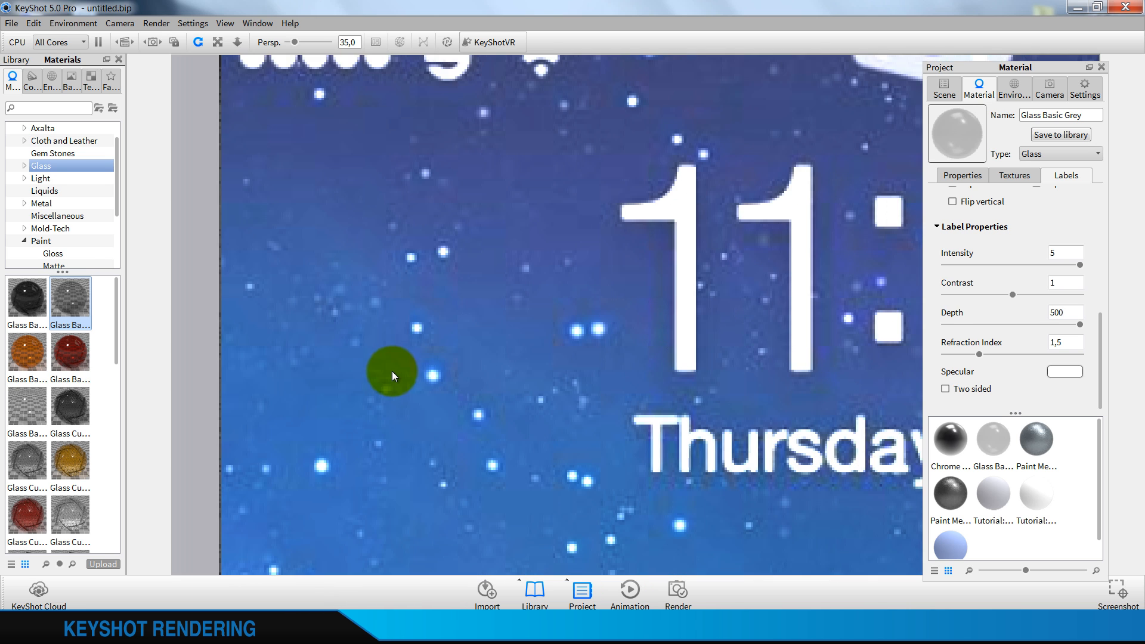
{"action": "left_click_drag", "start_coordinate": [837, 323], "coordinate": [348, 365]}
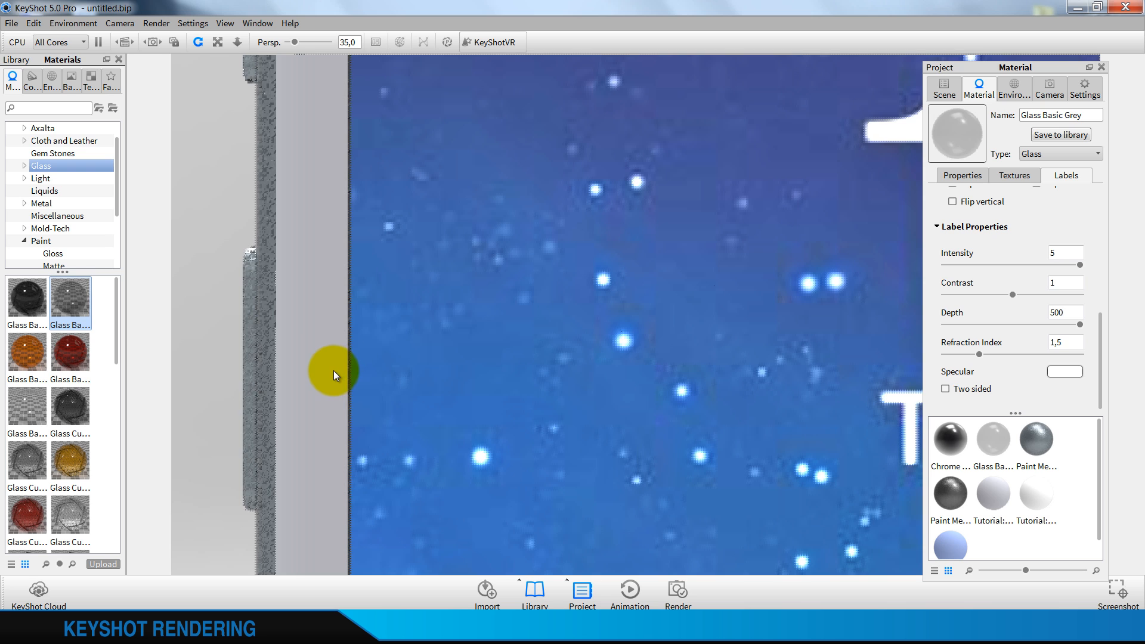
{"action": "scroll", "coordinate": [967, 256], "scroll_direction": "up", "scroll_amount": 5}
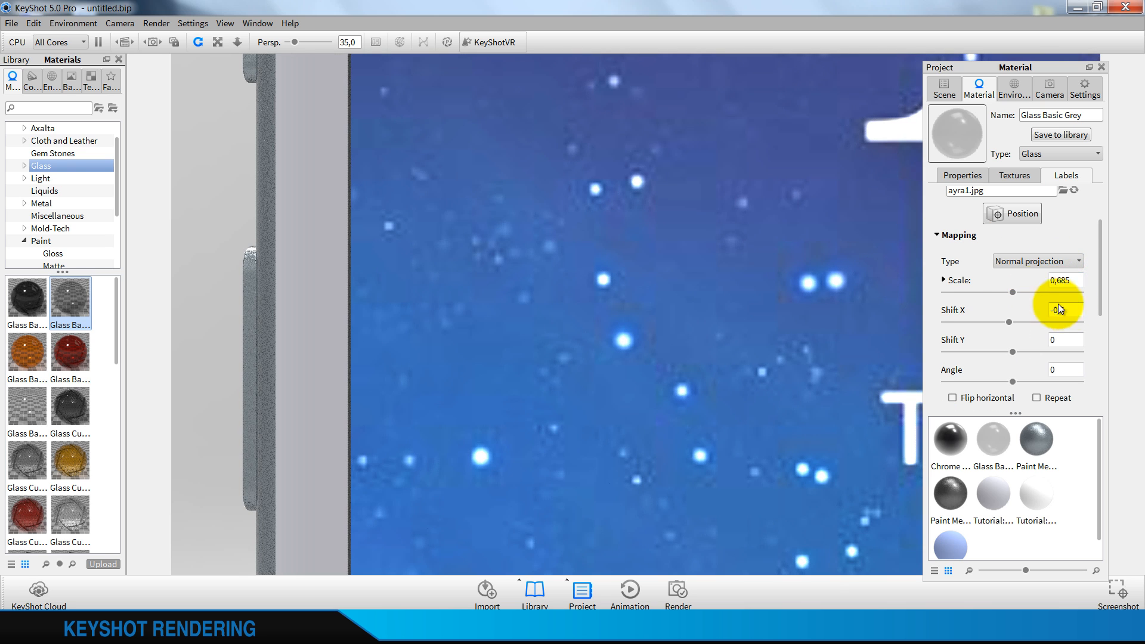
{"action": "left_click", "coordinate": [965, 279]}
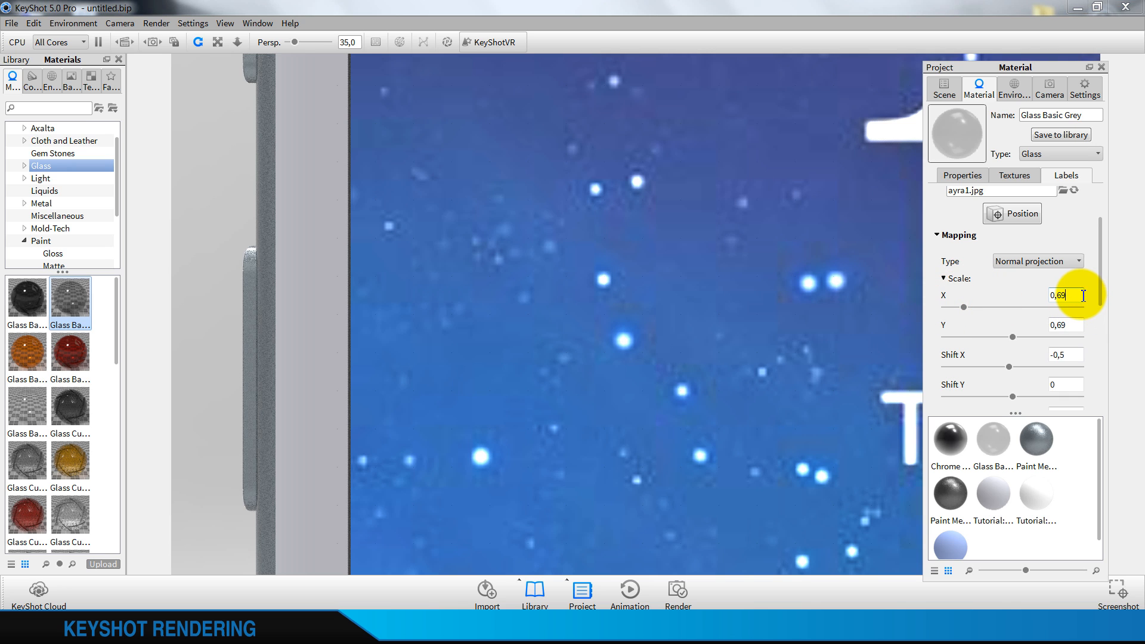
{"action": "left_click", "coordinate": [1083, 323]}
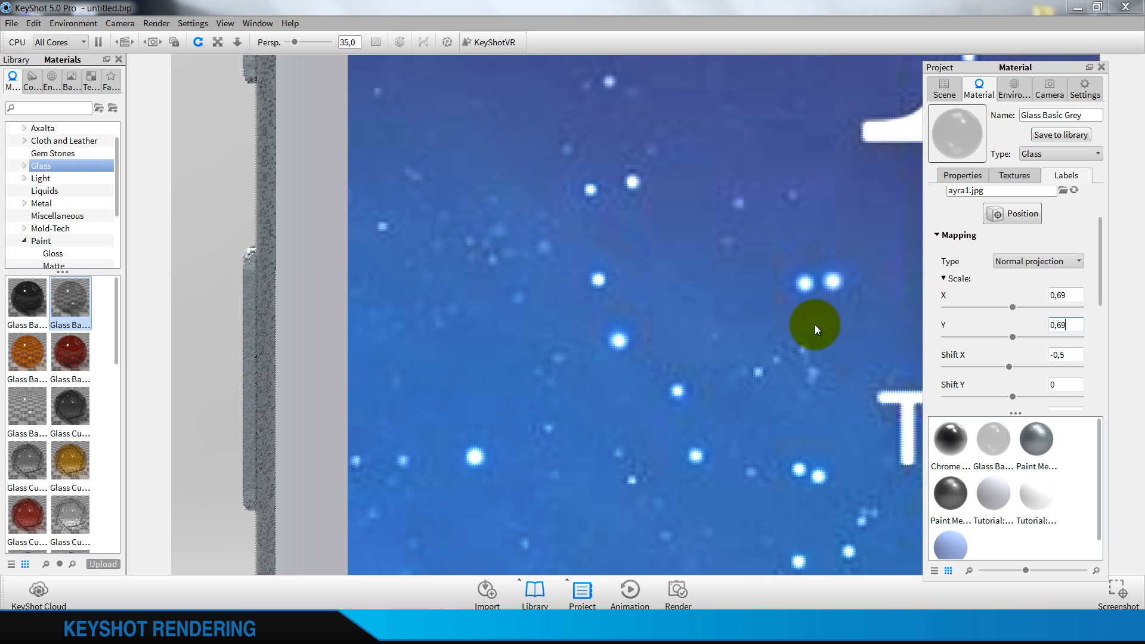
Set the lock-screen label's contrast to 1,3
{"action": "scroll", "coordinate": [680, 385], "scroll_direction": "down", "scroll_amount": 10}
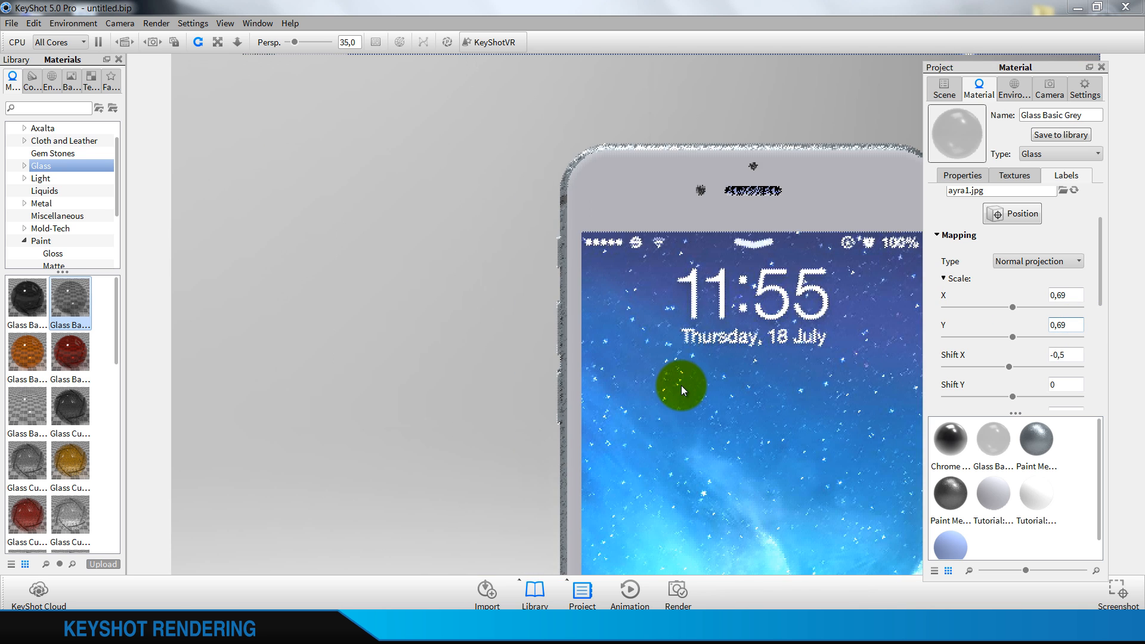
{"action": "scroll", "coordinate": [966, 357], "scroll_direction": "down", "scroll_amount": 6}
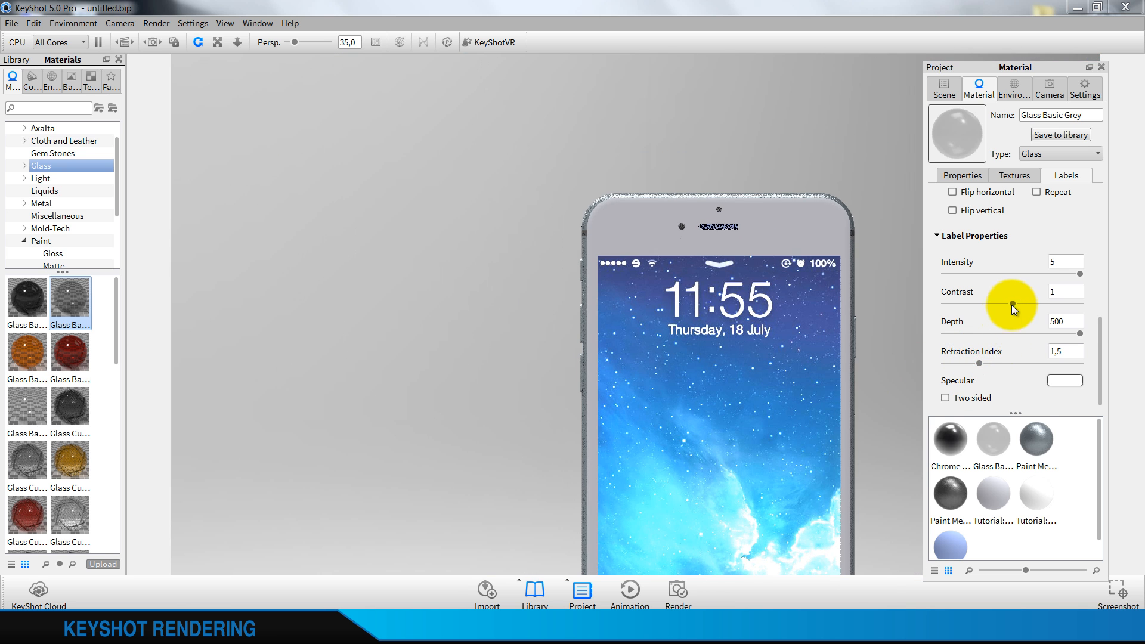
{"action": "left_click", "coordinate": [1065, 291]}
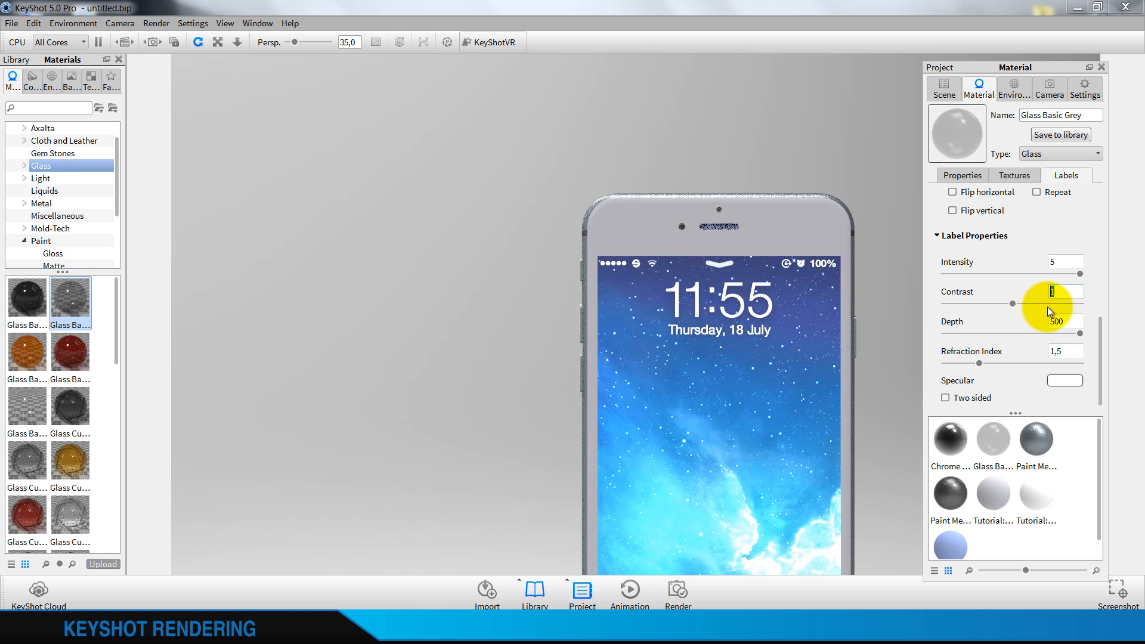
{"action": "type", "text": ",3"}
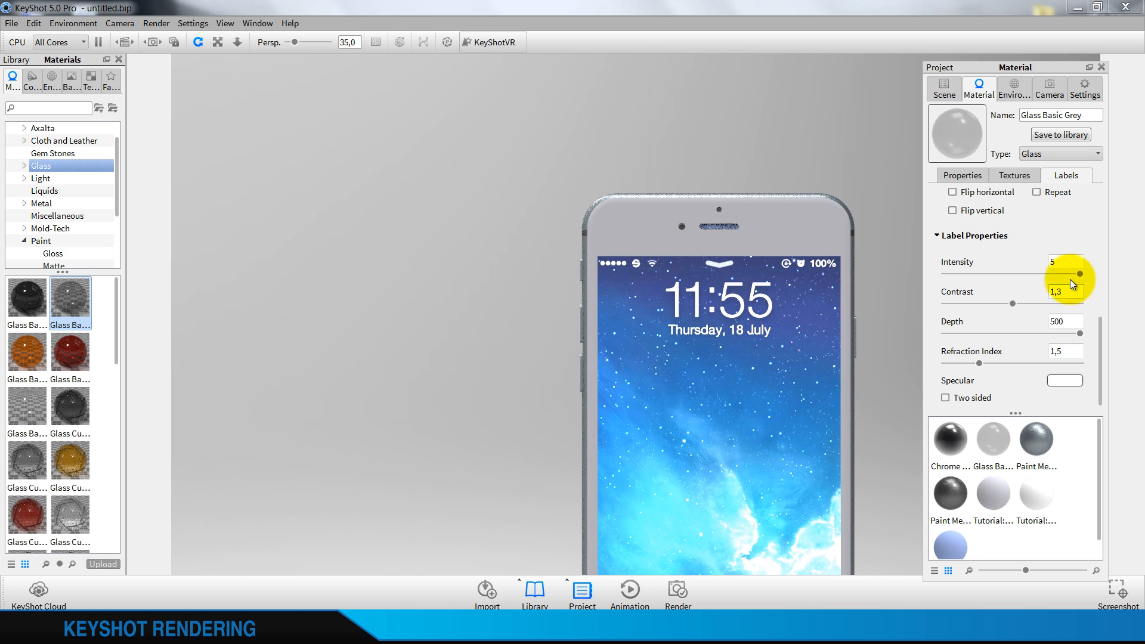
{"action": "left_click", "coordinate": [1078, 260]}
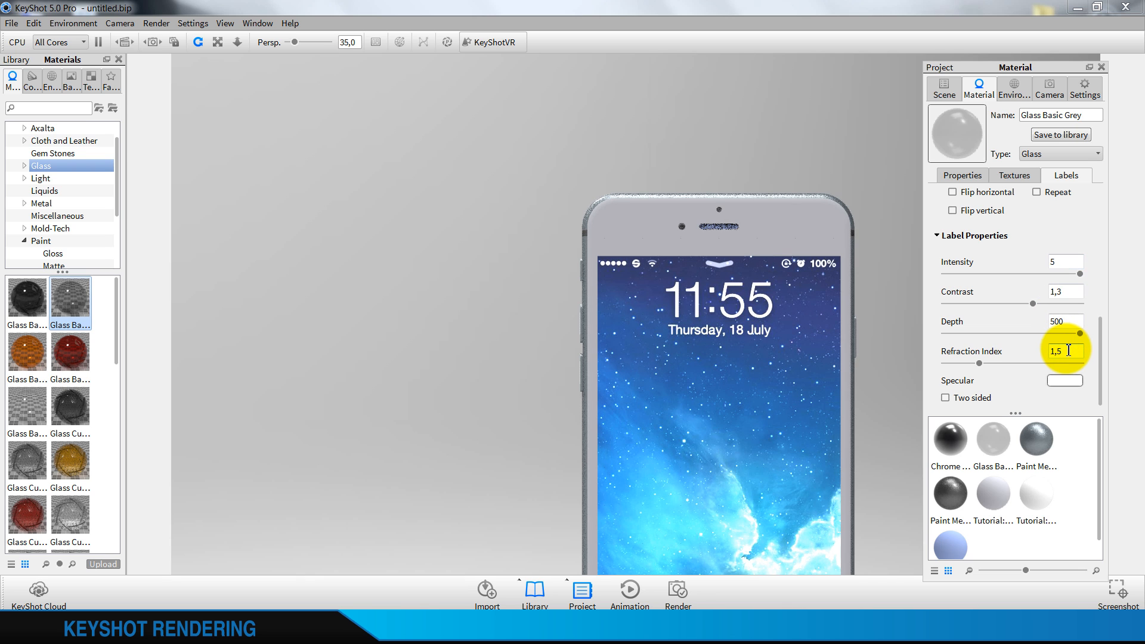
Apply the Paint Gloss Black material from the gloss paint library to the phone's light front face around the display
{"action": "scroll", "coordinate": [715, 307], "scroll_direction": "down", "scroll_amount": 5}
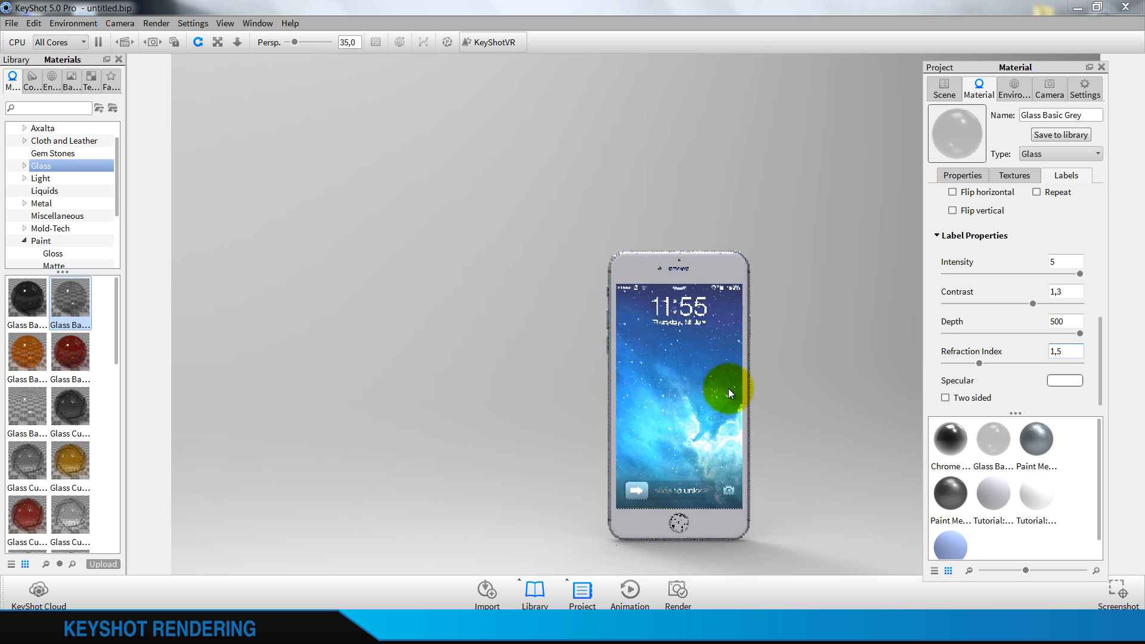
{"action": "left_click_drag", "start_coordinate": [728, 388], "coordinate": [767, 381]}
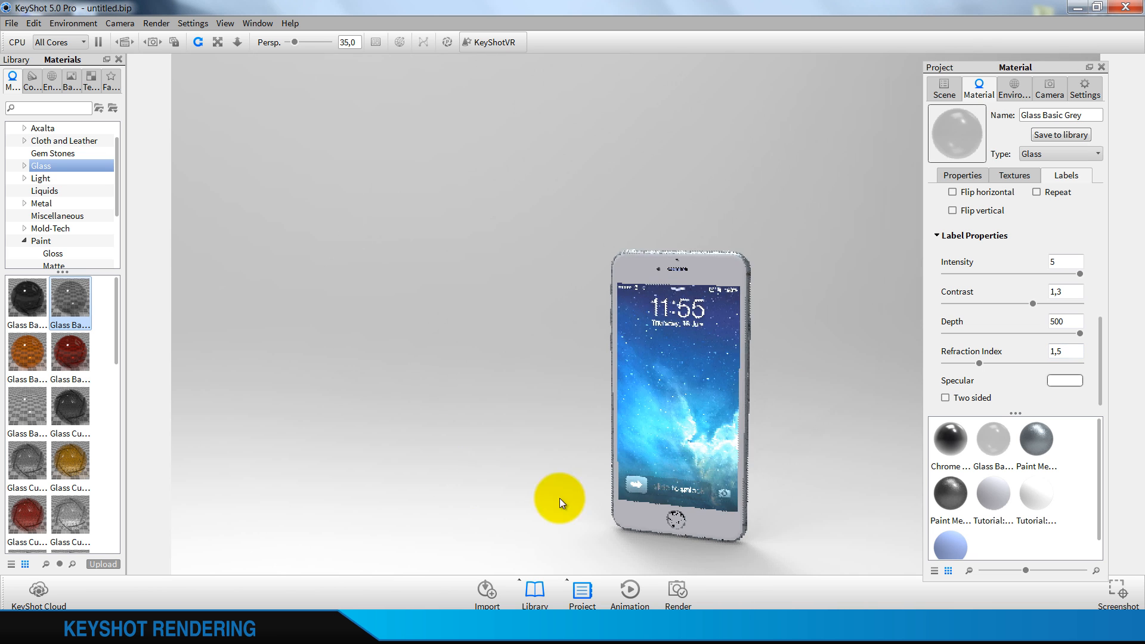
{"action": "left_click_drag", "start_coordinate": [559, 498], "coordinate": [656, 411]}
{"action": "middle_click_drag", "start_coordinate": [636, 324], "coordinate": [639, 327]}
{"action": "scroll", "coordinate": [639, 327], "scroll_direction": "up", "scroll_amount": 3}
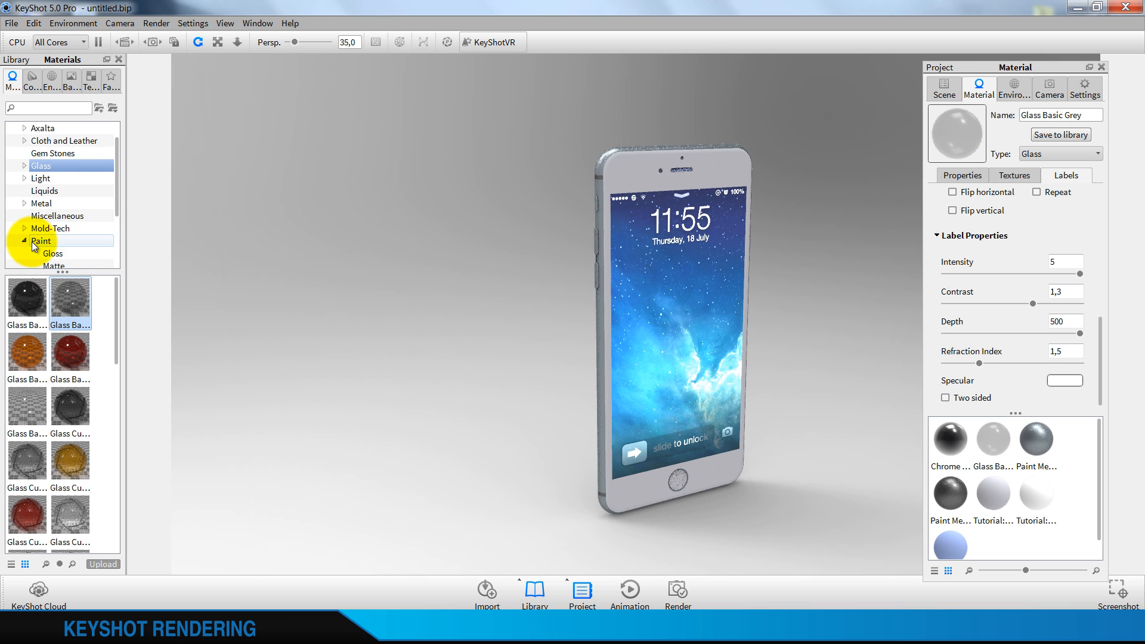
{"action": "left_click", "coordinate": [25, 240]}
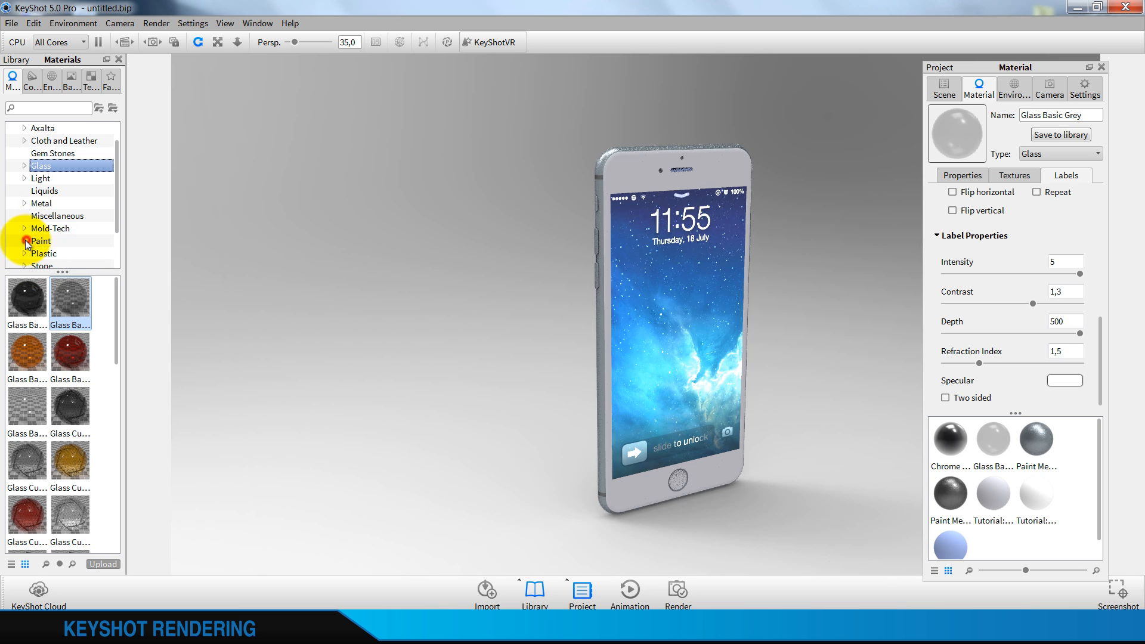
{"action": "left_click", "coordinate": [55, 216]}
{"action": "scroll", "coordinate": [57, 224], "scroll_direction": "down", "scroll_amount": 1}
{"action": "left_click", "coordinate": [35, 203]}
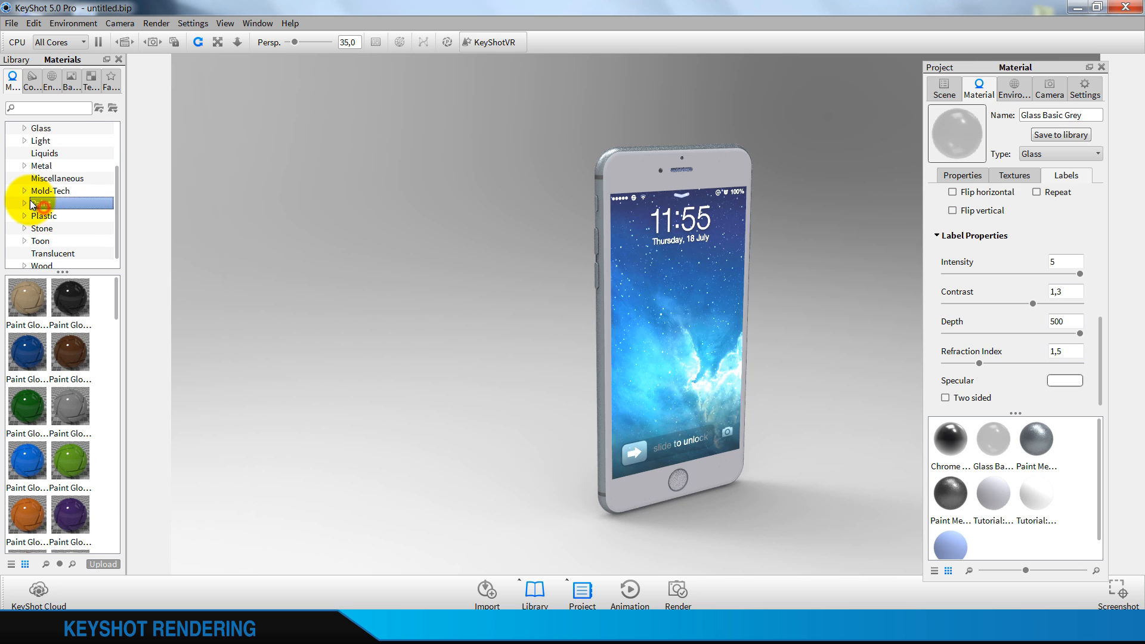
{"action": "left_click", "coordinate": [24, 203]}
{"action": "left_click", "coordinate": [55, 217]}
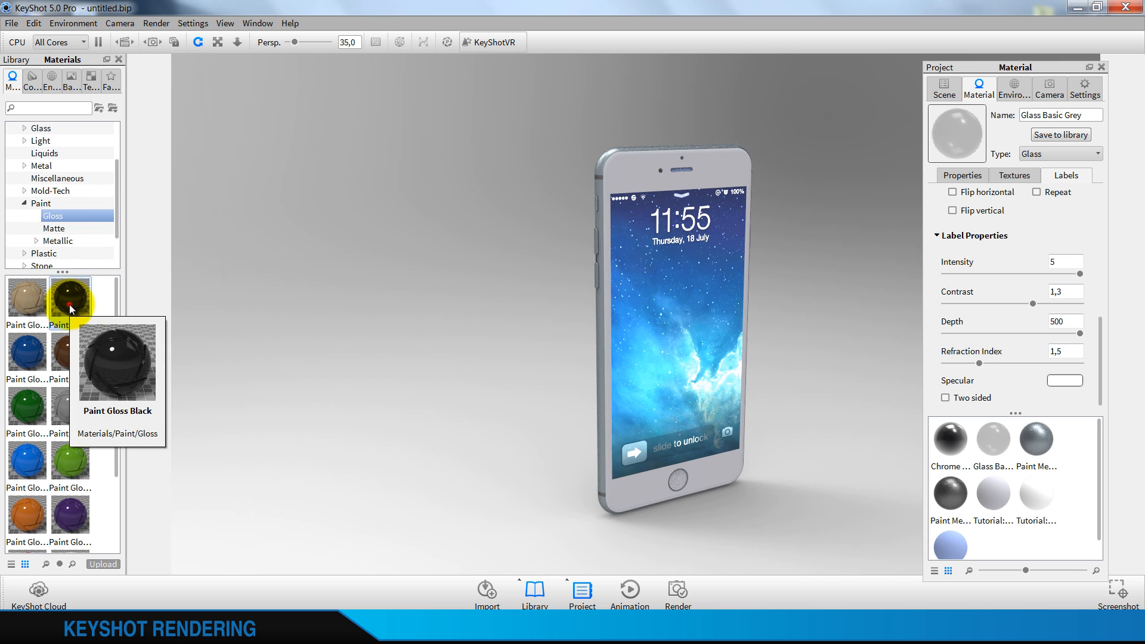
{"action": "mouse_move", "coordinate": [69, 304]}
{"action": "left_mouse_down"}
{"action": "mouse_move", "coordinate": [540, 206]}
{"action": "mouse_move", "coordinate": [609, 176]}
{"action": "mouse_move", "coordinate": [568, 199]}
{"action": "left_mouse_up"}
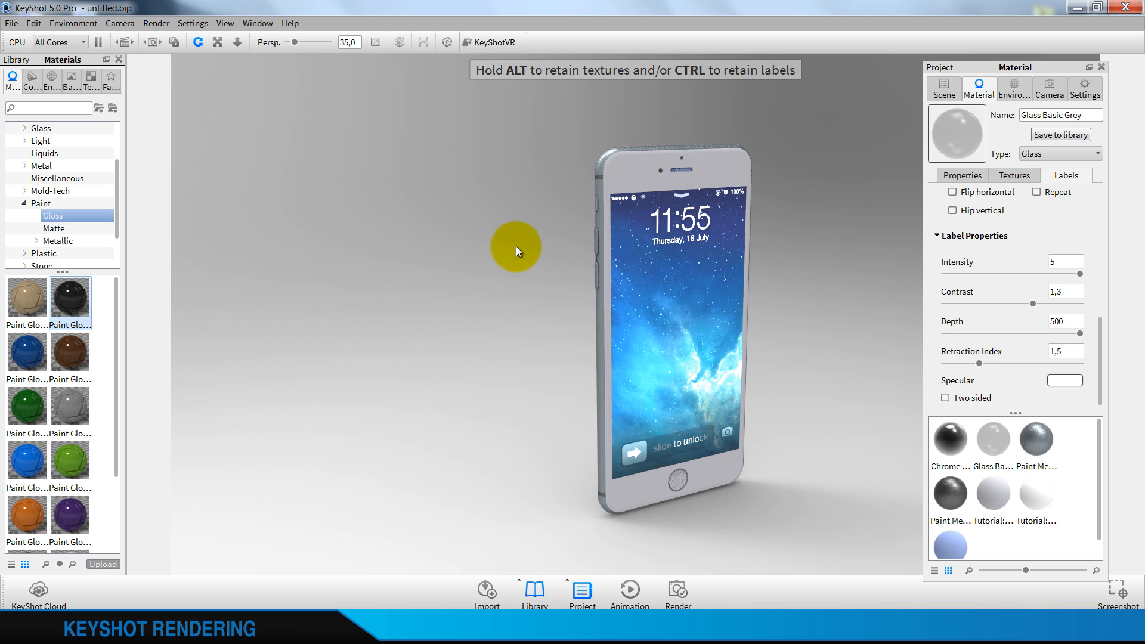
{"action": "left_click_drag", "start_coordinate": [516, 246], "coordinate": [516, 246]}
Set the Paint Gloss Black material's refraction index to 1,45 and its colour to pure black, RGB 0, 0, 0
{"action": "left_click", "coordinate": [1067, 230]}
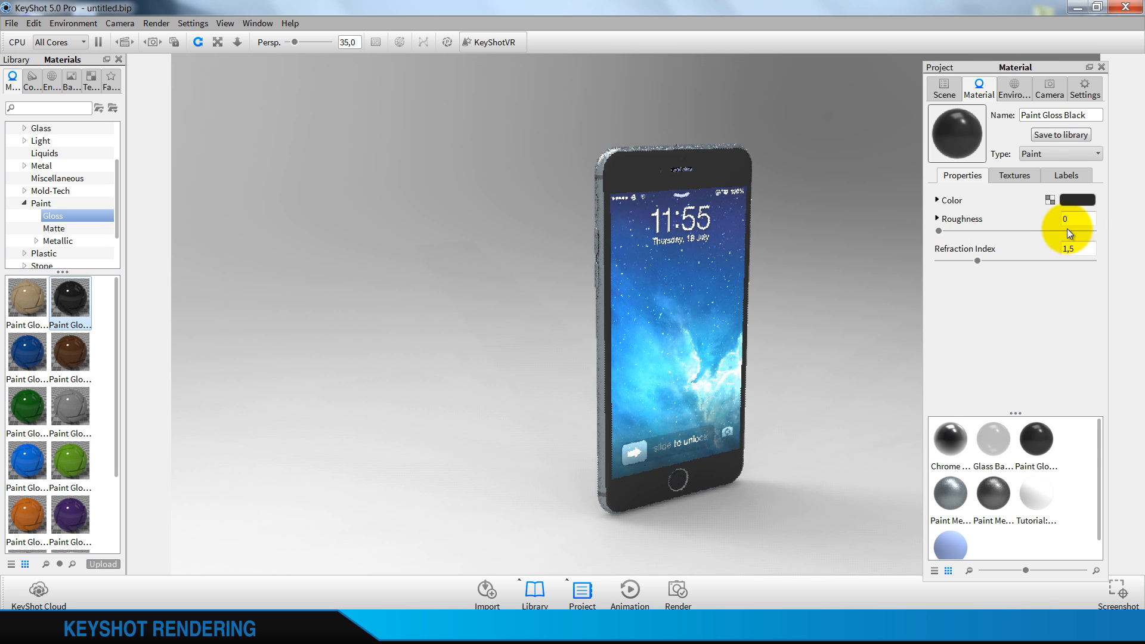
{"action": "left_click", "coordinate": [1087, 250]}
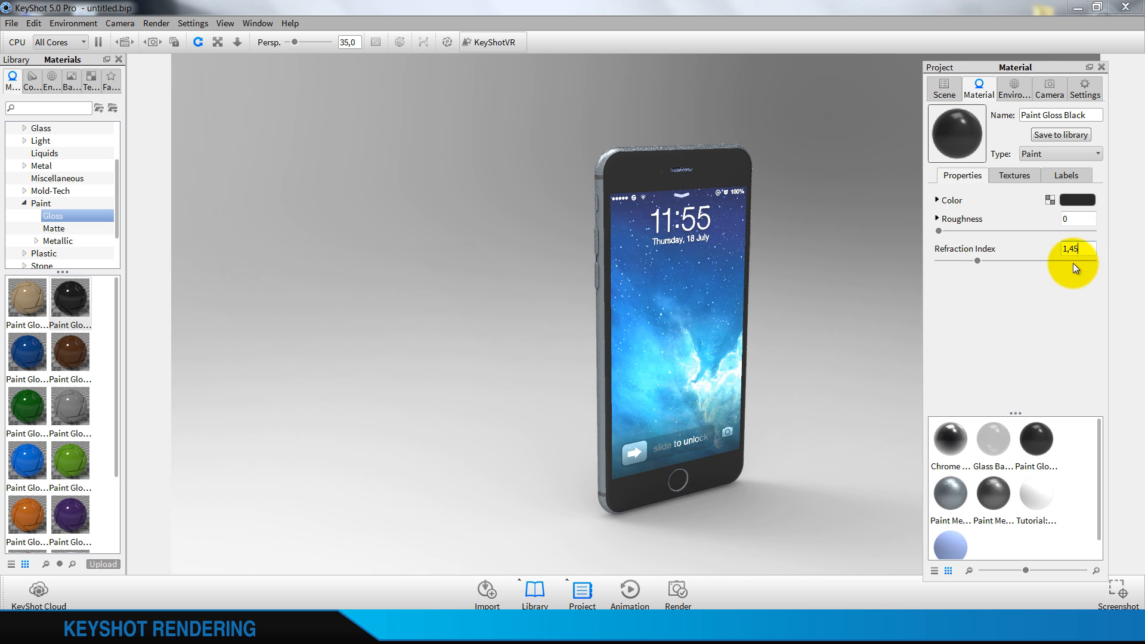
{"action": "left_click", "coordinate": [1071, 311]}
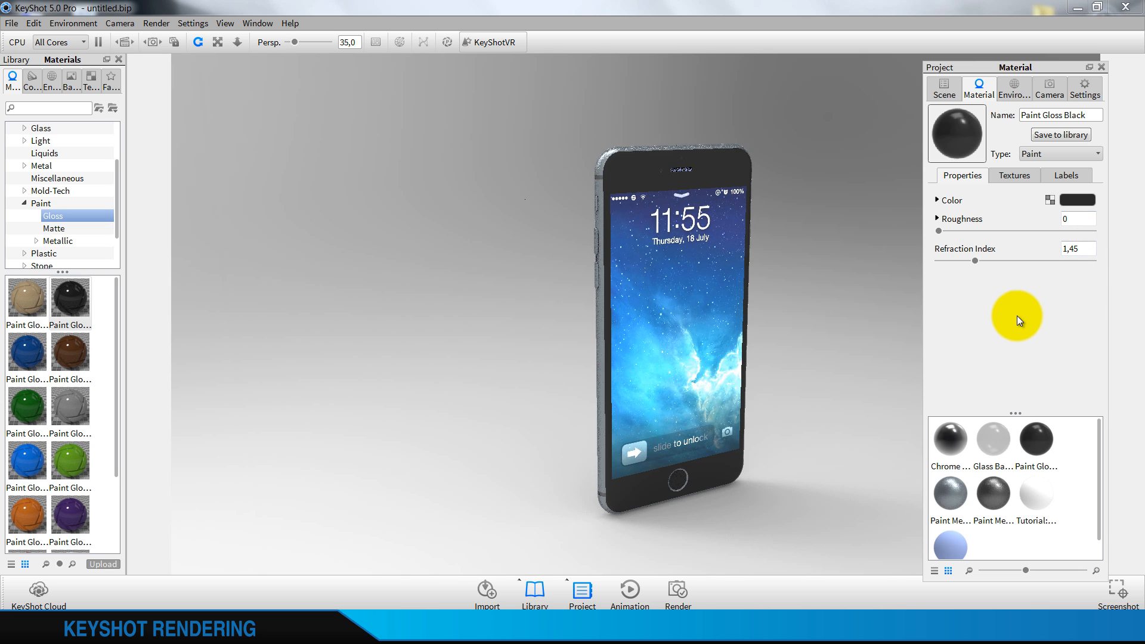
{"action": "left_click", "coordinate": [1075, 202]}
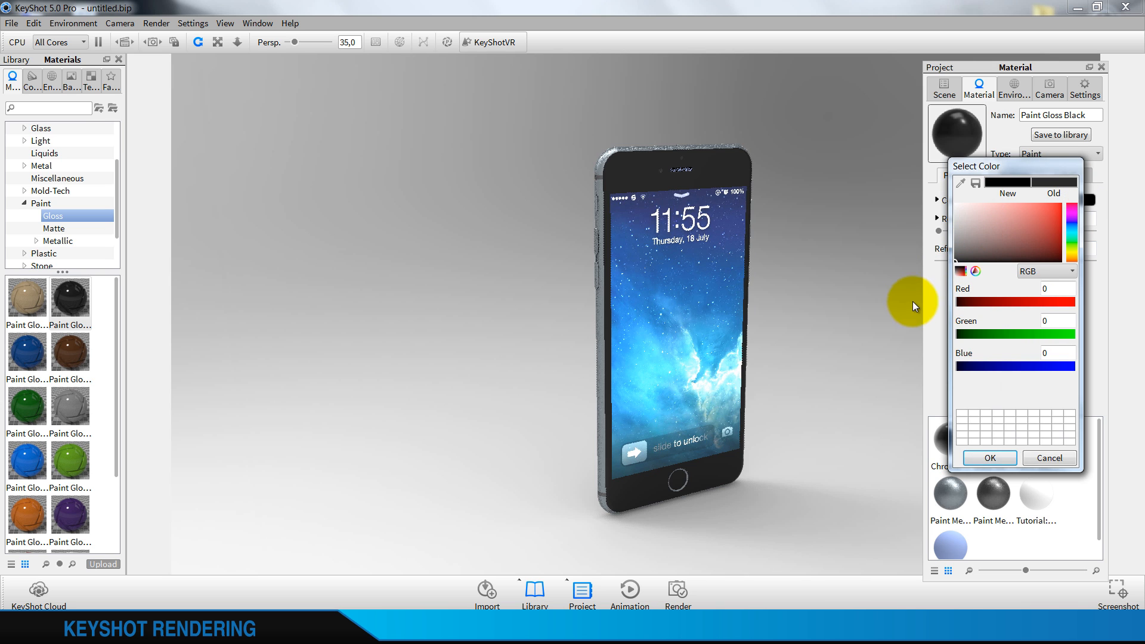
{"action": "left_click", "coordinate": [991, 457]}
Try a refraction index of 1,6 on the black front paint, and settle on 1,55
{"action": "left_click_drag", "start_coordinate": [556, 260], "coordinate": [484, 318]}
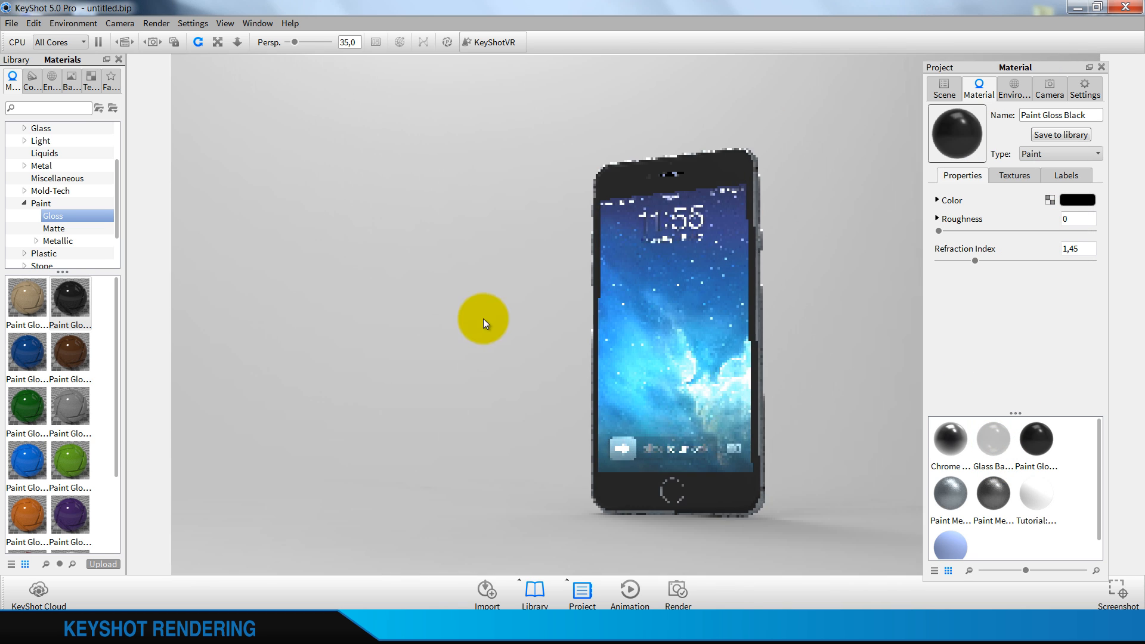
{"action": "left_click", "coordinate": [1080, 247]}
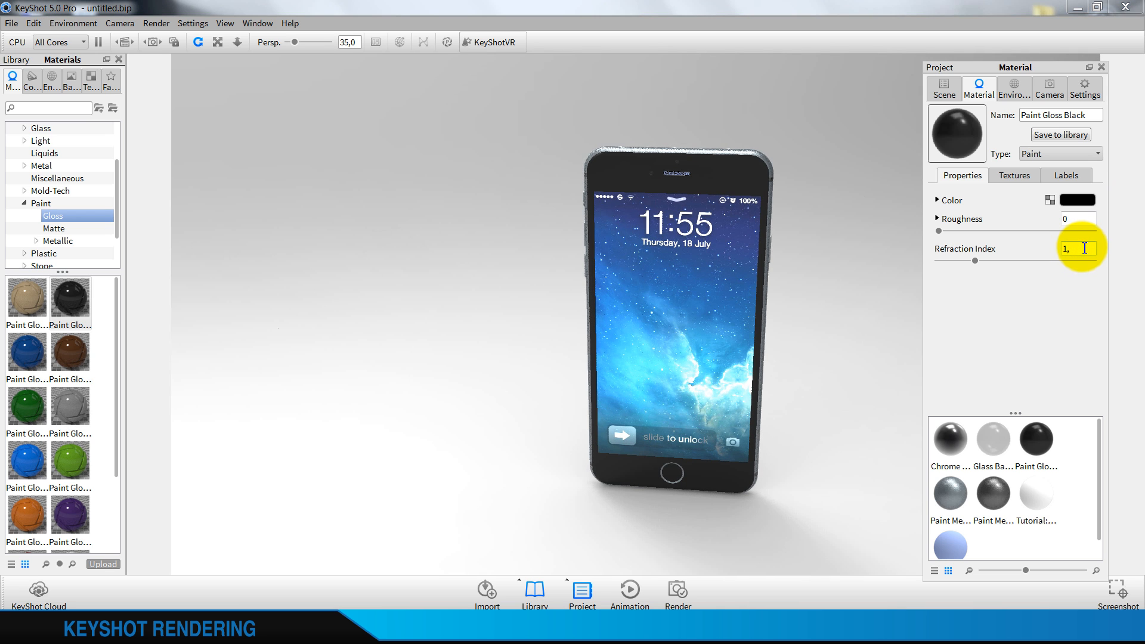
{"action": "type", "text": "6"}
{"action": "key", "text": "Return"}
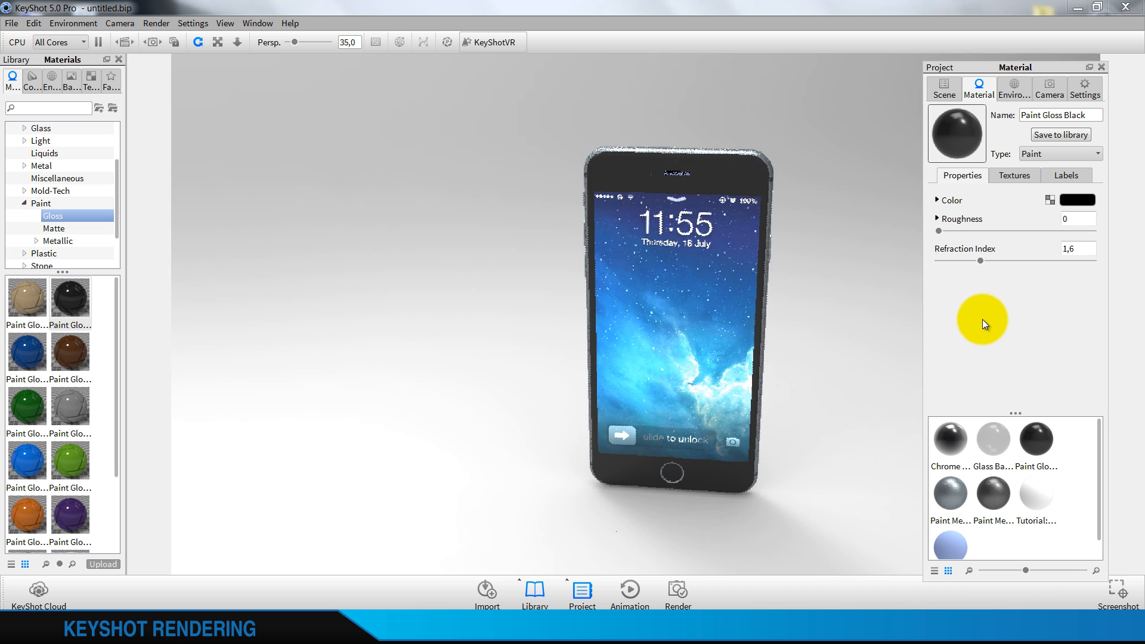
{"action": "left_click", "coordinate": [1080, 249]}
{"action": "type", "text": "55"}
{"action": "left_click", "coordinate": [1066, 301]}
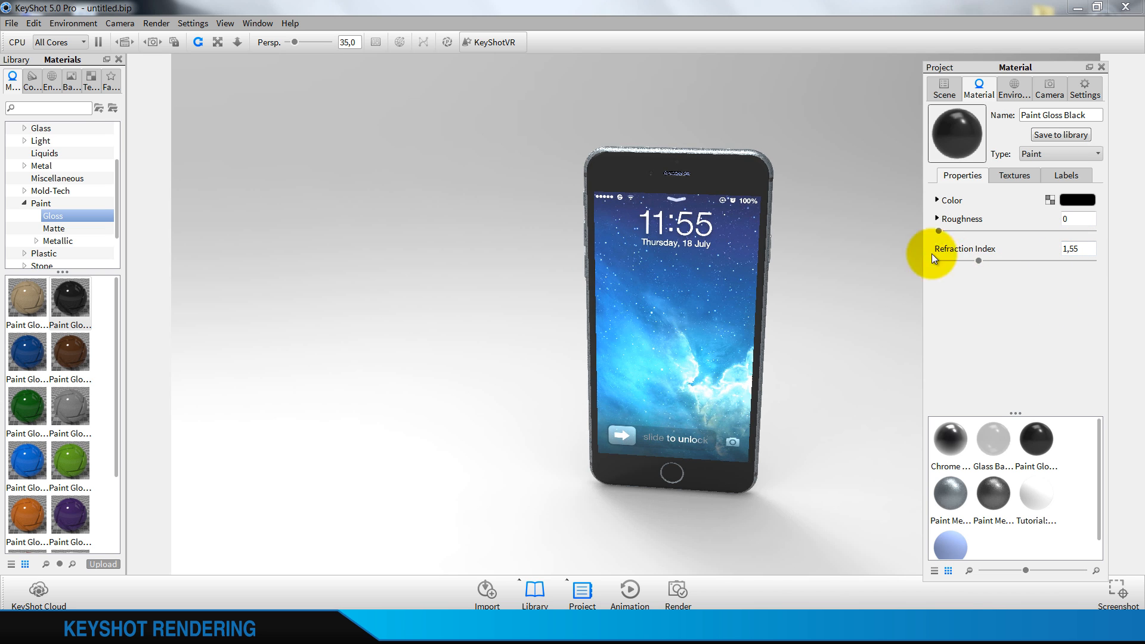
Examine the phone's side and back surfaces with the current materials, and return to its front
{"action": "left_click", "coordinate": [848, 218]}
{"action": "left_click_drag", "start_coordinate": [500, 238], "coordinate": [757, 267]}
{"action": "left_click_drag", "start_coordinate": [471, 199], "coordinate": [747, 172]}
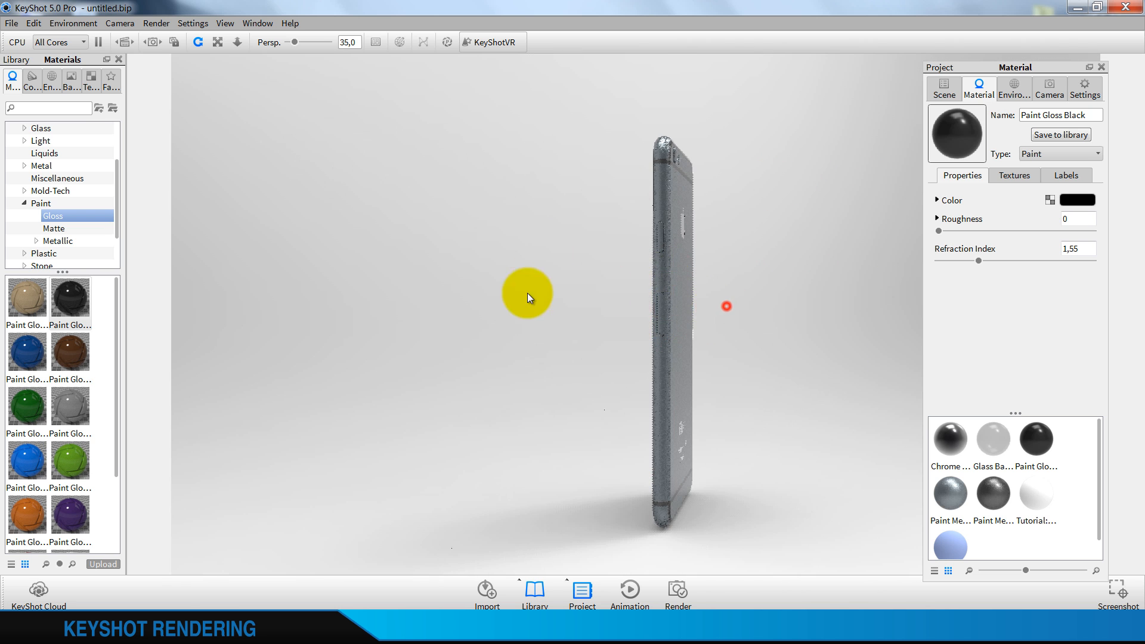
{"action": "left_click_drag", "start_coordinate": [527, 292], "coordinate": [420, 316]}
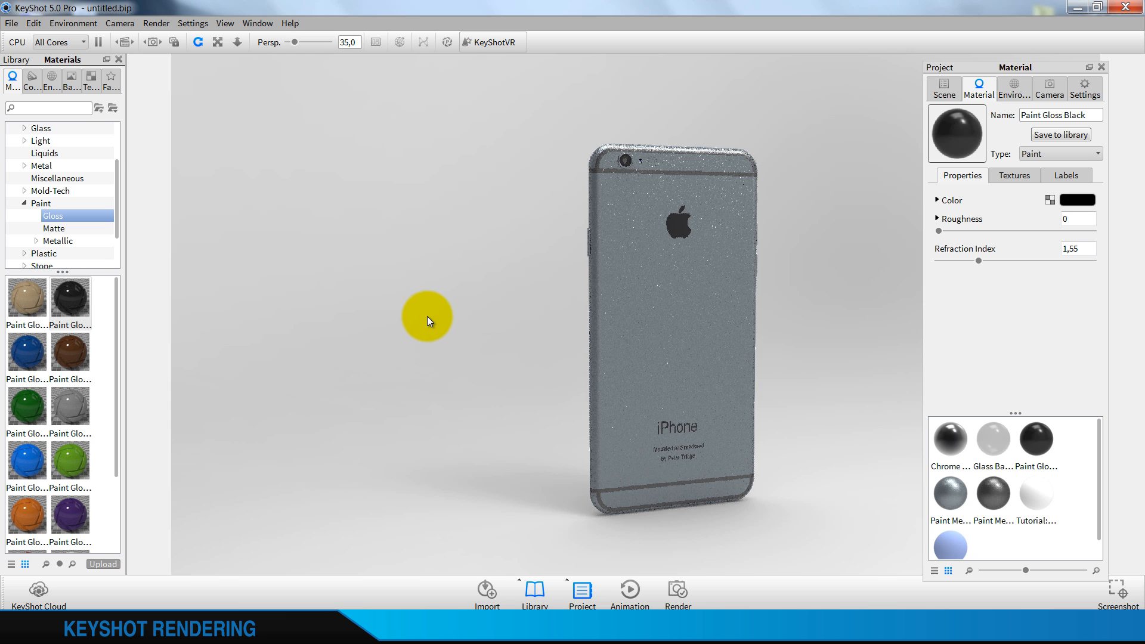
{"action": "left_click_drag", "start_coordinate": [724, 316], "coordinate": [674, 205]}
{"action": "left_click_drag", "start_coordinate": [806, 213], "coordinate": [742, 208]}
Apply the Aluminum Circular Mesh material from the aluminum metal library to the earpiece slot above the display
{"action": "scroll", "coordinate": [679, 218], "scroll_direction": "up", "scroll_amount": 5}
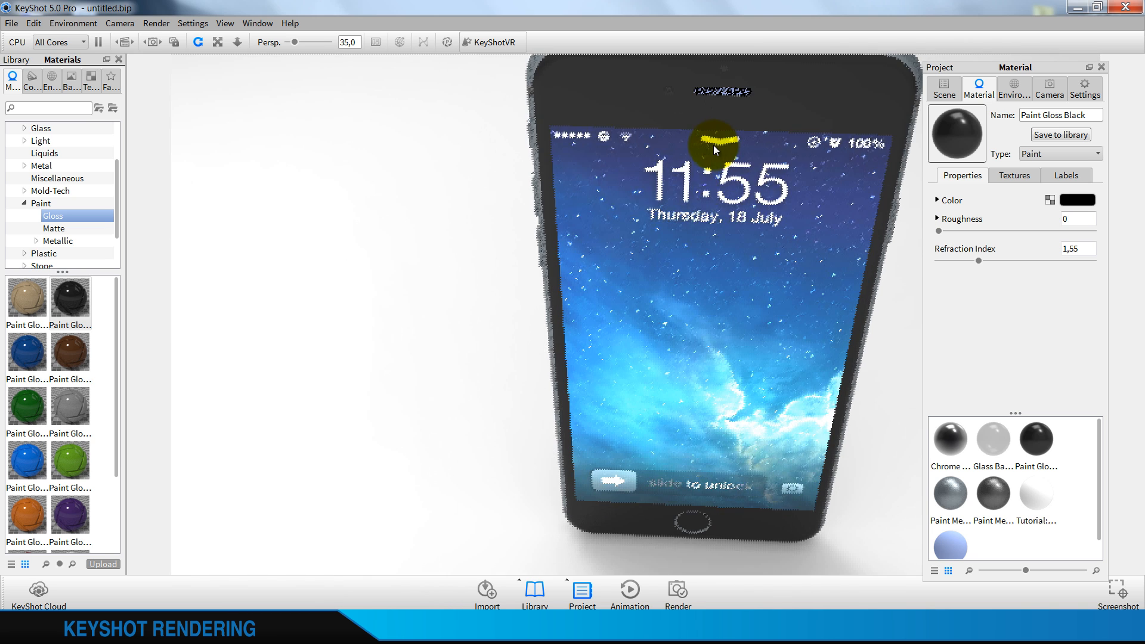
{"action": "scroll", "coordinate": [670, 293], "scroll_direction": "up", "scroll_amount": 1}
{"action": "scroll", "coordinate": [670, 294], "scroll_direction": "down", "scroll_amount": 1}
{"action": "middle_click_drag", "start_coordinate": [695, 164], "coordinate": [669, 298]}
{"action": "scroll", "coordinate": [717, 219], "scroll_direction": "up", "scroll_amount": 6}
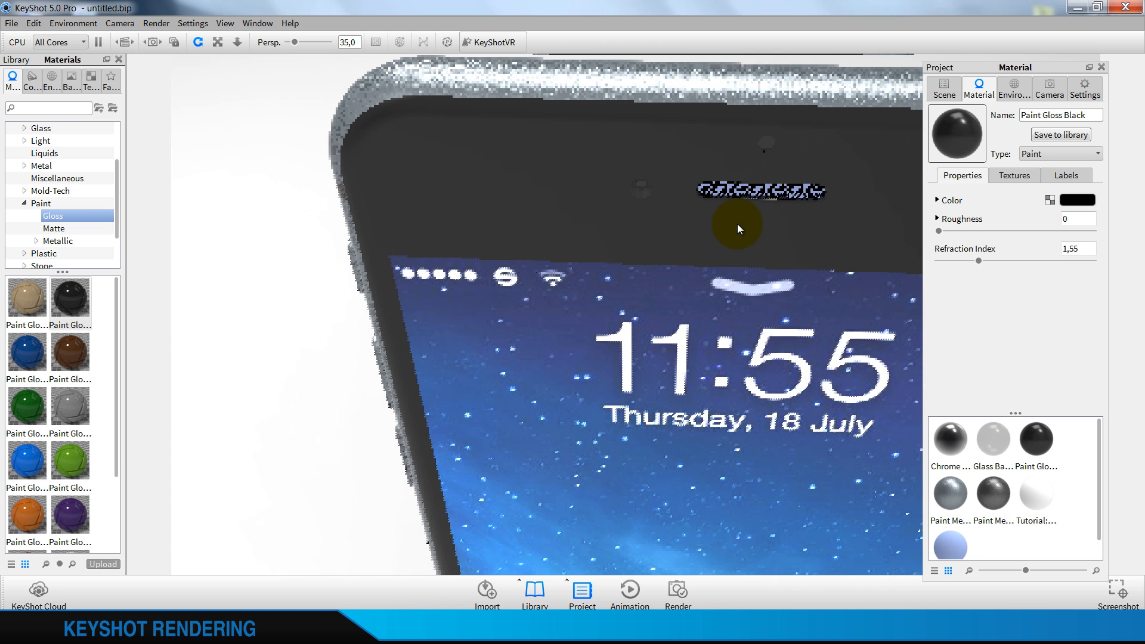
{"action": "middle_click_drag", "start_coordinate": [737, 223], "coordinate": [625, 284]}
{"action": "scroll", "coordinate": [689, 288], "scroll_direction": "up", "scroll_amount": 4}
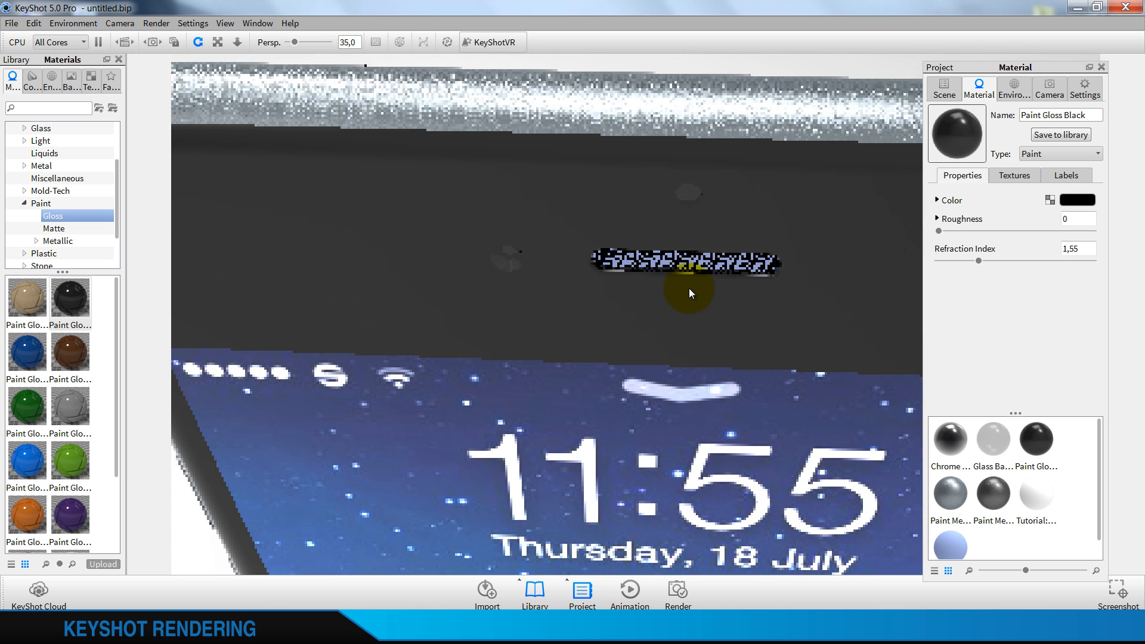
{"action": "scroll", "coordinate": [689, 288], "scroll_direction": "up", "scroll_amount": 4}
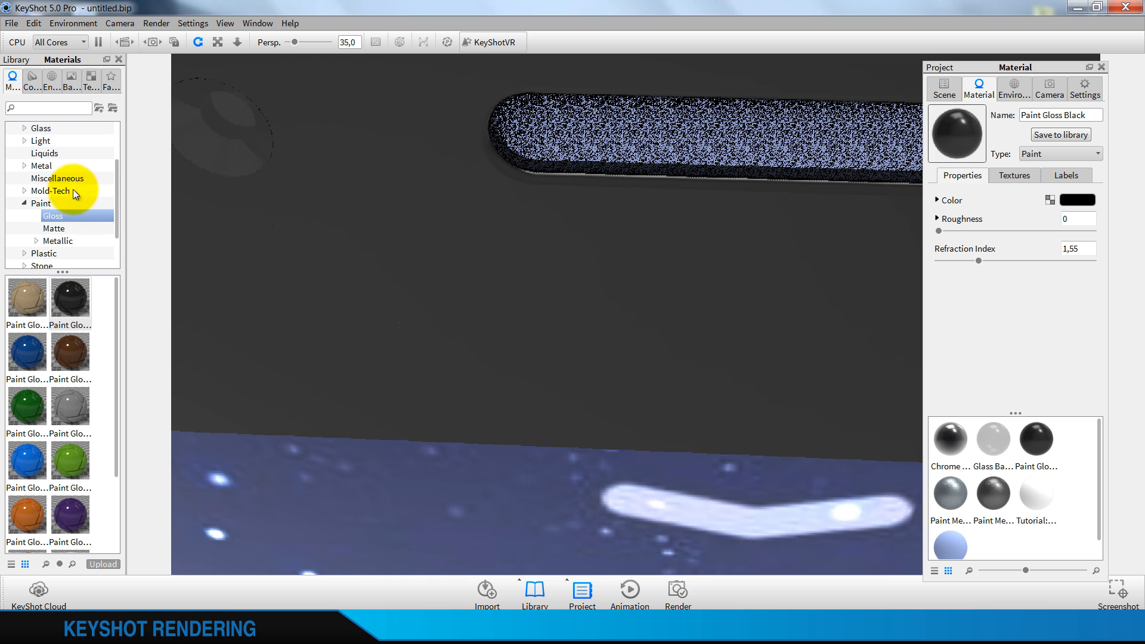
{"action": "left_click", "coordinate": [23, 203]}
{"action": "left_click", "coordinate": [28, 167]}
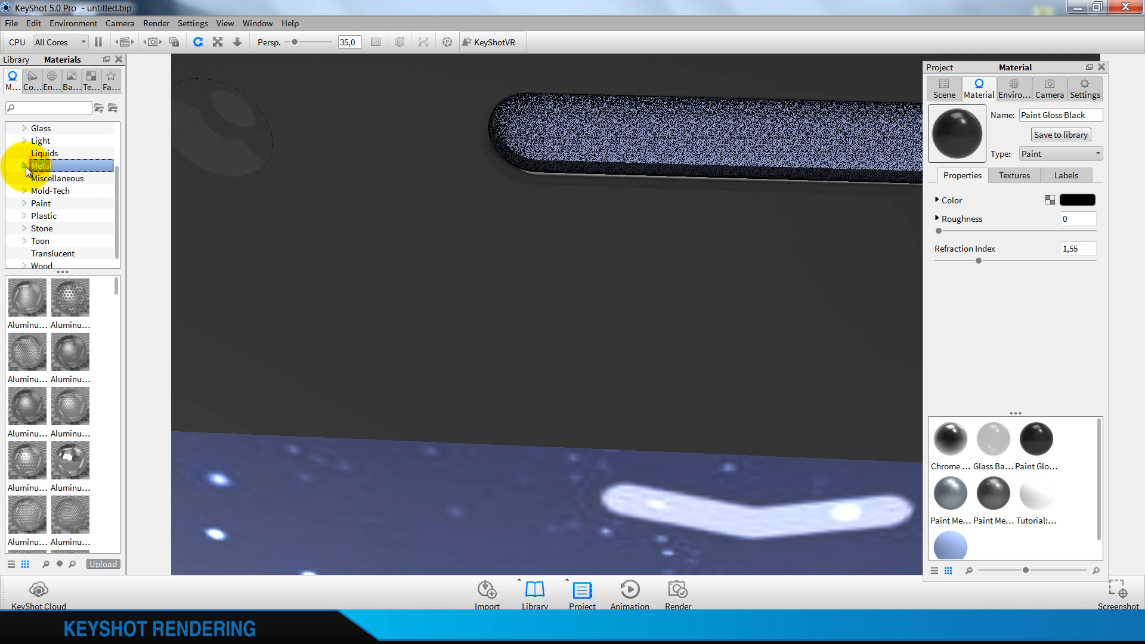
{"action": "left_click", "coordinate": [25, 166]}
{"action": "left_click", "coordinate": [59, 178]}
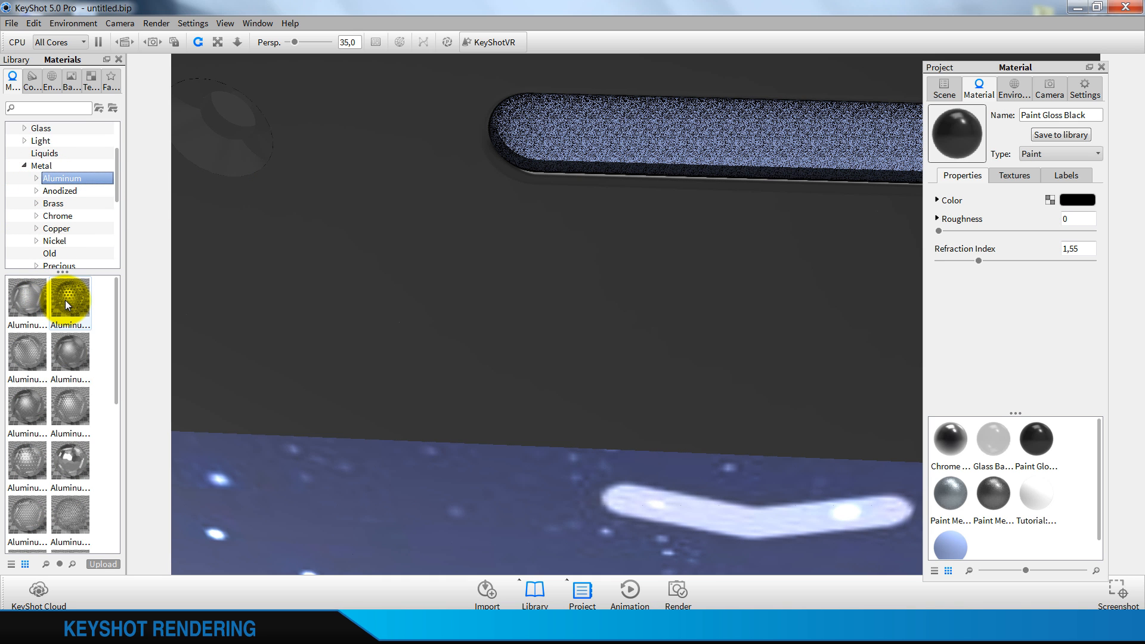
{"action": "mouse_move", "coordinate": [65, 299]}
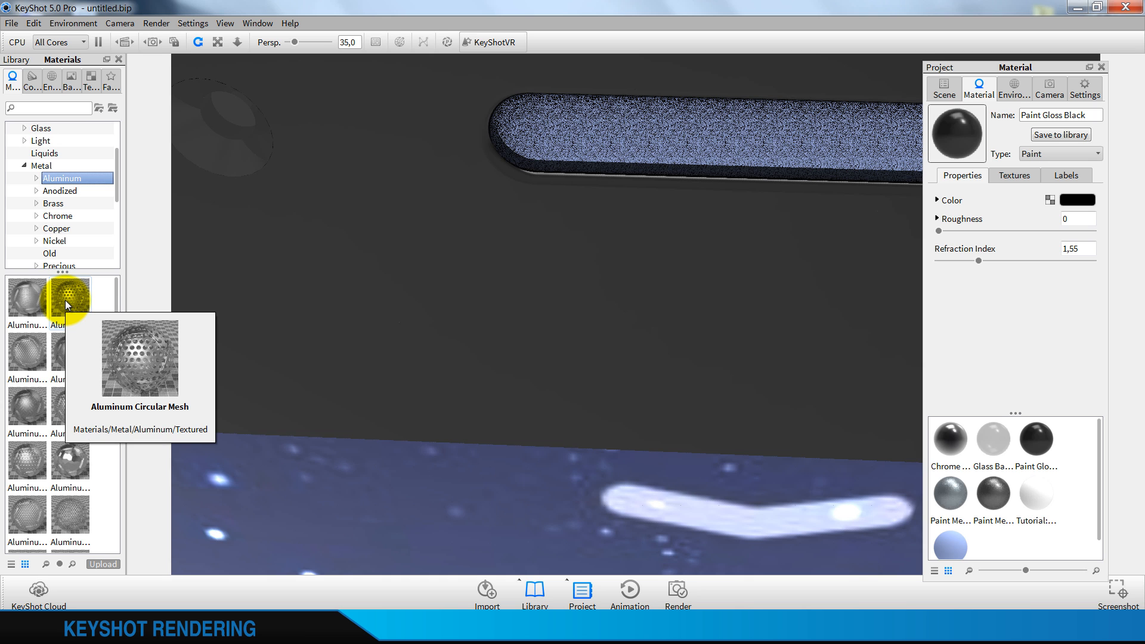
{"action": "left_click_drag", "start_coordinate": [65, 299], "coordinate": [778, 293]}
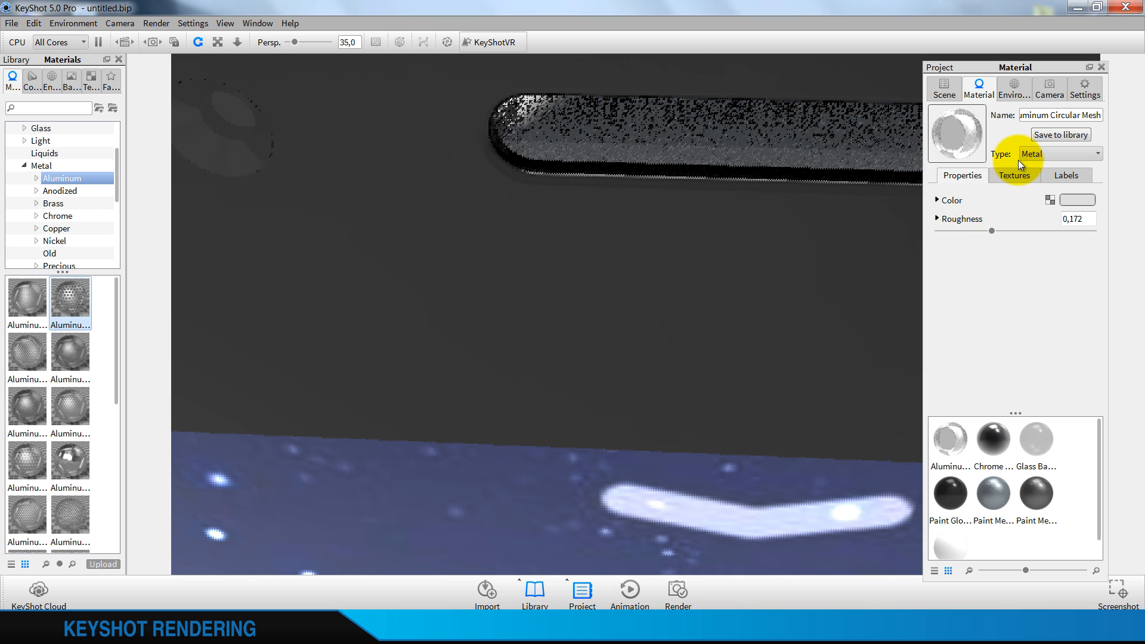
Reduce the scale of the earpiece mesh's bump texture to 0,1
{"action": "left_click", "coordinate": [1012, 175]}
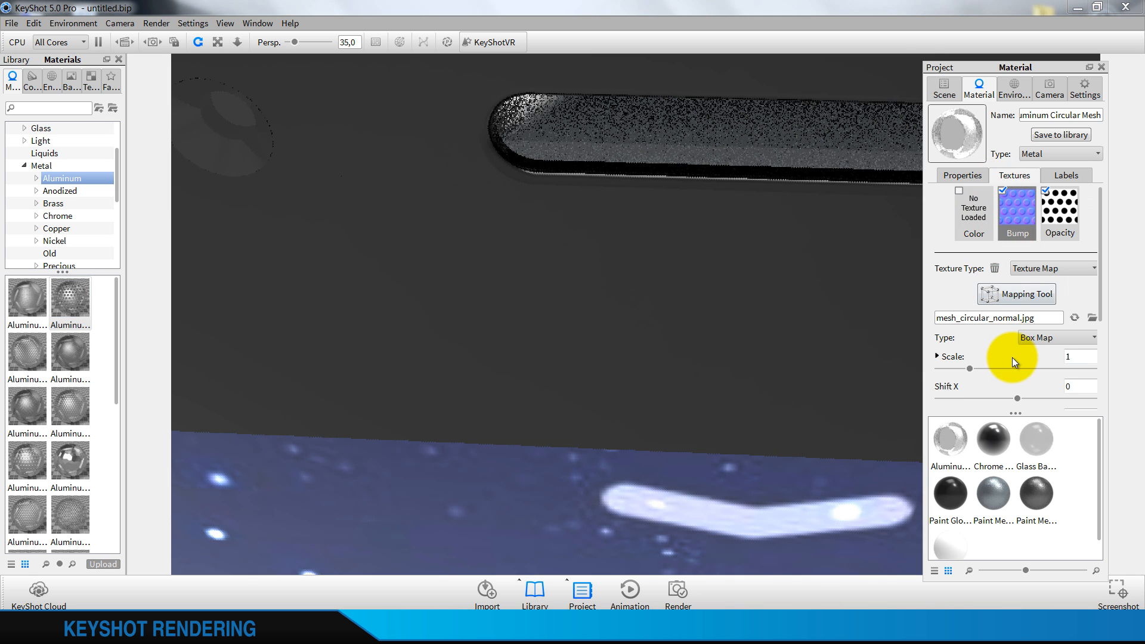
{"action": "scroll", "coordinate": [1011, 357], "scroll_direction": "down", "scroll_amount": 1}
{"action": "left_click_drag", "start_coordinate": [968, 332], "coordinate": [949, 337]}
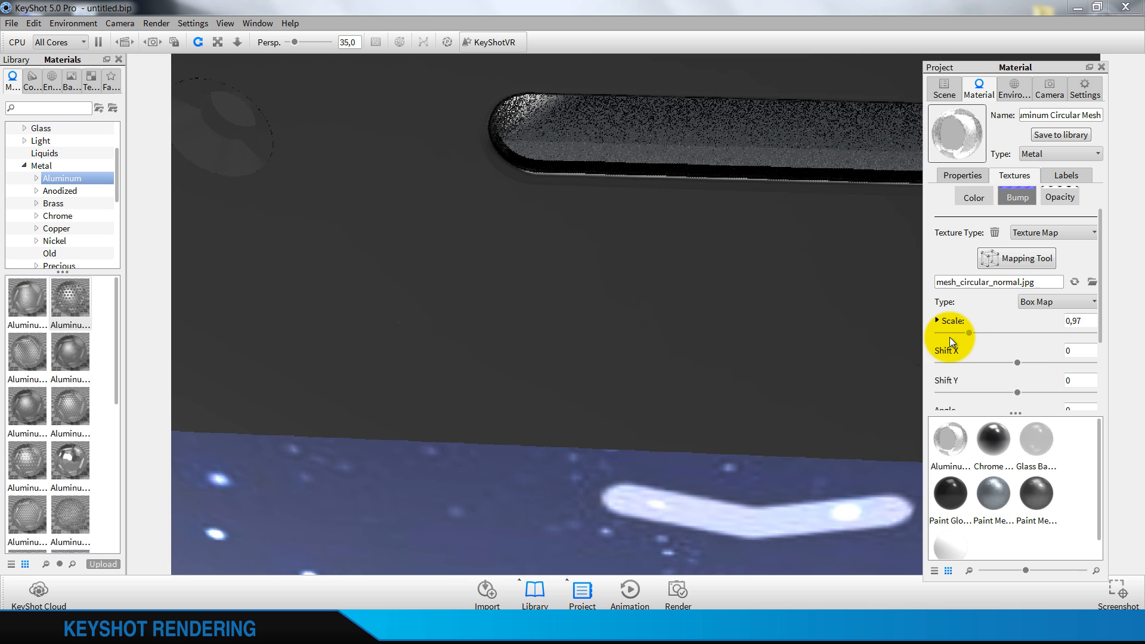
{"action": "left_click", "coordinate": [1096, 325]}
{"action": "key", "text": "BackSpace"}
{"action": "key", "text": "BackSpace"}
{"action": "type", "text": "1"}
{"action": "left_click", "coordinate": [1077, 350]}
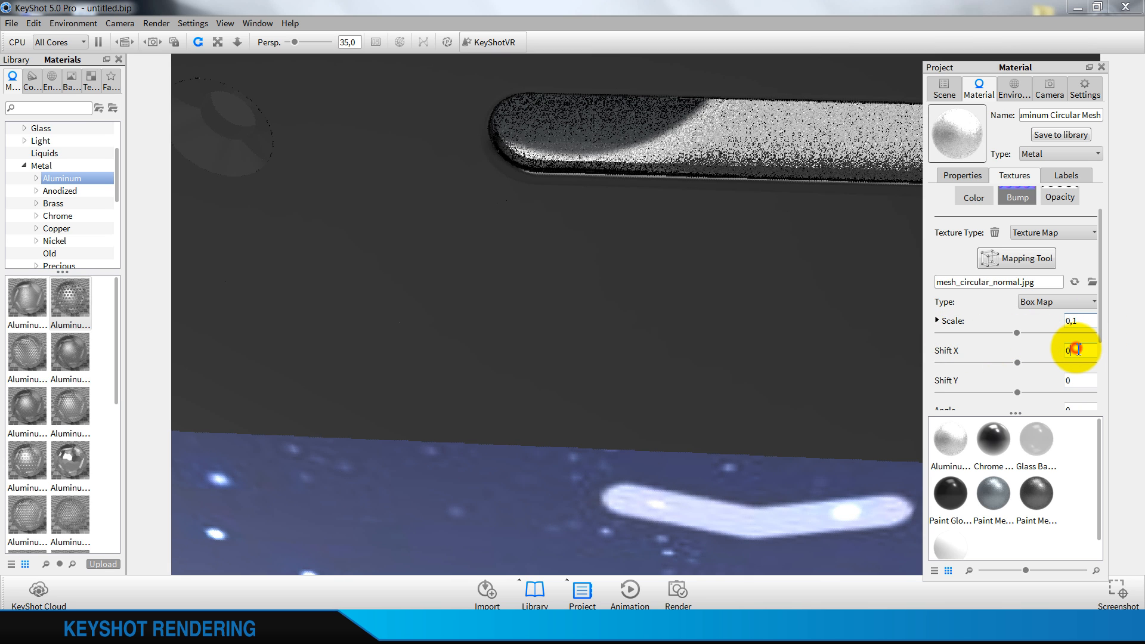
Set the earpiece mesh's bump texture scale to 0,05
{"action": "left_click", "coordinate": [1090, 322]}
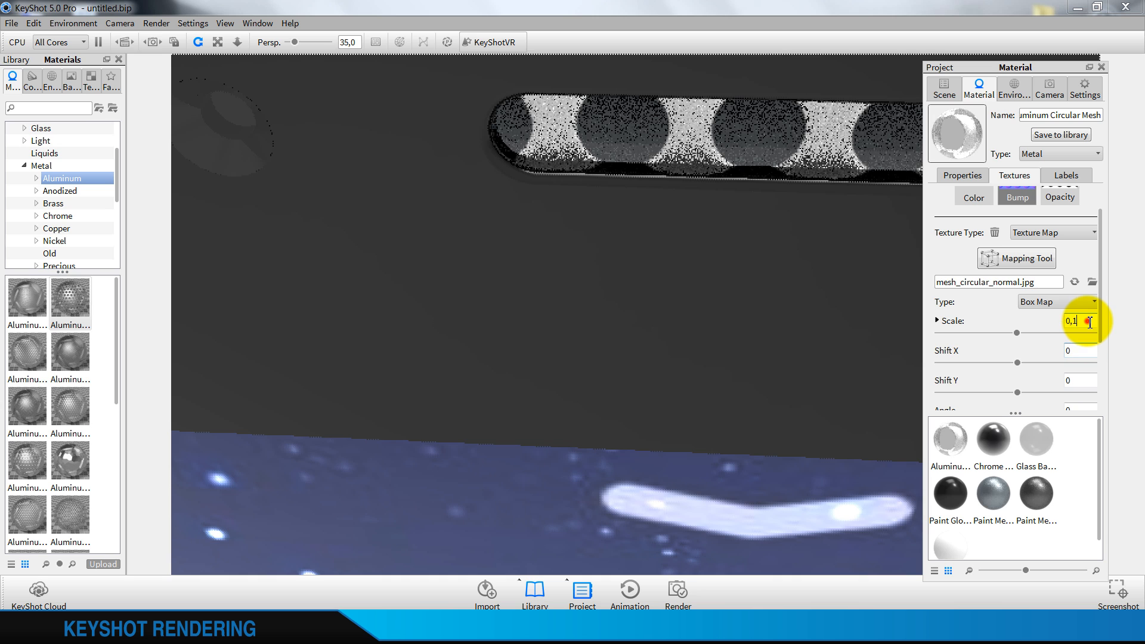
{"action": "key", "text": "BackSpace"}
{"action": "type", "text": "05"}
{"action": "left_click", "coordinate": [1082, 350]}
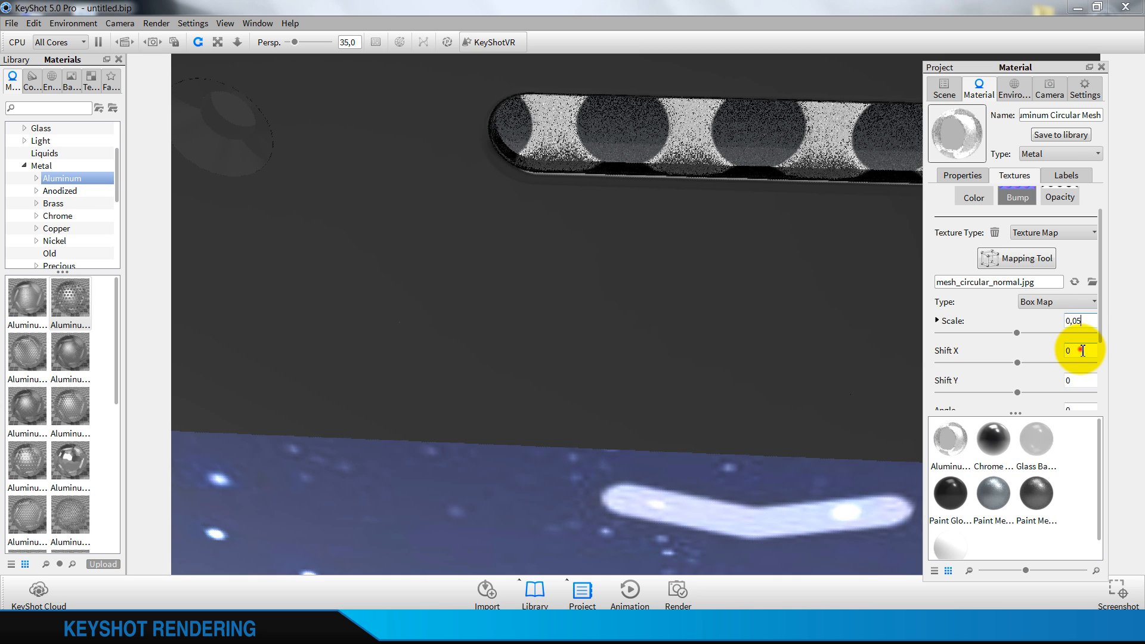
Lower the earpiece mesh's texture scale to 0,03 and fine-tune it to 0,035
{"action": "left_click", "coordinate": [1092, 322]}
{"action": "key", "text": "BackSpace"}
{"action": "type", "text": "3"}
{"action": "left_click", "coordinate": [1084, 354]}
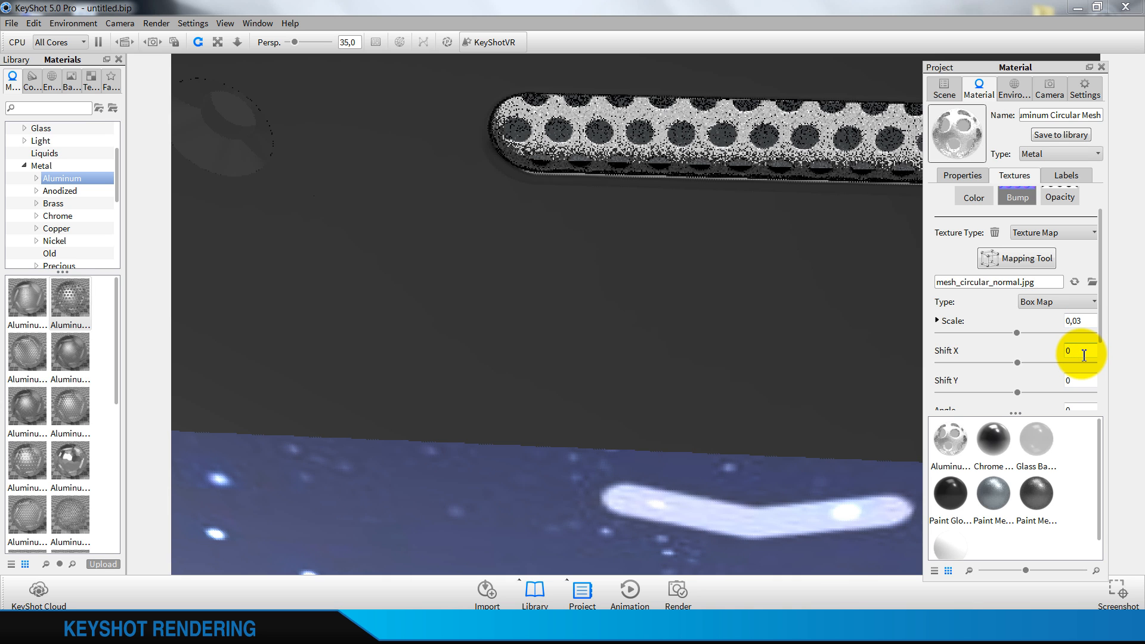
{"action": "left_click", "coordinate": [1086, 321]}
{"action": "type", "text": "5"}
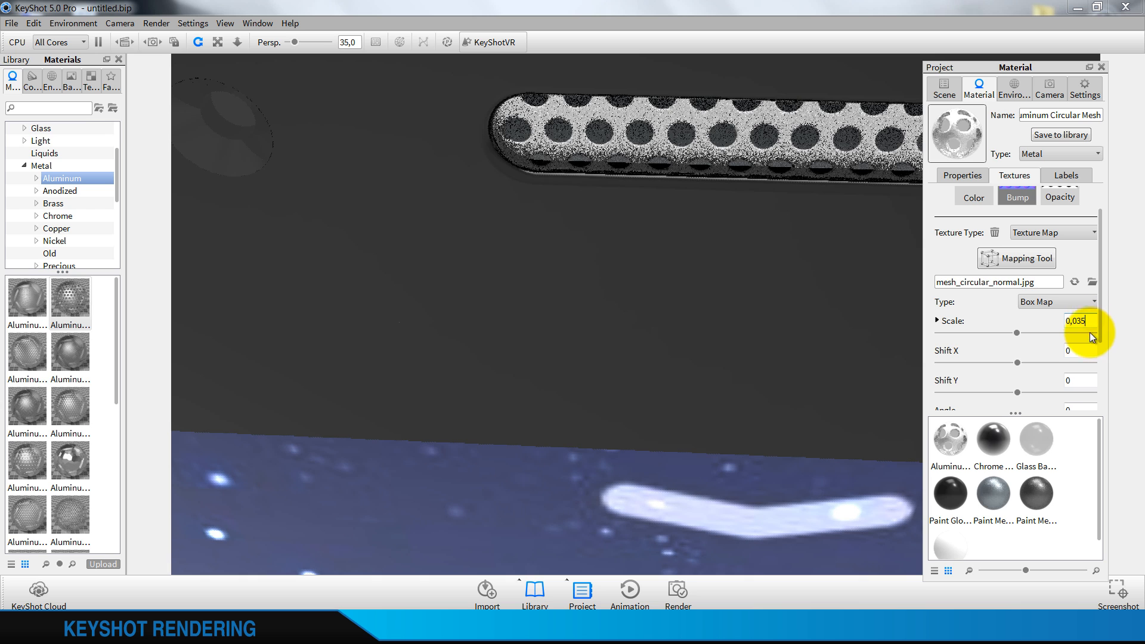
{"action": "left_click", "coordinate": [1084, 346]}
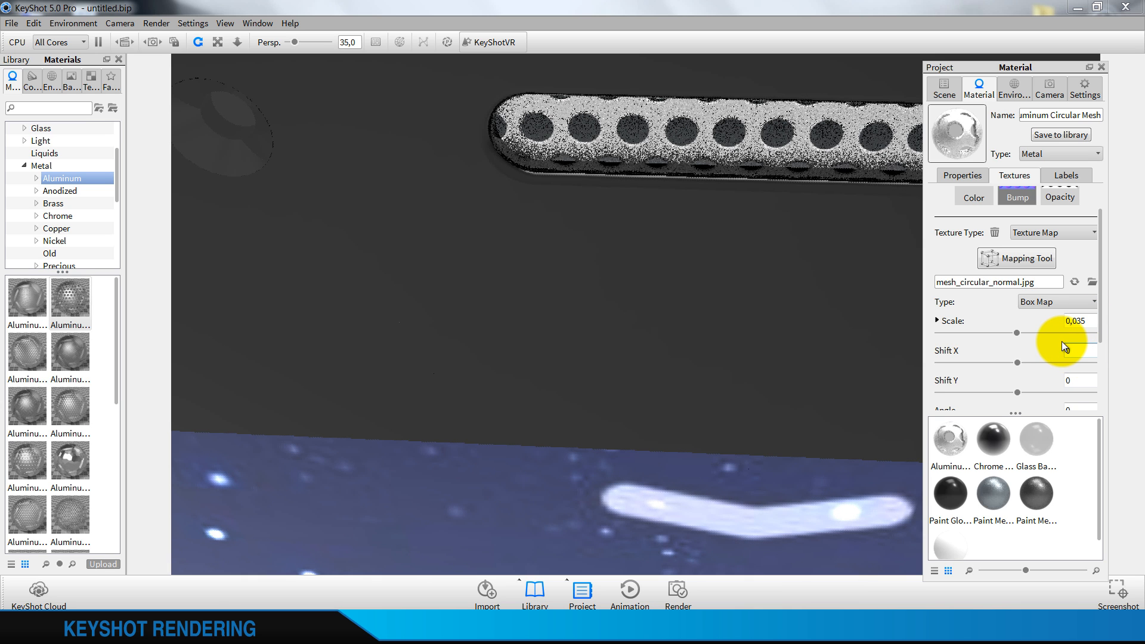
Set the camera's view orientation to Front and examine the mesh pattern in the earpiece slot up close
{"action": "left_click", "coordinate": [1055, 90]}
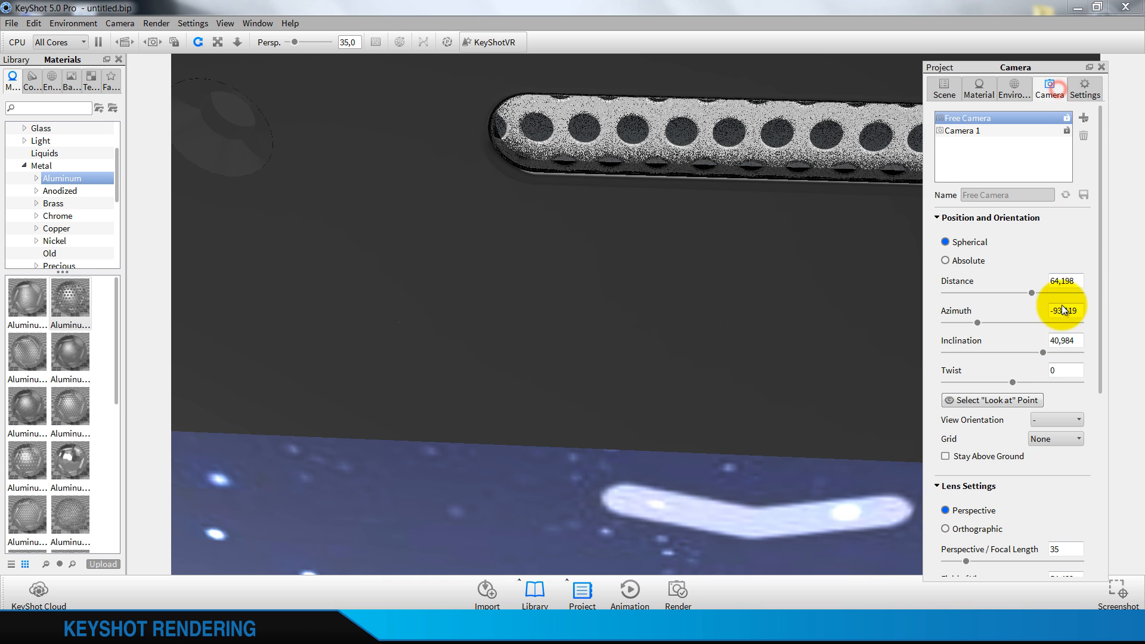
{"action": "left_click", "coordinate": [1061, 420]}
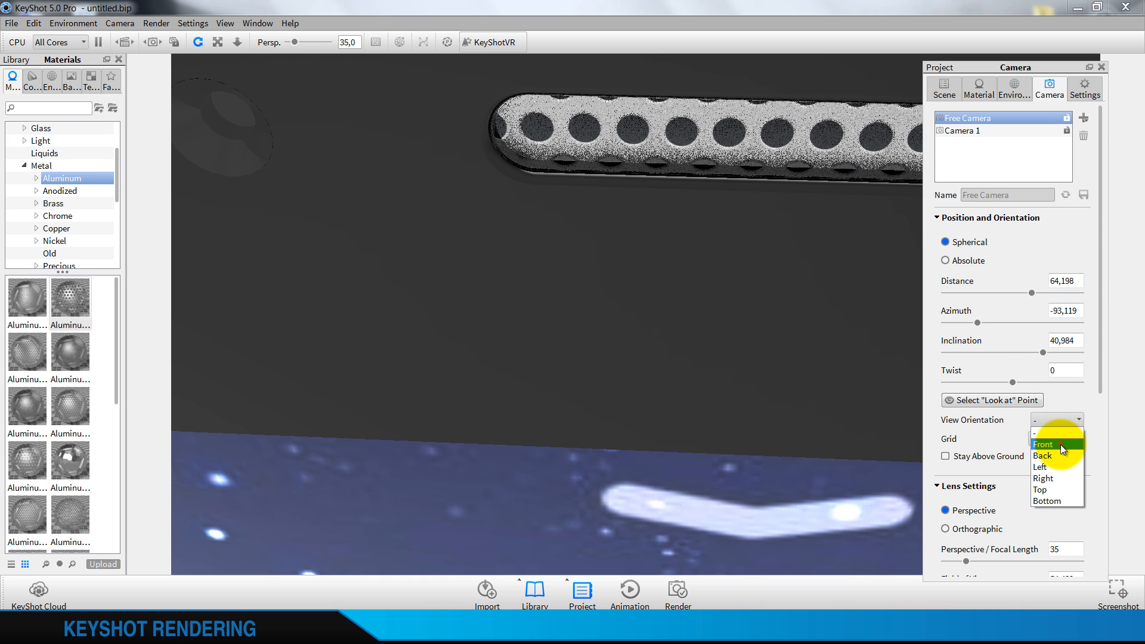
{"action": "left_click", "coordinate": [1059, 445]}
{"action": "middle_click_drag", "start_coordinate": [727, 415], "coordinate": [729, 419]}
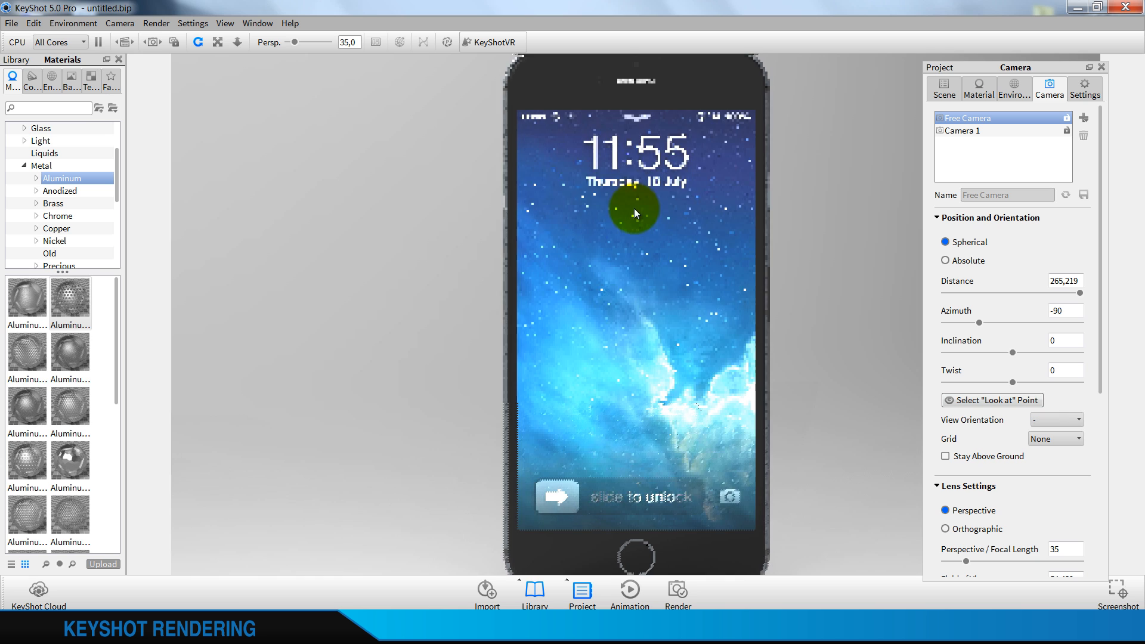
{"action": "middle_click_drag", "start_coordinate": [620, 244], "coordinate": [638, 497]}
{"action": "scroll", "coordinate": [646, 516], "scroll_direction": "up", "scroll_amount": 5}
{"action": "middle_click_drag", "start_coordinate": [636, 402], "coordinate": [644, 301]}
{"action": "scroll", "coordinate": [636, 435], "scroll_direction": "up", "scroll_amount": 7}
{"action": "middle_click_drag", "start_coordinate": [652, 478], "coordinate": [660, 290]}
{"action": "scroll", "coordinate": [646, 358], "scroll_direction": "up", "scroll_amount": 5}
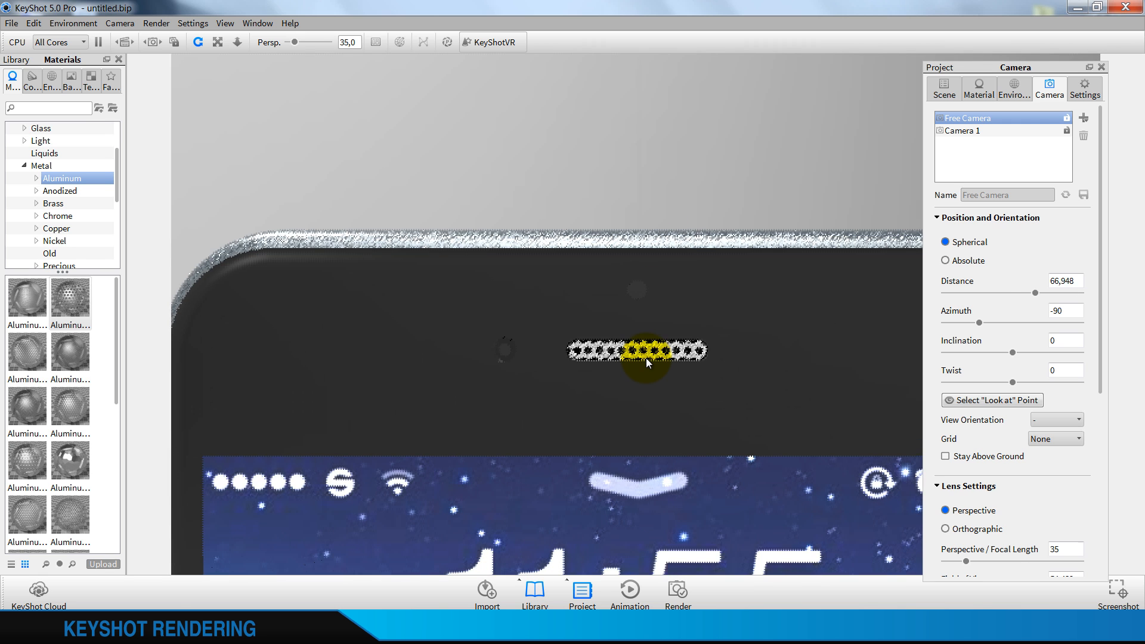
{"action": "scroll", "coordinate": [645, 362], "scroll_direction": "up", "scroll_amount": 3}
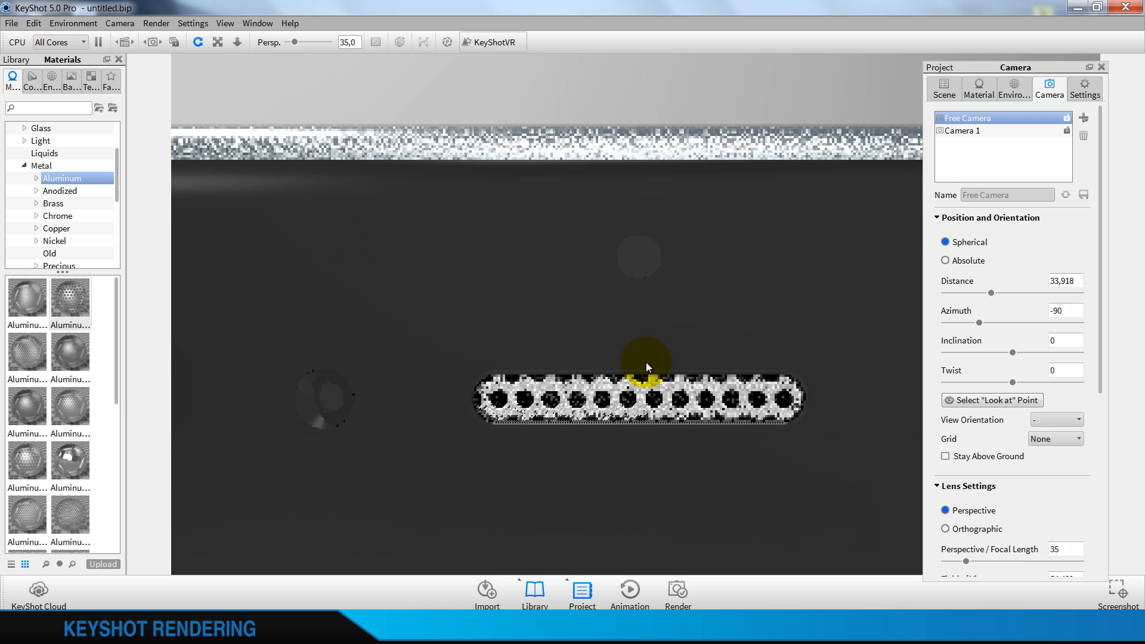
Set the texture scale of the earpiece's Aluminum Circular Mesh material to 0,025
{"action": "left_click", "coordinate": [978, 89]}
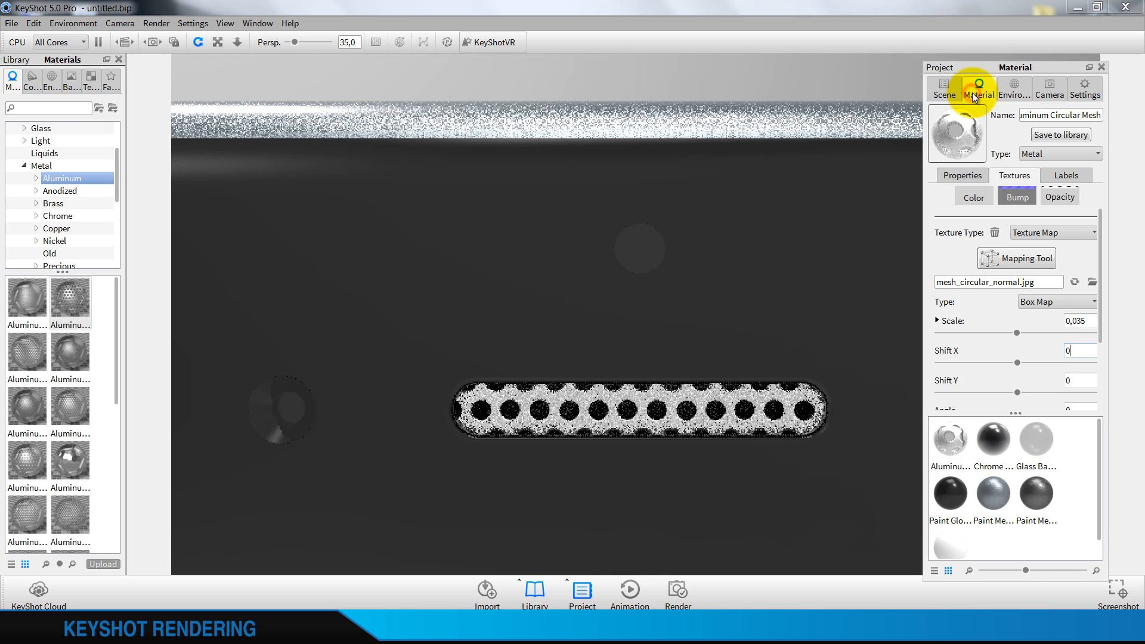
{"action": "left_click", "coordinate": [1082, 324]}
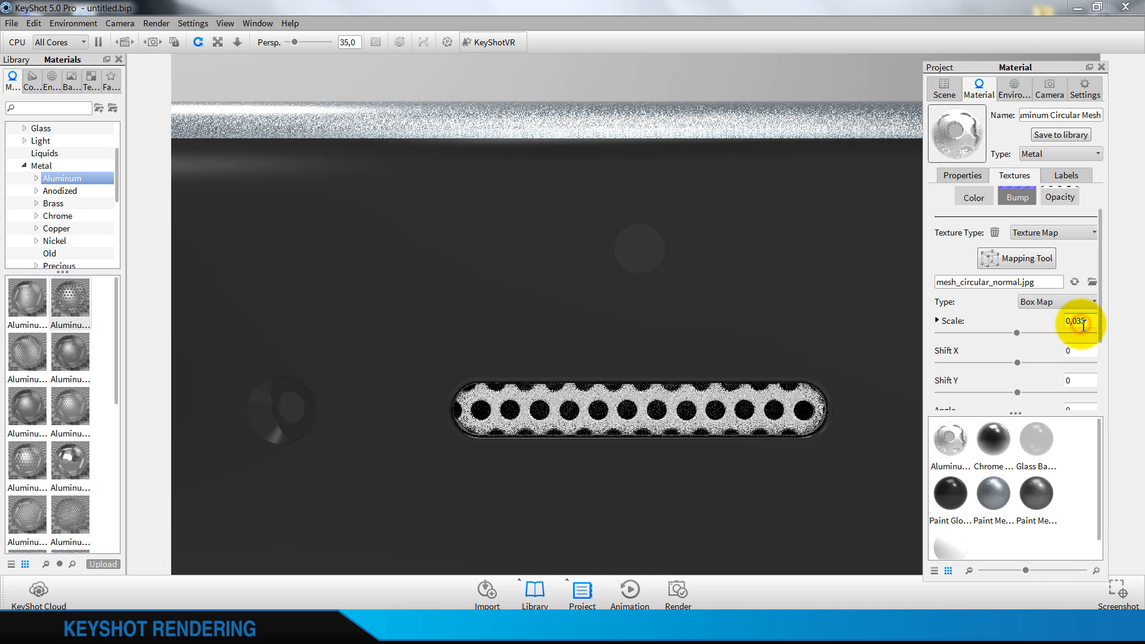
{"action": "key", "text": "BackSpace"}
{"action": "type", "text": "2"}
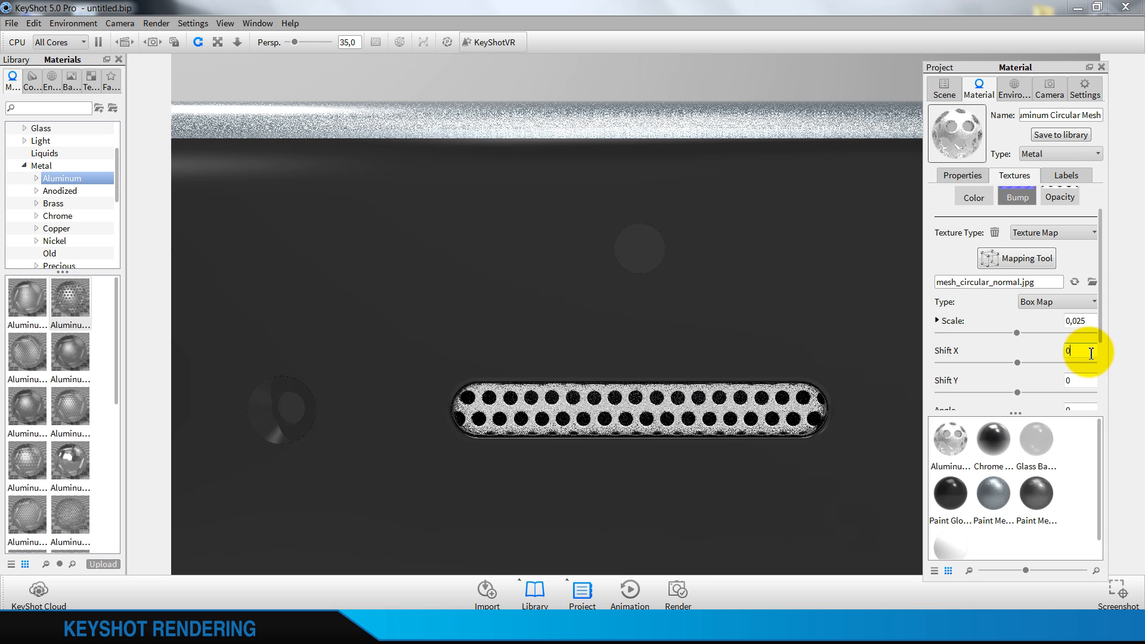
{"action": "left_click", "coordinate": [1081, 386]}
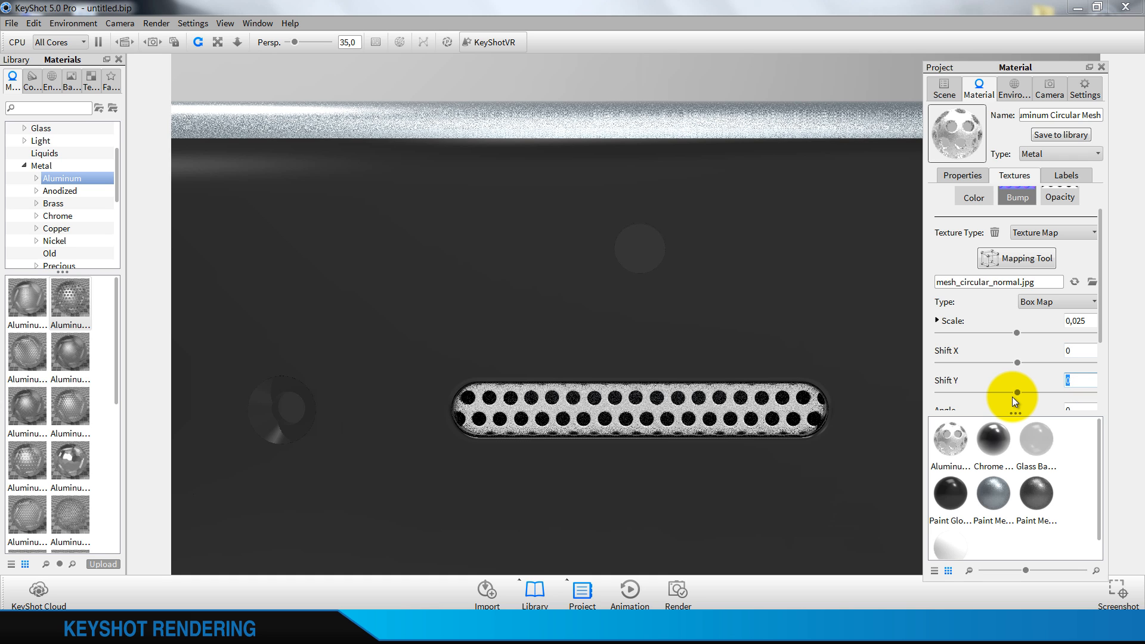
Try Shift Y values of -0,2, -0,1 and -0,05 for the earpiece mesh's bump texture
{"action": "type", "text": "-0,2"}
{"action": "left_click", "coordinate": [1085, 351]}
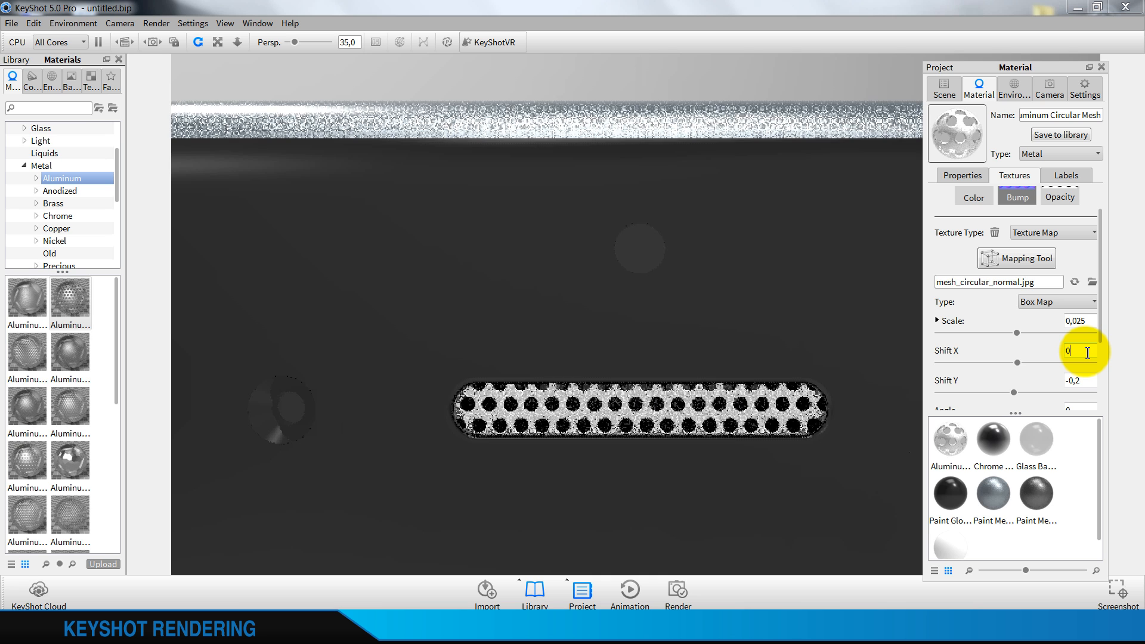
{"action": "left_click", "coordinate": [1090, 380]}
{"action": "key", "text": "BackSpace"}
{"action": "type", "text": "1"}
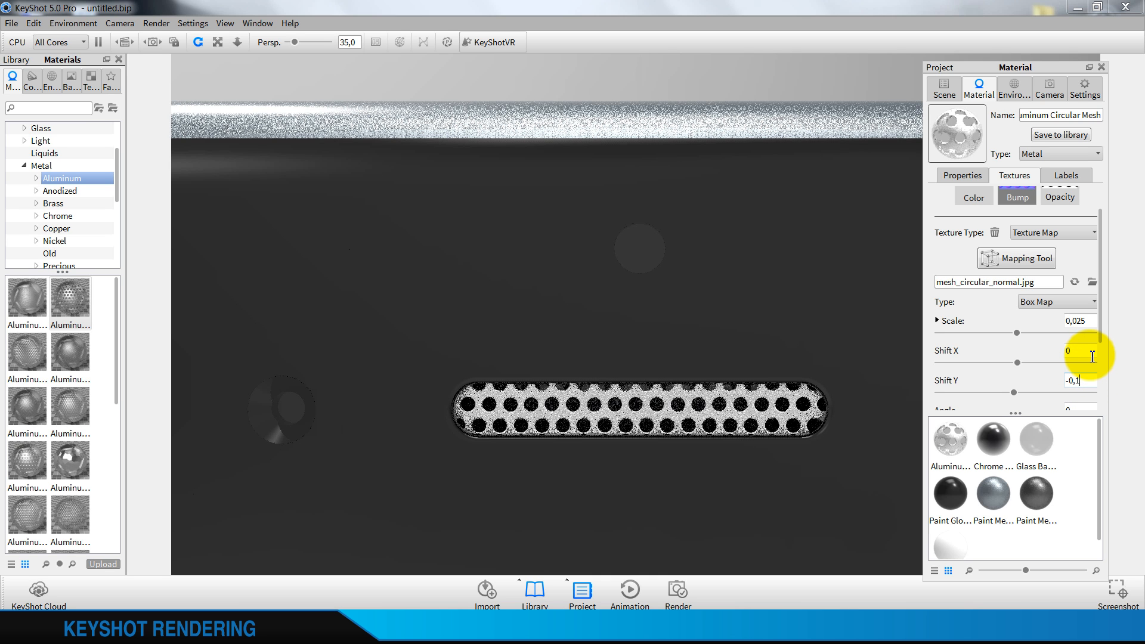
{"action": "left_click", "coordinate": [1086, 351]}
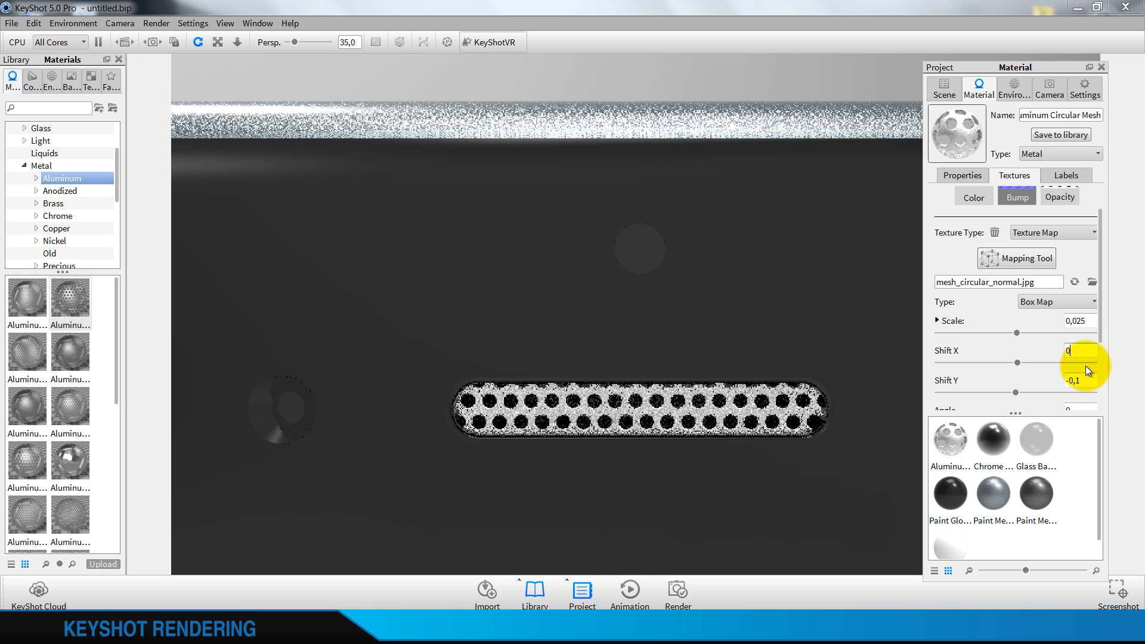
{"action": "key", "text": "BackSpace"}
{"action": "type", "text": "05"}
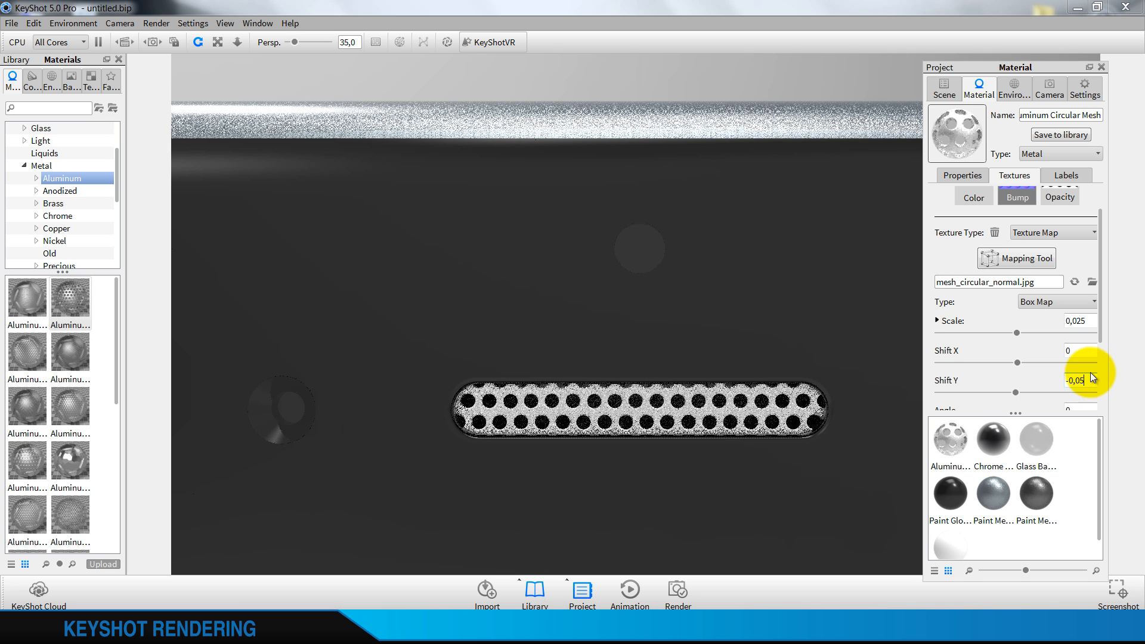
{"action": "left_click", "coordinate": [1089, 354]}
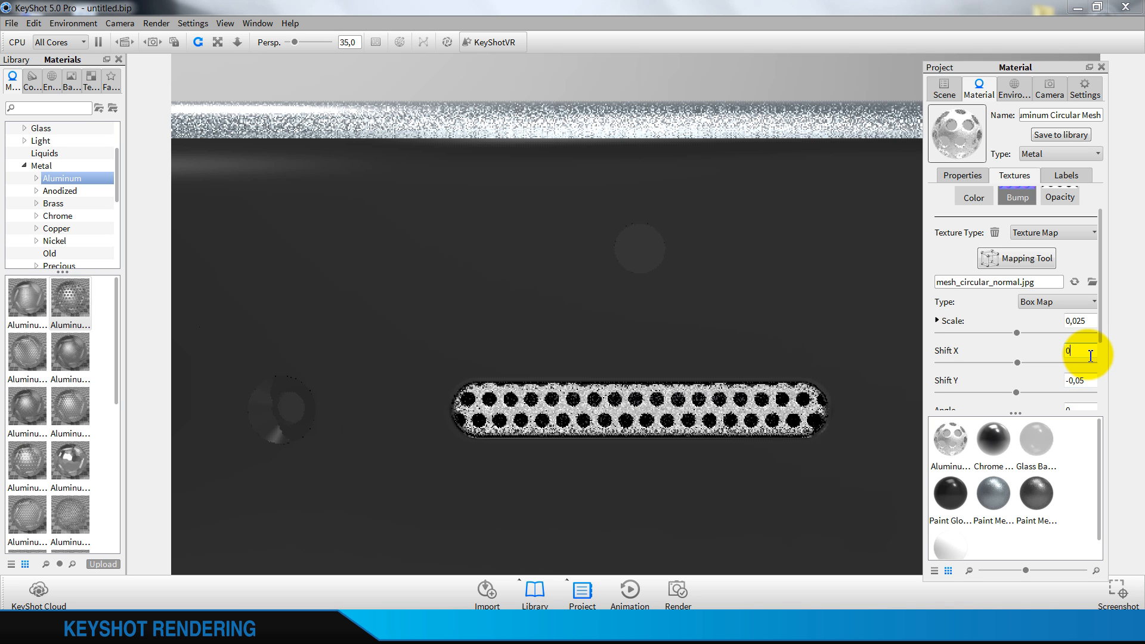
Raise the earpiece mesh's texture scale to 0,027 and fine-tune it to 0,026
{"action": "left_click", "coordinate": [1086, 320]}
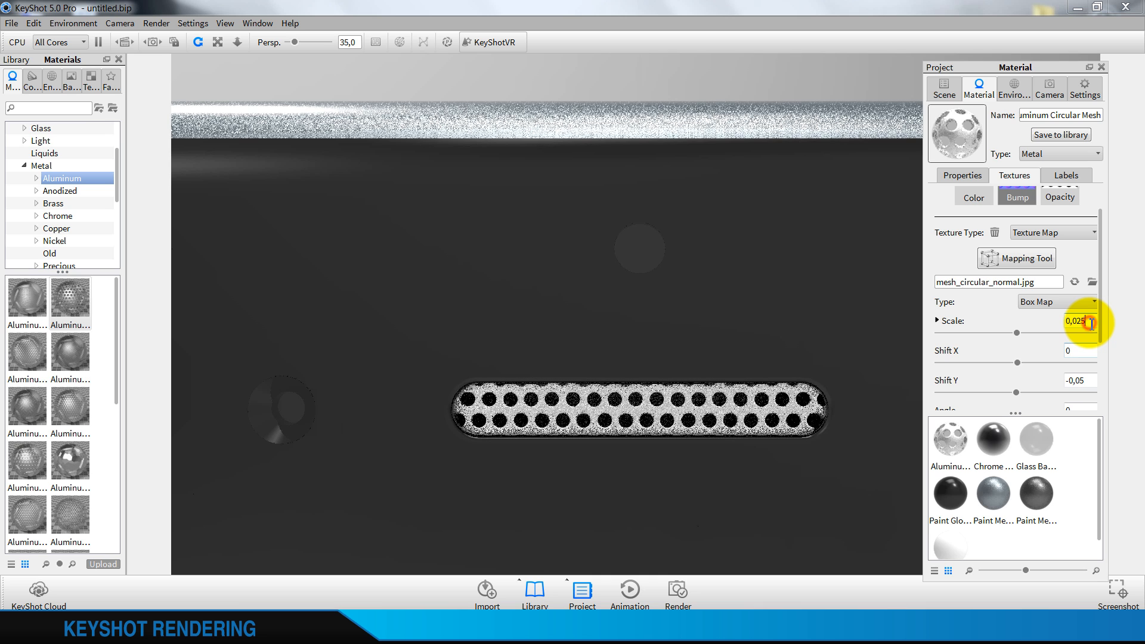
{"action": "key", "text": "BackSpace"}
{"action": "type", "text": "7"}
{"action": "left_click", "coordinate": [1090, 350]}
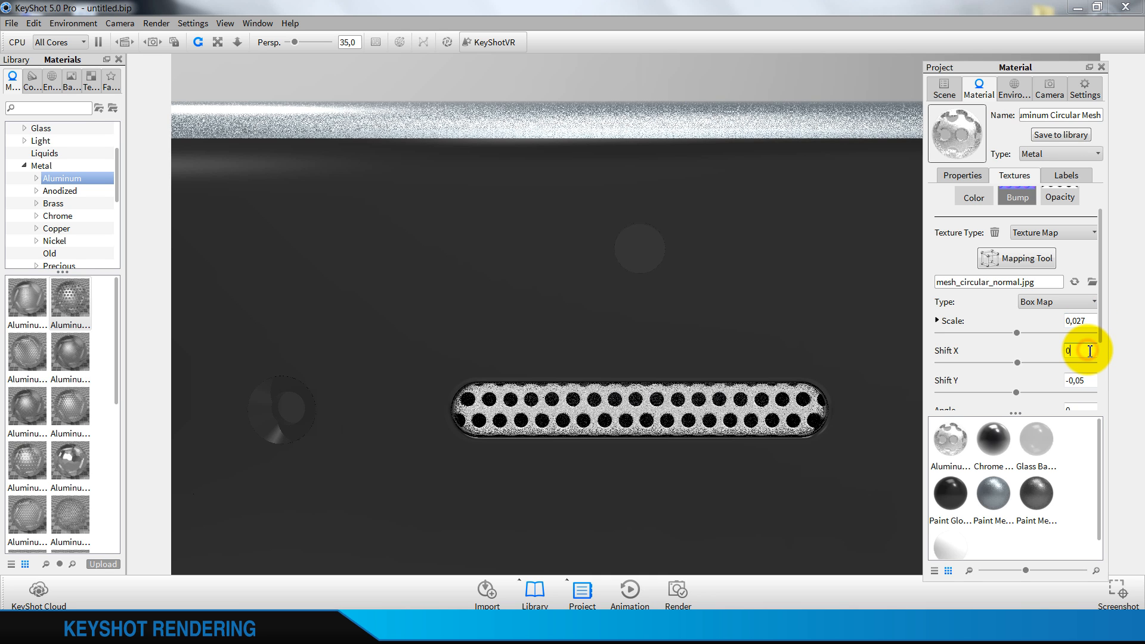
{"action": "left_click", "coordinate": [1086, 321]}
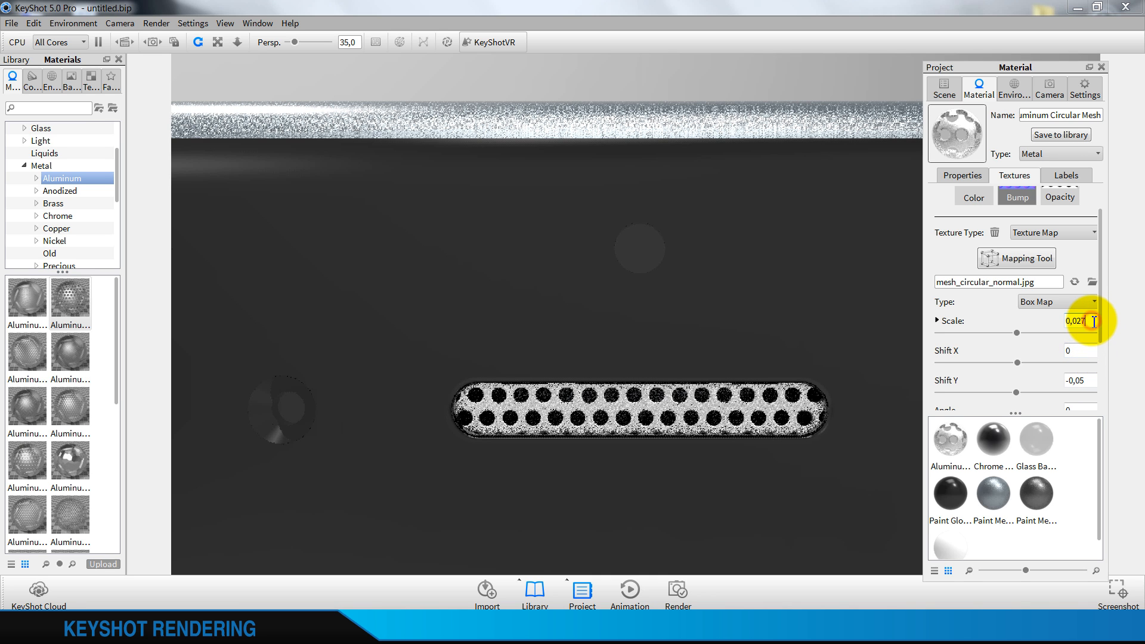
{"action": "key", "text": "BackSpace"}
{"action": "type", "text": "6"}
{"action": "left_click", "coordinate": [1085, 350]}
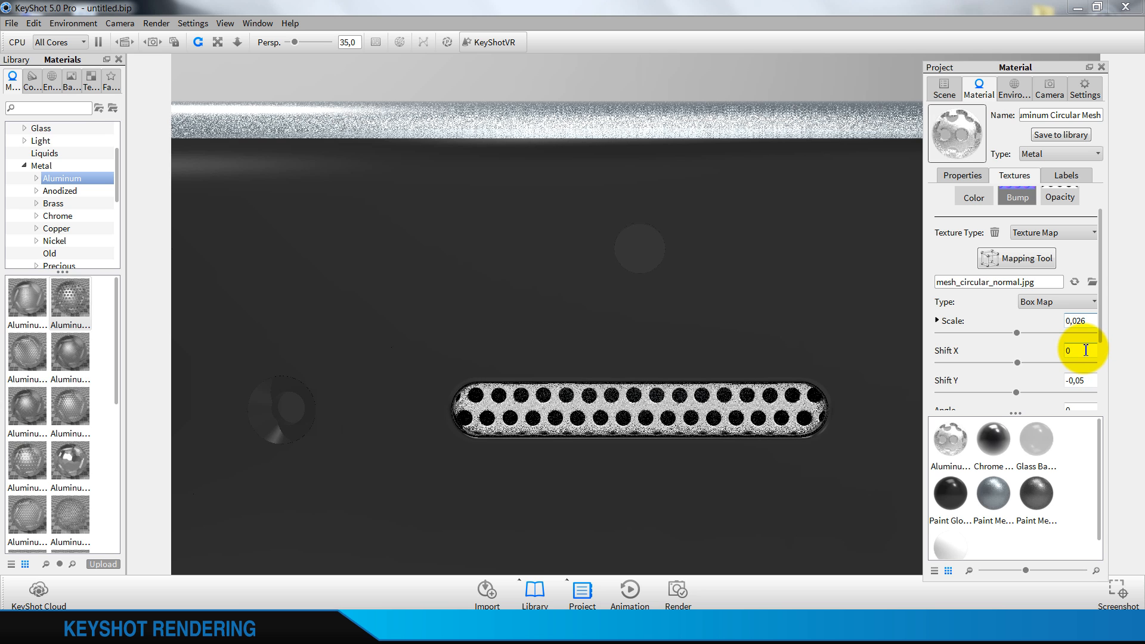
Try Shift Y values of -0,07, -0,1 and -0,125 for the rescaled earpiece mesh
{"action": "left_click", "coordinate": [1093, 380]}
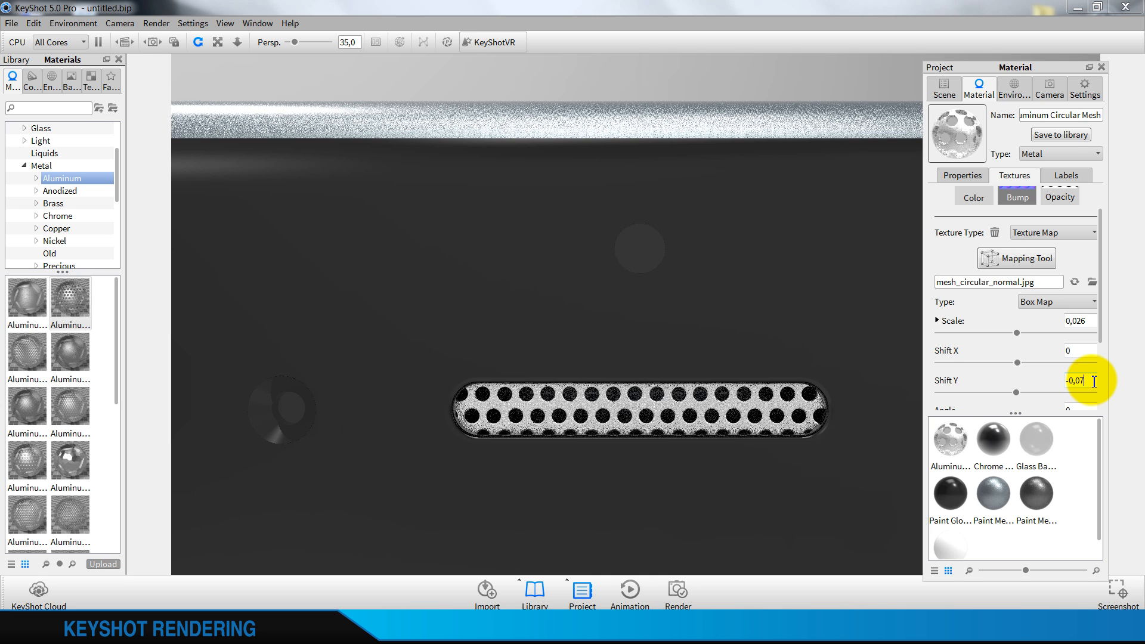
{"action": "left_click", "coordinate": [1089, 351]}
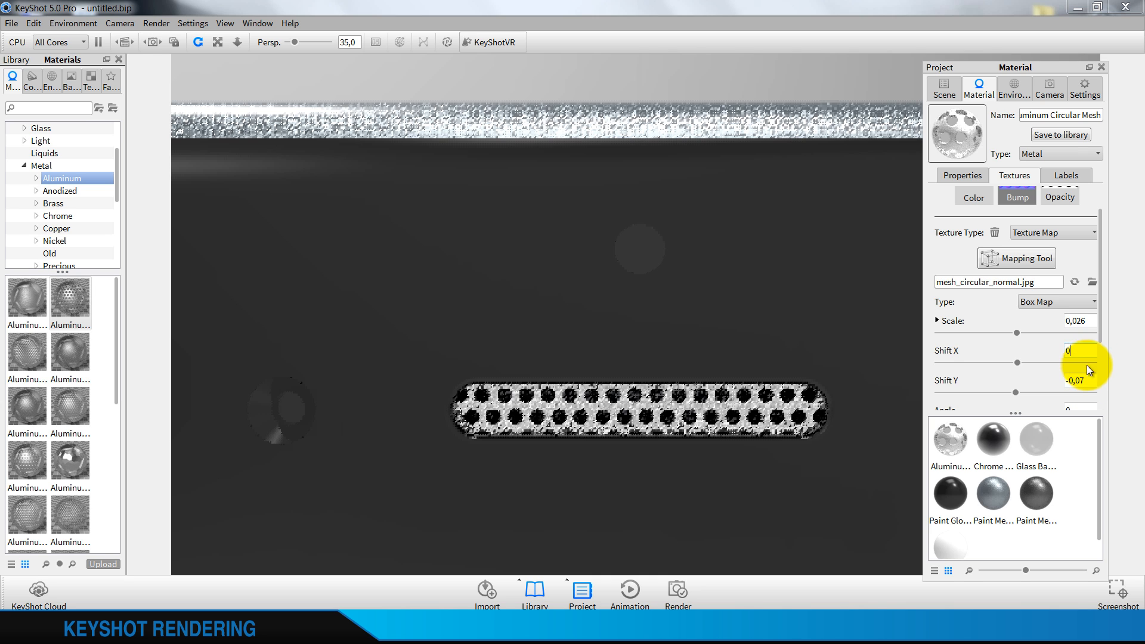
{"action": "left_click", "coordinate": [1089, 379]}
{"action": "key", "text": "BackSpace"}
{"action": "key", "text": "BackSpace"}
{"action": "type", "text": "1"}
{"action": "left_click", "coordinate": [1083, 350]}
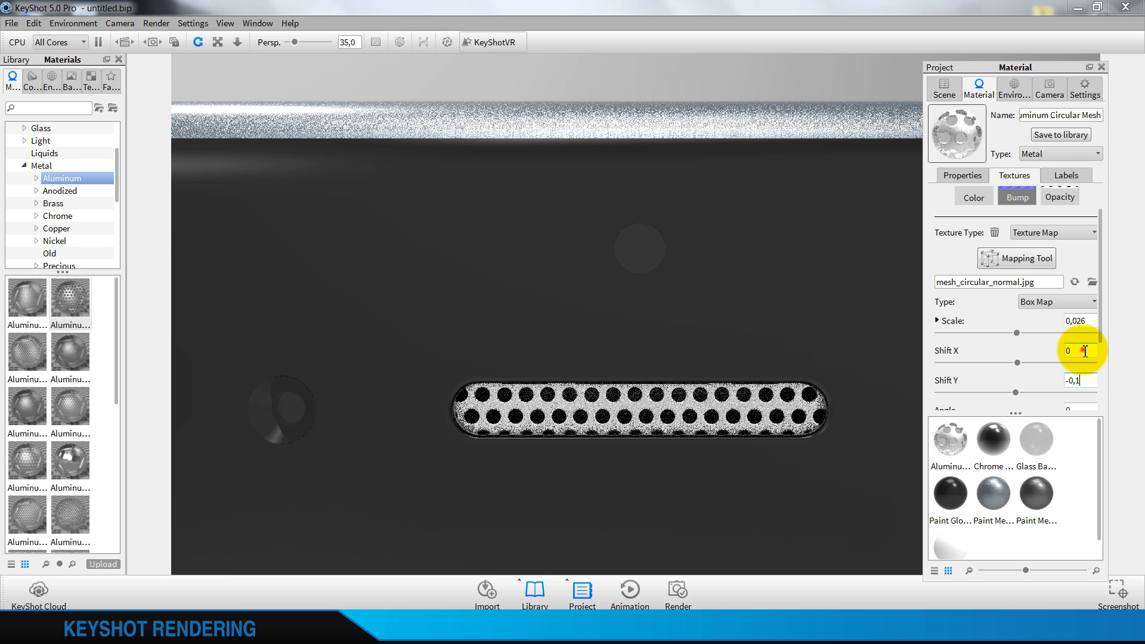
{"action": "left_click", "coordinate": [1078, 381]}
{"action": "type", "text": "25"}
{"action": "left_click", "coordinate": [1083, 351]}
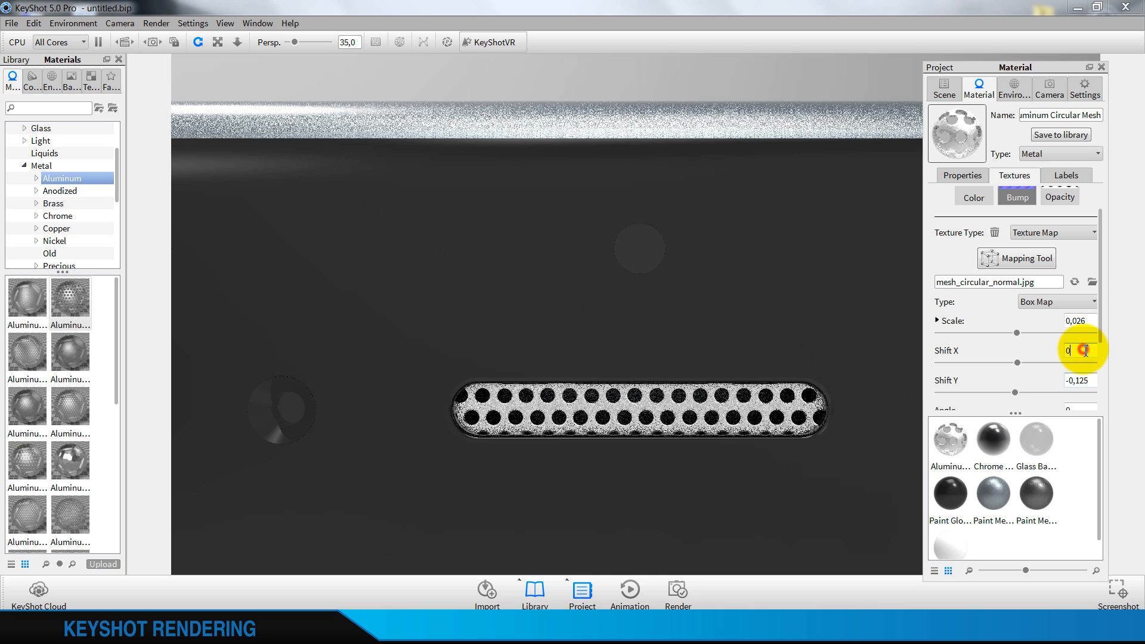
Set the Shift Y of the earpiece's mesh texture to -0,2
{"action": "left_click", "coordinate": [1090, 380]}
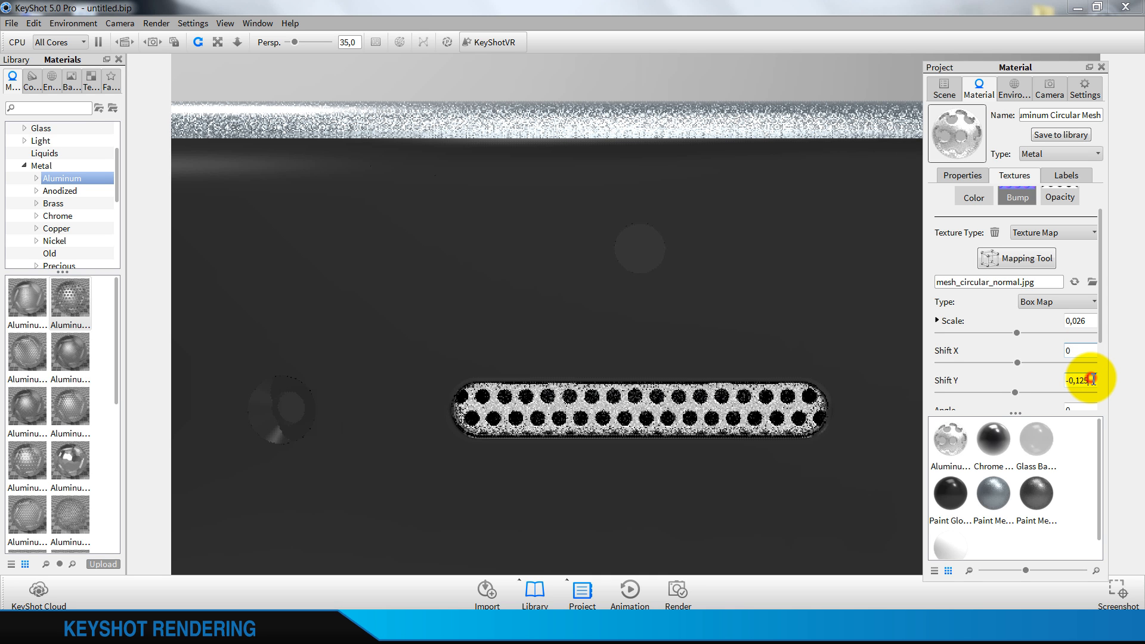
{"action": "key", "text": "BackSpace"}
{"action": "key", "text": "BackSpace"}
{"action": "key", "text": "BackSpace"}
{"action": "type", "text": "2"}
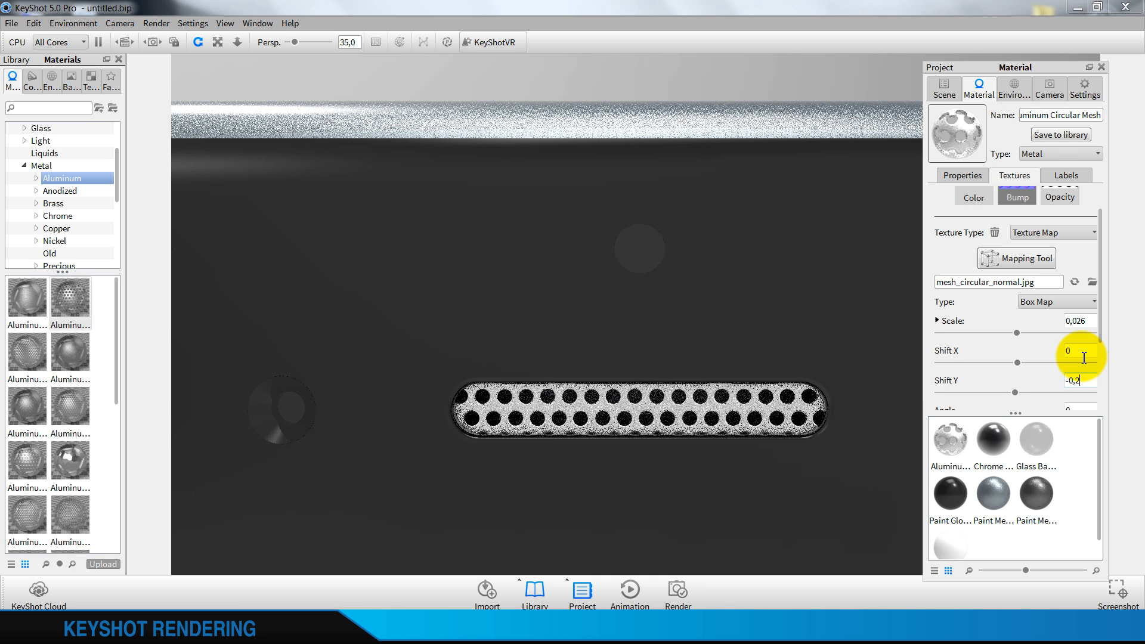
{"action": "left_click", "coordinate": [1083, 356]}
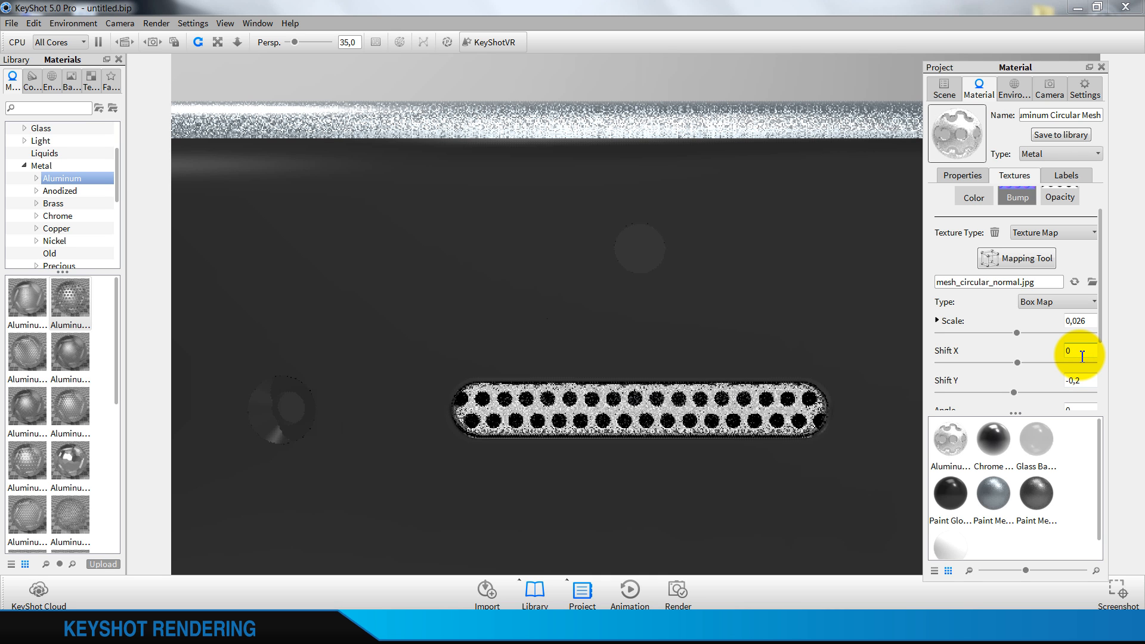
Examine the earpiece mesh from farther away and inspect the rear camera area on the phone's back
{"action": "scroll", "coordinate": [607, 401], "scroll_direction": "down", "scroll_amount": 5}
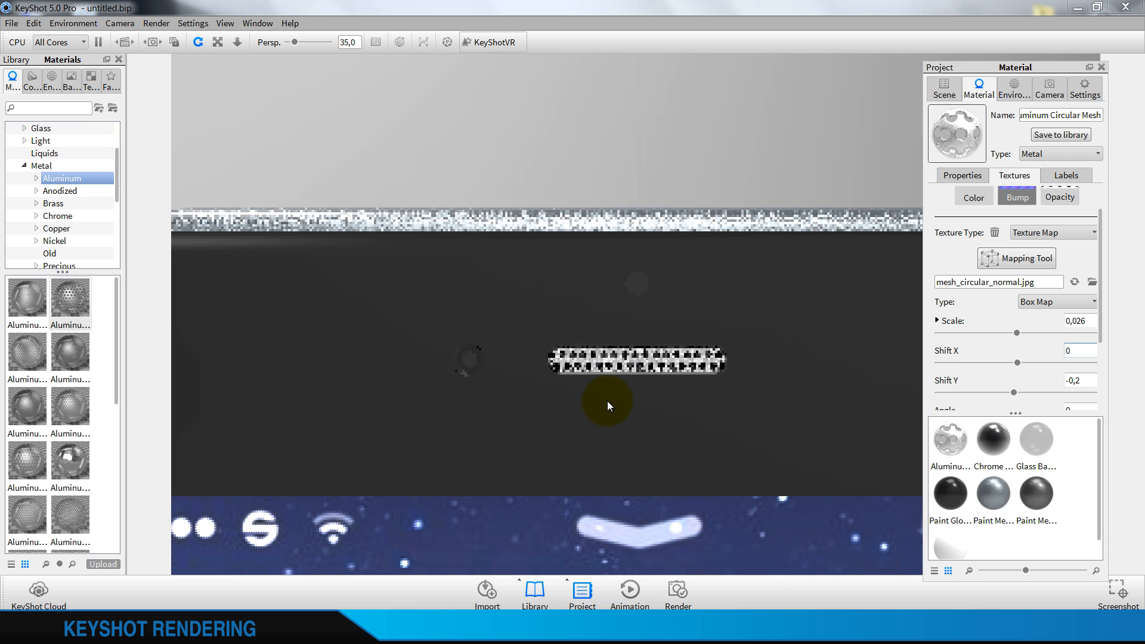
{"action": "scroll", "coordinate": [607, 400], "scroll_direction": "down", "scroll_amount": 3}
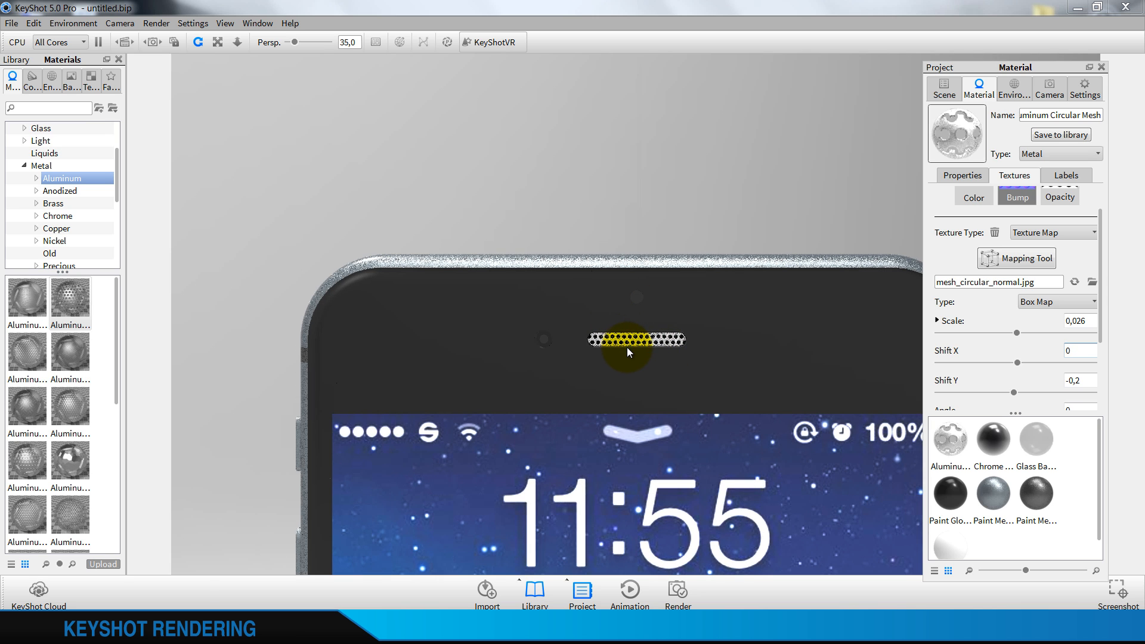
{"action": "left_click", "coordinate": [1095, 324]}
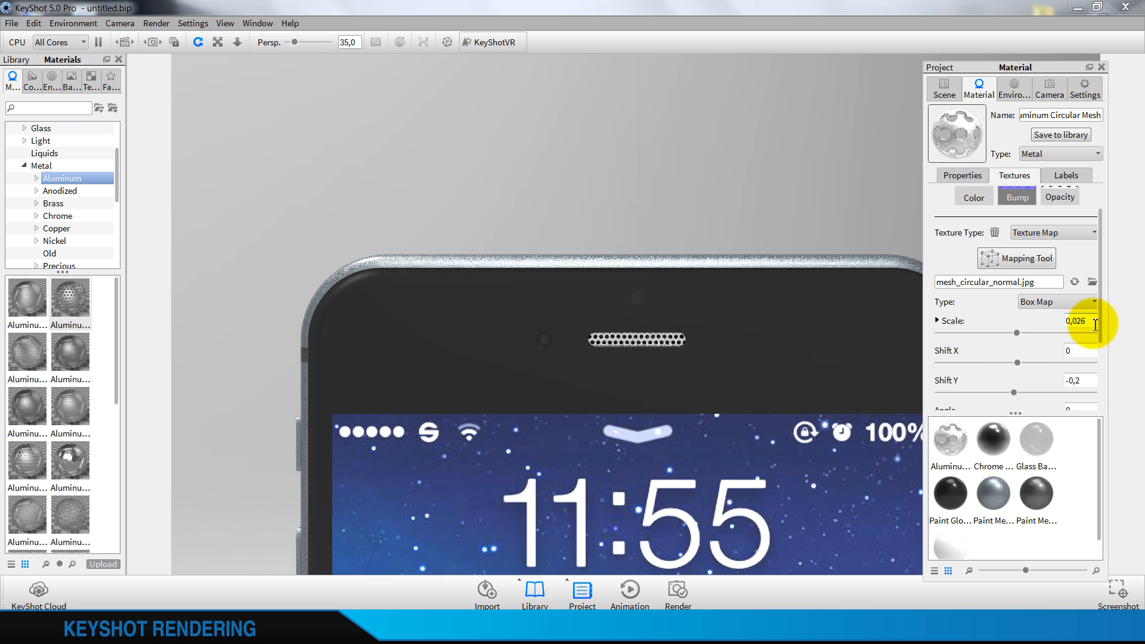
{"action": "scroll", "coordinate": [732, 346], "scroll_direction": "down", "scroll_amount": 4}
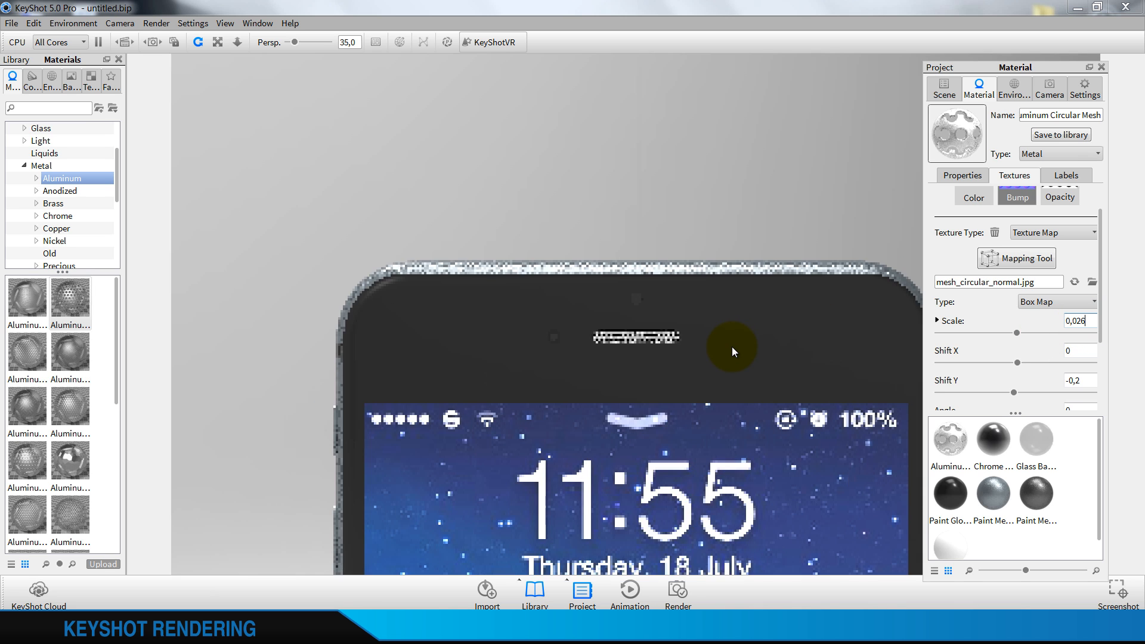
{"action": "scroll", "coordinate": [731, 347], "scroll_direction": "down", "scroll_amount": 1}
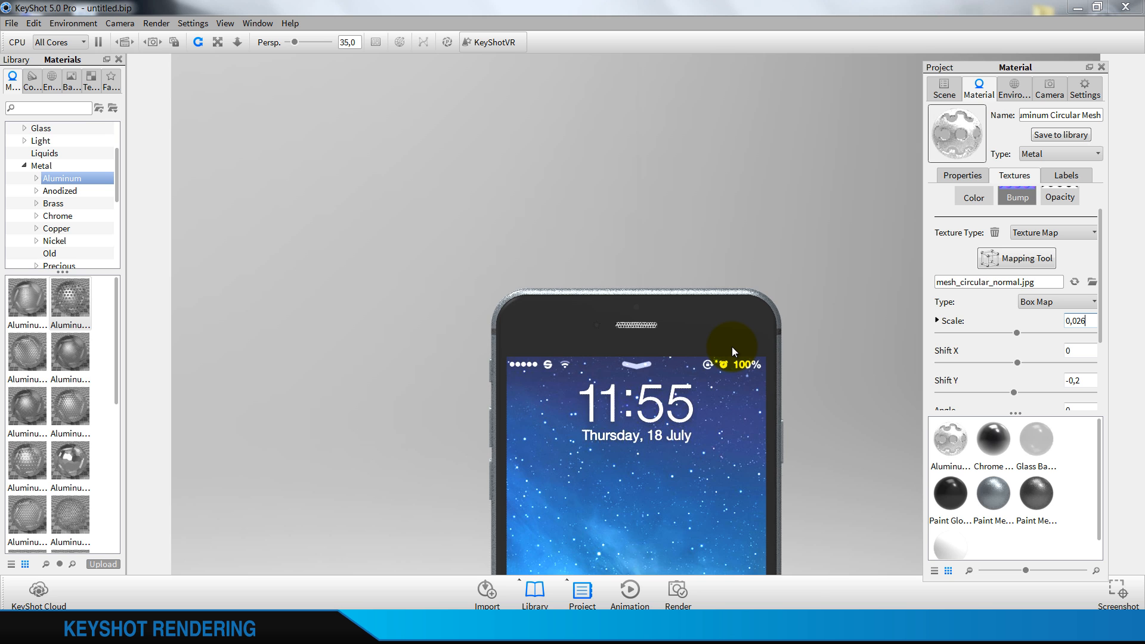
{"action": "scroll", "coordinate": [731, 346], "scroll_direction": "down", "scroll_amount": 2}
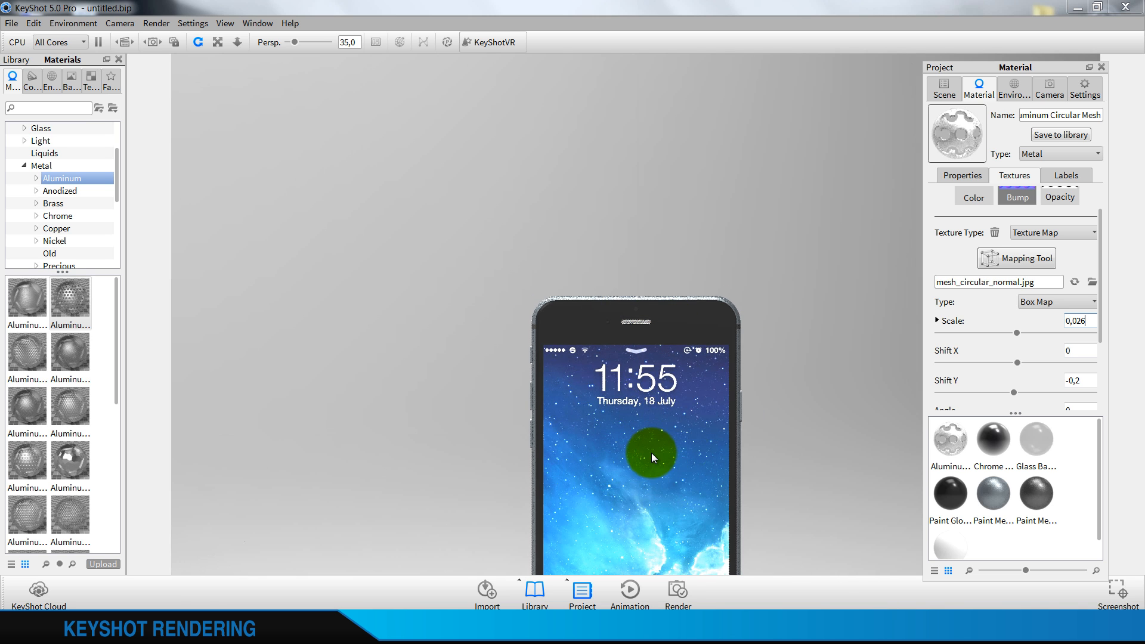
{"action": "scroll", "coordinate": [651, 452], "scroll_direction": "down", "scroll_amount": 3}
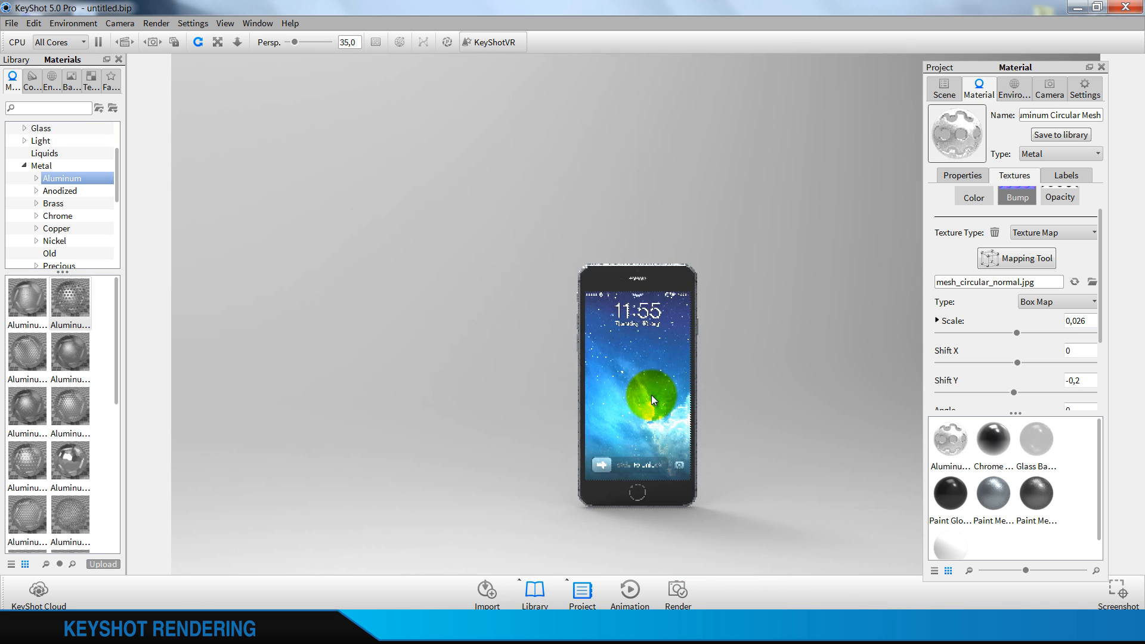
{"action": "left_click_drag", "start_coordinate": [428, 364], "coordinate": [596, 337]}
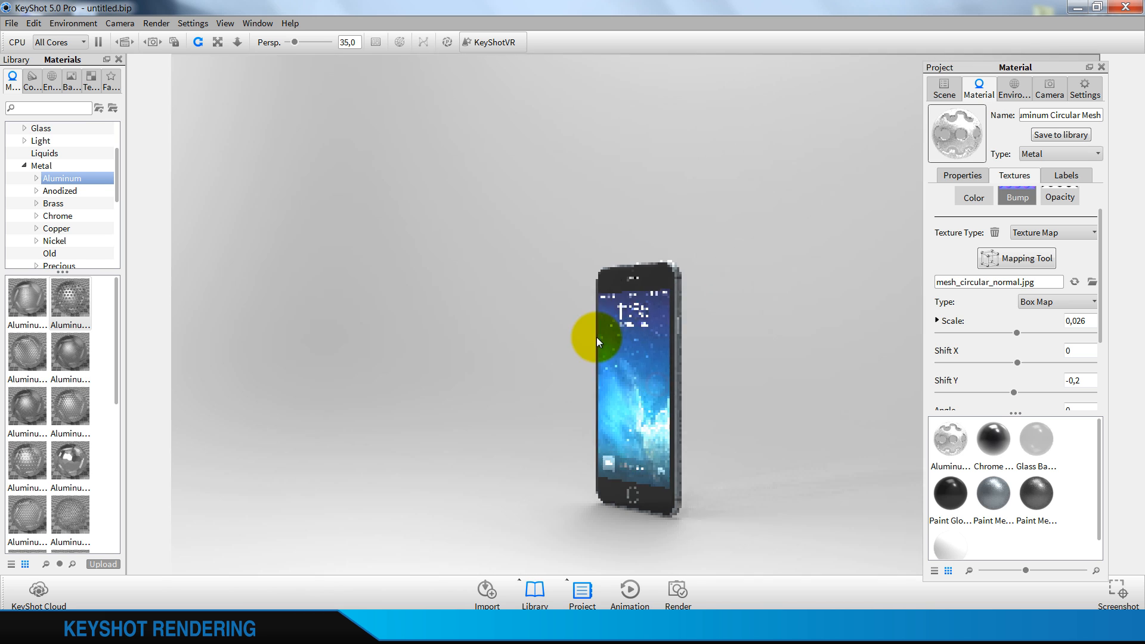
{"action": "left_click_drag", "start_coordinate": [401, 361], "coordinate": [624, 274]}
{"action": "scroll", "coordinate": [624, 275], "scroll_direction": "up", "scroll_amount": 3}
{"action": "scroll", "coordinate": [564, 252], "scroll_direction": "up", "scroll_amount": 3}
{"action": "middle_click_drag", "start_coordinate": [655, 340], "coordinate": [722, 474]}
{"action": "scroll", "coordinate": [567, 356], "scroll_direction": "up", "scroll_amount": 8}
Set the camera's view orientation to Back and frame the rear camera lens up close
{"action": "left_click", "coordinate": [1056, 94]}
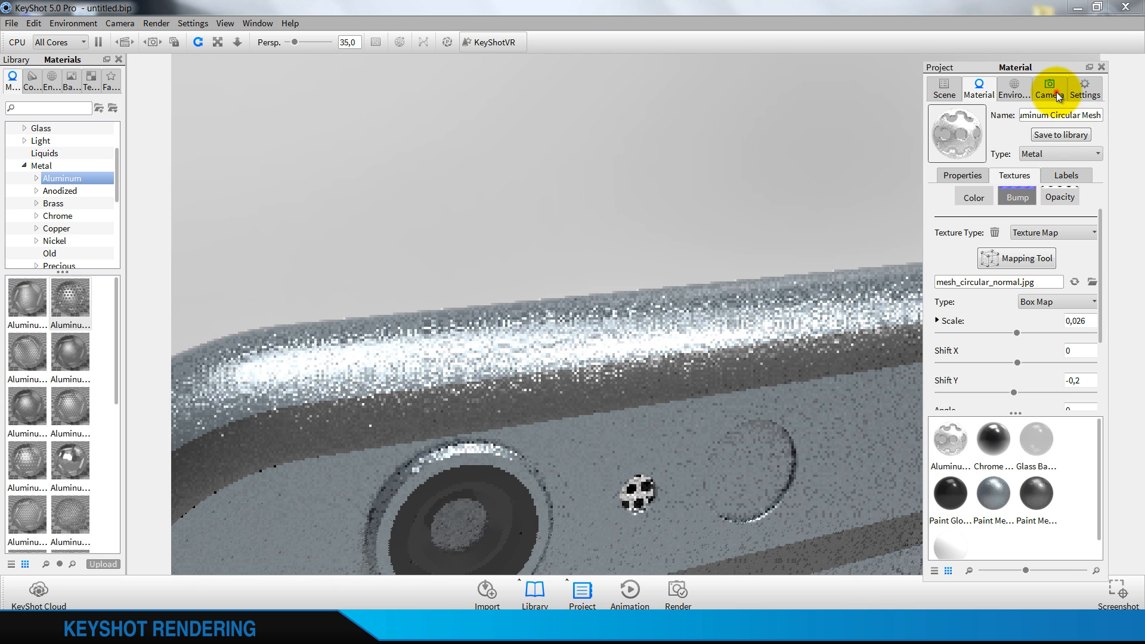
{"action": "left_click", "coordinate": [1062, 438]}
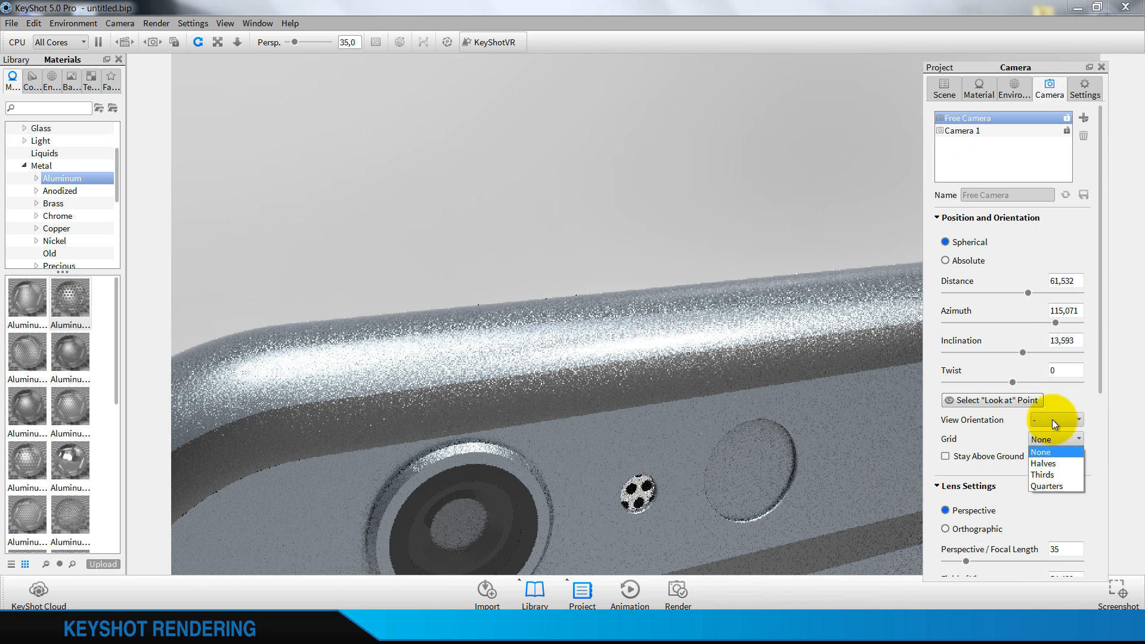
{"action": "left_click", "coordinate": [1052, 420]}
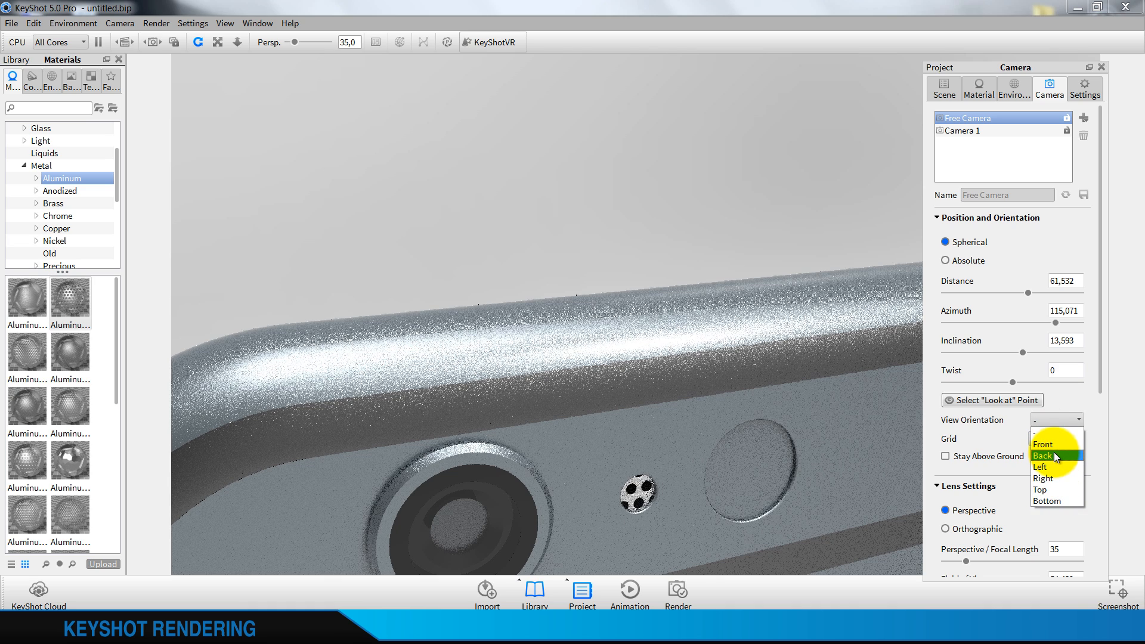
{"action": "left_click", "coordinate": [1054, 456]}
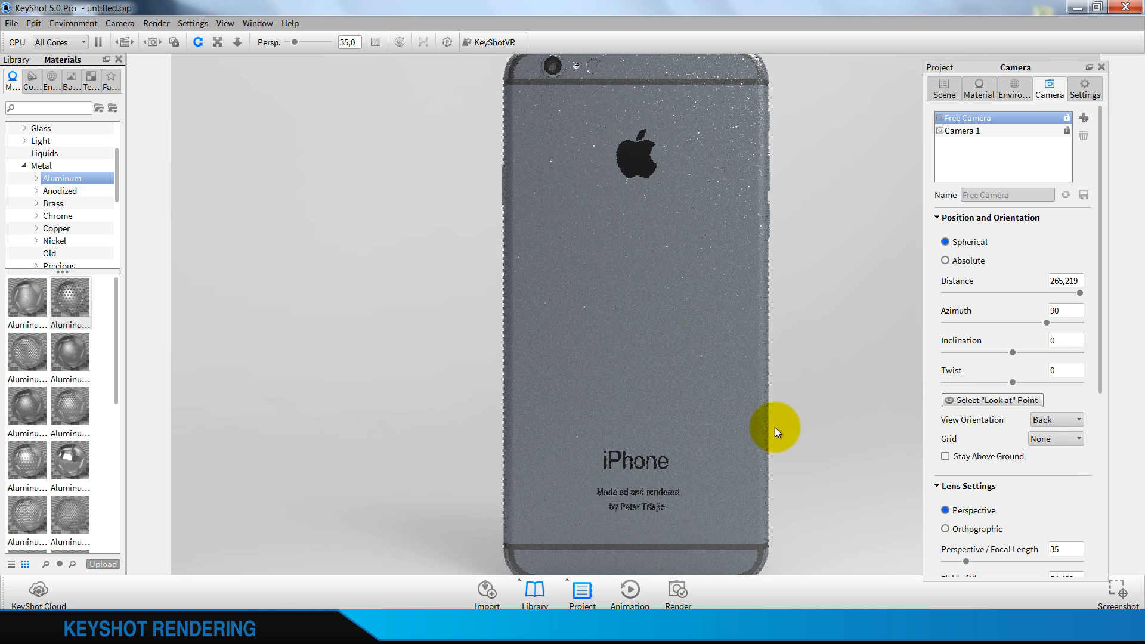
{"action": "middle_click_drag", "start_coordinate": [775, 427], "coordinate": [765, 485]}
{"action": "scroll", "coordinate": [627, 297], "scroll_direction": "up", "scroll_amount": 7}
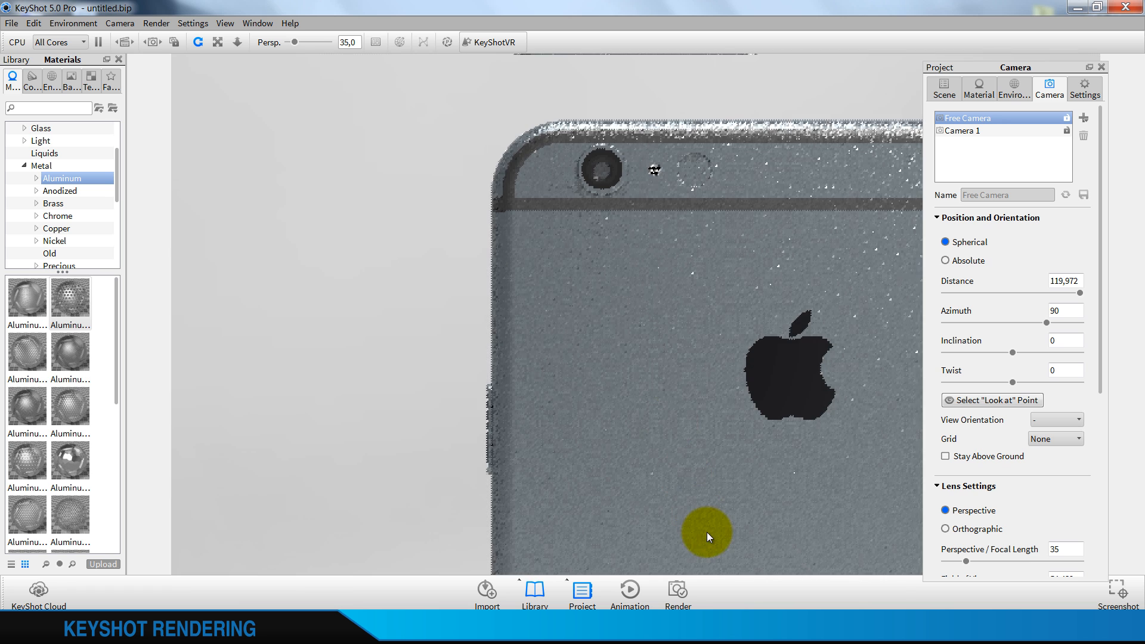
{"action": "middle_click_drag", "start_coordinate": [707, 532], "coordinate": [646, 452]}
{"action": "scroll", "coordinate": [667, 513], "scroll_direction": "up", "scroll_amount": 5}
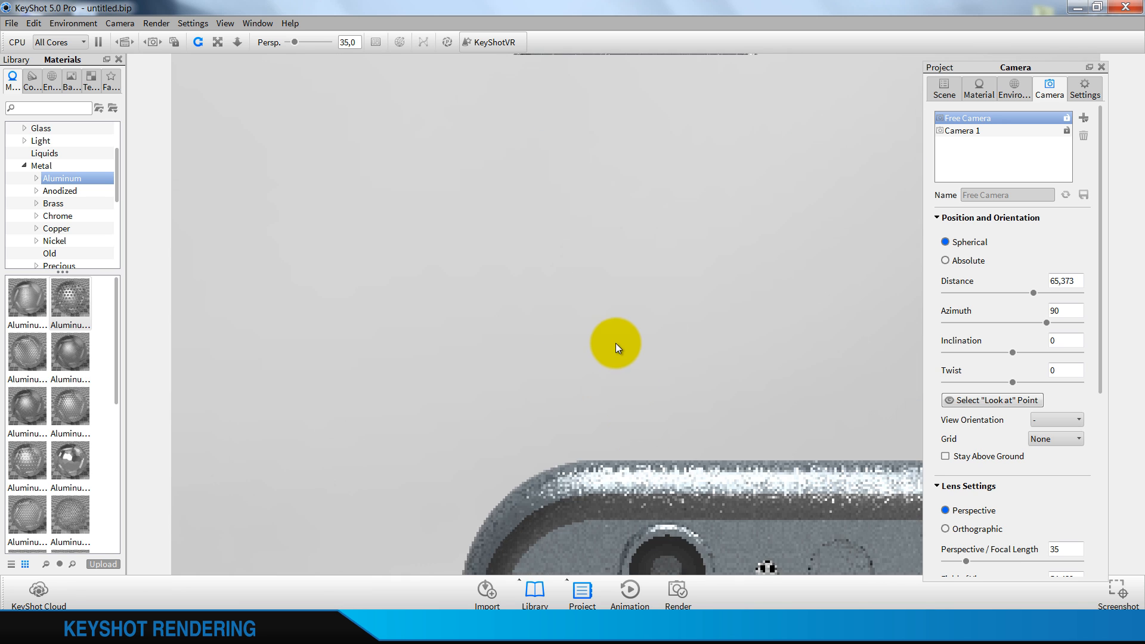
{"action": "middle_click_drag", "start_coordinate": [667, 514], "coordinate": [615, 342]}
{"action": "scroll", "coordinate": [652, 446], "scroll_direction": "up", "scroll_amount": 4}
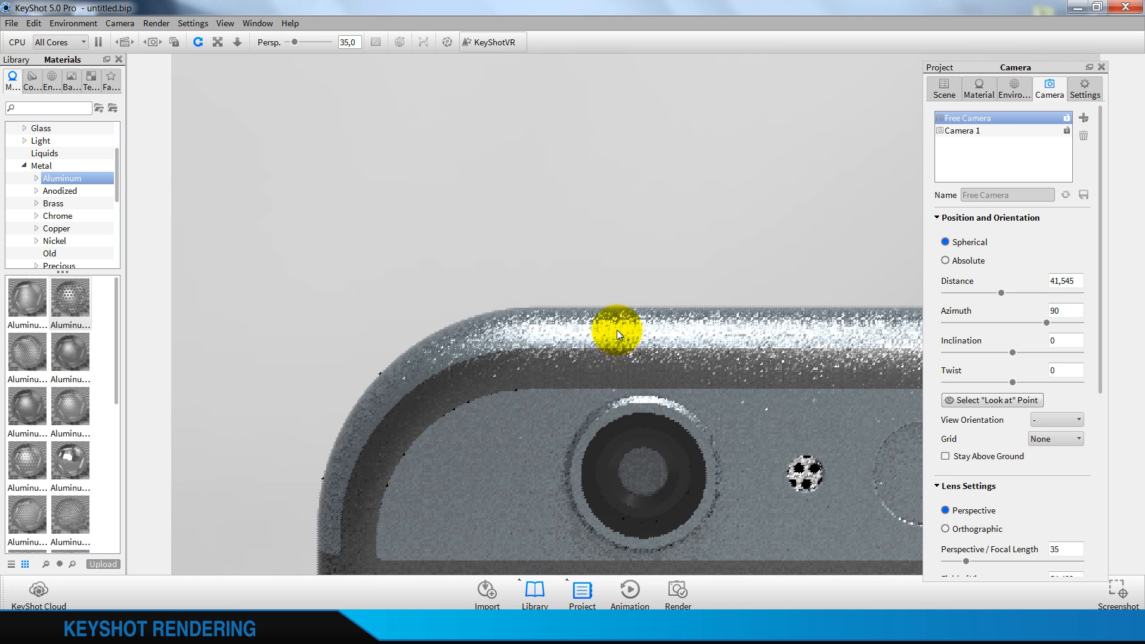
{"action": "scroll", "coordinate": [641, 412], "scroll_direction": "up", "scroll_amount": 2}
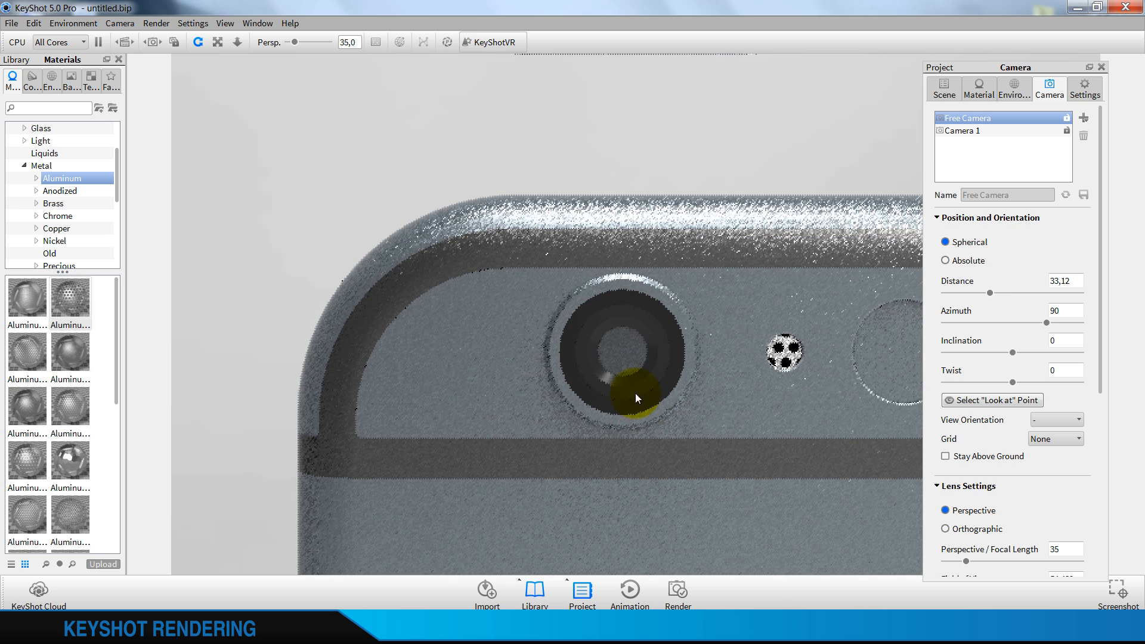
Hide the part covering the rear camera lens and show the material properties of the exposed lens centre
{"action": "right_click", "coordinate": [615, 360]}
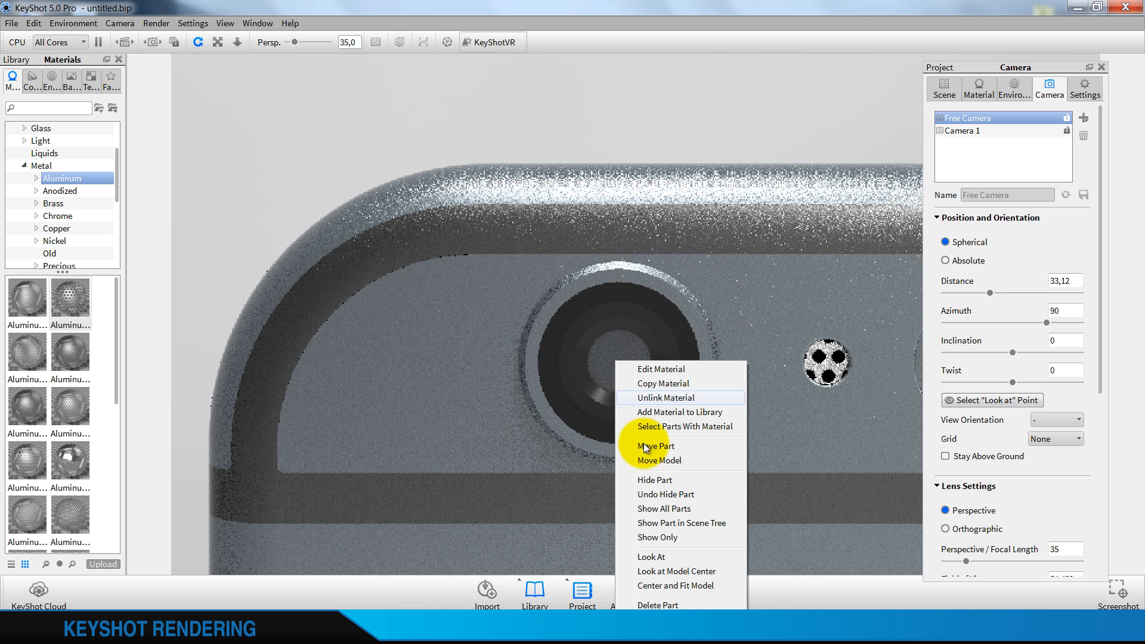
{"action": "left_click", "coordinate": [659, 485]}
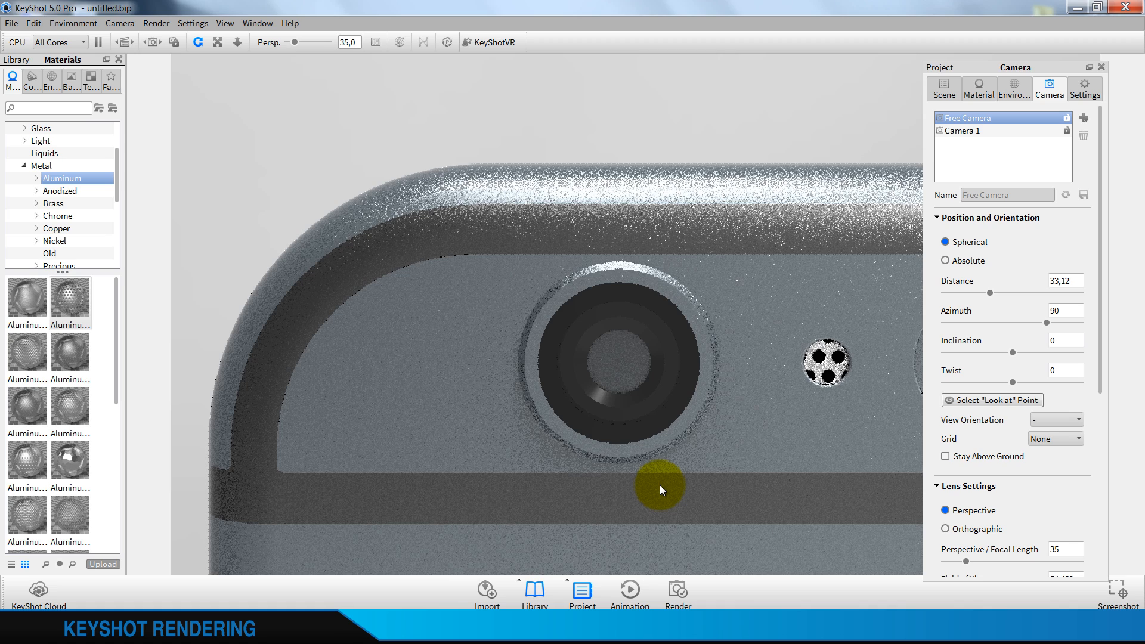
{"action": "right_click", "coordinate": [613, 352]}
{"action": "left_click", "coordinate": [627, 361]}
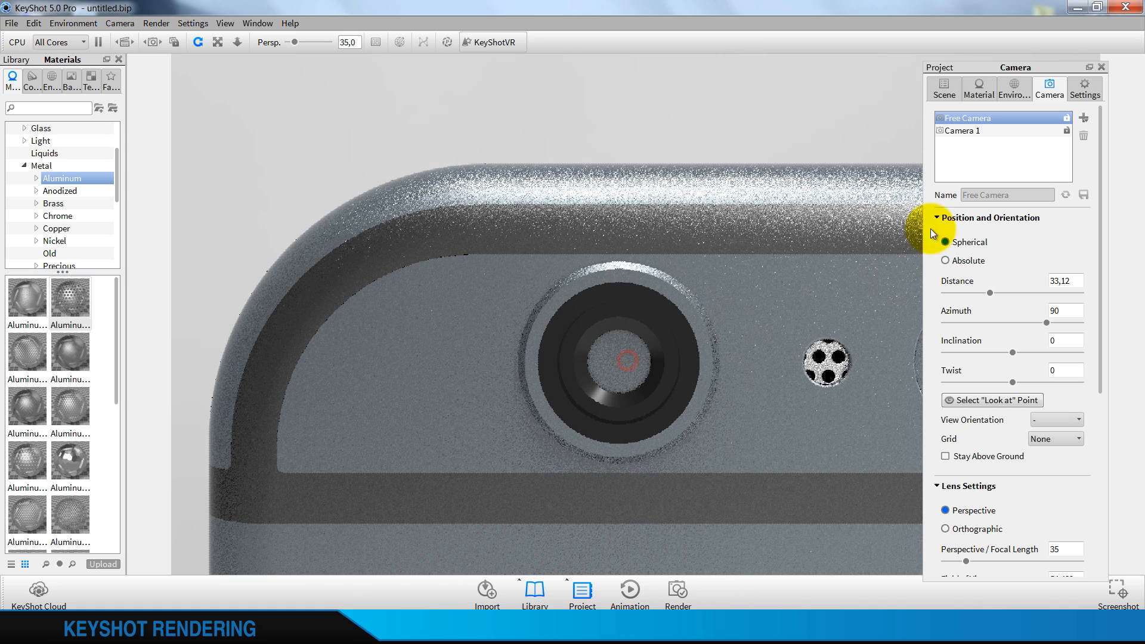
{"action": "left_click", "coordinate": [979, 93]}
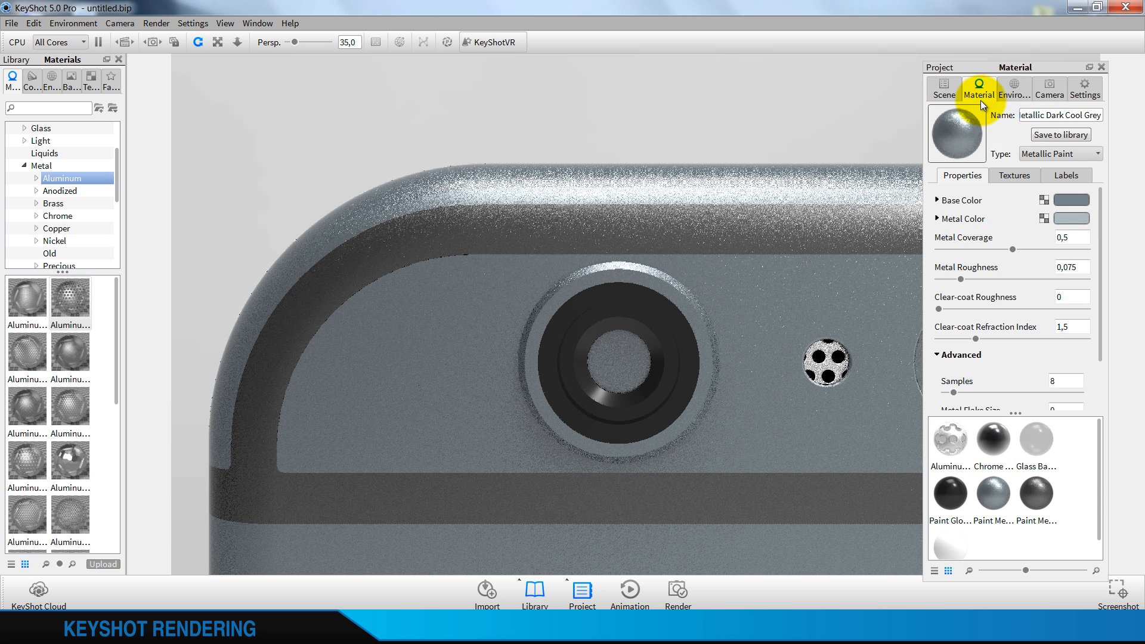
Add camera-lens.png as a label to the exposed lens material and position it on the lens centre
{"action": "left_click", "coordinate": [1065, 175]}
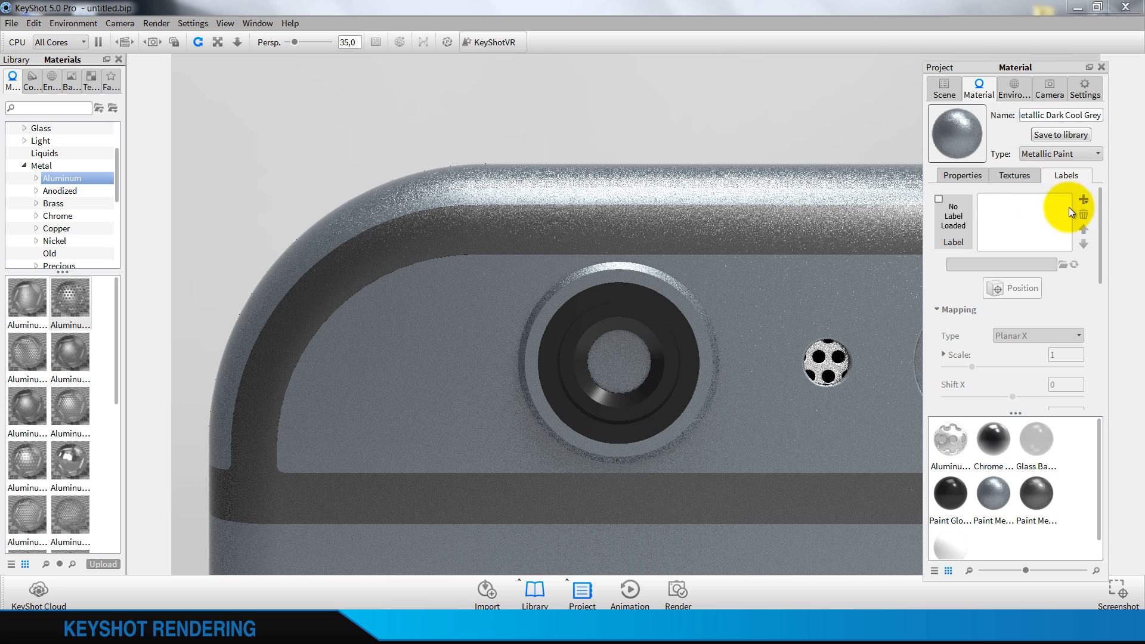
{"action": "left_click", "coordinate": [1062, 198]}
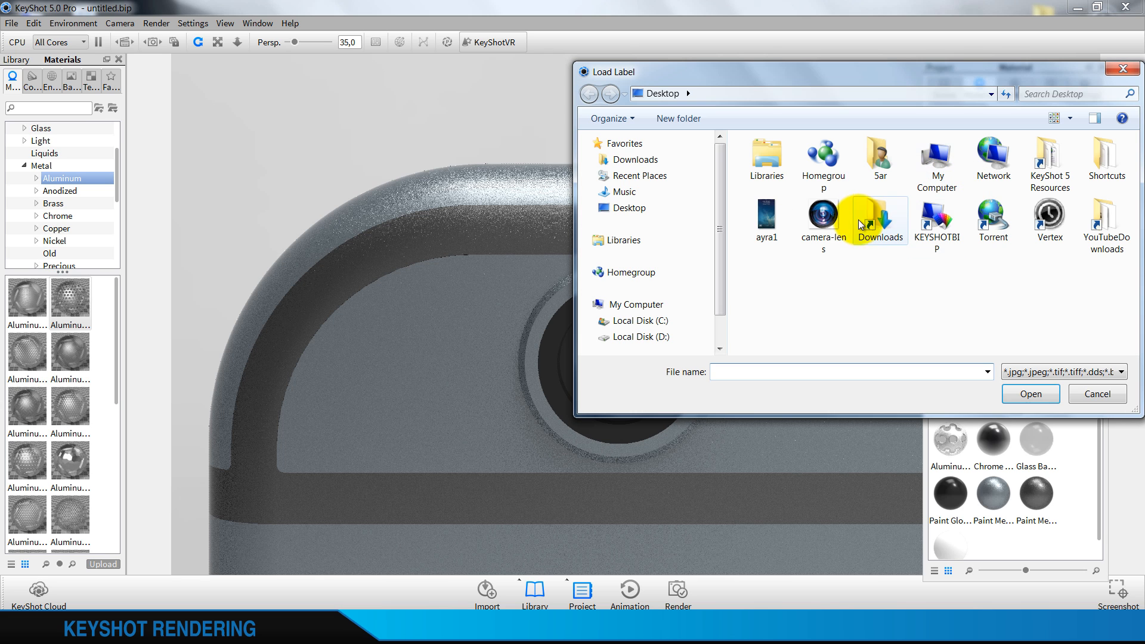
{"action": "double_click", "coordinate": [823, 227]}
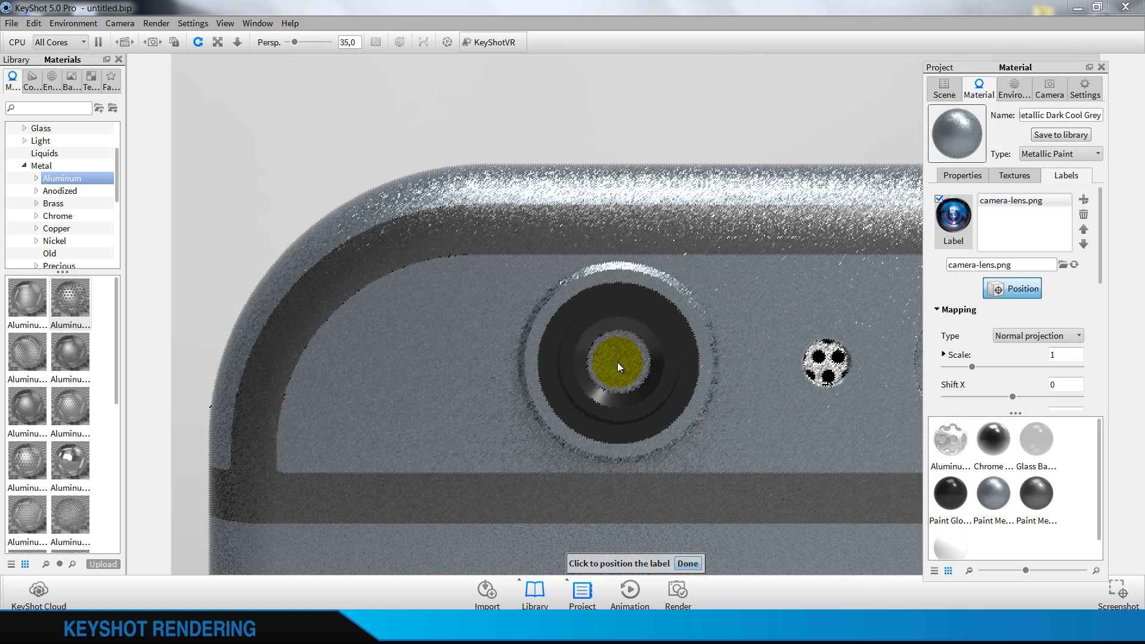
{"action": "left_click", "coordinate": [617, 361]}
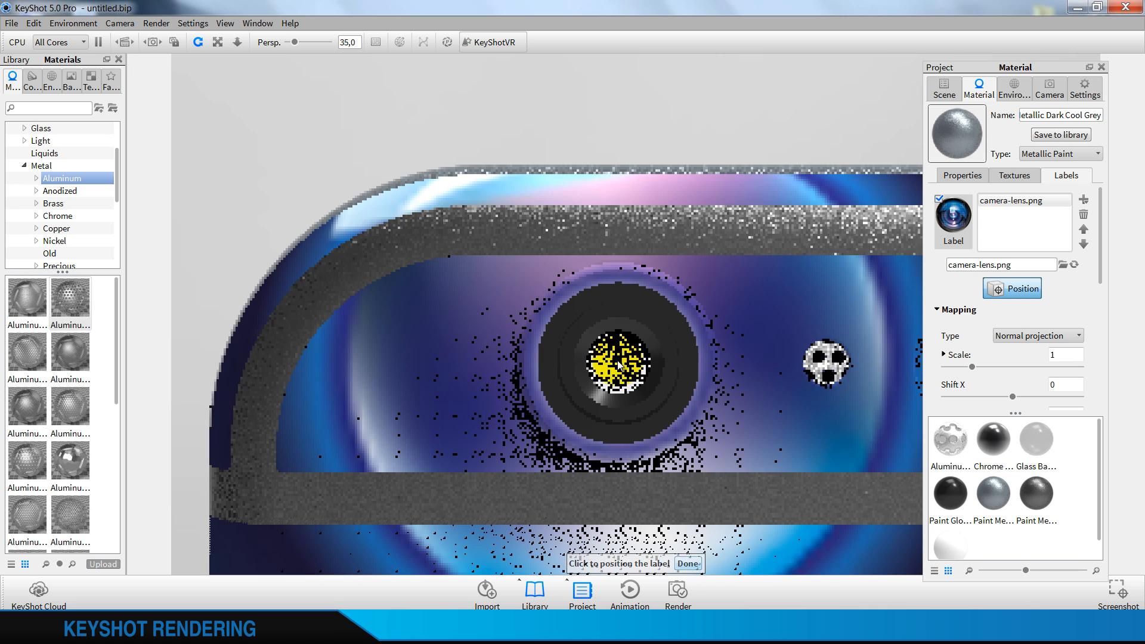
{"action": "left_click", "coordinate": [687, 564]}
Try the camera-lens label at a scale of 0,1 and at 0,05
{"action": "double_click", "coordinate": [1056, 355]}
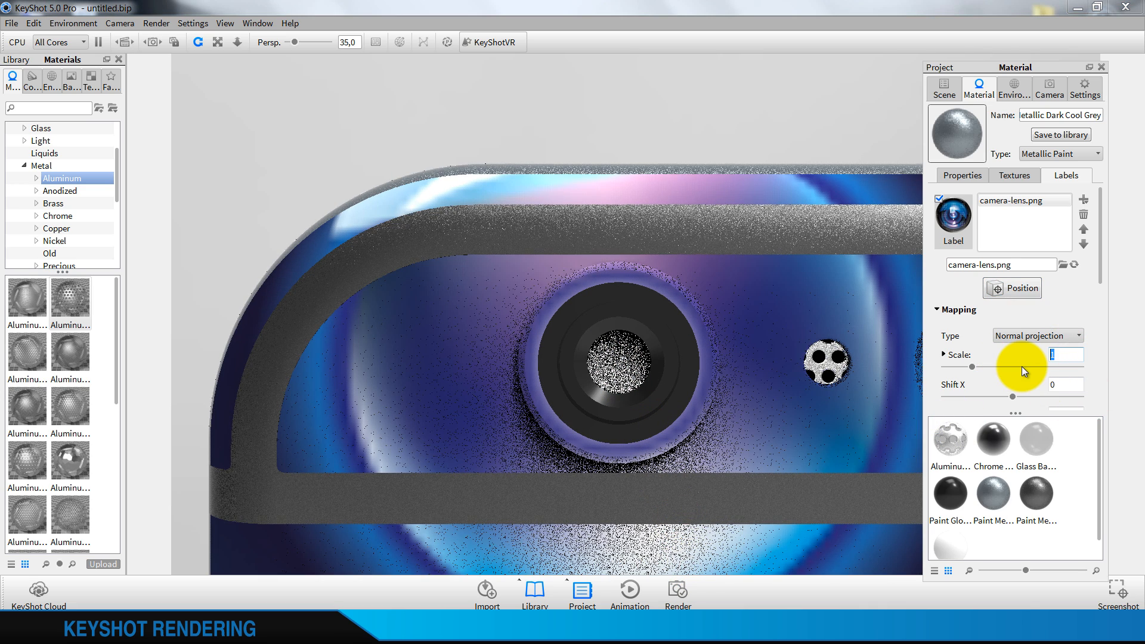
{"action": "type", "text": "0,1"}
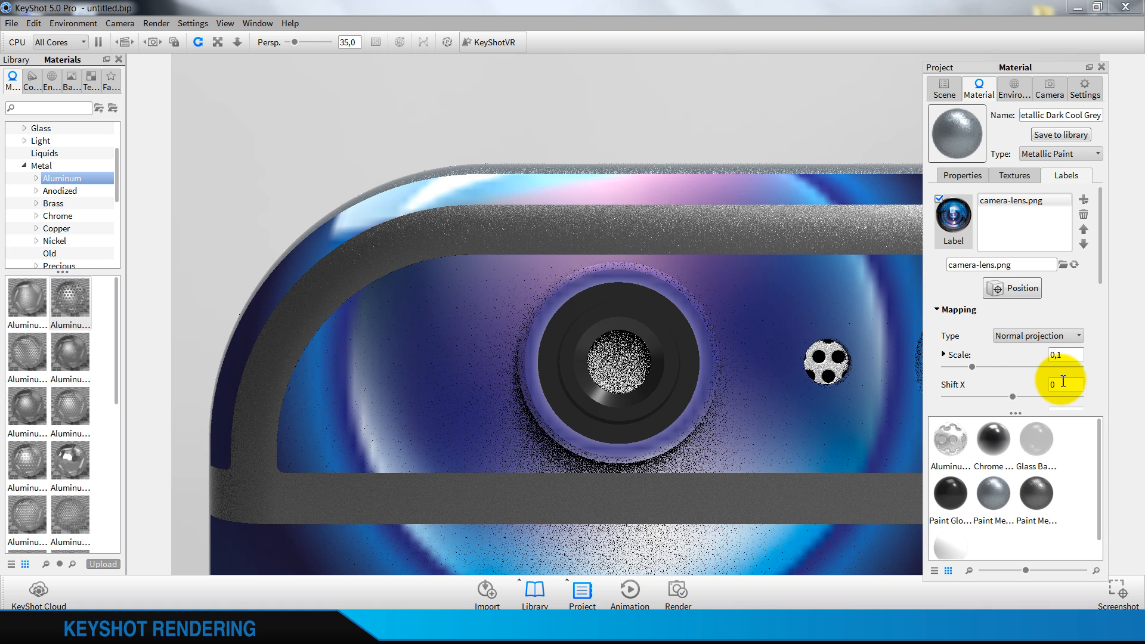
{"action": "left_click", "coordinate": [1063, 382]}
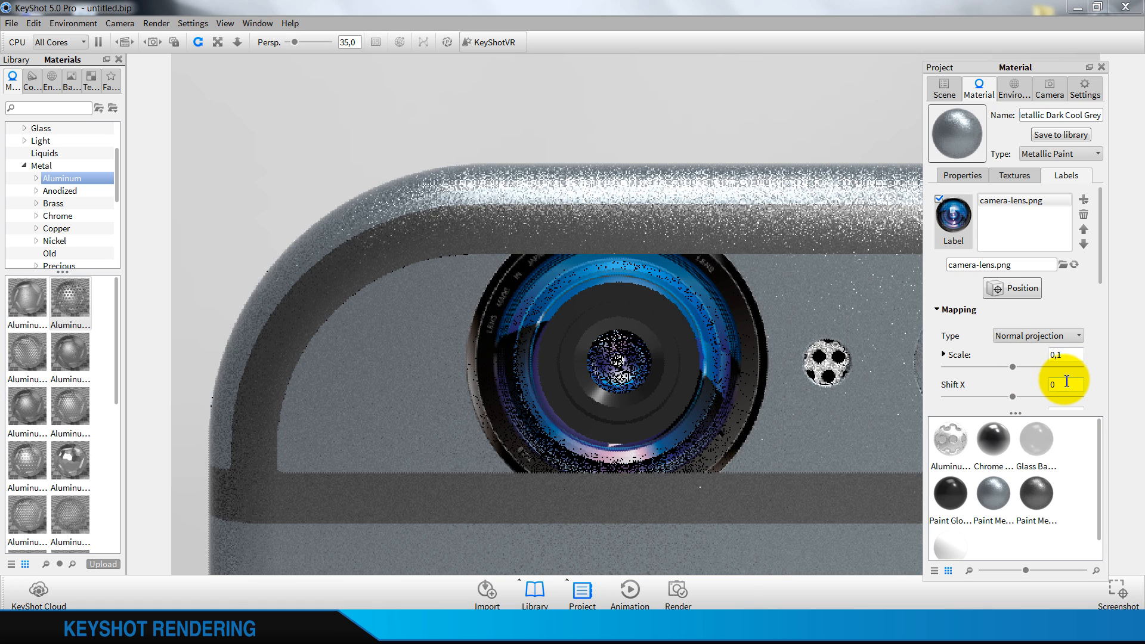
{"action": "double_click", "coordinate": [1061, 356]}
{"action": "type", "text": "0,05"}
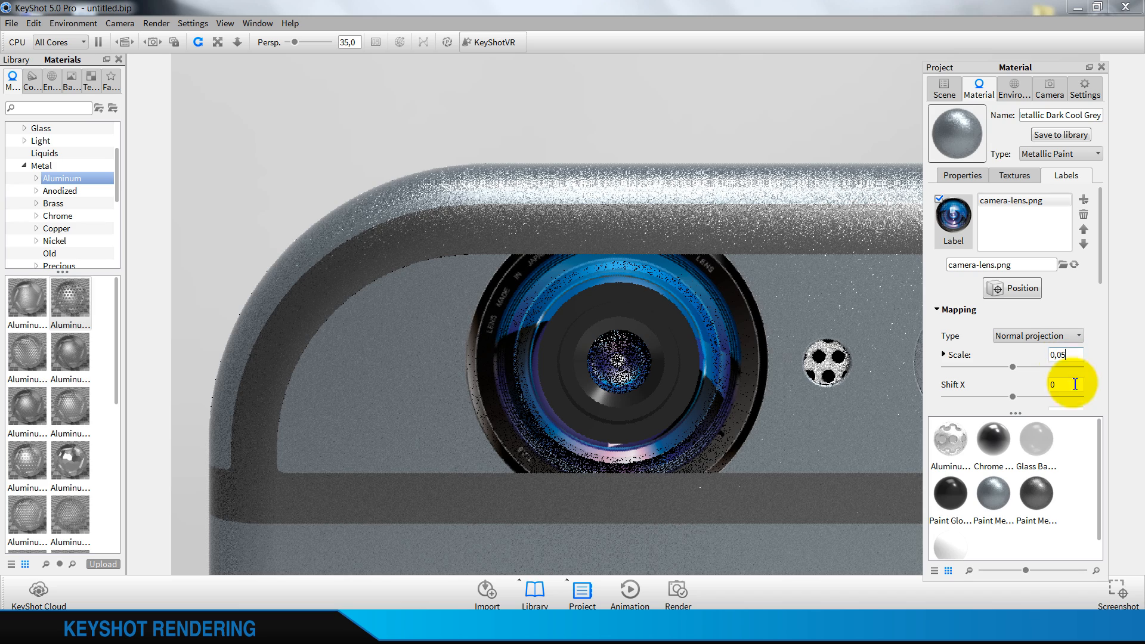
{"action": "left_click", "coordinate": [1073, 385]}
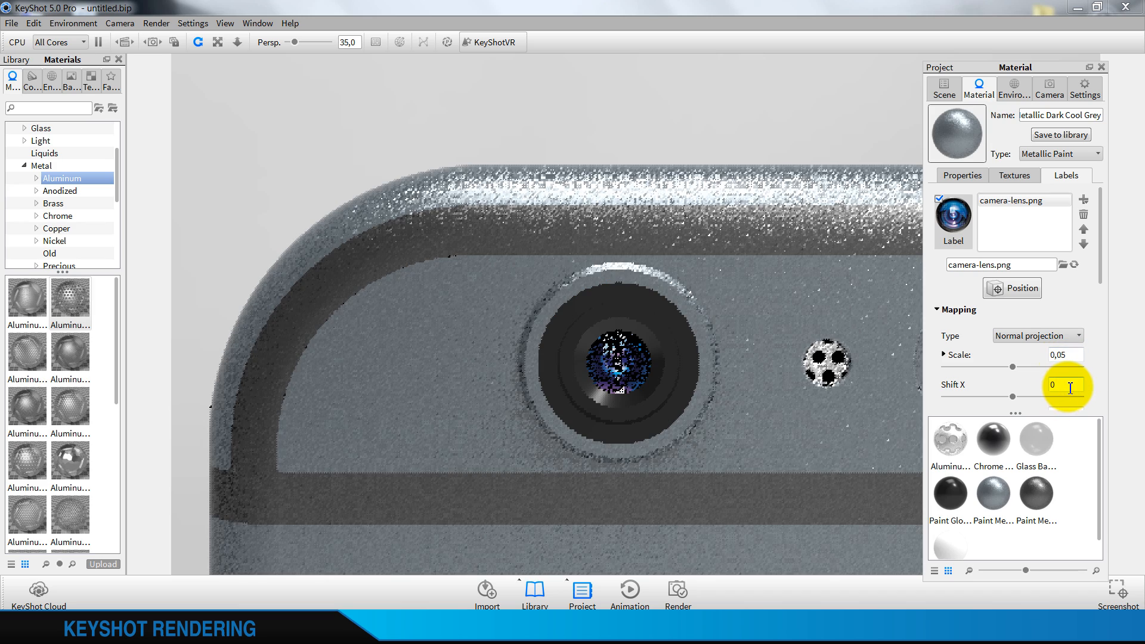
Reduce the camera-lens label's scale to 0,02 and fine-tune it to 0,025
{"action": "left_click", "coordinate": [1070, 356]}
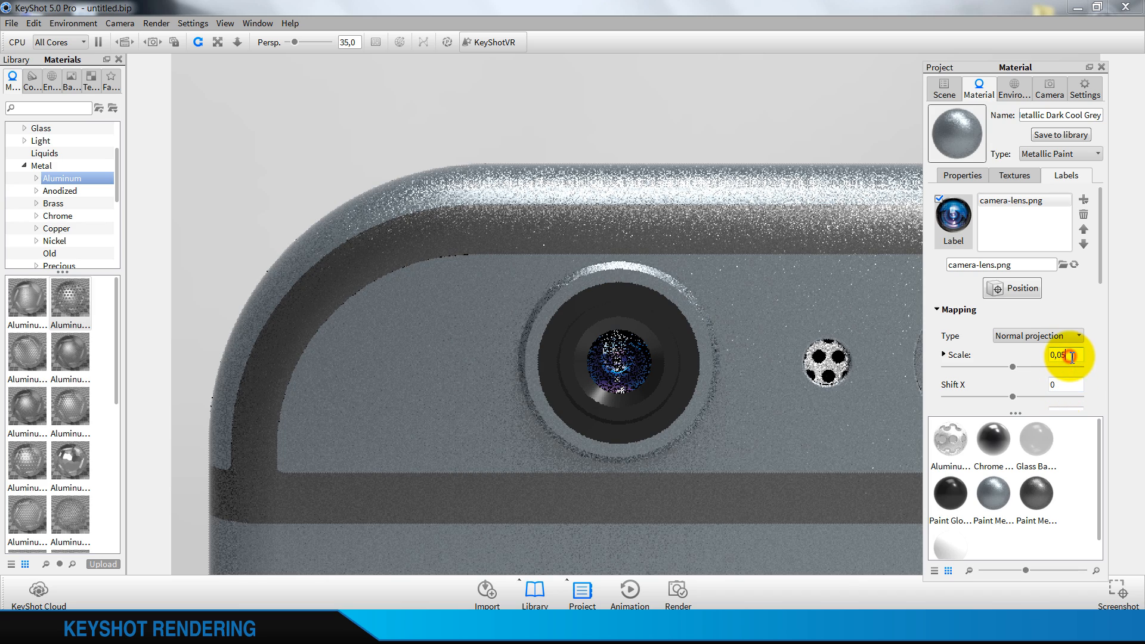
{"action": "key", "text": "BackSpace"}
{"action": "type", "text": "2"}
{"action": "left_click", "coordinate": [1073, 384]}
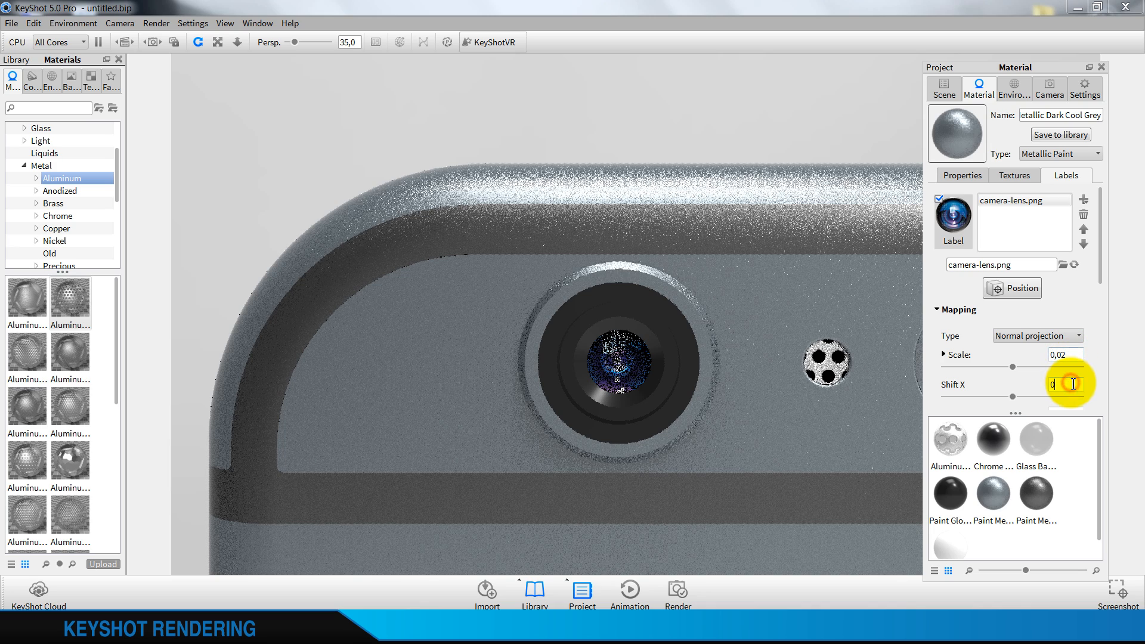
{"action": "left_click", "coordinate": [1075, 354]}
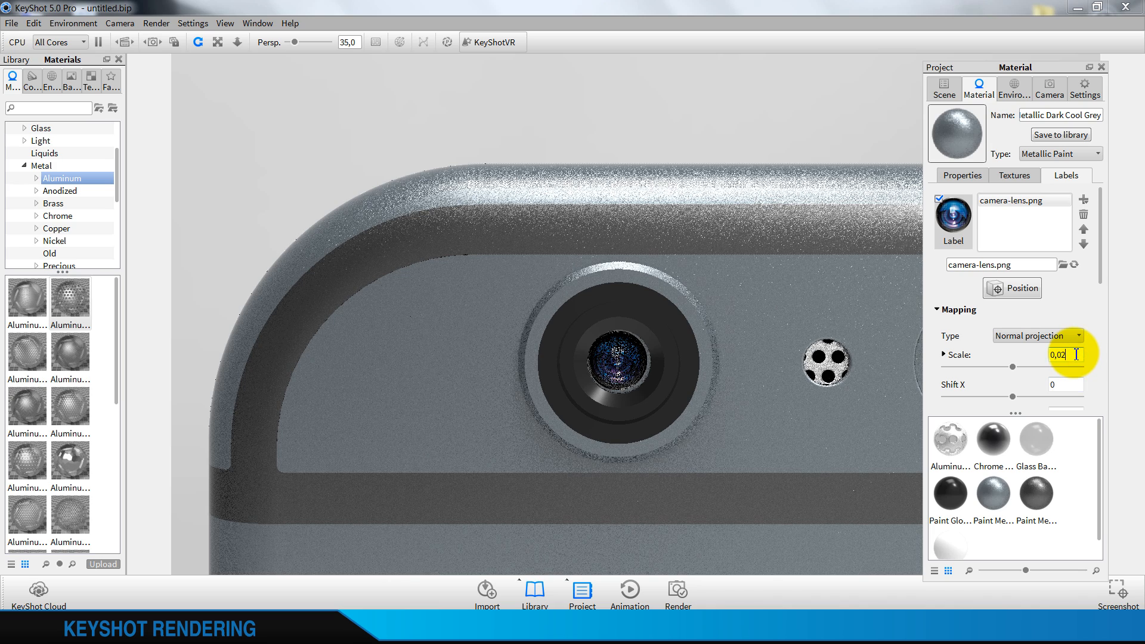
{"action": "type", "text": "5"}
{"action": "left_click", "coordinate": [1069, 383]}
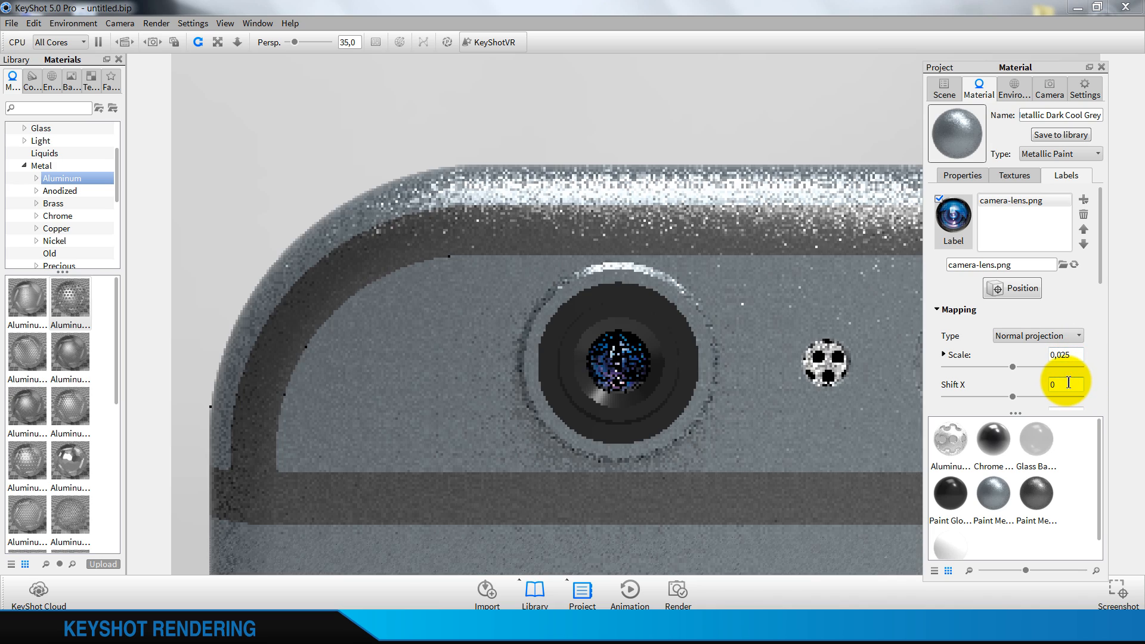
Reposition the camera-lens label so that it sits on the centre of the lens
{"action": "left_click", "coordinate": [1012, 288]}
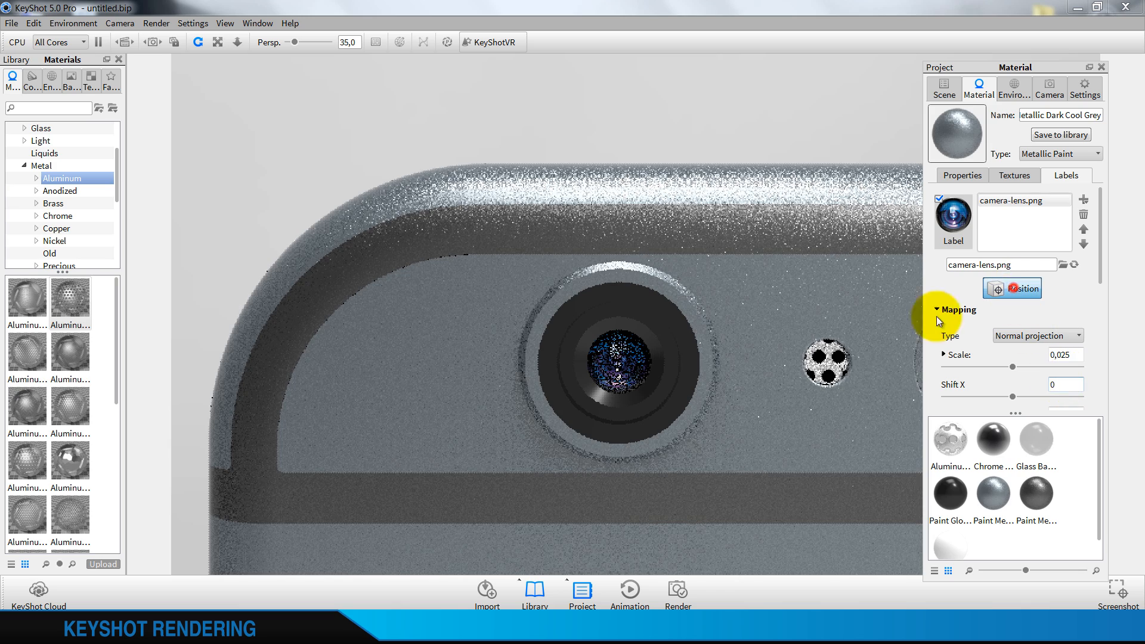
{"action": "left_click", "coordinate": [619, 360]}
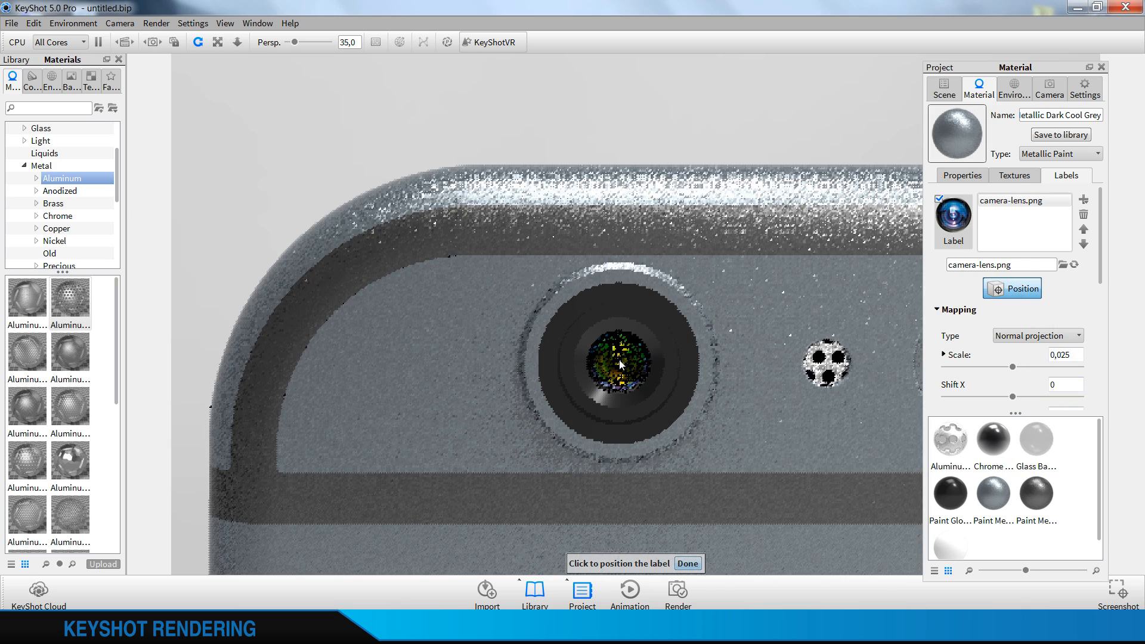
{"action": "left_click", "coordinate": [688, 563]}
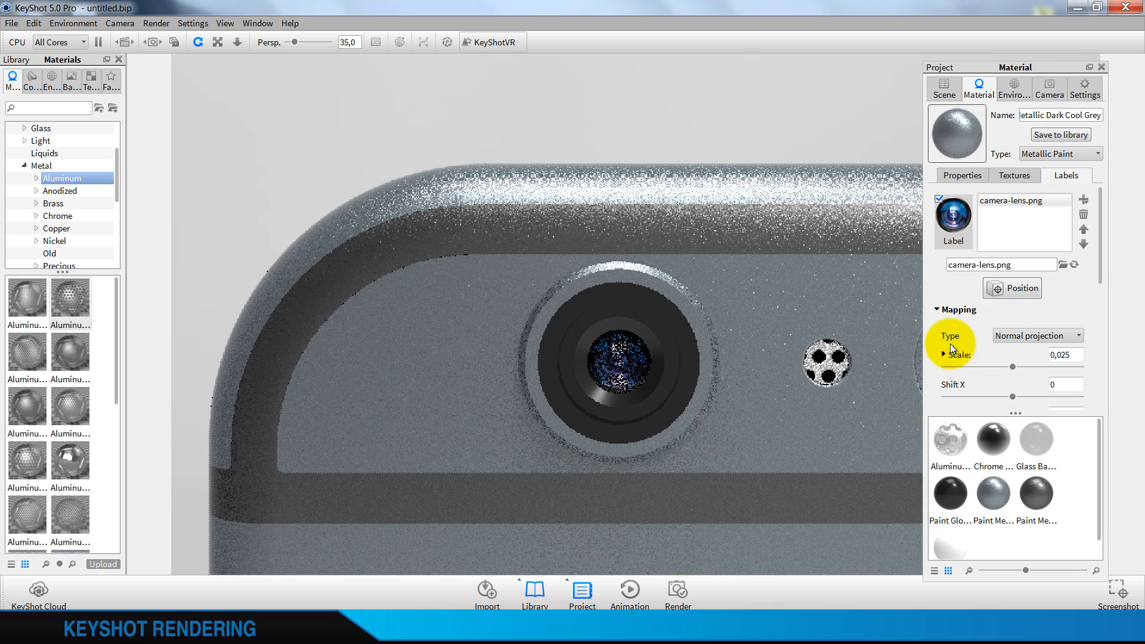
Turn off Two sided for the camera-lens label and set its specular colour to white (255, 255, 255)
{"action": "scroll", "coordinate": [964, 355], "scroll_direction": "down", "scroll_amount": 5}
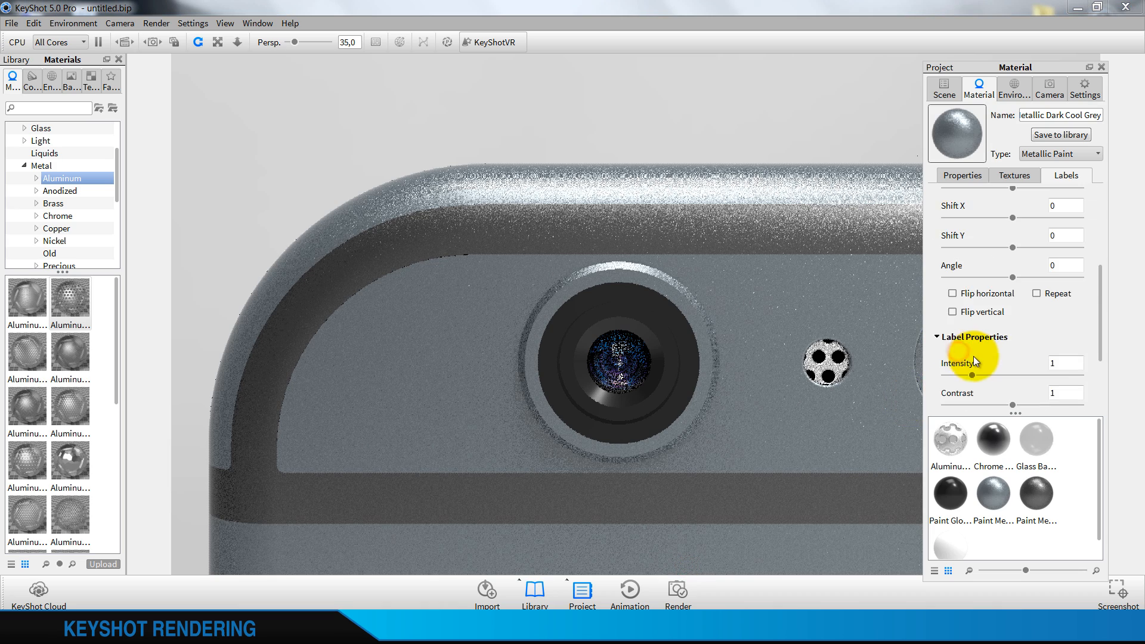
{"action": "left_click", "coordinate": [952, 388]}
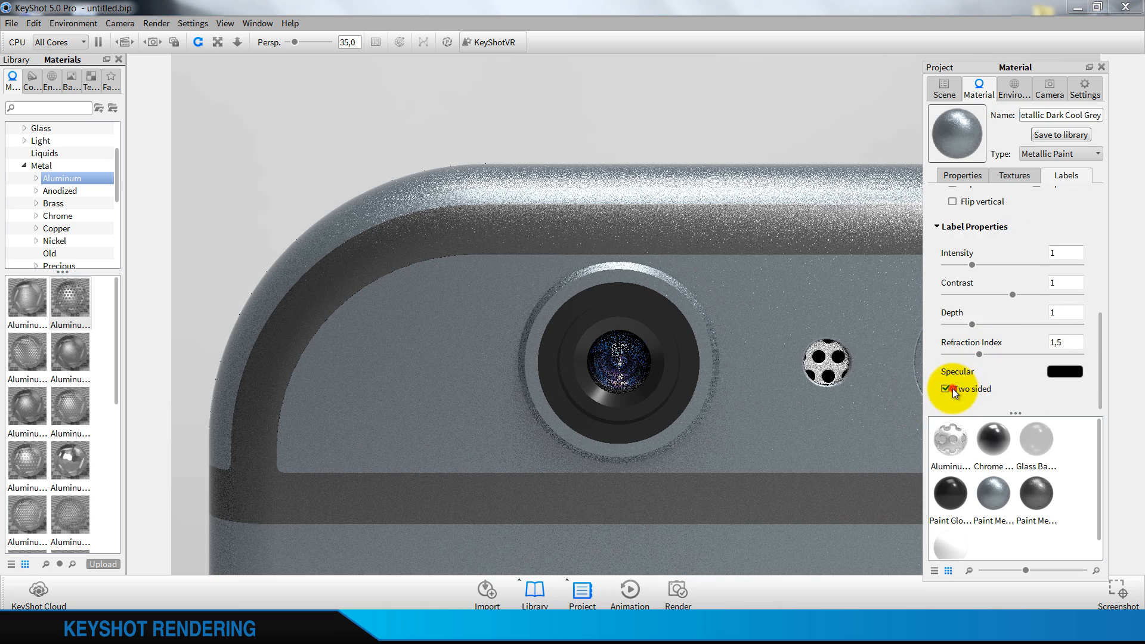
{"action": "left_click", "coordinate": [1051, 373]}
{"action": "left_click", "coordinate": [978, 216]}
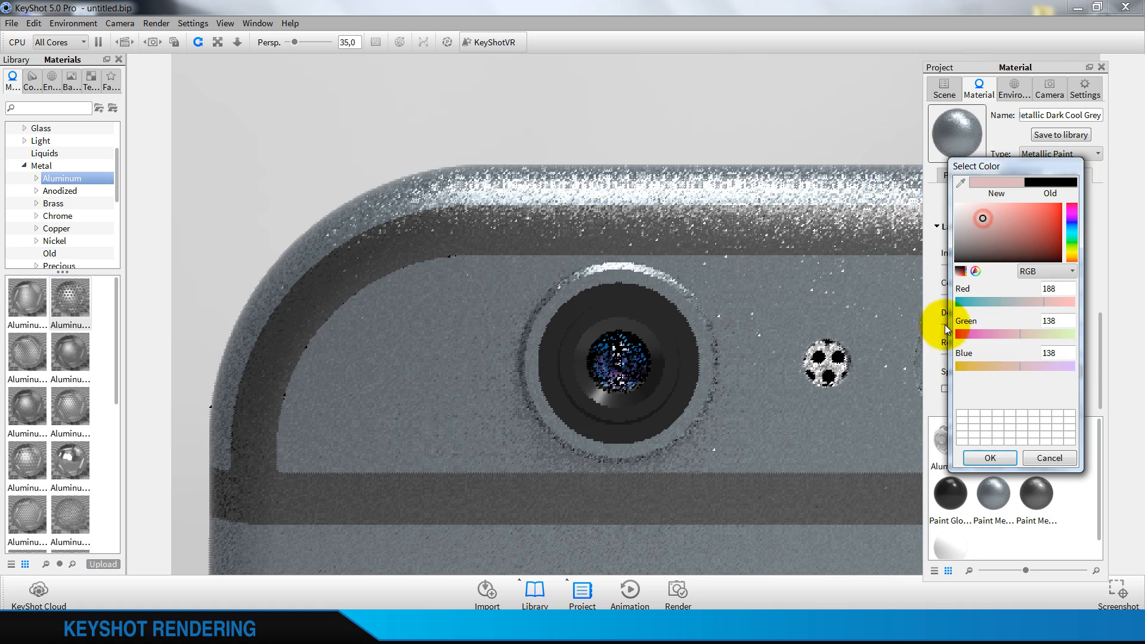
{"action": "left_click", "coordinate": [979, 457]}
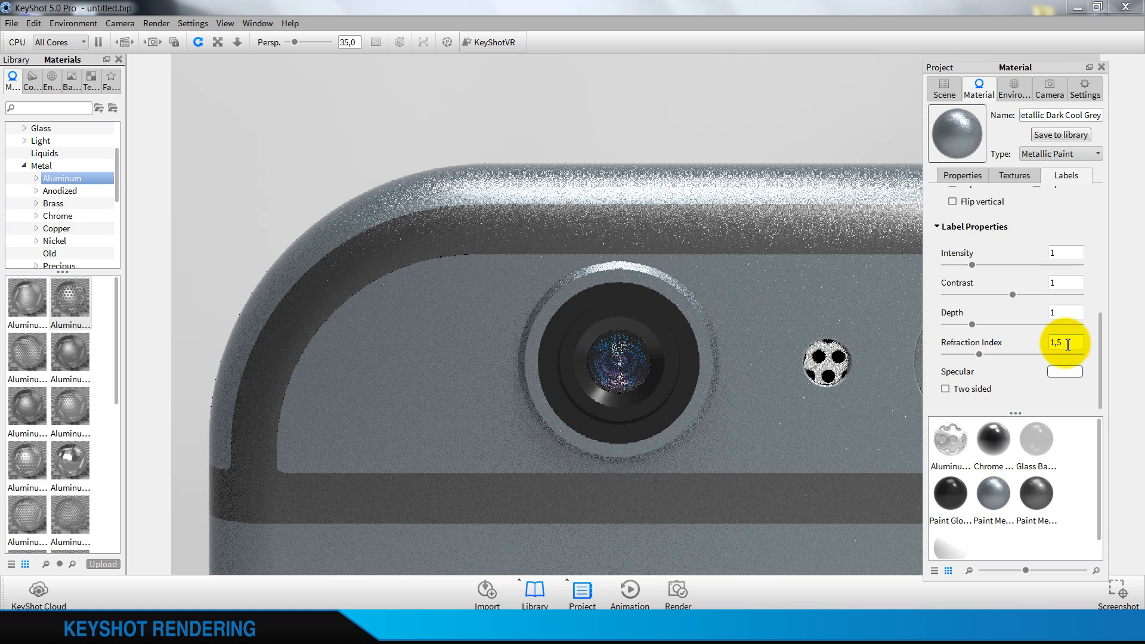
Set the camera-lens label's refraction index to 1,4
{"action": "key", "text": "BackSpace"}
{"action": "type", "text": "4"}
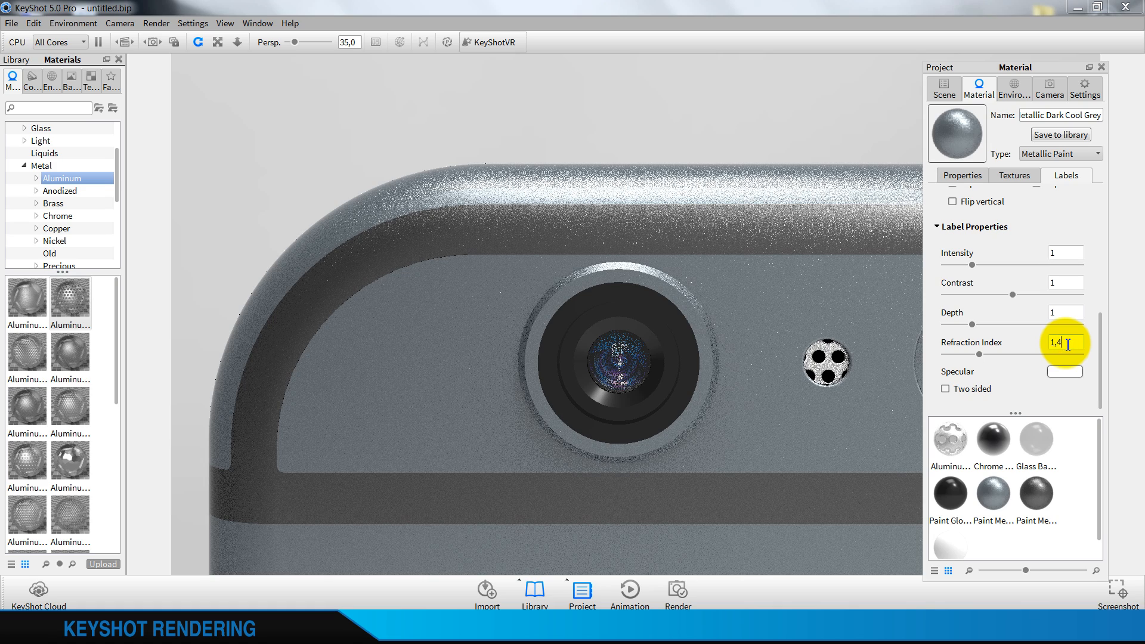
{"action": "left_click", "coordinate": [1080, 311]}
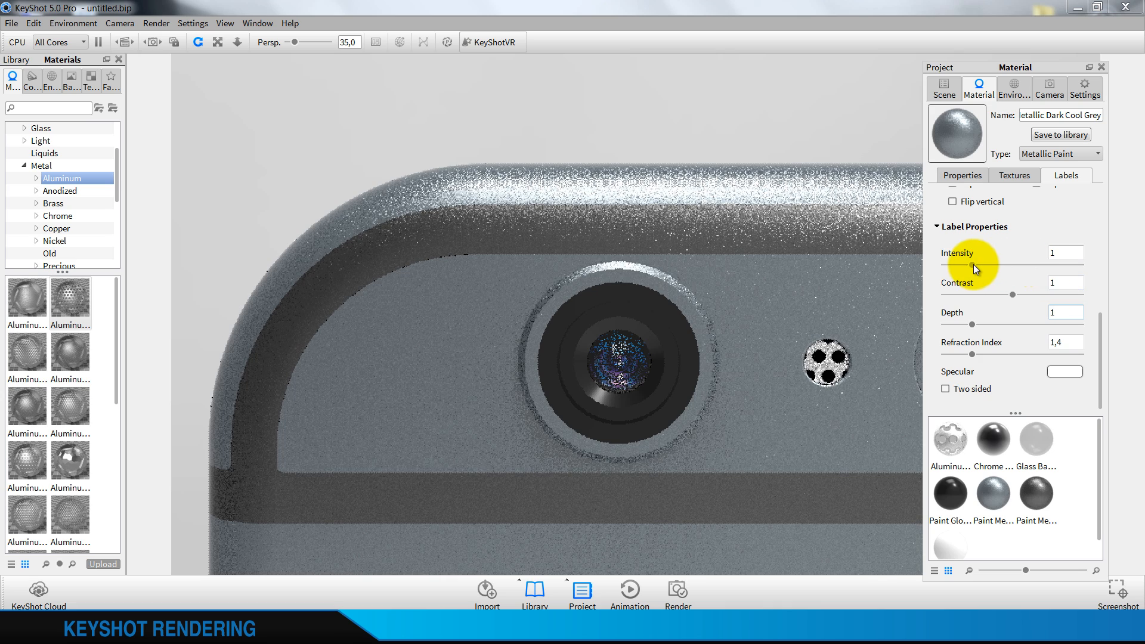
Lower the camera-lens label's intensity to 0,5
{"action": "left_click_drag", "start_coordinate": [973, 264], "coordinate": [955, 266]}
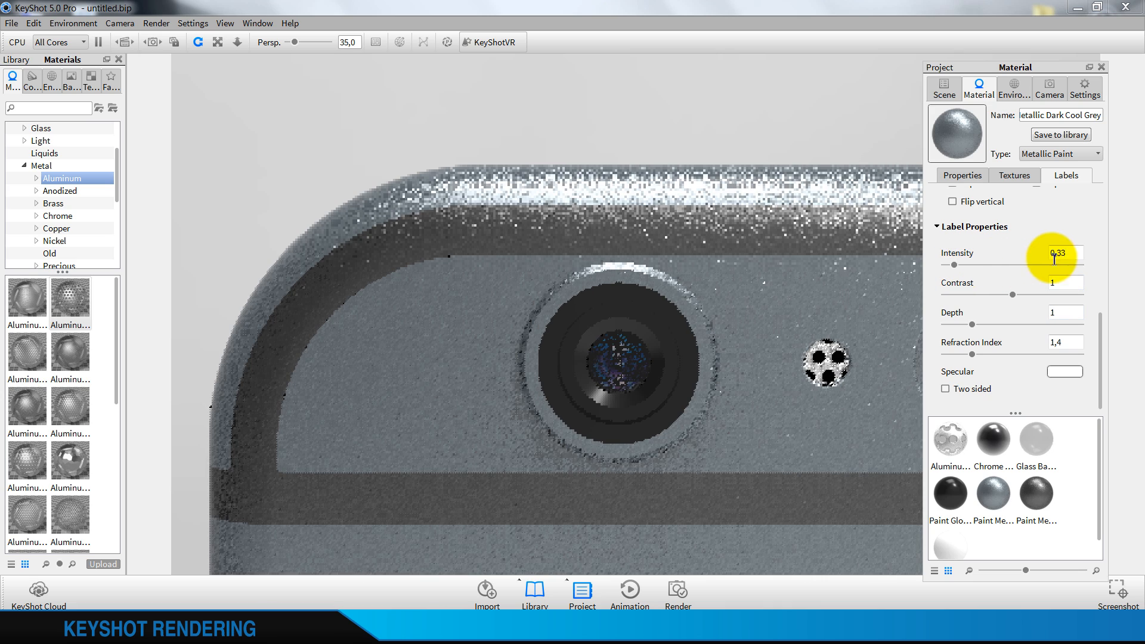
{"action": "left_click", "coordinate": [1072, 253]}
{"action": "key", "text": "BackSpace"}
{"action": "key", "text": "BackSpace"}
{"action": "type", "text": "5"}
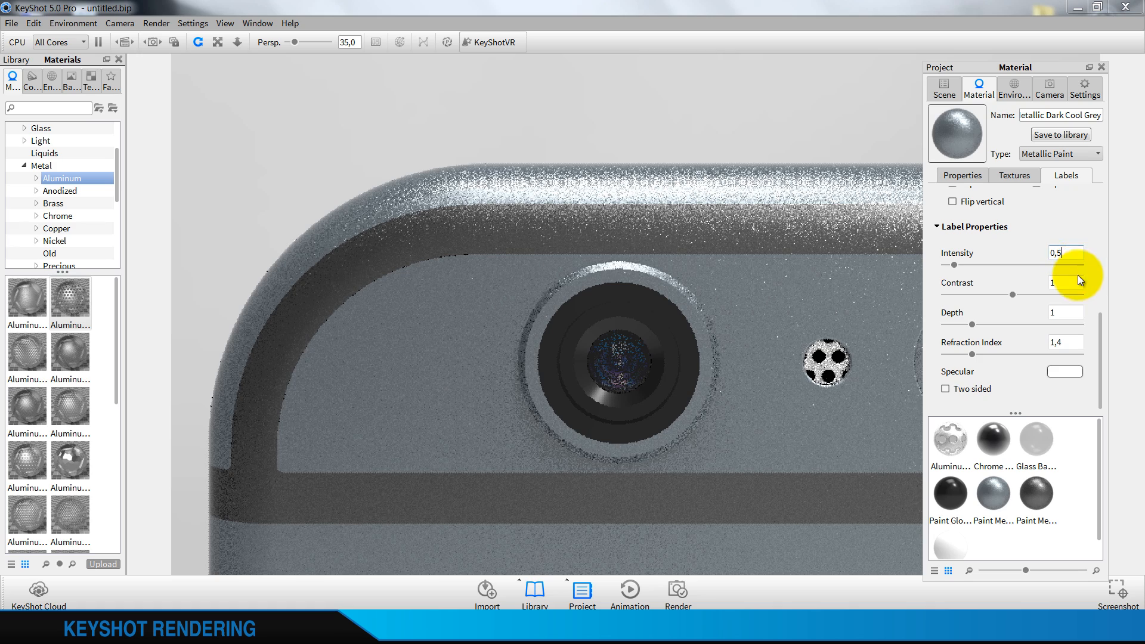
Set the camera-lens label's refraction index to 1,5
{"action": "left_click", "coordinate": [1076, 342]}
{"action": "key", "text": "BackSpace"}
{"action": "type", "text": "5"}
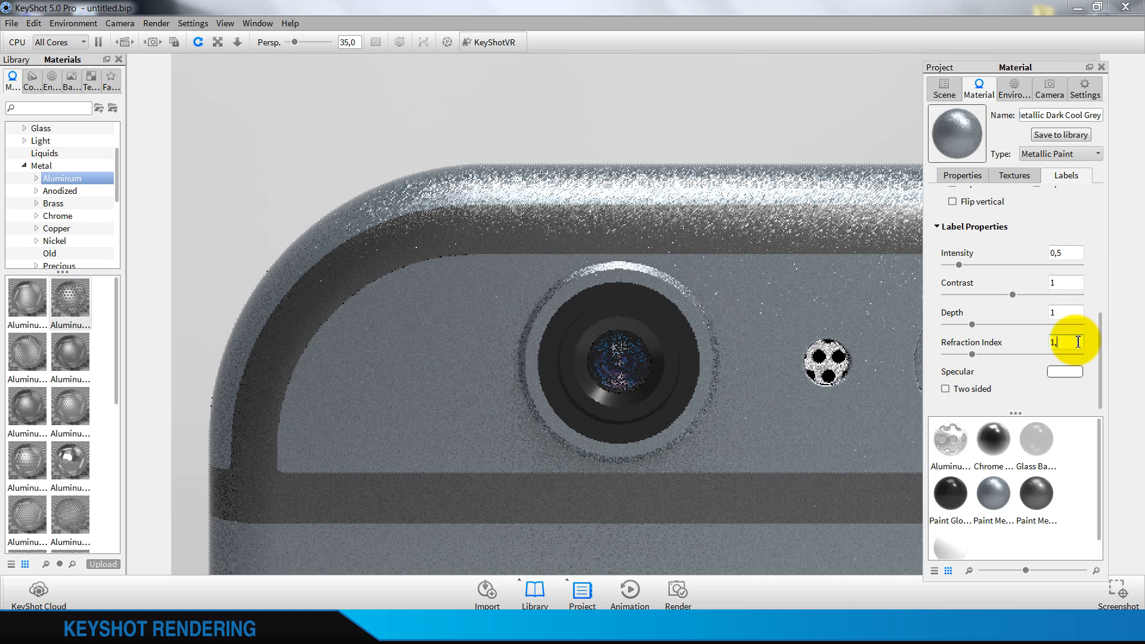
{"action": "left_click", "coordinate": [1064, 308]}
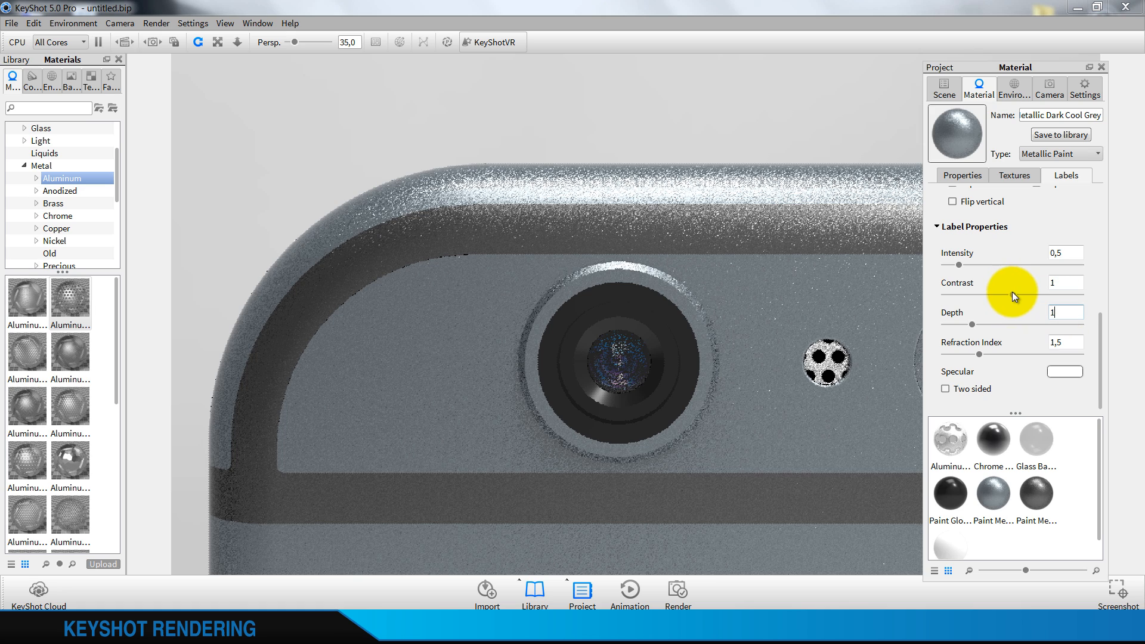
Increase the camera-lens label's contrast, trying 2 and settling on 1,3
{"action": "left_click_drag", "start_coordinate": [1011, 294], "coordinate": [1079, 294]}
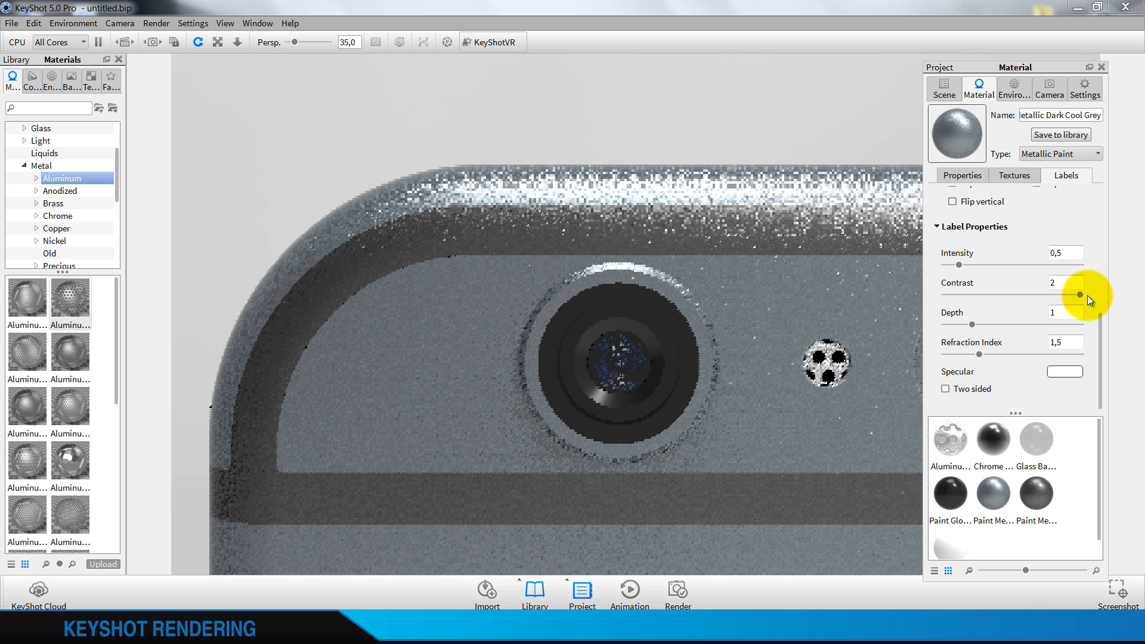
{"action": "double_click", "coordinate": [1073, 285]}
{"action": "type", "text": "1,3"}
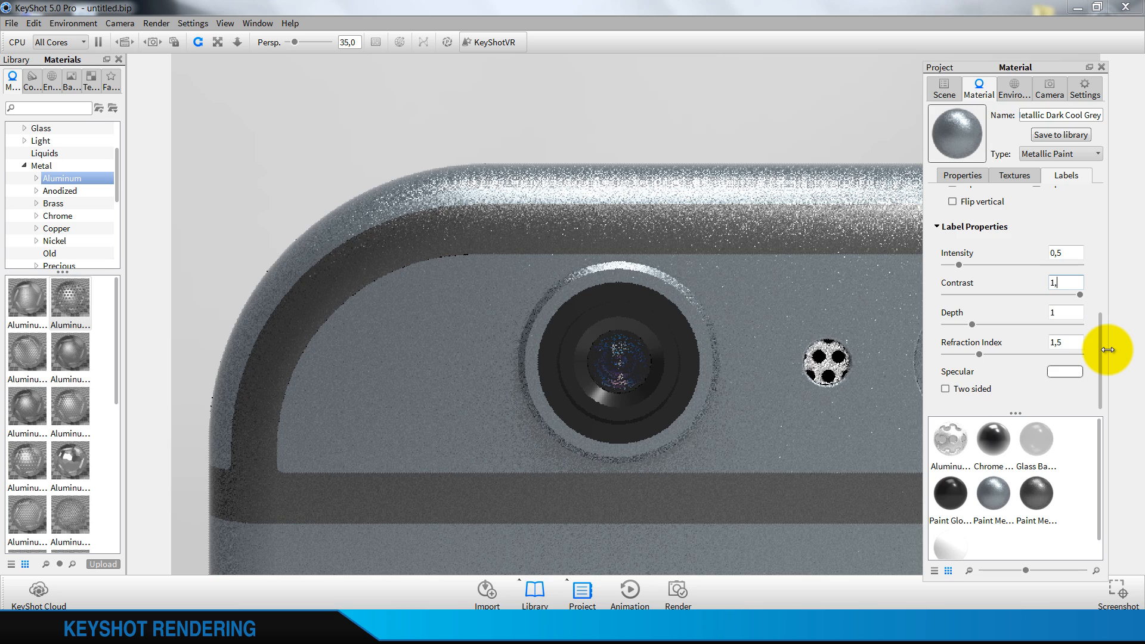
{"action": "left_click", "coordinate": [1079, 250]}
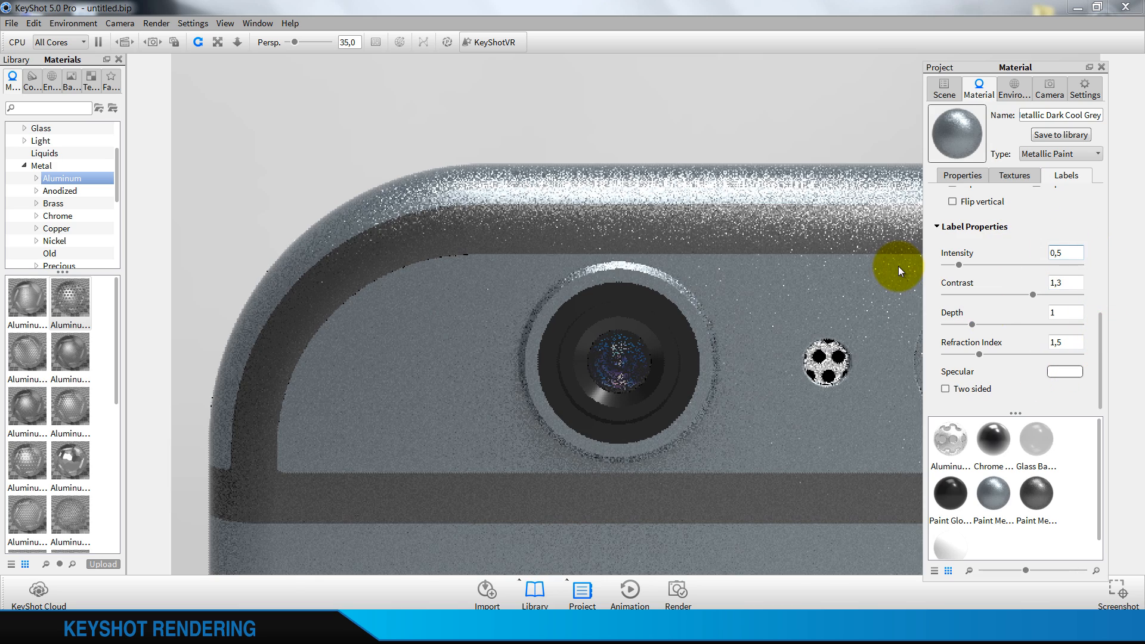
Review the camera-lens label settings and bring back the hidden part that covers the rear camera lens
{"action": "scroll", "coordinate": [968, 276], "scroll_direction": "up", "scroll_amount": 8}
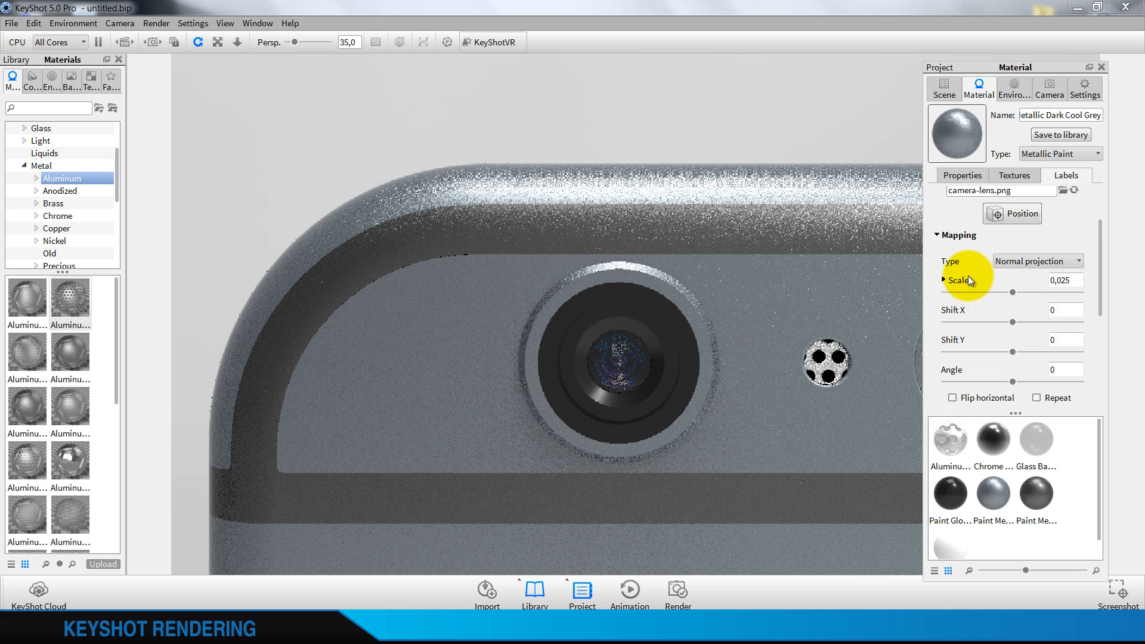
{"action": "scroll", "coordinate": [968, 276], "scroll_direction": "down", "scroll_amount": 8}
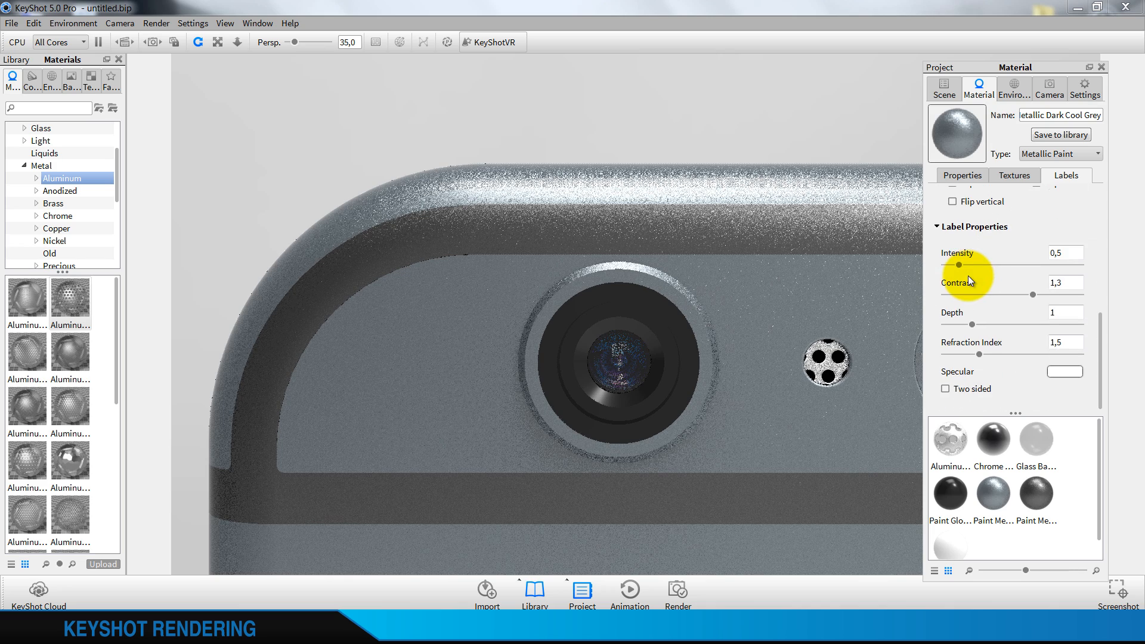
{"action": "scroll", "coordinate": [967, 276], "scroll_direction": "up", "scroll_amount": 8}
{"action": "right_click", "coordinate": [761, 76]}
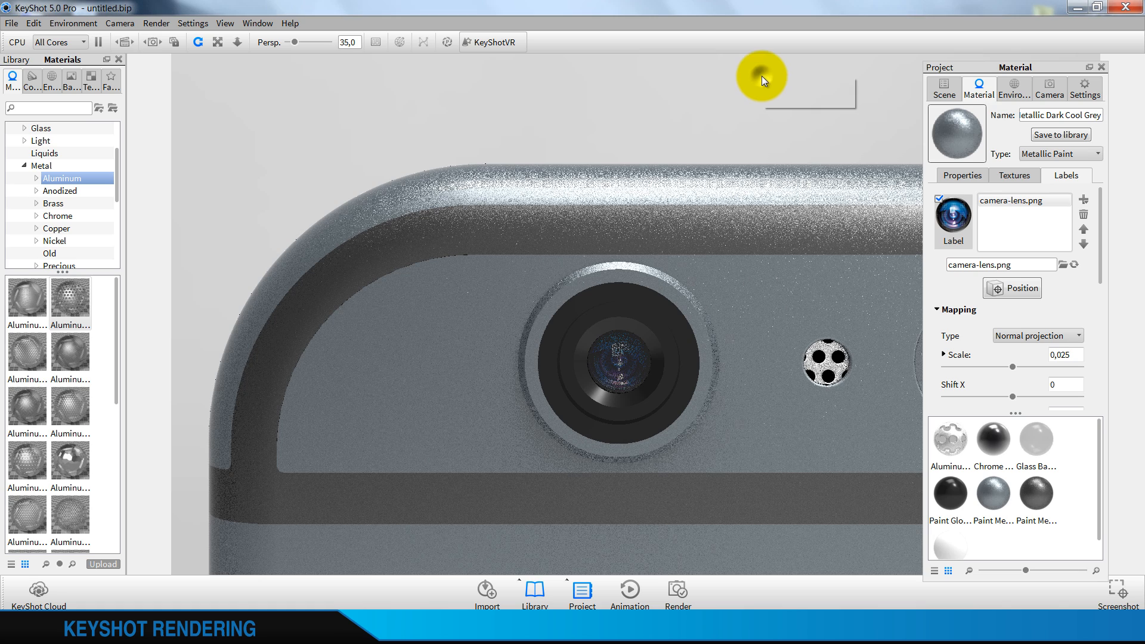
{"action": "left_click", "coordinate": [804, 97]}
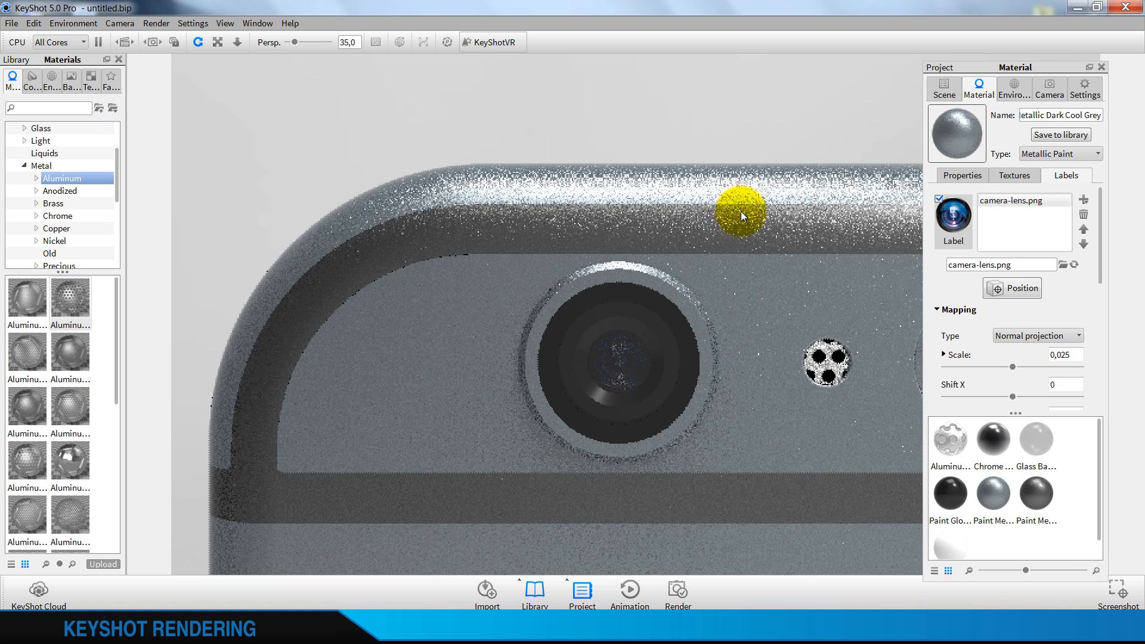
Examine the covered rear camera lens from farther away and up close
{"action": "scroll", "coordinate": [743, 212], "scroll_direction": "down", "scroll_amount": 5}
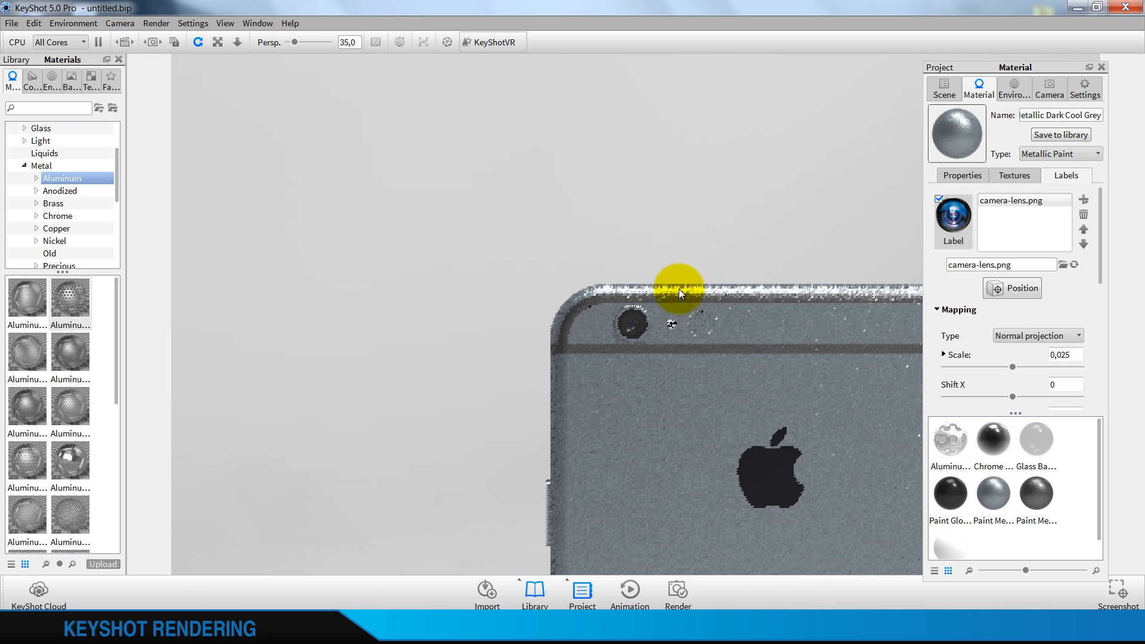
{"action": "scroll", "coordinate": [633, 333], "scroll_direction": "up", "scroll_amount": 4}
{"action": "scroll", "coordinate": [648, 334], "scroll_direction": "up", "scroll_amount": 2}
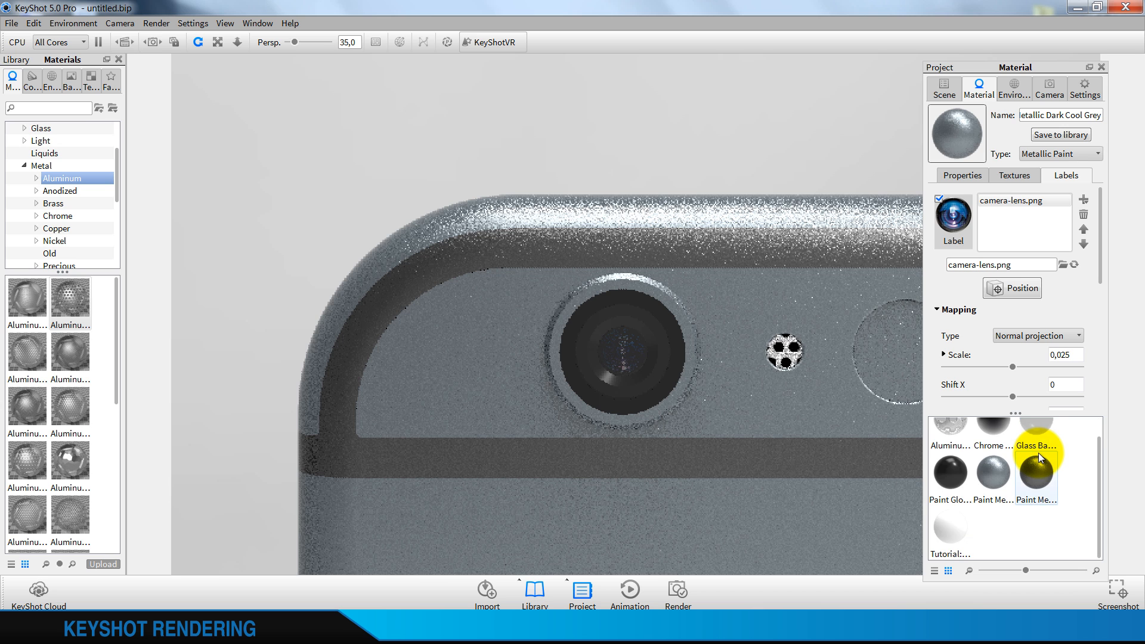
Darken the Glass Basic Grey material's color to a neutral grey with RGB values of 129, 129, 129
{"action": "left_click_drag", "start_coordinate": [1034, 452], "coordinate": [1035, 452]}
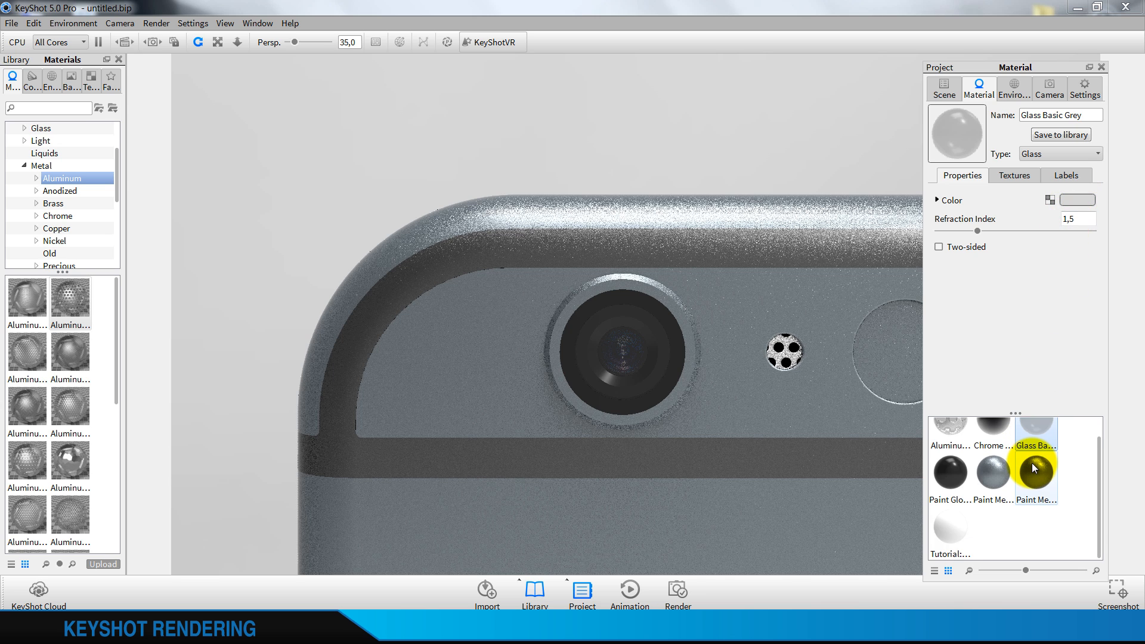
{"action": "left_click", "coordinate": [1089, 199]}
{"action": "left_click_drag", "start_coordinate": [962, 235], "coordinate": [945, 232]}
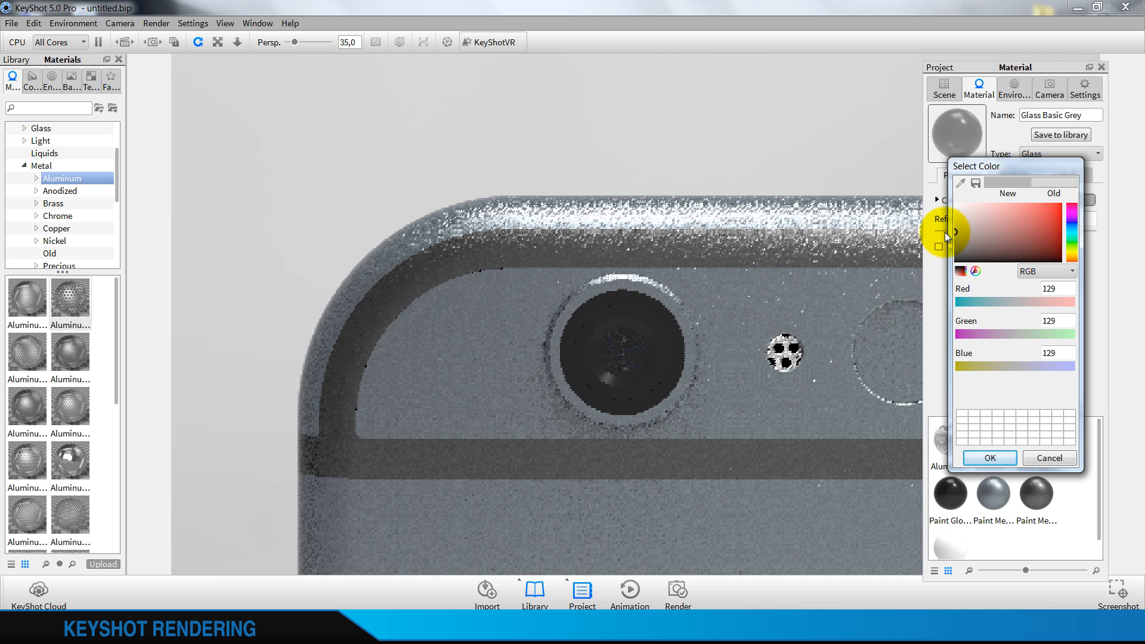
{"action": "left_click", "coordinate": [1002, 458]}
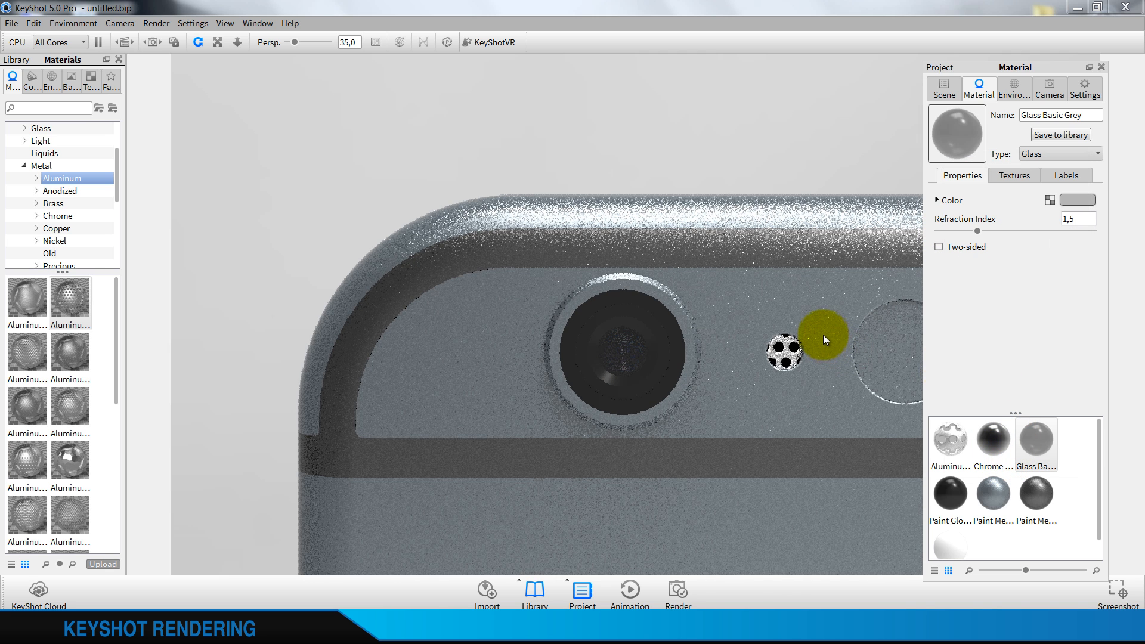
Edit the phone back's metallic dark cool grey paint and pick a bluer base color of RGB 40, 62, 77
{"action": "scroll", "coordinate": [800, 325], "scroll_direction": "down", "scroll_amount": 10}
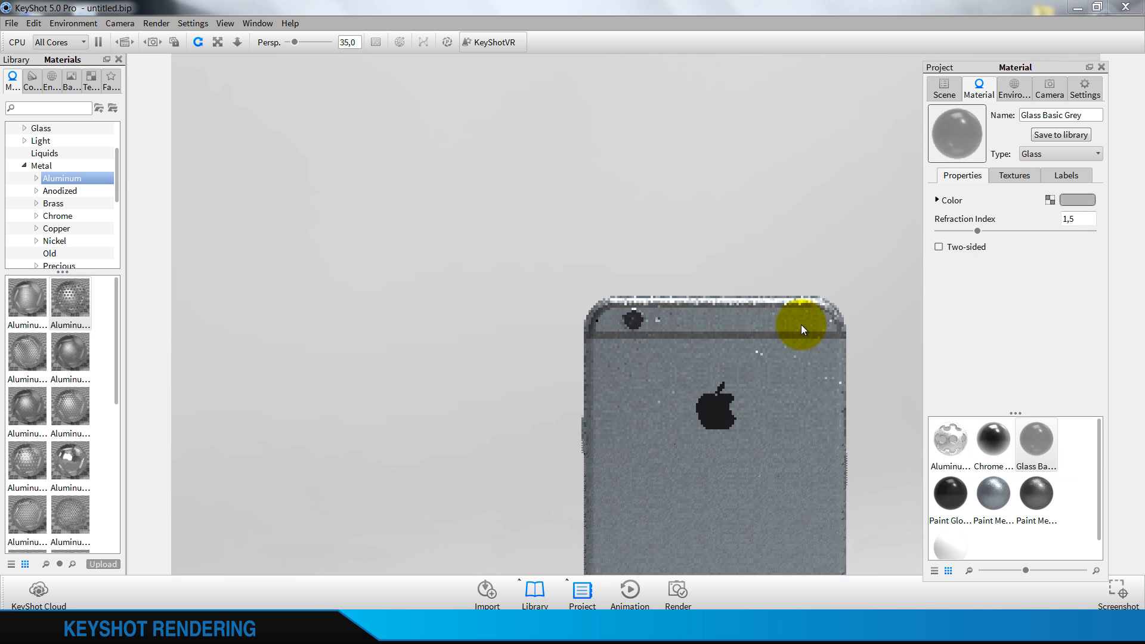
{"action": "scroll", "coordinate": [800, 325], "scroll_direction": "down", "scroll_amount": 12}
{"action": "left_click", "coordinate": [682, 366]}
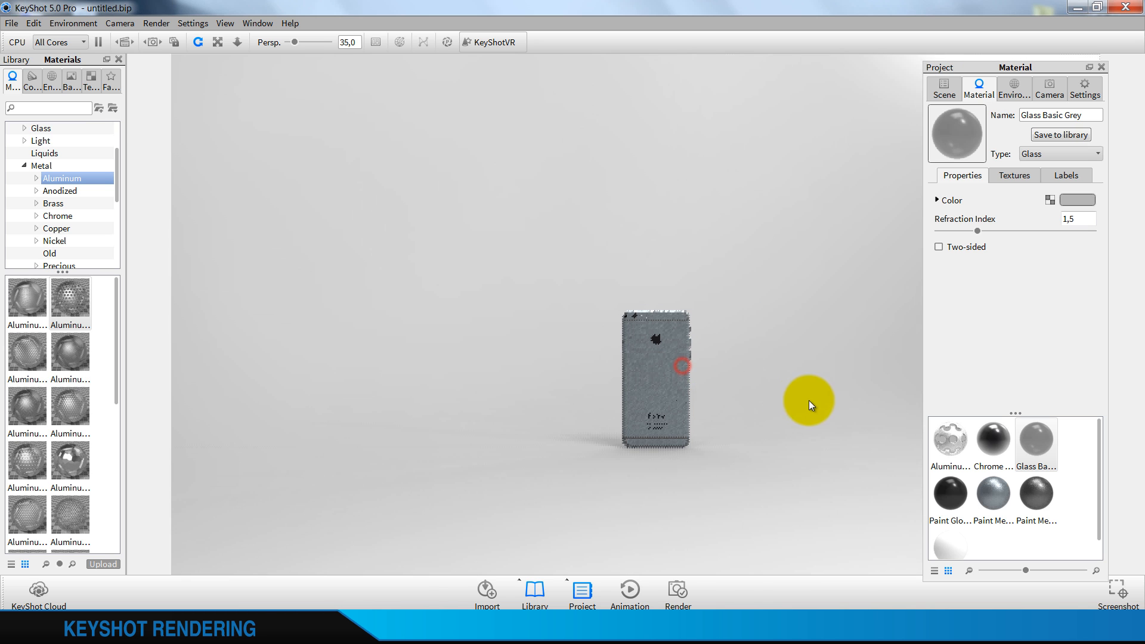
{"action": "scroll", "coordinate": [642, 393], "scroll_direction": "up", "scroll_amount": 6}
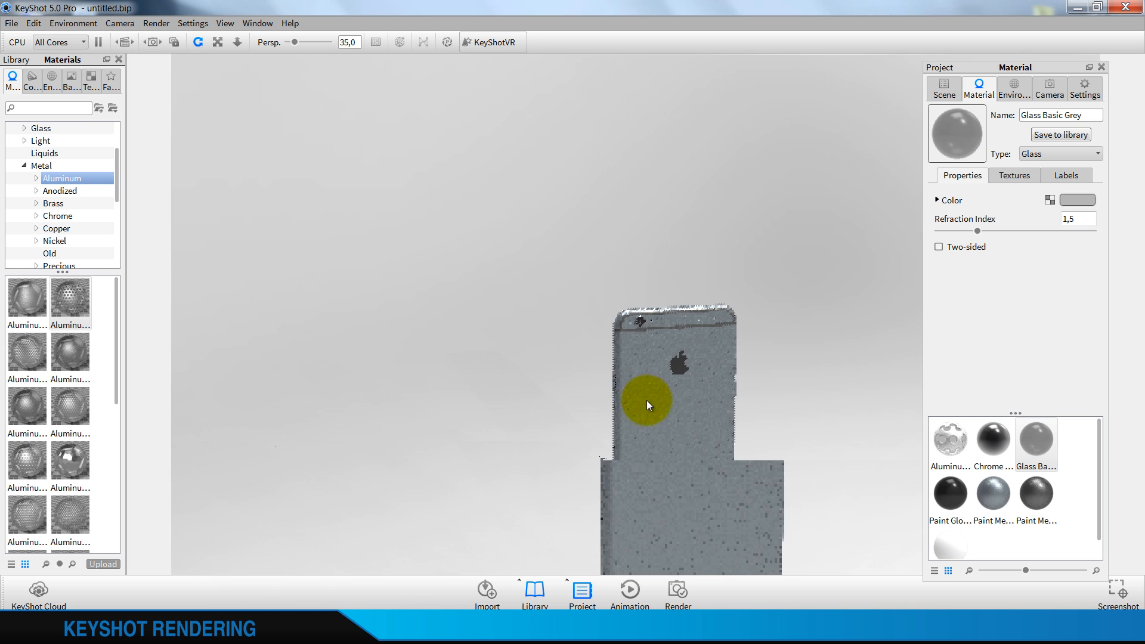
{"action": "left_click_drag", "start_coordinate": [646, 399], "coordinate": [650, 359]}
{"action": "right_click", "coordinate": [659, 359]}
{"action": "left_click", "coordinate": [673, 368]}
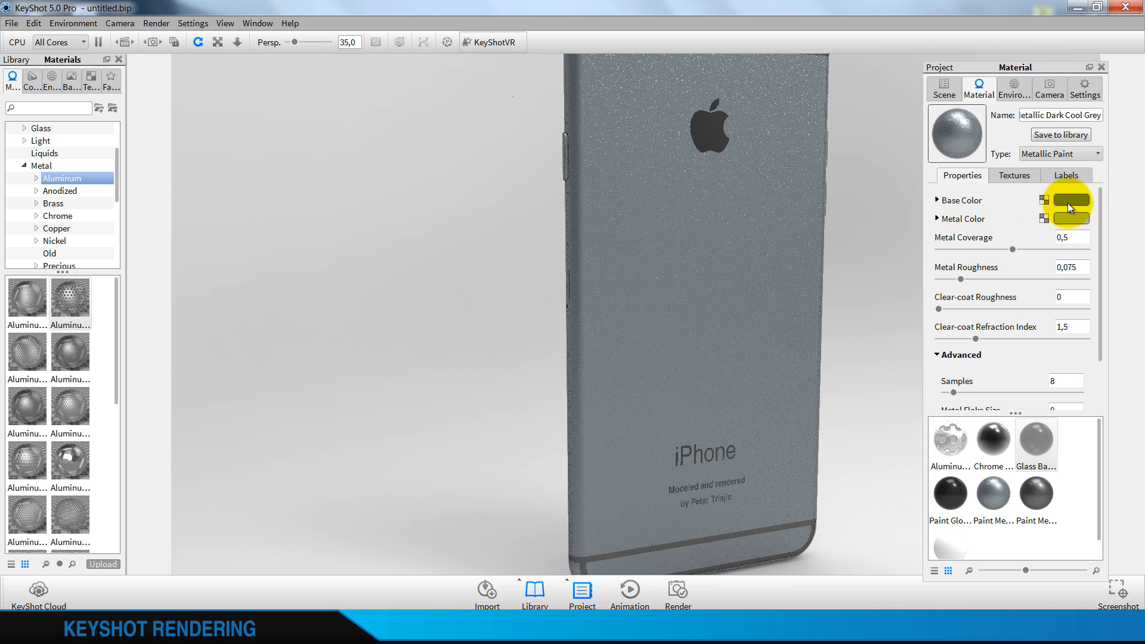
{"action": "left_click", "coordinate": [1067, 204]}
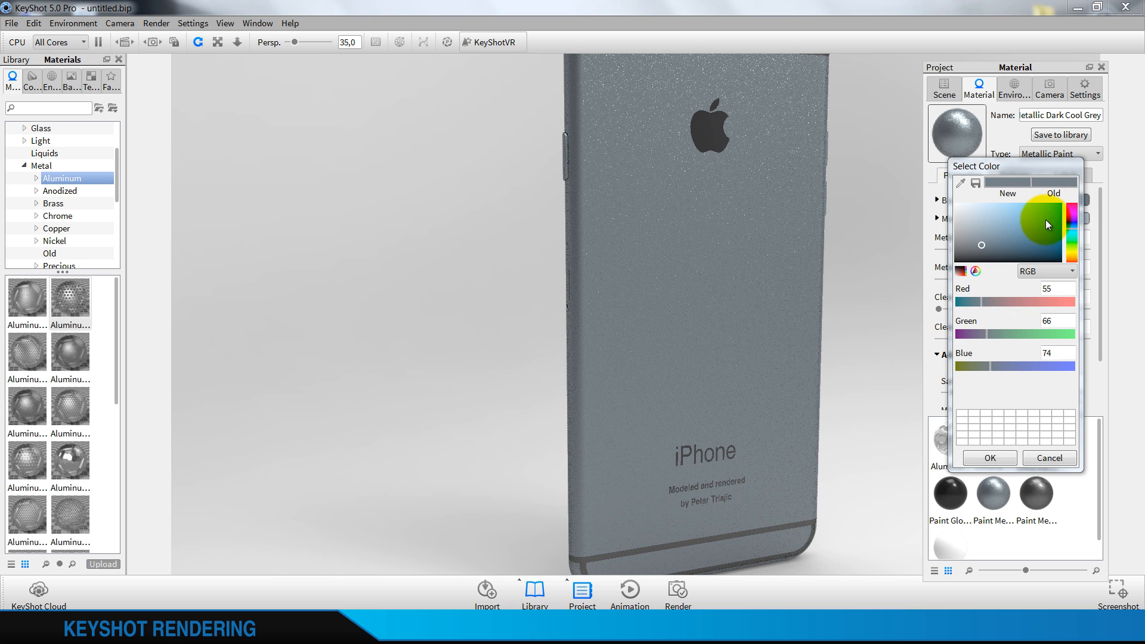
{"action": "left_click", "coordinate": [989, 245]}
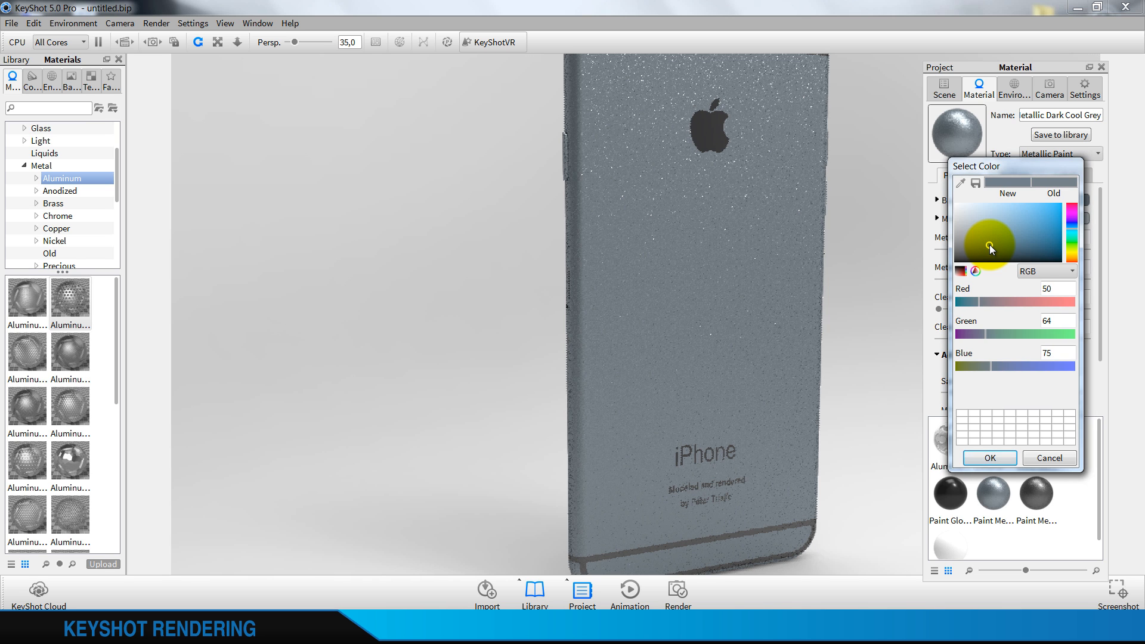
{"action": "left_click", "coordinate": [1005, 245]}
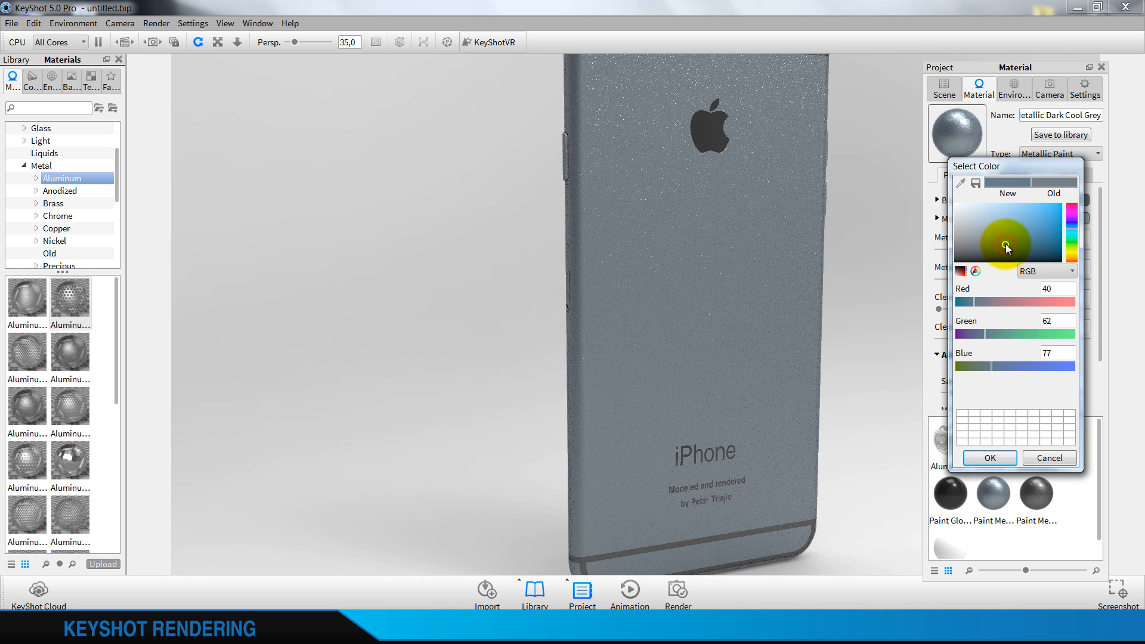
Refine the body paint's base color to Green 60 and Blue 75, keeping Red at 40, and accept it
{"action": "left_click", "coordinate": [1055, 291]}
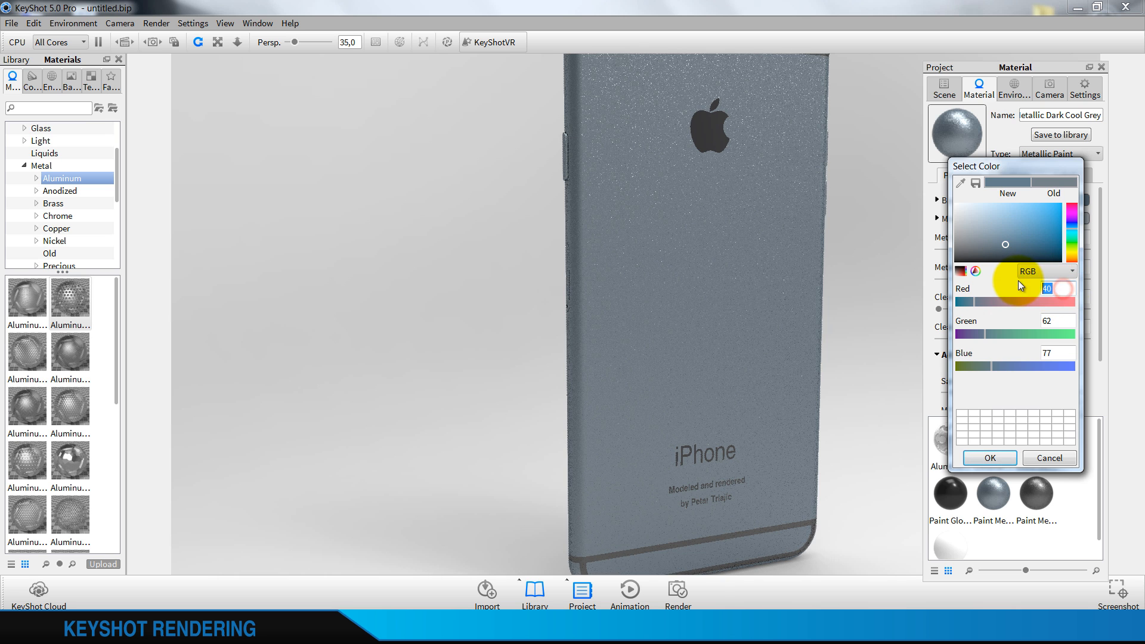
{"action": "double_click", "coordinate": [1060, 323]}
{"action": "left_click_drag", "start_coordinate": [1065, 351], "coordinate": [995, 349]}
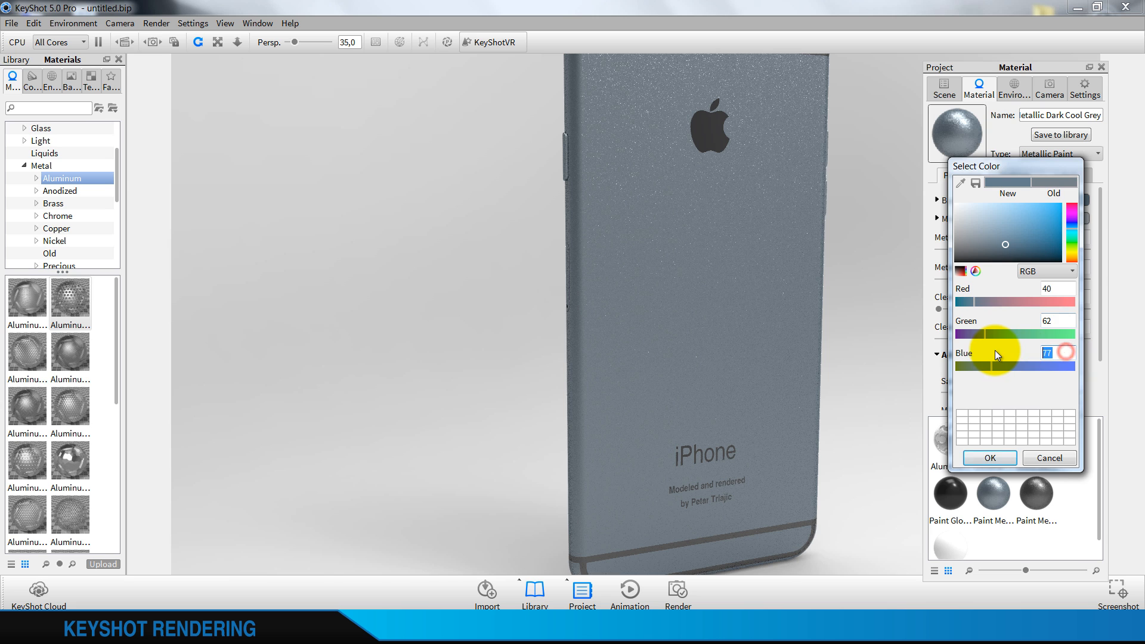
{"action": "type", "text": "75"}
{"action": "left_click_drag", "start_coordinate": [1065, 322], "coordinate": [981, 327]}
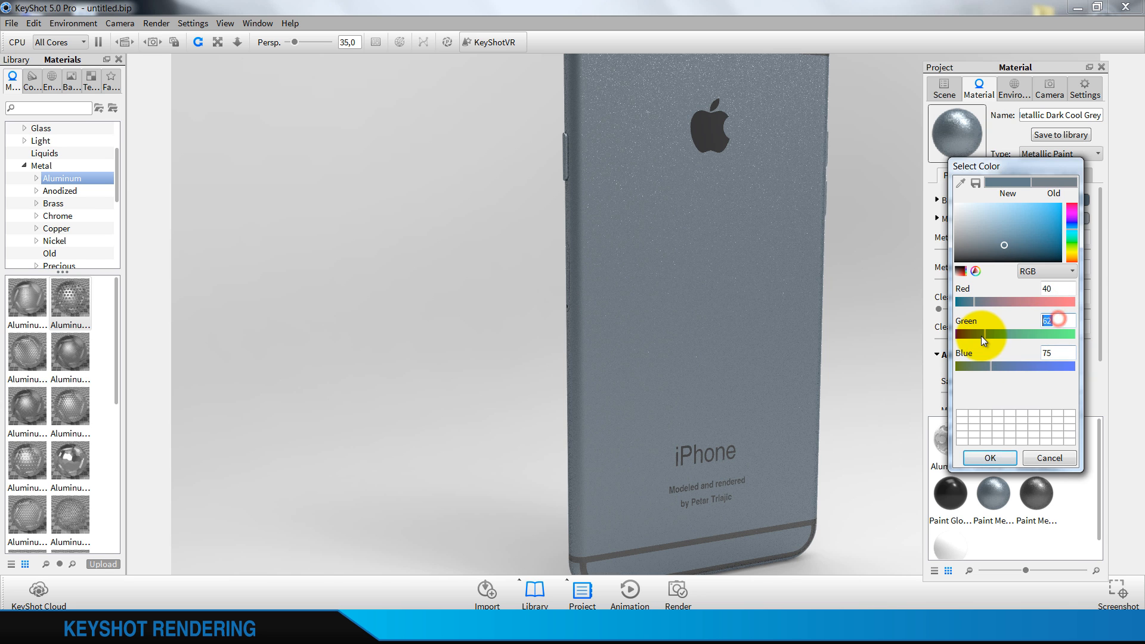
{"action": "type", "text": "60"}
{"action": "left_click", "coordinate": [1071, 289]}
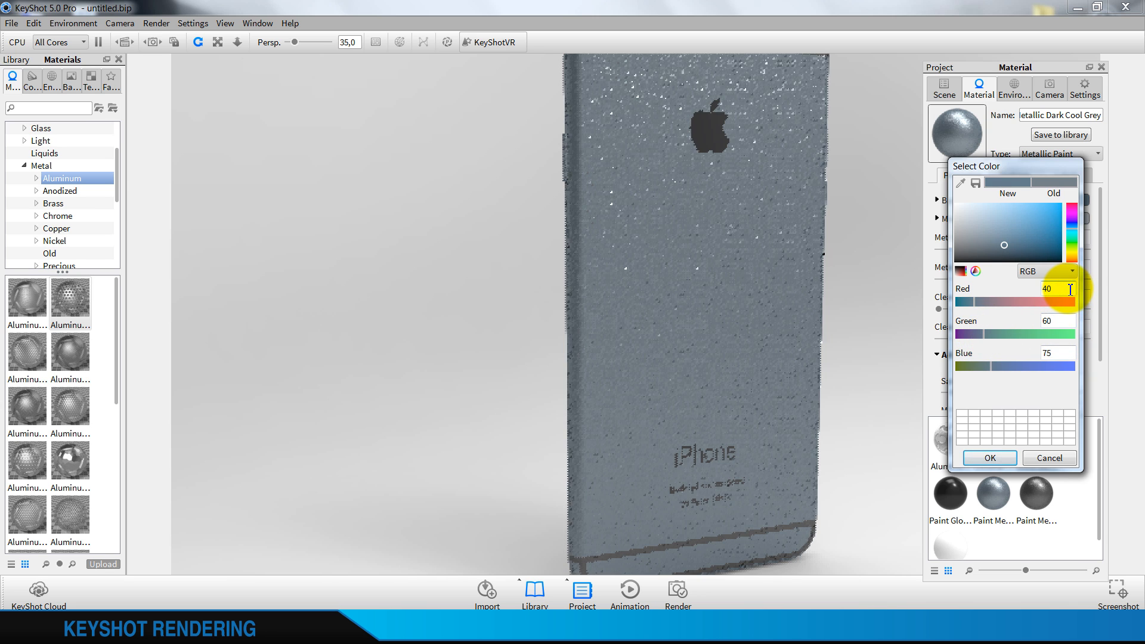
{"action": "left_click", "coordinate": [1001, 459]}
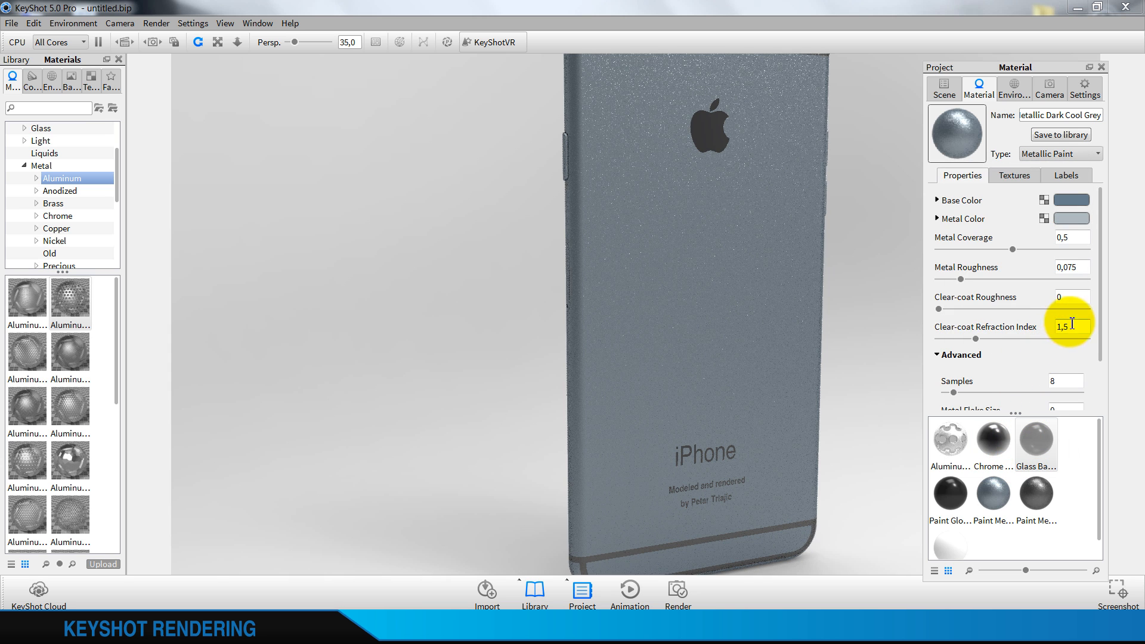
Set the body paint's metal roughness to 0,05 and its samples to 16
{"action": "left_click", "coordinate": [1083, 266]}
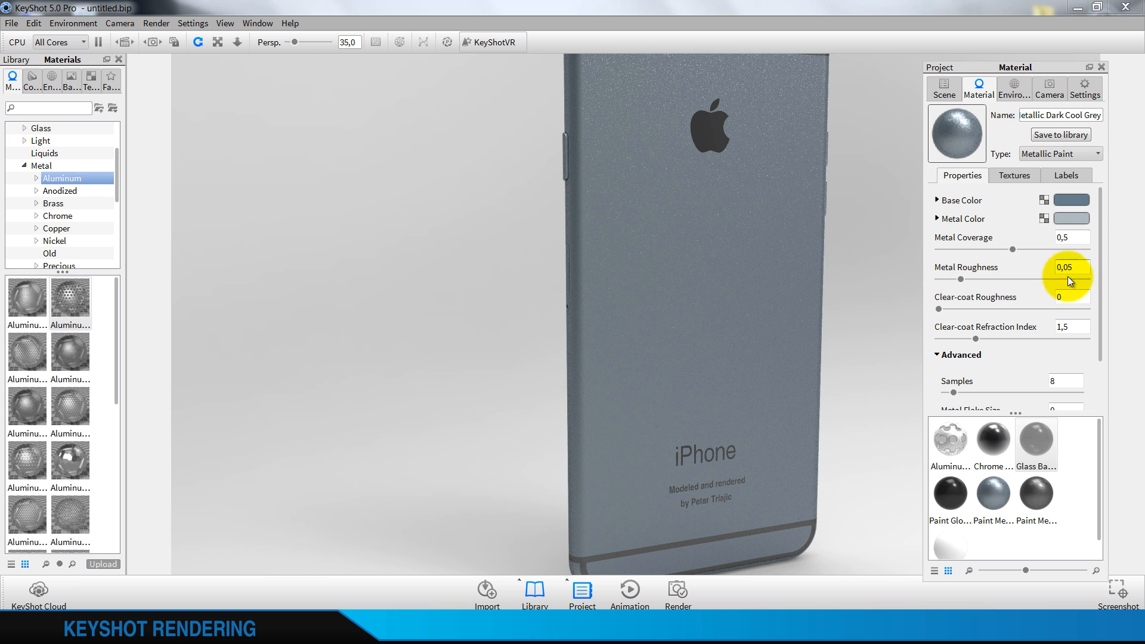
{"action": "left_click", "coordinate": [1073, 293]}
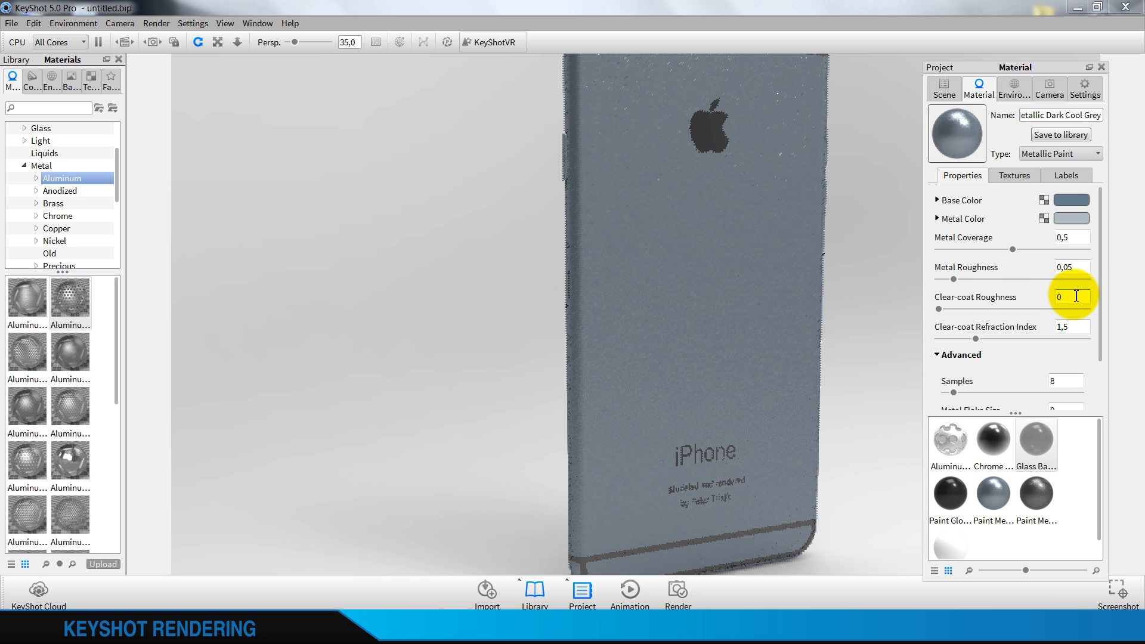
{"action": "scroll", "coordinate": [1071, 285], "scroll_direction": "down", "scroll_amount": 2}
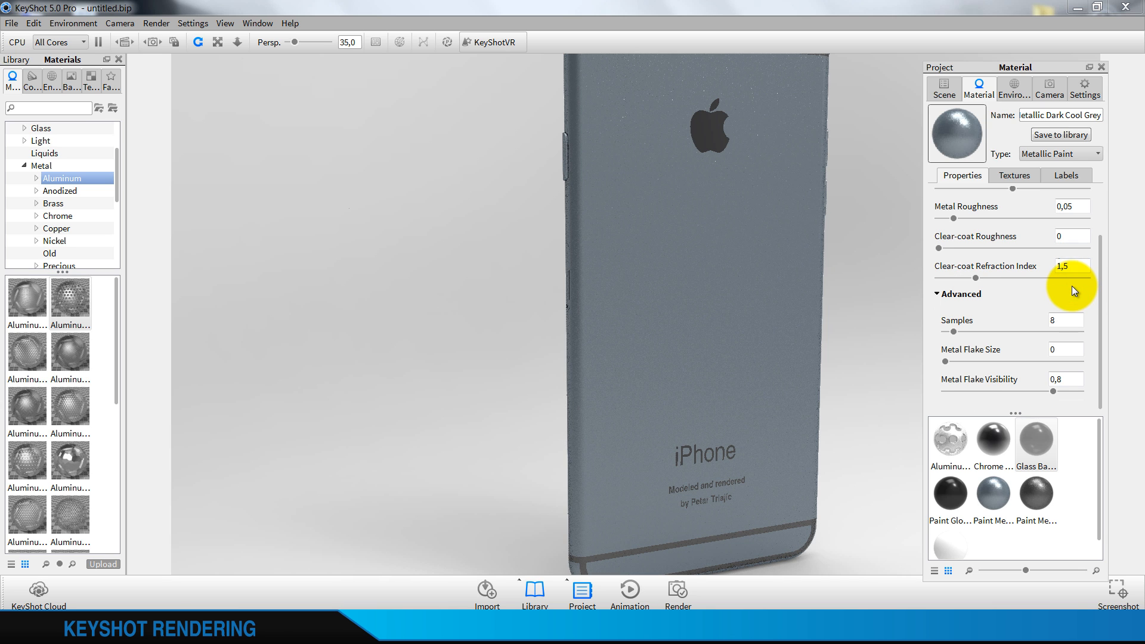
{"action": "left_click_drag", "start_coordinate": [1067, 320], "coordinate": [1047, 325]}
{"action": "type", "text": "16"}
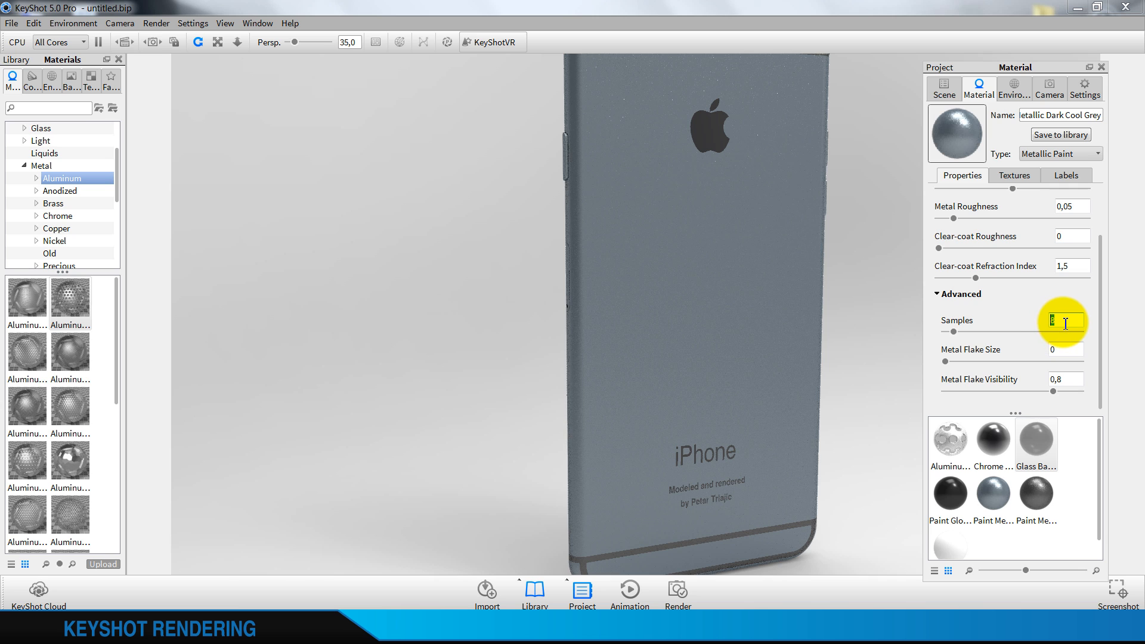
{"action": "left_click", "coordinate": [1075, 348]}
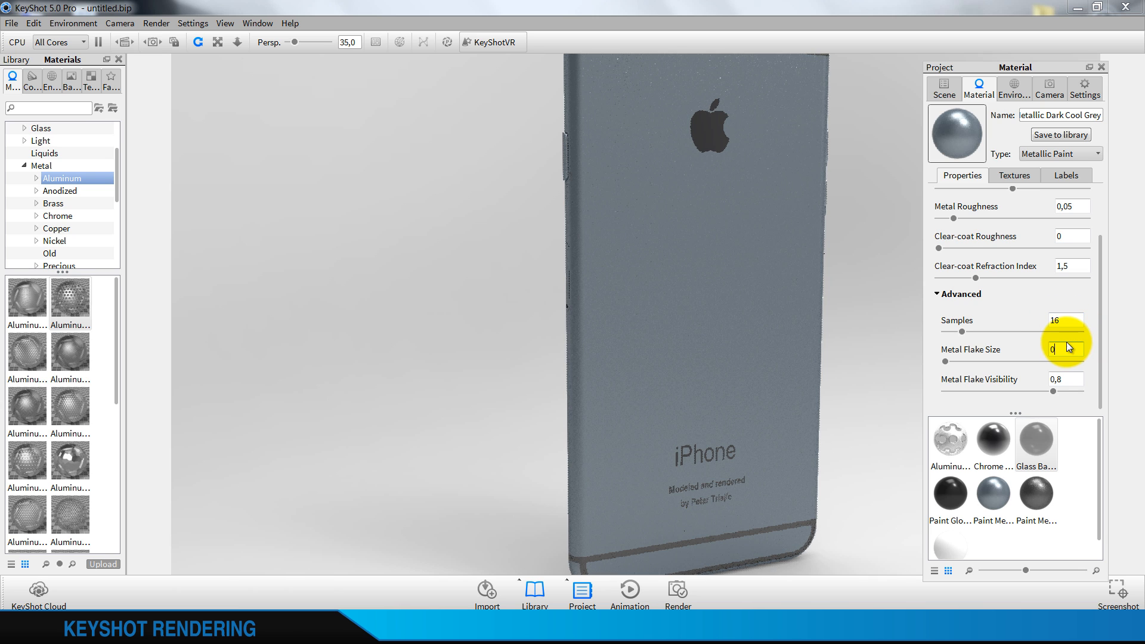
Edit the metallic jet black paint on the phone's rear band, setting samples to 16 and metal roughness to 0,05
{"action": "right_click", "coordinate": [748, 532]}
{"action": "left_click", "coordinate": [781, 288]}
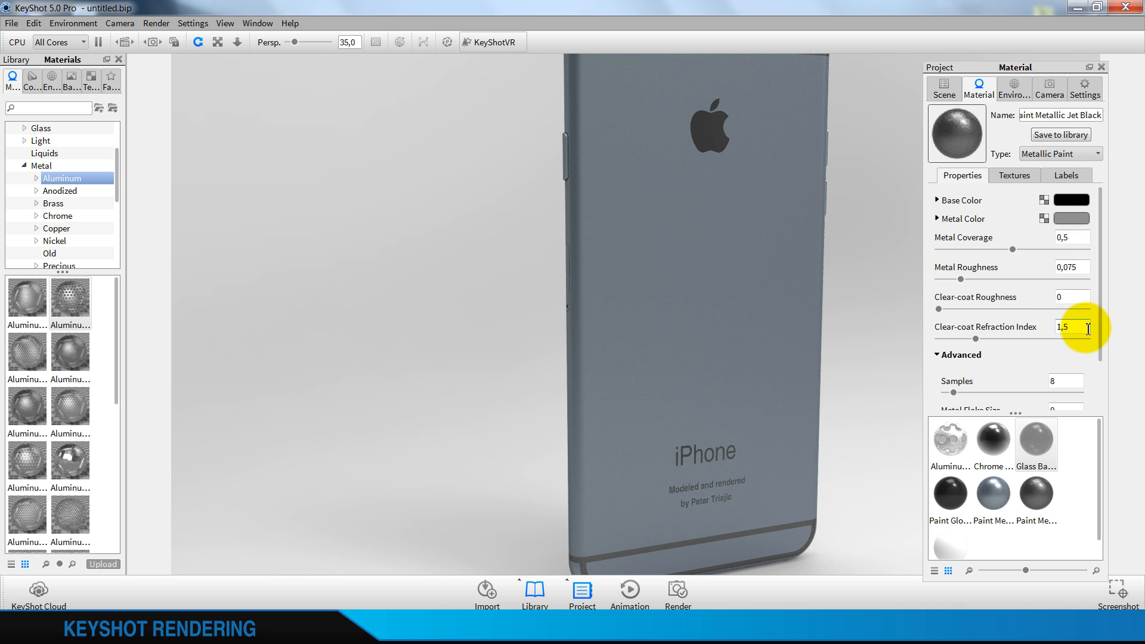
{"action": "scroll", "coordinate": [1088, 327], "scroll_direction": "down", "scroll_amount": 1}
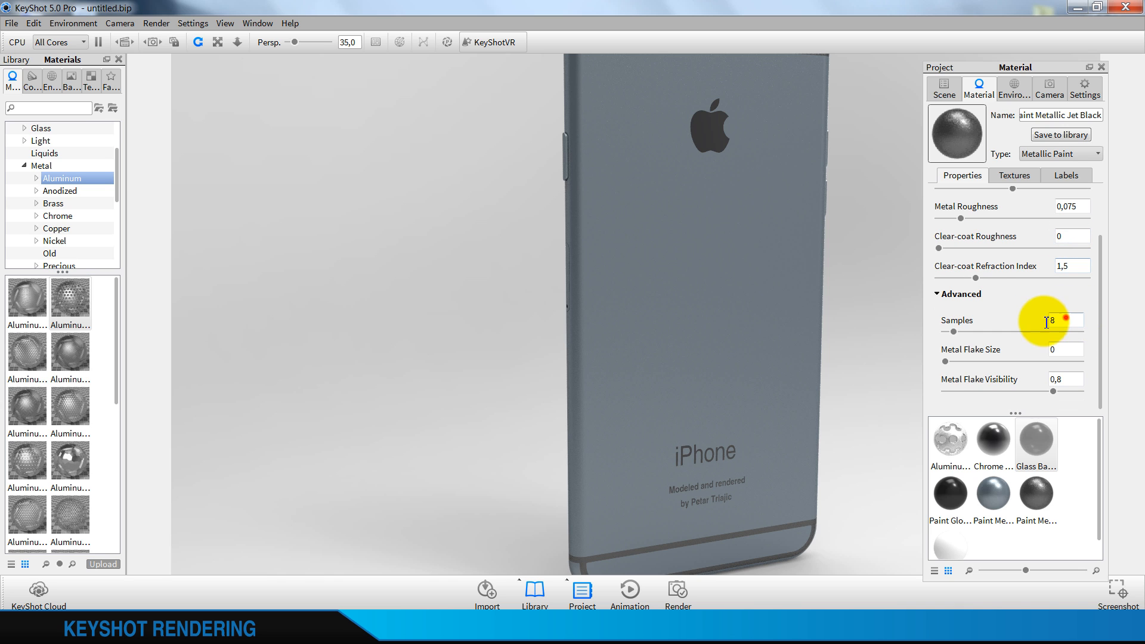
{"action": "double_click", "coordinate": [1064, 320]}
{"action": "type", "text": "16"}
{"action": "double_click", "coordinate": [1070, 206]}
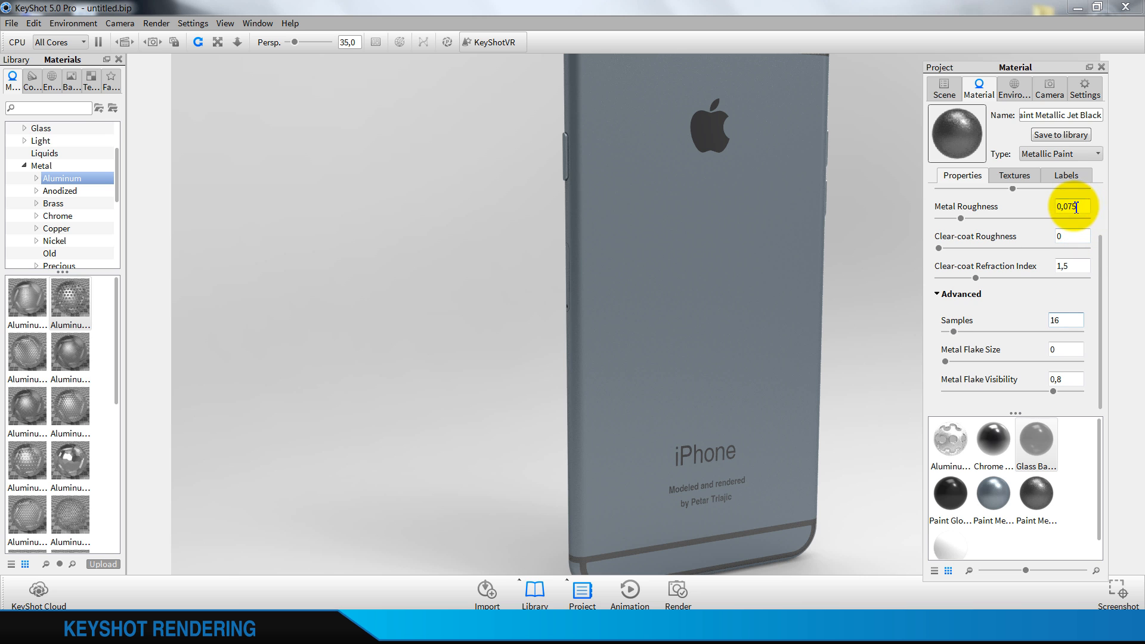
{"action": "type", "text": "0,05"}
{"action": "left_click", "coordinate": [1075, 241]}
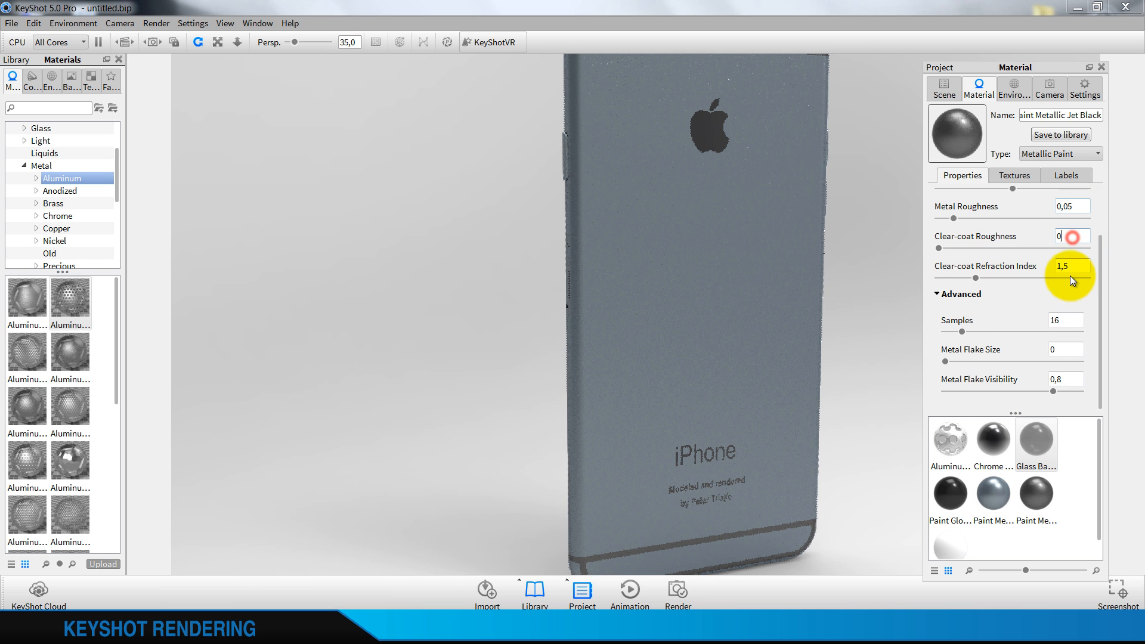
{"action": "scroll", "coordinate": [1070, 244], "scroll_direction": "up", "scroll_amount": 1}
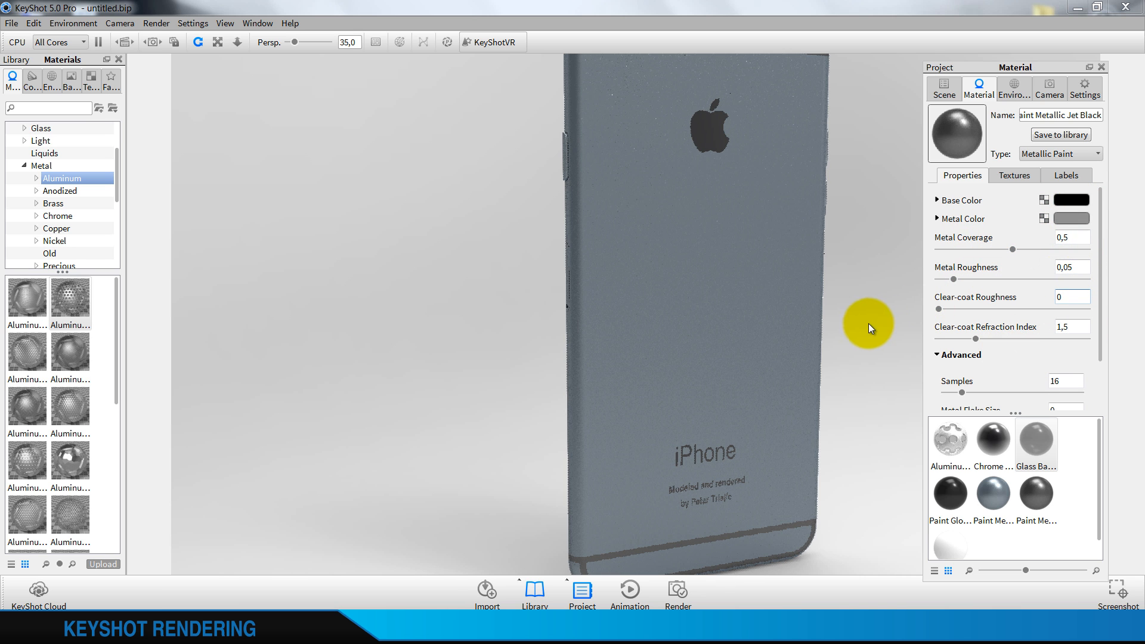
Turn the phone to show its front and save the scene on the Desktop as "Keyshot tutorial" in BIP format
{"action": "scroll", "coordinate": [692, 306], "scroll_direction": "down", "scroll_amount": 3}
{"action": "left_click", "coordinate": [593, 292]}
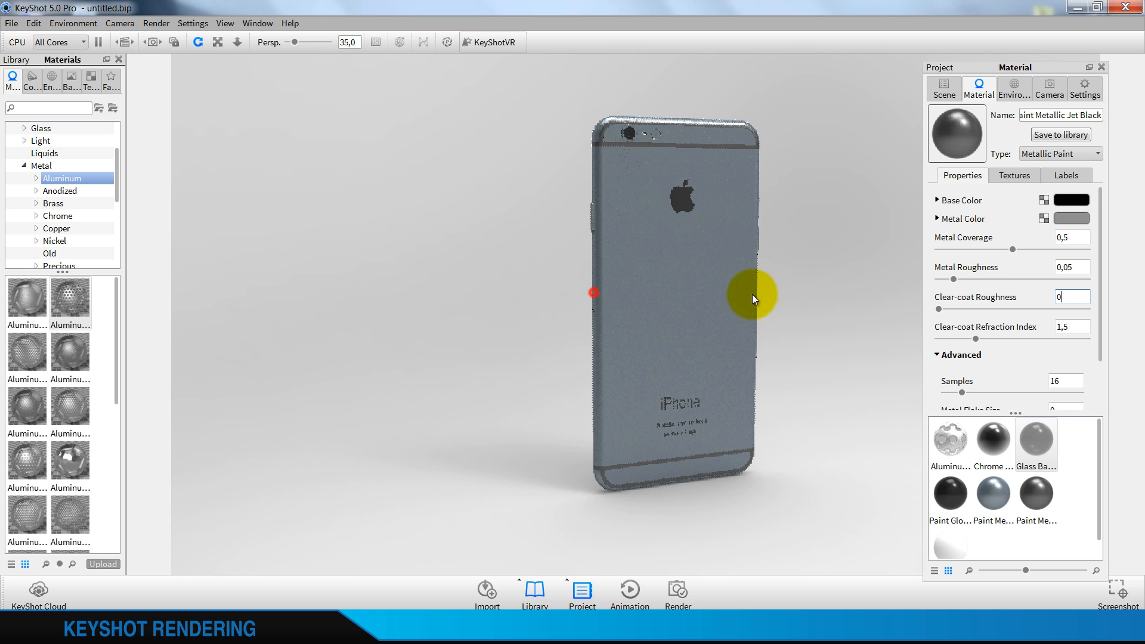
{"action": "left_click_drag", "start_coordinate": [583, 330], "coordinate": [869, 352]}
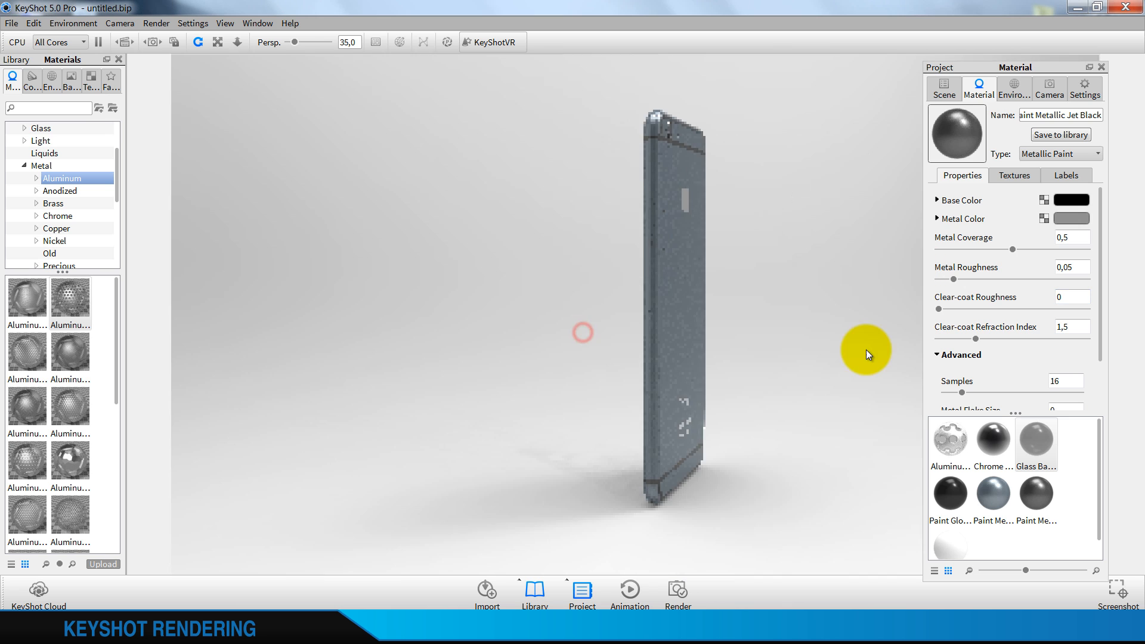
{"action": "left_click_drag", "start_coordinate": [556, 330], "coordinate": [610, 313]}
{"action": "left_click_drag", "start_coordinate": [498, 319], "coordinate": [767, 365]}
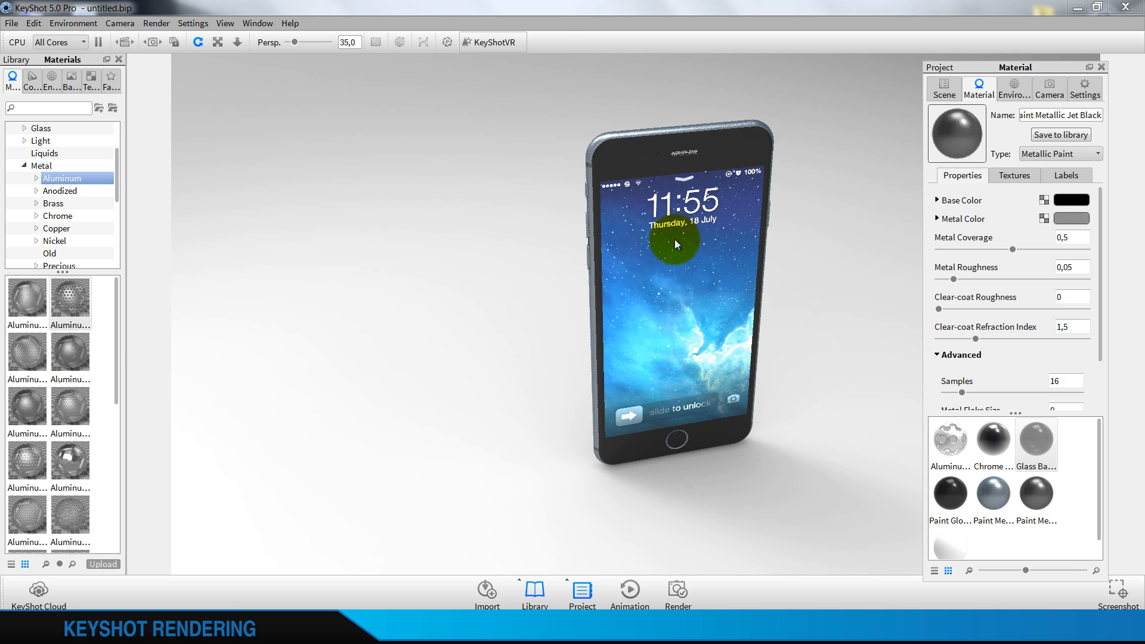
{"action": "key", "text": "ctrl+s"}
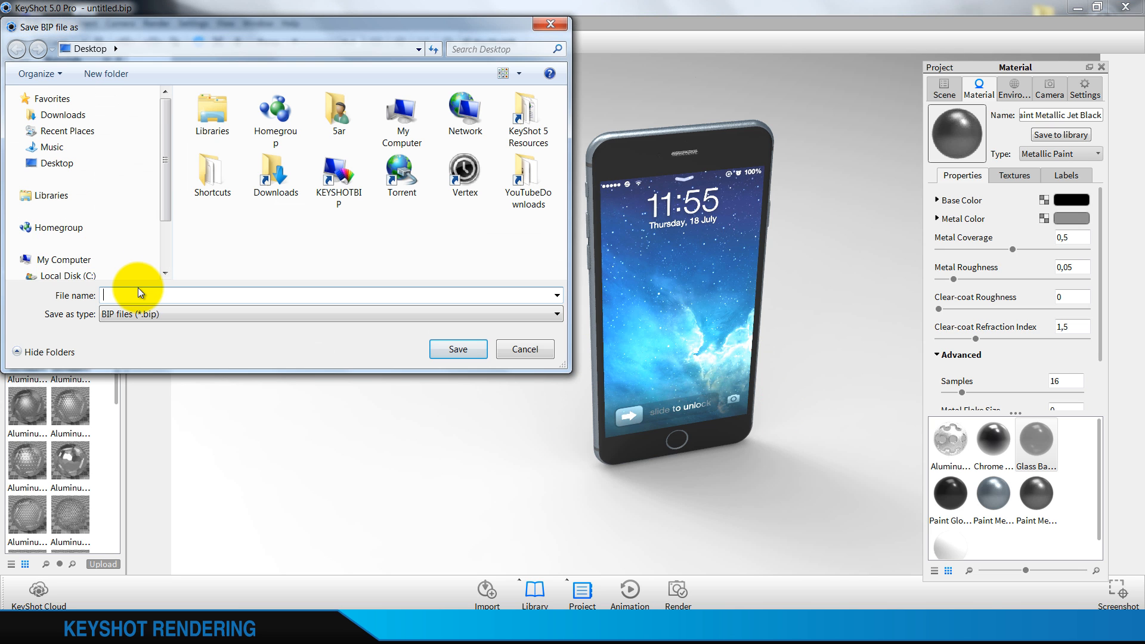
{"action": "type", "text": "Keysh"}
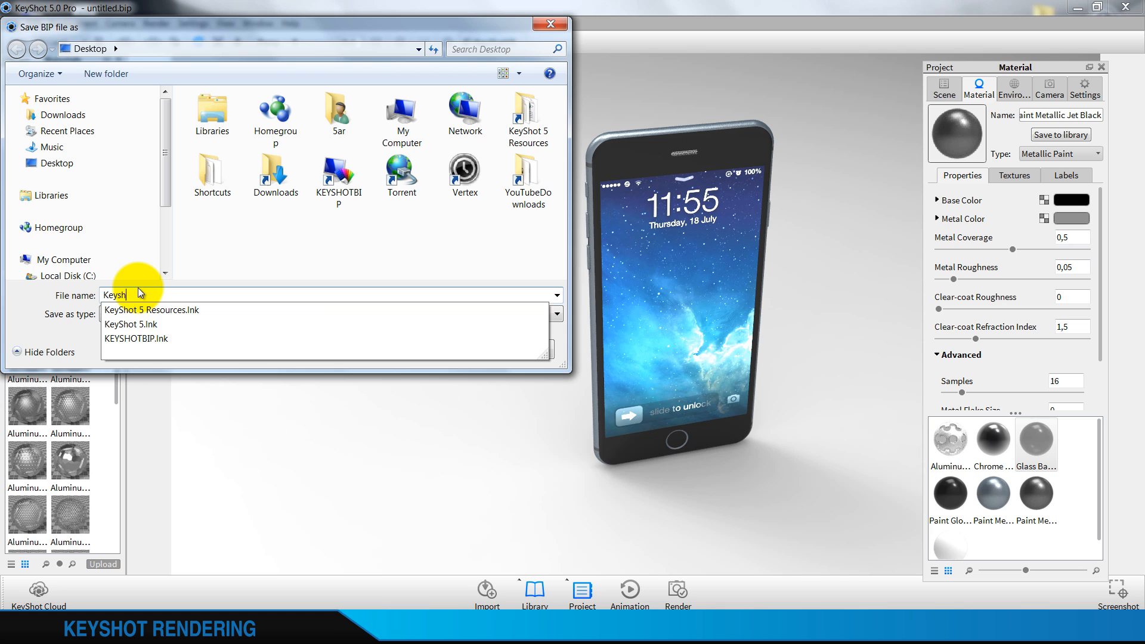
{"action": "type", "text": "ot tu"}
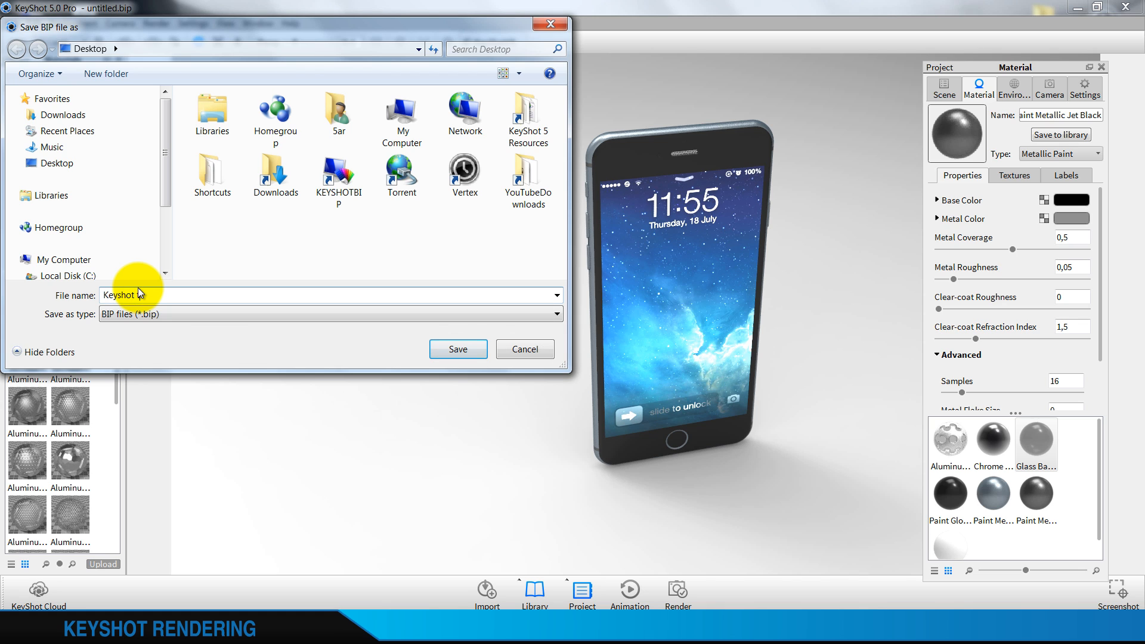
{"action": "type", "text": "torial"}
{"action": "key", "text": "Return"}
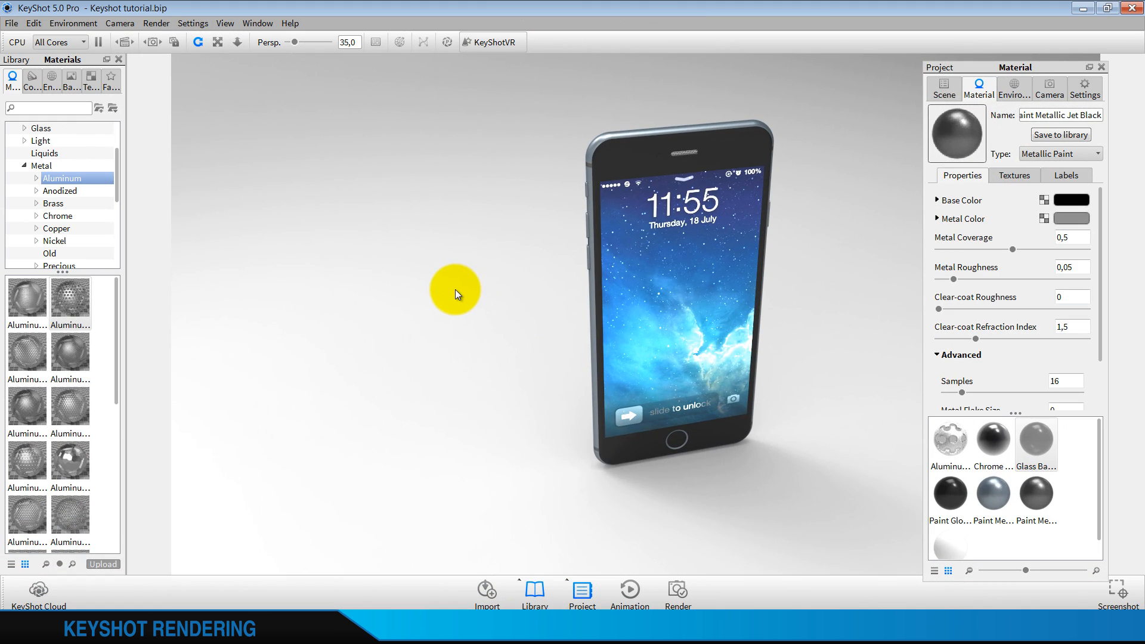
Open the Apple logo's Chrome Black material on the phone's back and inspect its roughness setting
{"action": "scroll", "coordinate": [760, 255], "scroll_direction": "down", "scroll_amount": 3}
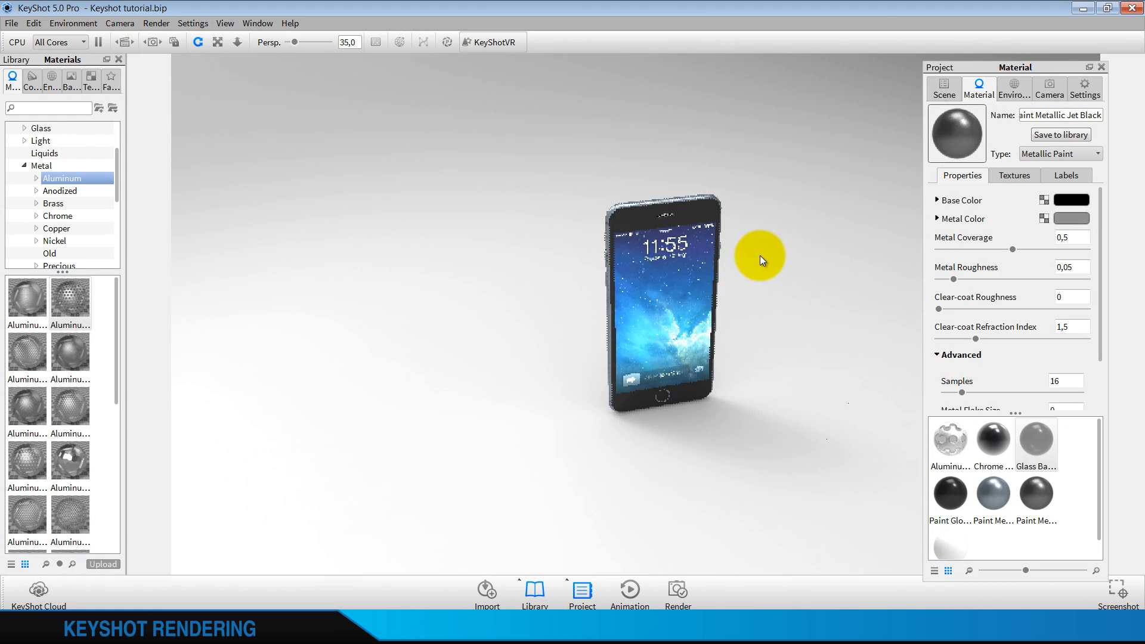
{"action": "scroll", "coordinate": [759, 259], "scroll_direction": "up", "scroll_amount": 3}
{"action": "left_click_drag", "start_coordinate": [753, 271], "coordinate": [759, 316]}
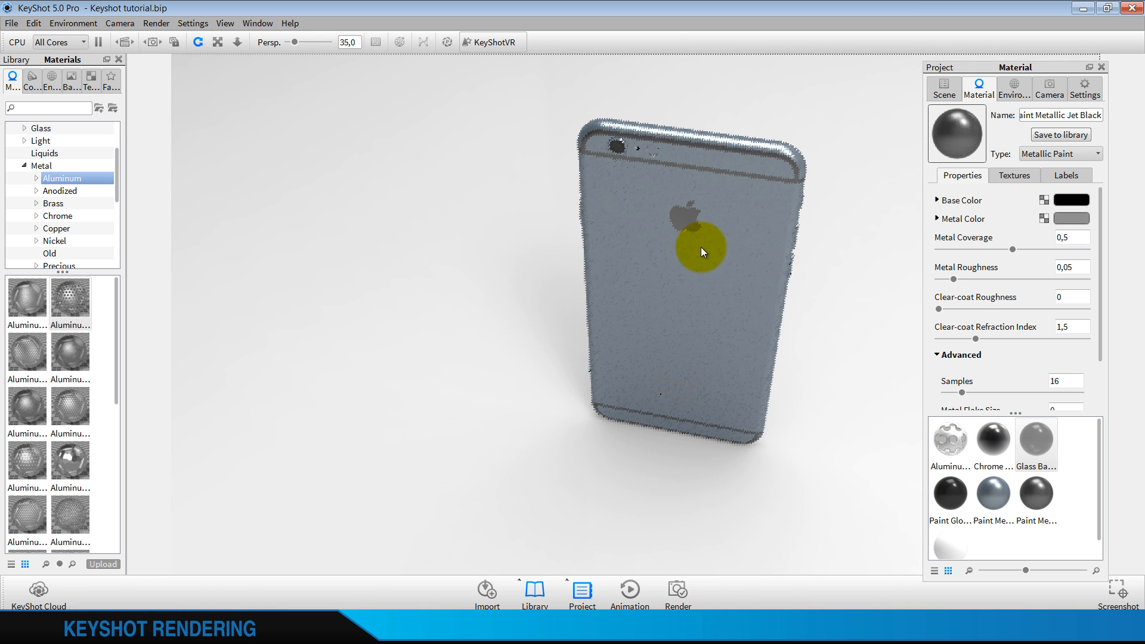
{"action": "scroll", "coordinate": [697, 241], "scroll_direction": "up", "scroll_amount": 5}
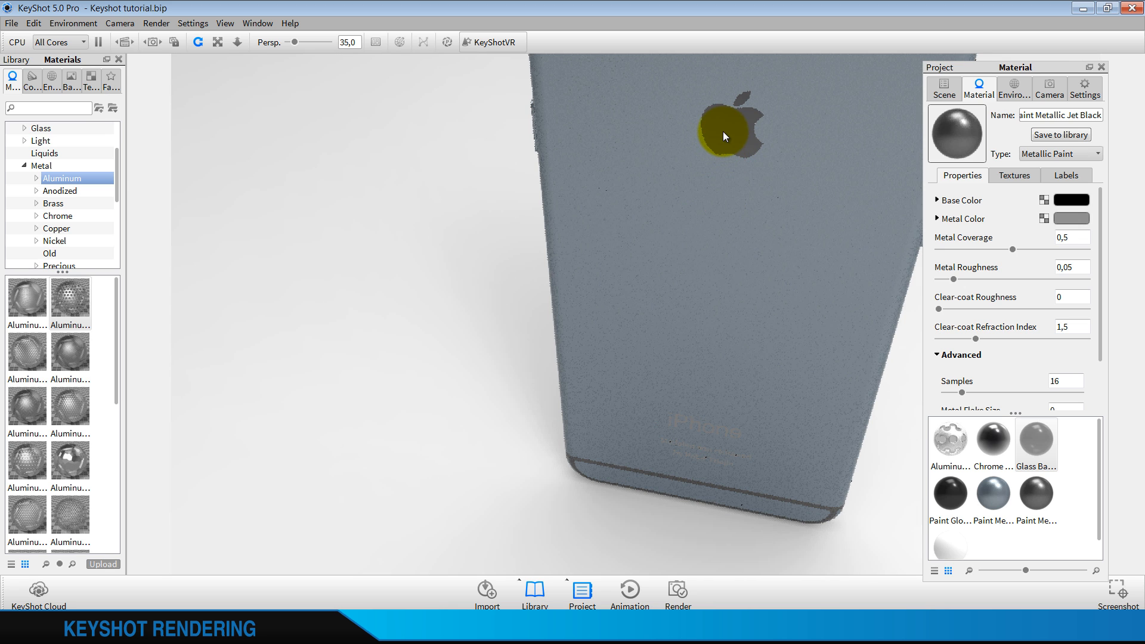
{"action": "right_click", "coordinate": [722, 131]}
{"action": "left_click", "coordinate": [776, 169]}
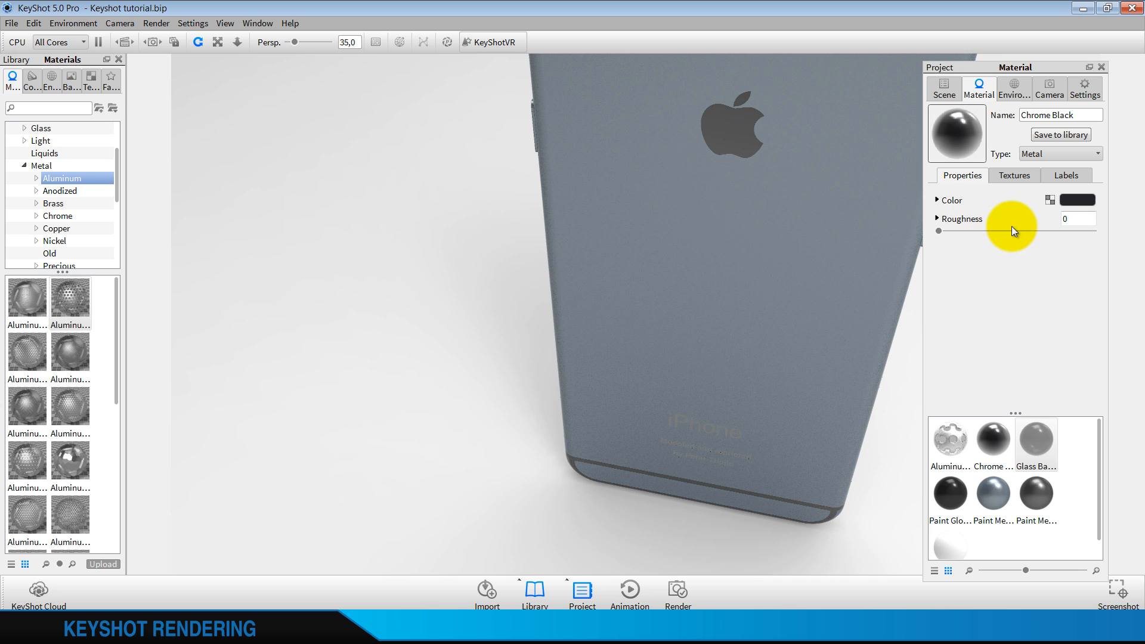
{"action": "left_click", "coordinate": [980, 220]}
{"action": "left_click", "coordinate": [980, 220]}
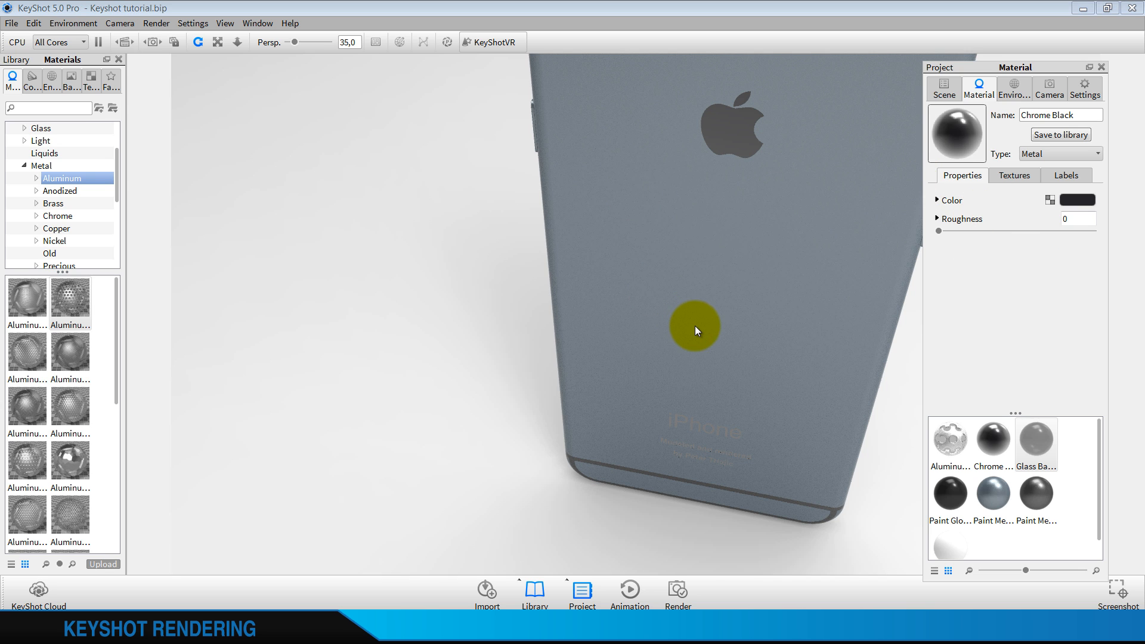
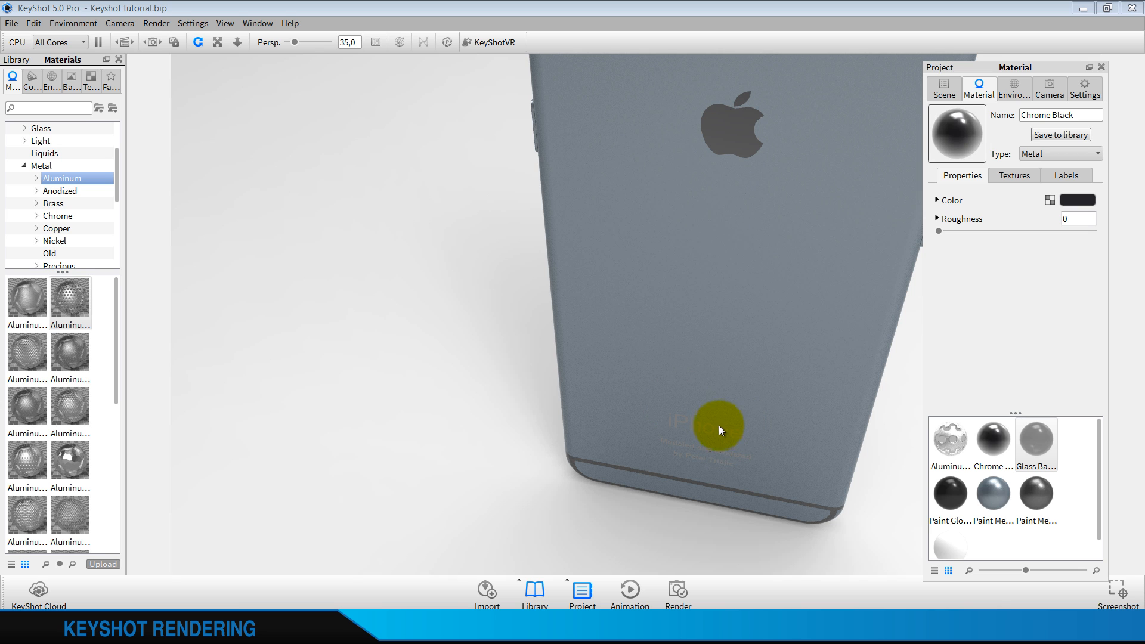
Apply Paint Matte Black from the library's matte paints to the Apple logo and lettering on the phone's back
{"action": "left_click", "coordinate": [24, 165]}
{"action": "left_click", "coordinate": [34, 204]}
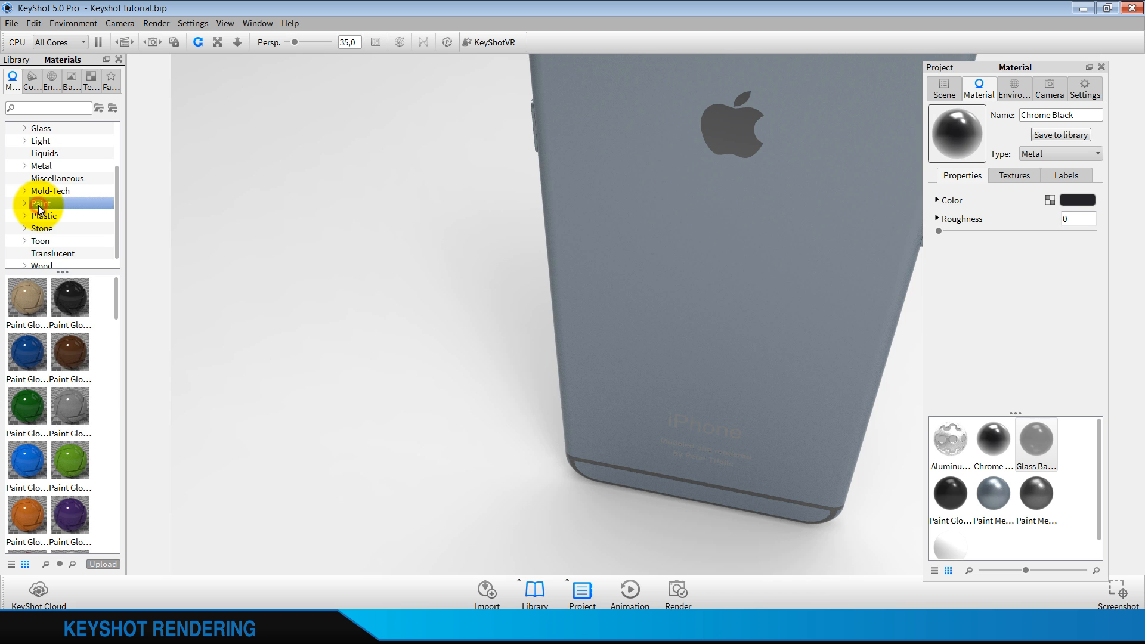
{"action": "double_click", "coordinate": [42, 203]}
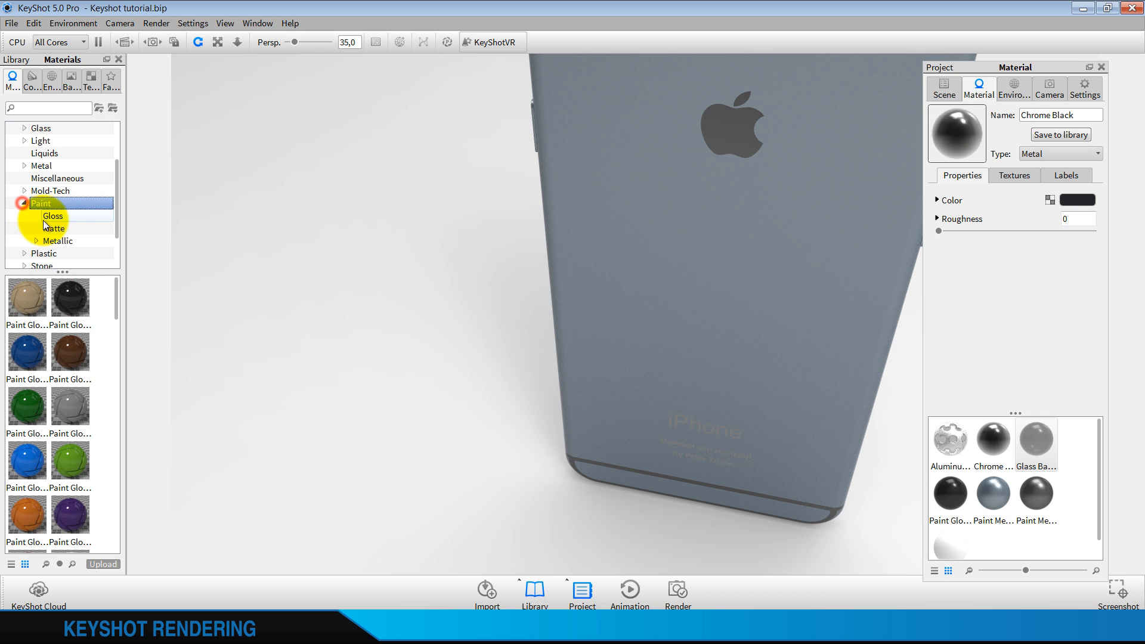
{"action": "left_click", "coordinate": [54, 228]}
{"action": "mouse_move", "coordinate": [70, 307]}
{"action": "left_mouse_down"}
{"action": "mouse_move", "coordinate": [689, 166]}
{"action": "mouse_move", "coordinate": [686, 146]}
{"action": "left_mouse_up"}
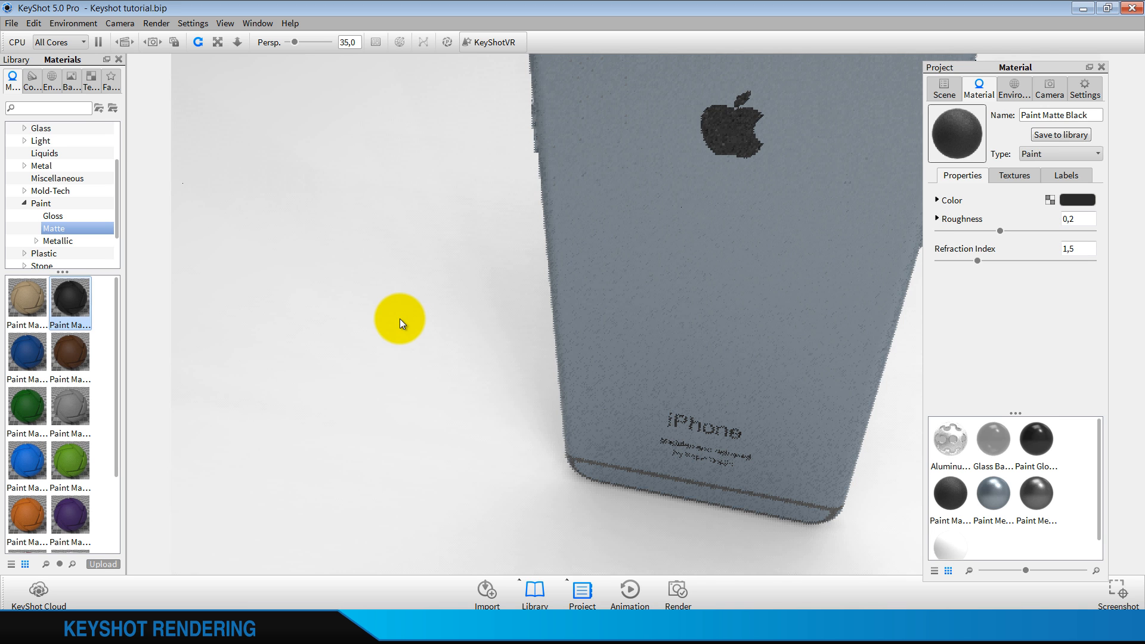
Set the matte black paint's roughness to 0,001 and its refraction index to 1,4
{"action": "left_click", "coordinate": [1088, 223]}
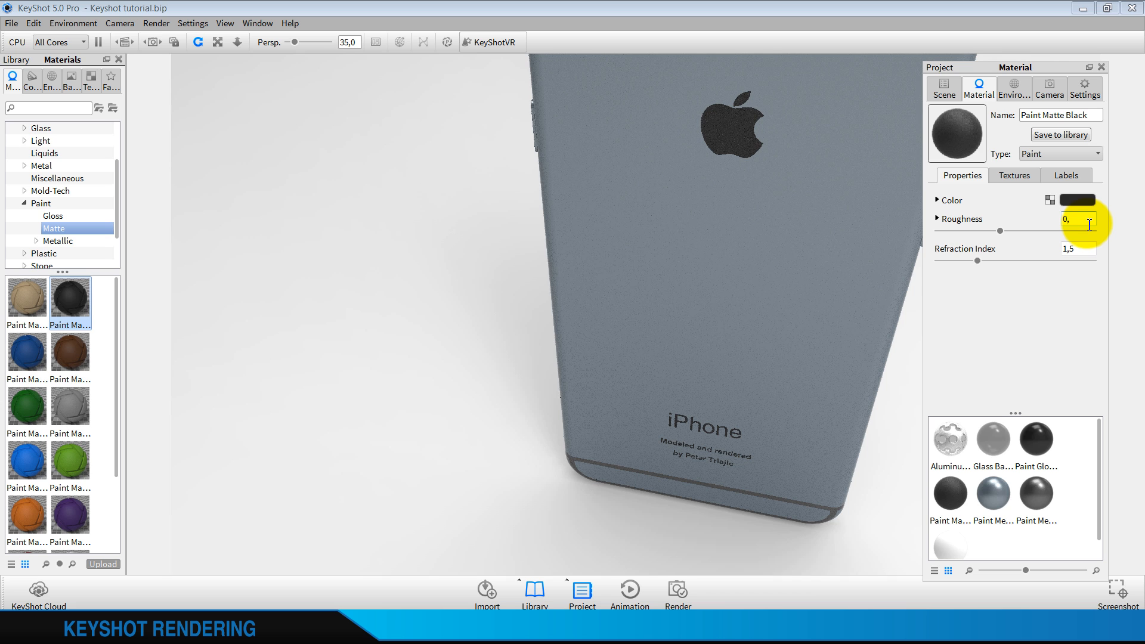
{"action": "type", "text": "0,001"}
{"action": "left_click", "coordinate": [1086, 245]}
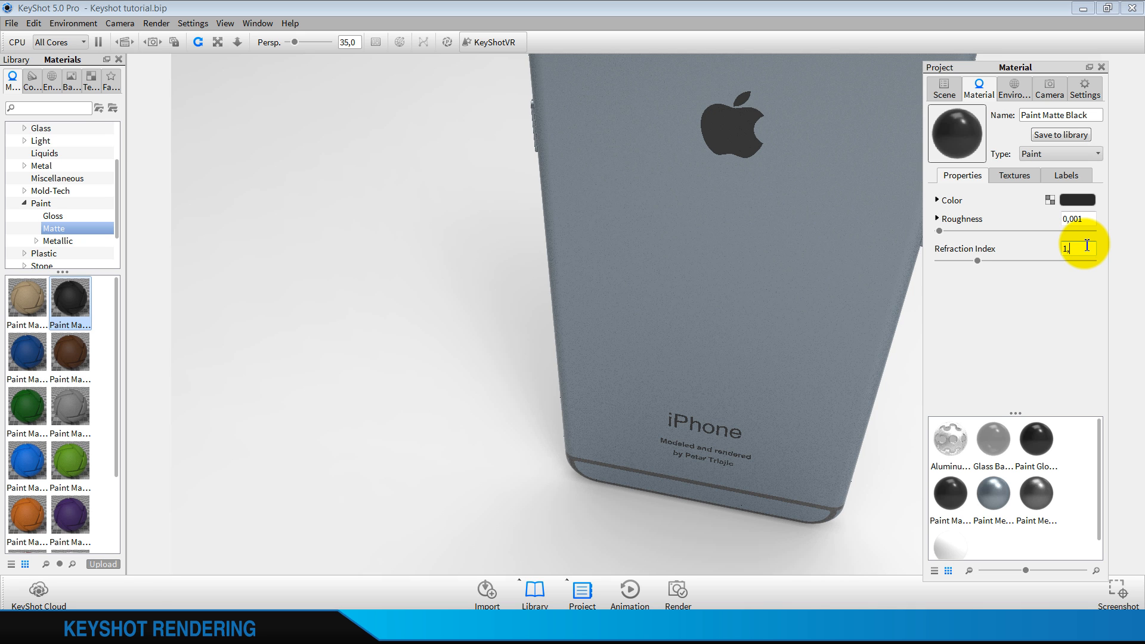
{"action": "type", "text": "4"}
{"action": "key", "text": "Return"}
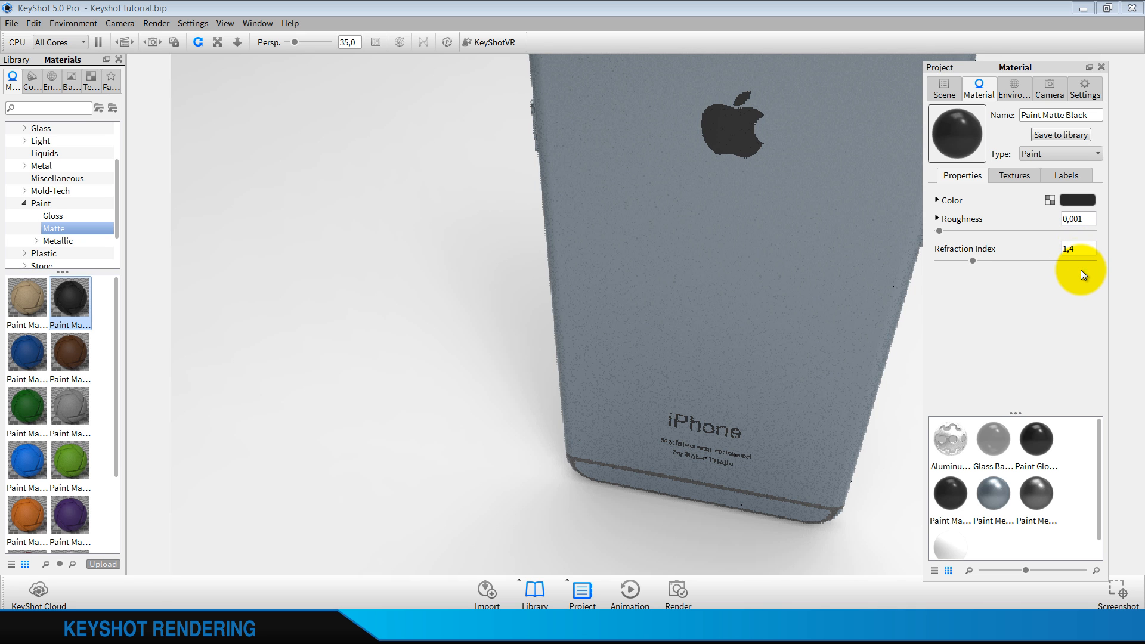
Set the matte black paint's roughness samples to 16
{"action": "scroll", "coordinate": [661, 291], "scroll_direction": "down", "scroll_amount": 5}
{"action": "left_click_drag", "start_coordinate": [658, 346], "coordinate": [820, 269]}
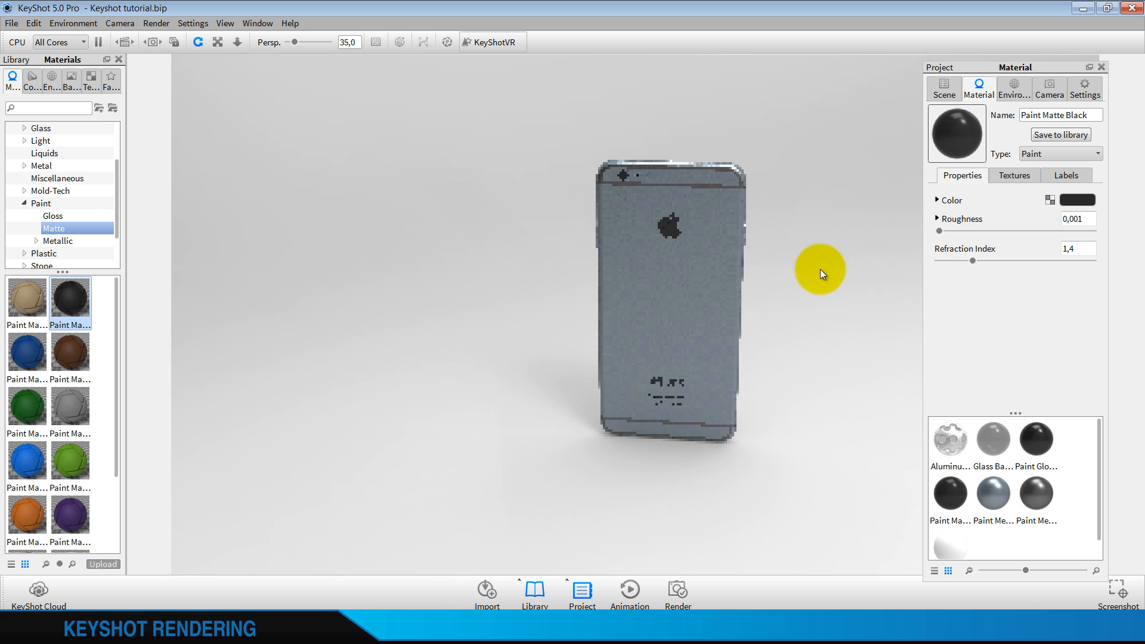
{"action": "left_click", "coordinate": [969, 218]}
{"action": "left_click", "coordinate": [1078, 254]}
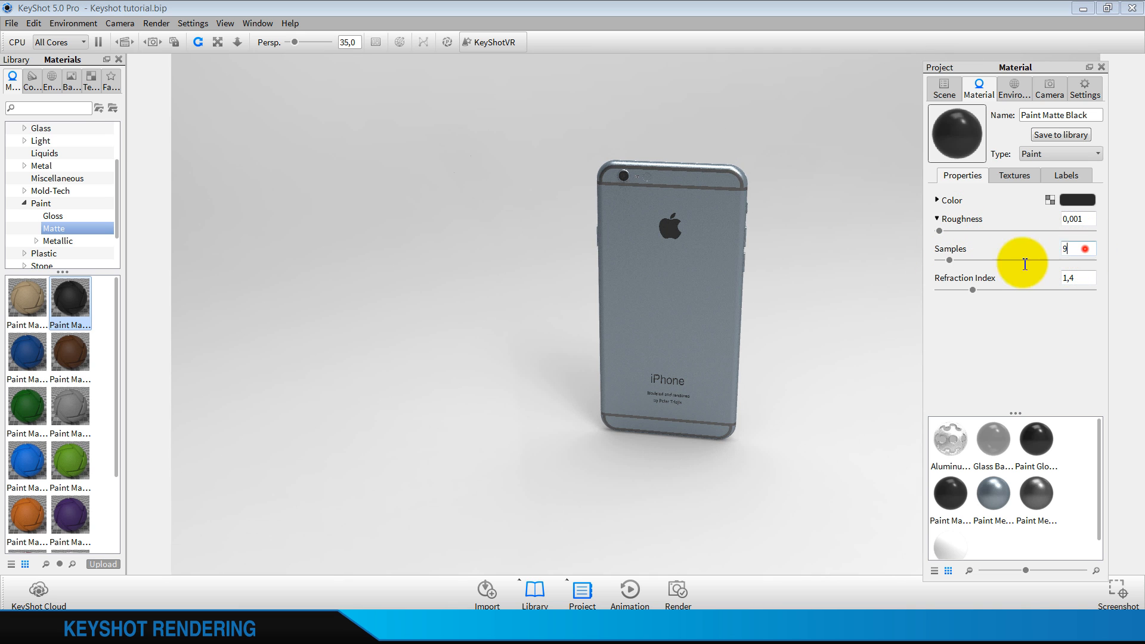
{"action": "type", "text": "16"}
{"action": "left_click", "coordinate": [1082, 281]}
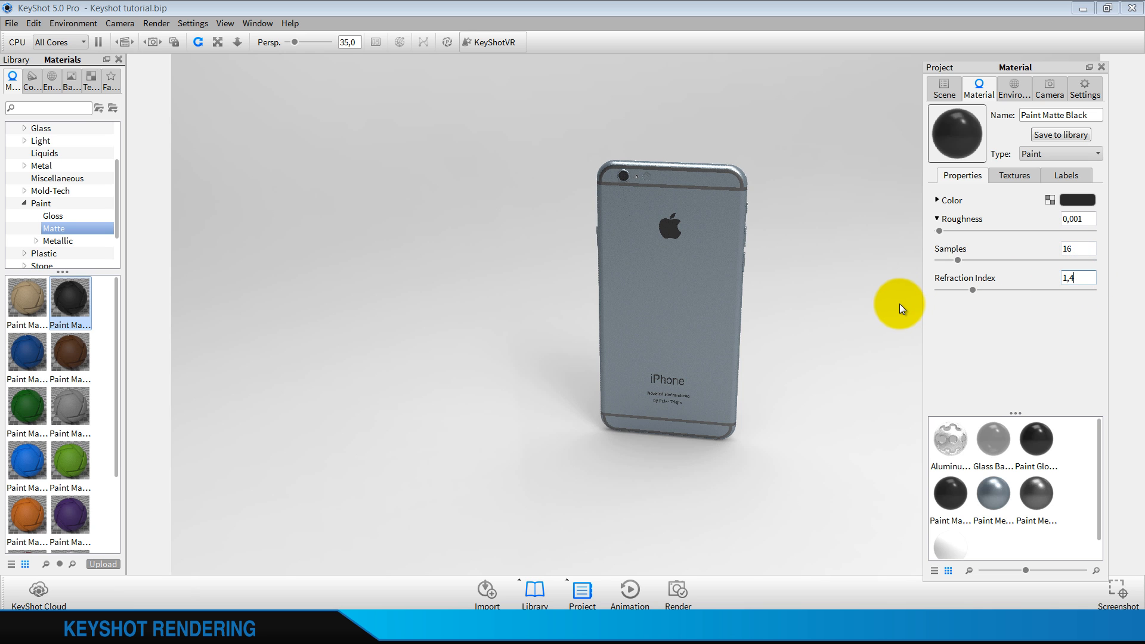
Switch the environment background to a plain color and rotate the HDRI lighting to 123,5
{"action": "left_click_drag", "start_coordinate": [896, 302], "coordinate": [413, 220]}
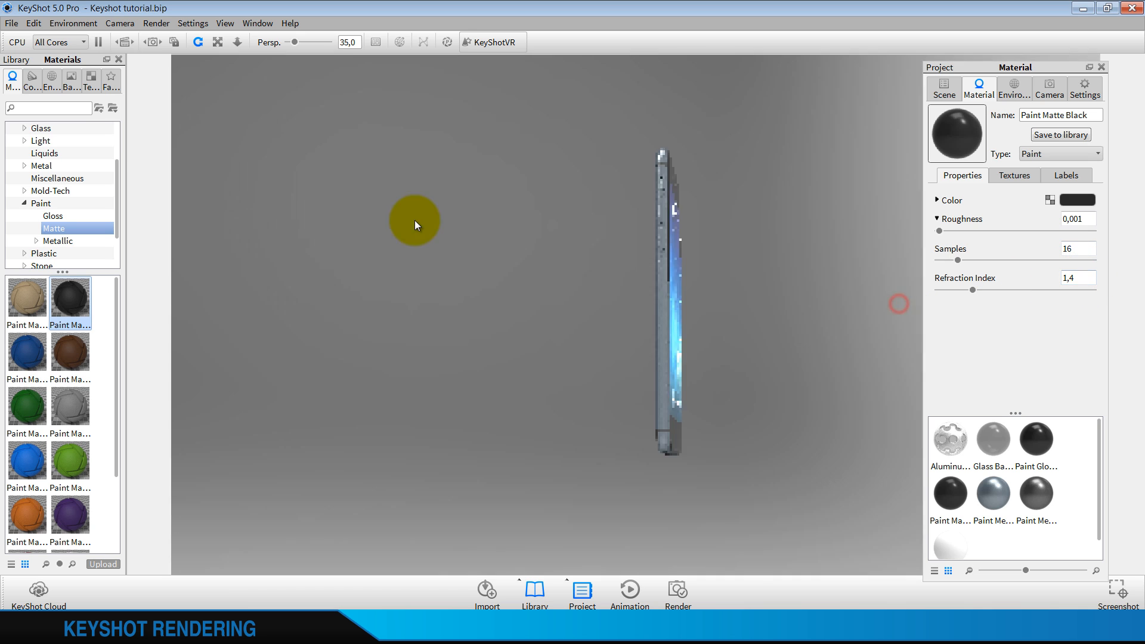
{"action": "left_click_drag", "start_coordinate": [769, 229], "coordinate": [750, 204]}
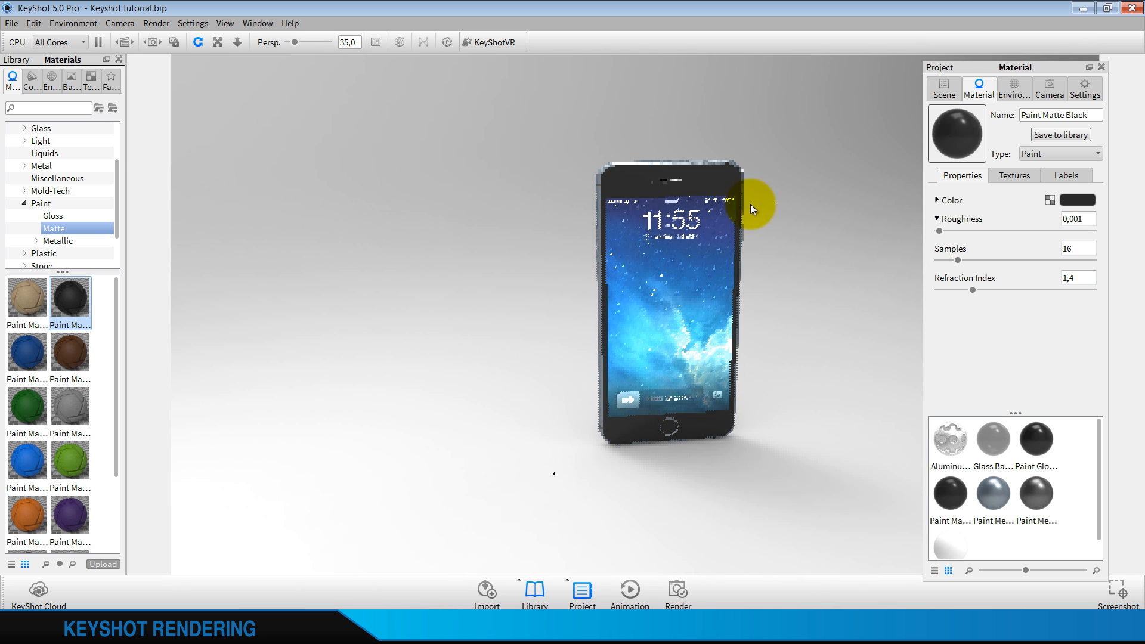
{"action": "left_click", "coordinate": [1014, 90]}
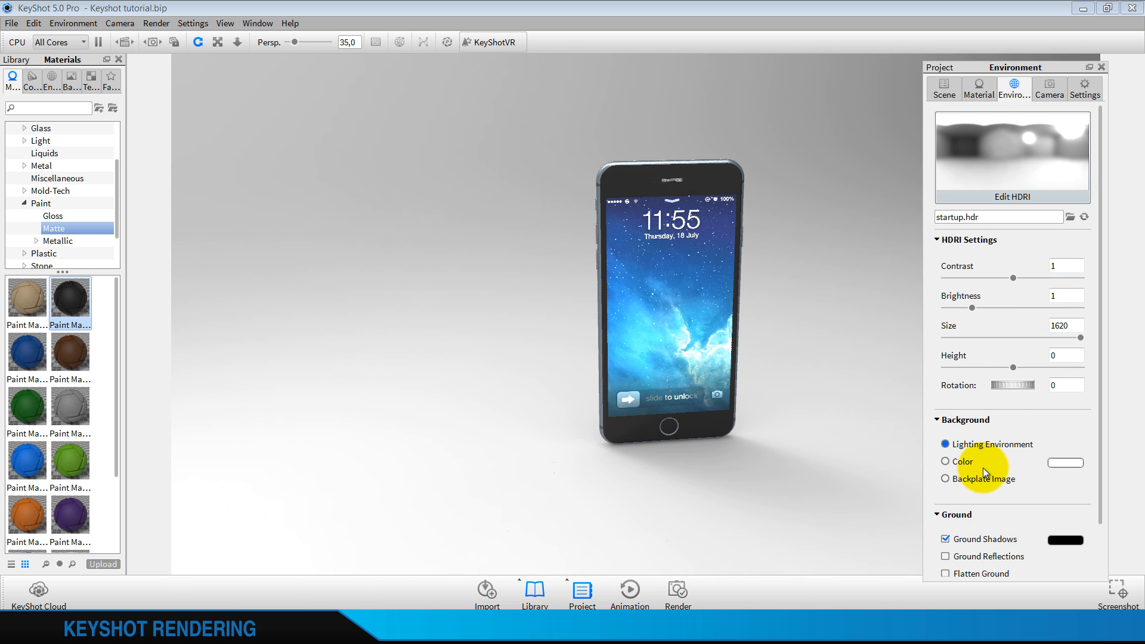
{"action": "left_click", "coordinate": [949, 461]}
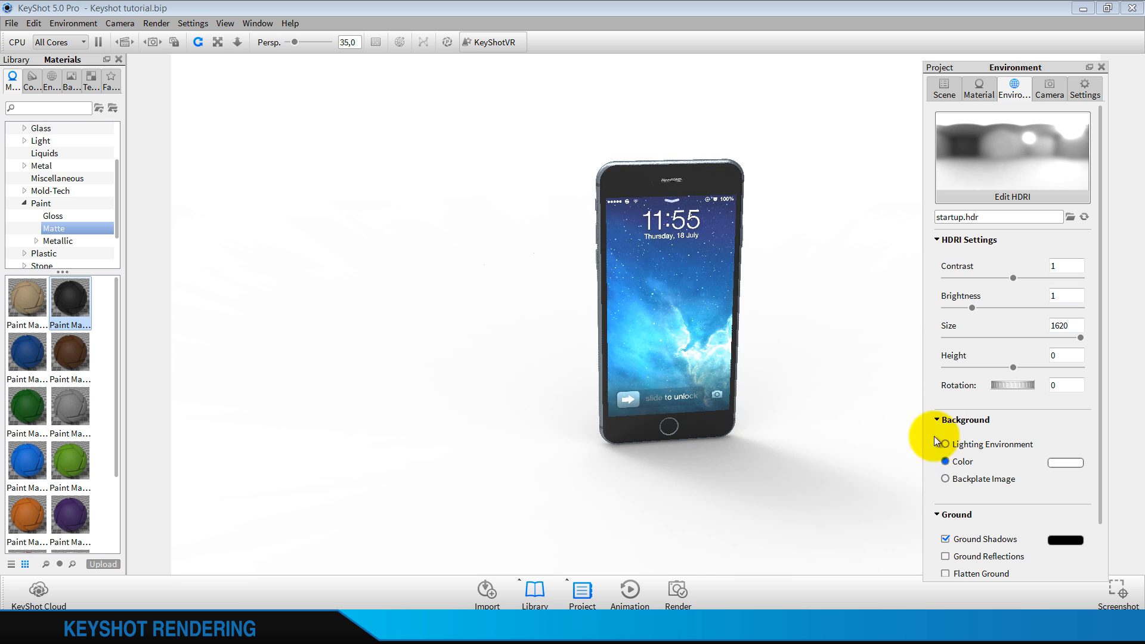
{"action": "scroll", "coordinate": [744, 223], "scroll_direction": "up", "scroll_amount": 2}
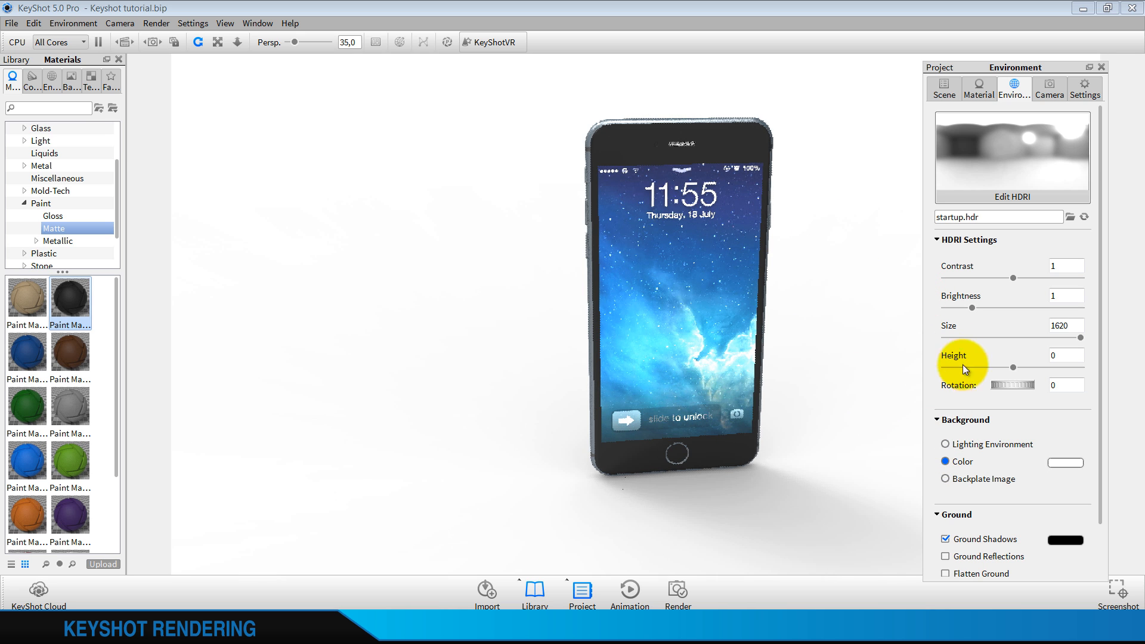
{"action": "left_click_drag", "start_coordinate": [1015, 387], "coordinate": [1067, 385]}
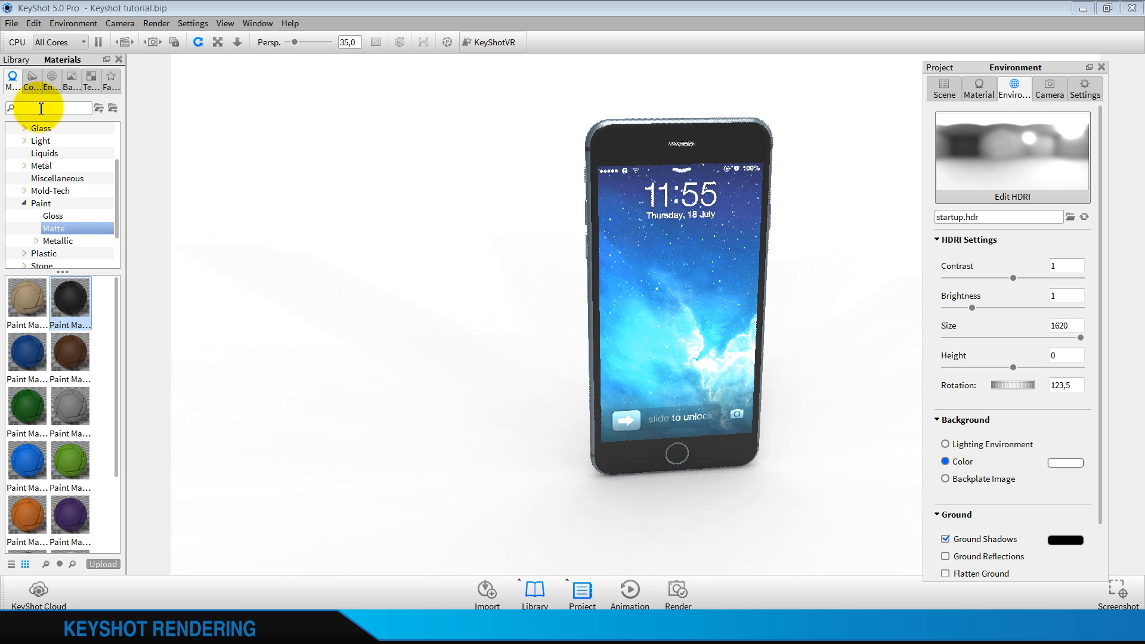
Try the interior environment Conference_Room_3k, showing it as the background before restoring the color background
{"action": "left_click", "coordinate": [50, 81]}
{"action": "left_click", "coordinate": [45, 153]}
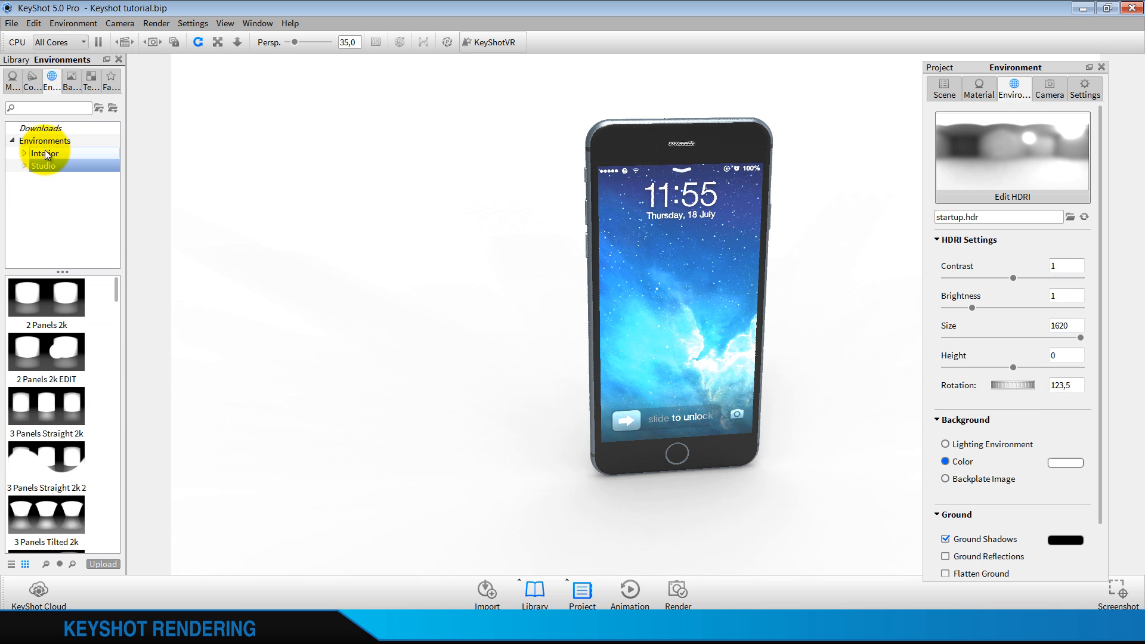
{"action": "left_click_drag", "start_coordinate": [323, 296], "coordinate": [345, 292]}
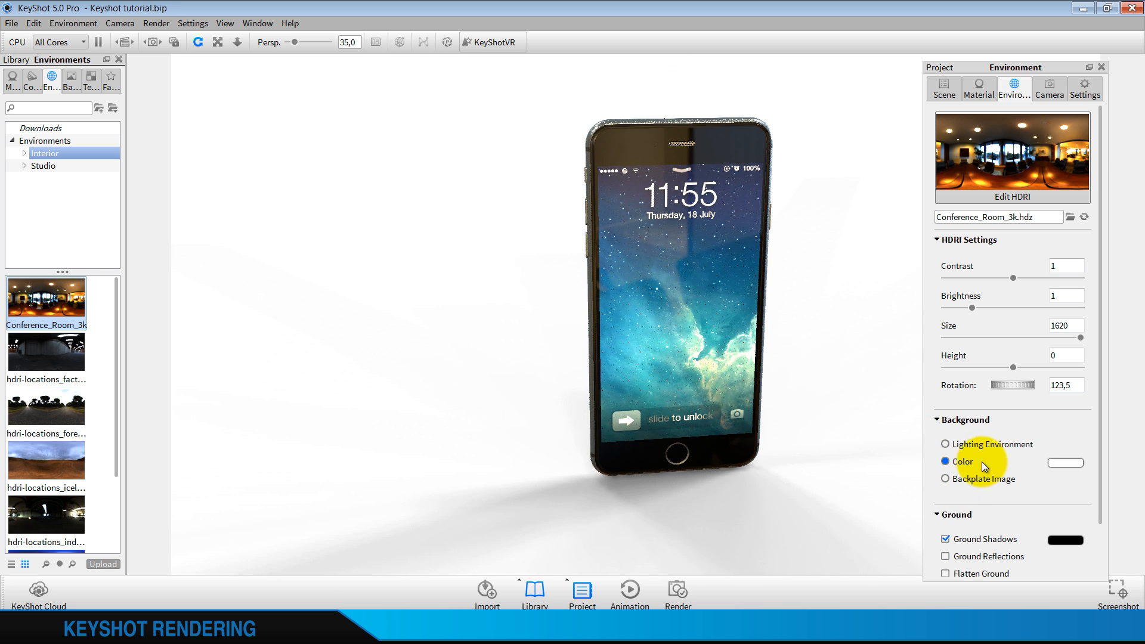
{"action": "left_click", "coordinate": [979, 448]}
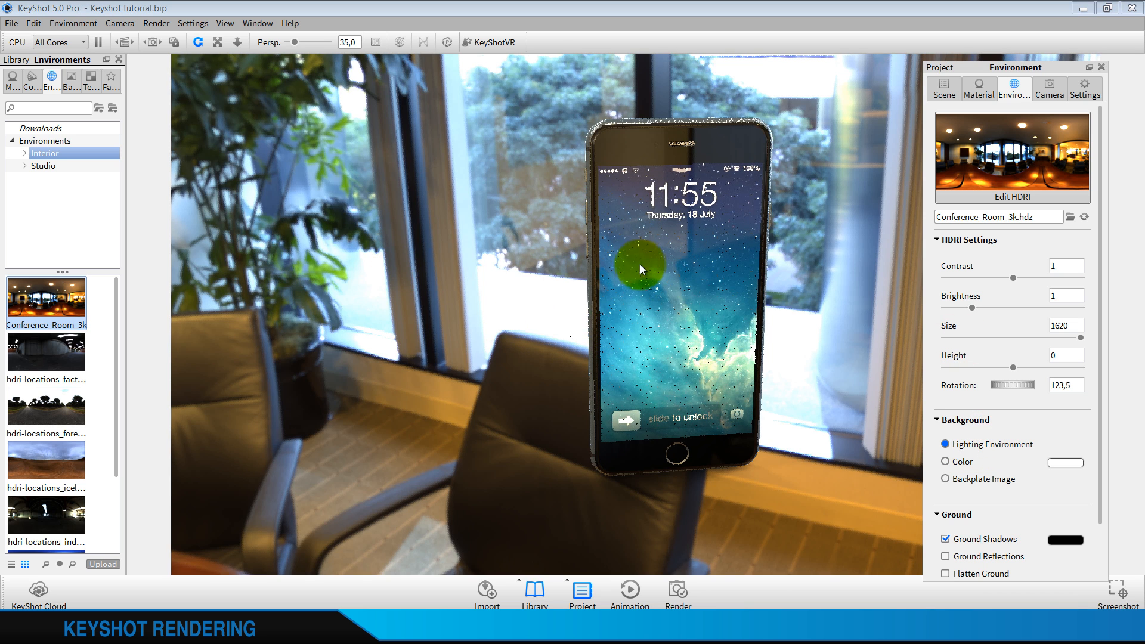
{"action": "left_click", "coordinate": [961, 461]}
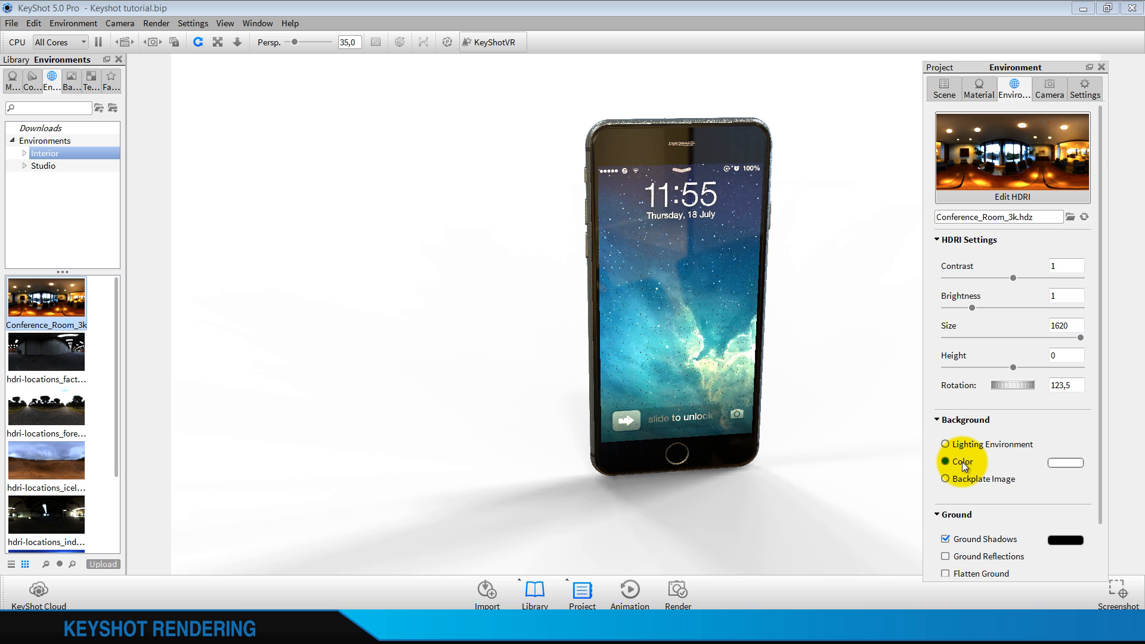
Try the interior environment hdri-locations_factory_4k and check the phone's reflections under it
{"action": "left_click_drag", "start_coordinate": [51, 341], "coordinate": [346, 328]}
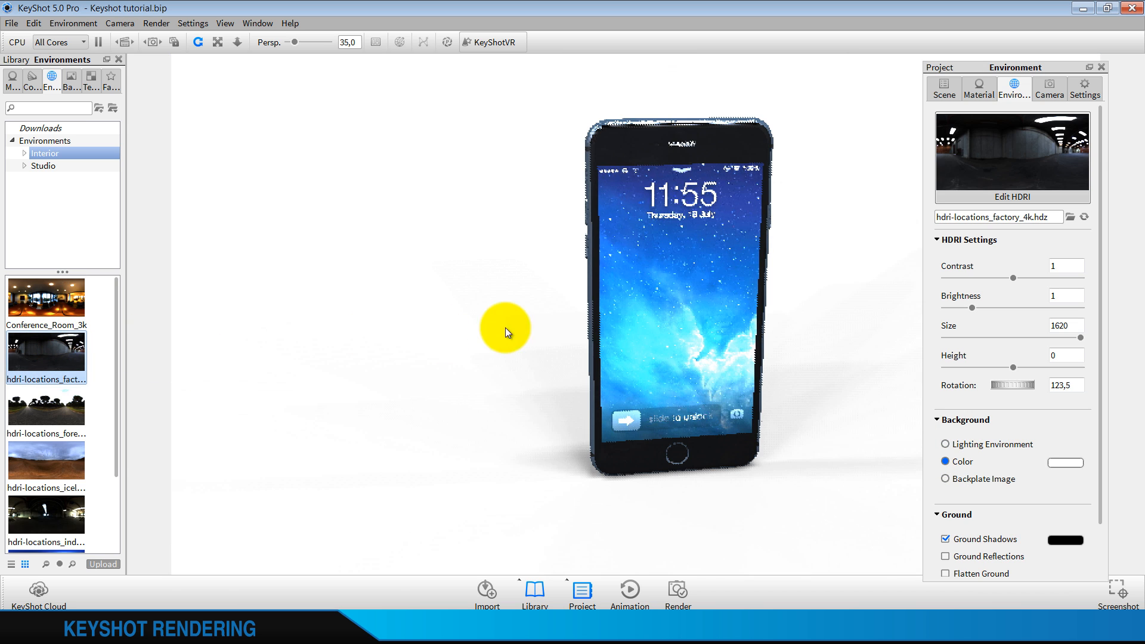
{"action": "scroll", "coordinate": [51, 406], "scroll_direction": "down", "scroll_amount": 2}
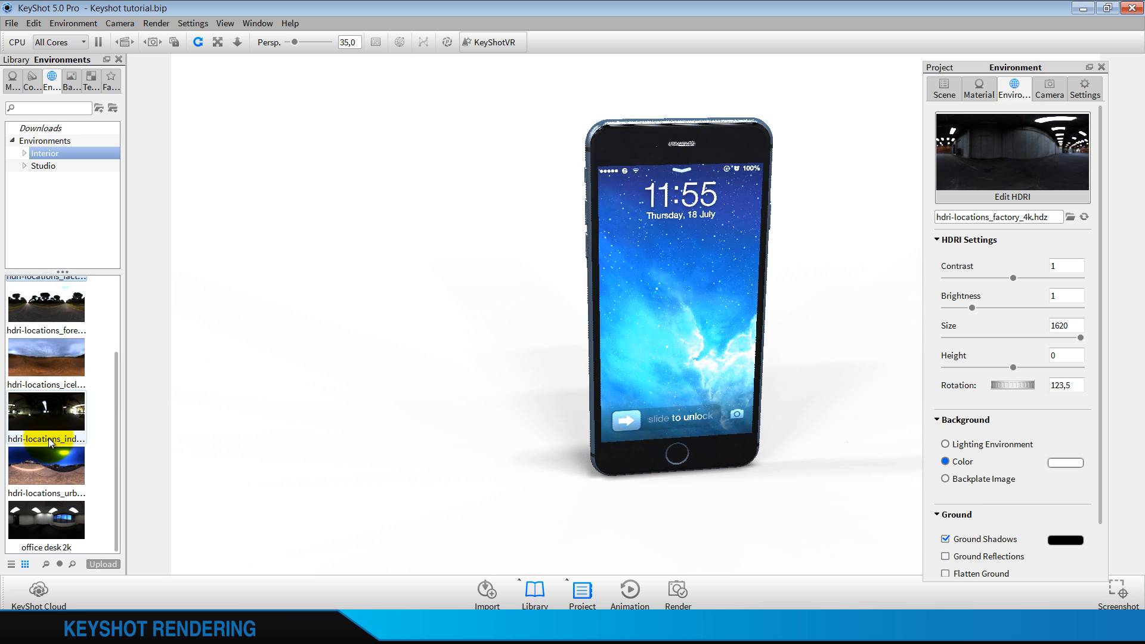
{"action": "scroll", "coordinate": [48, 437], "scroll_direction": "up", "scroll_amount": 2}
{"action": "scroll", "coordinate": [30, 405], "scroll_direction": "down", "scroll_amount": 2}
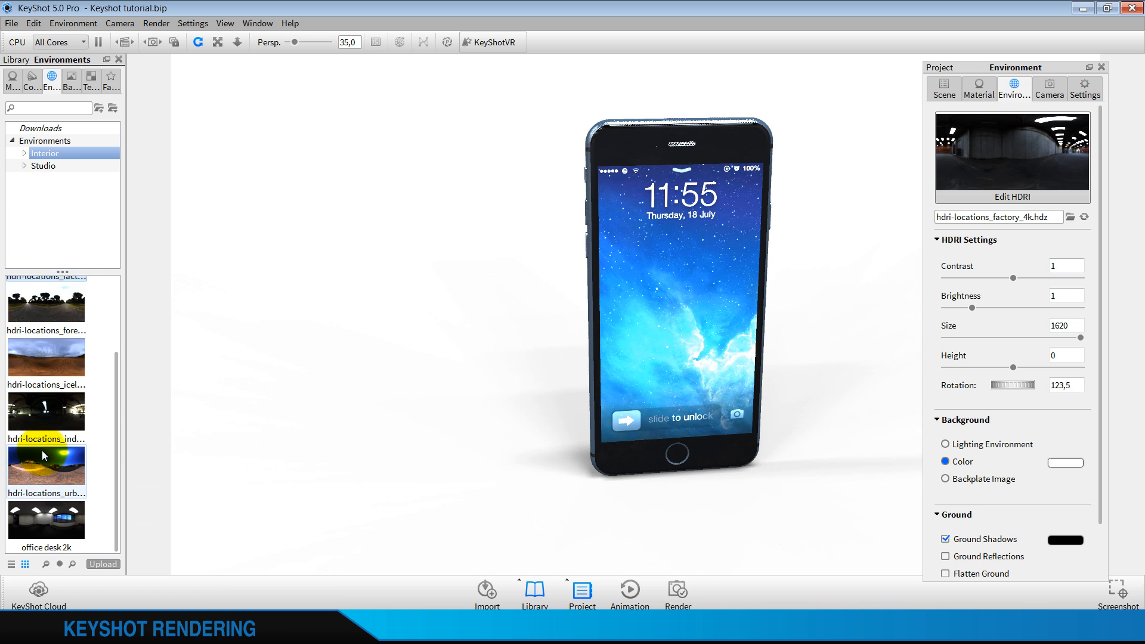
{"action": "scroll", "coordinate": [42, 417], "scroll_direction": "up", "scroll_amount": 2}
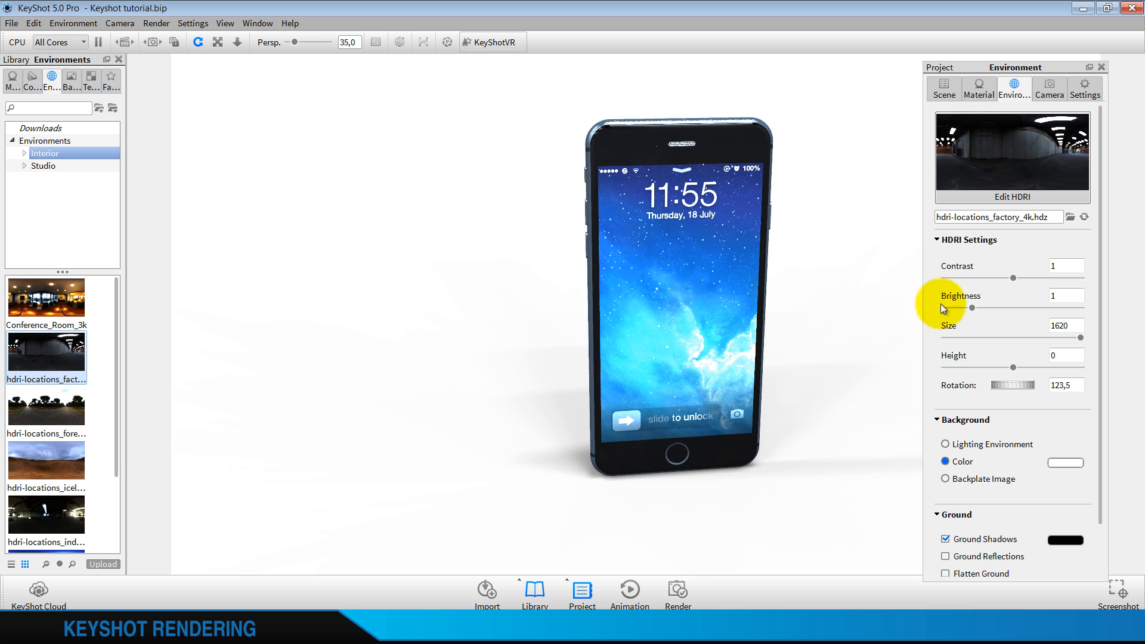
{"action": "left_click_drag", "start_coordinate": [600, 299], "coordinate": [830, 296]}
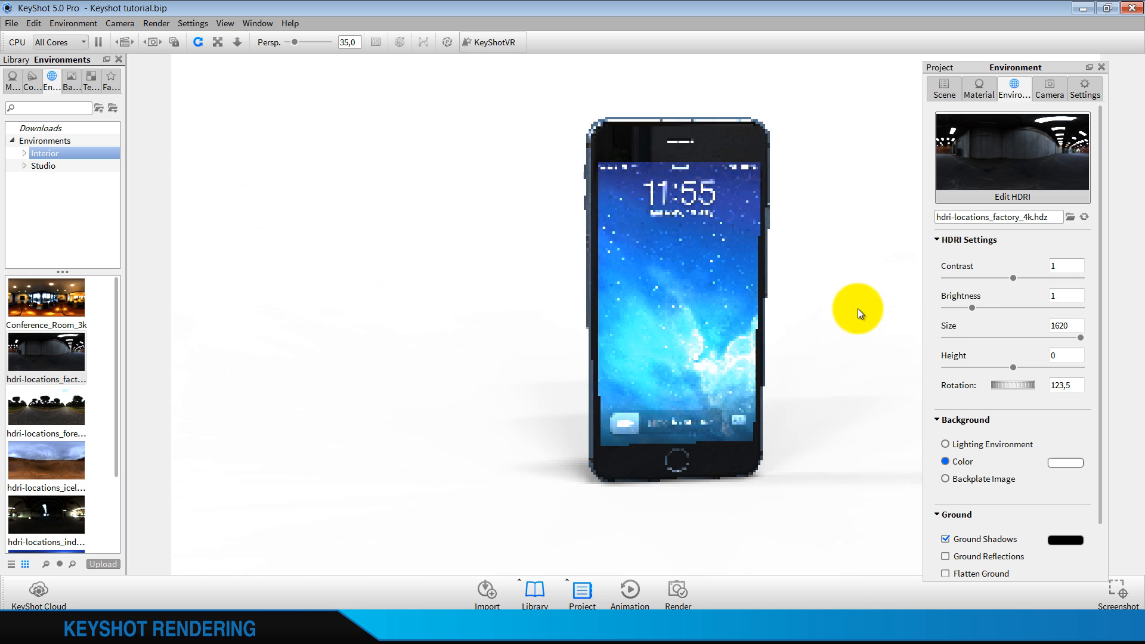
Try the studio environment 2 Panels 2k EDIT, replace it with 3 Panels Straight 2k, and view the phone at an angle
{"action": "left_click", "coordinate": [41, 166]}
{"action": "double_click", "coordinate": [37, 352]}
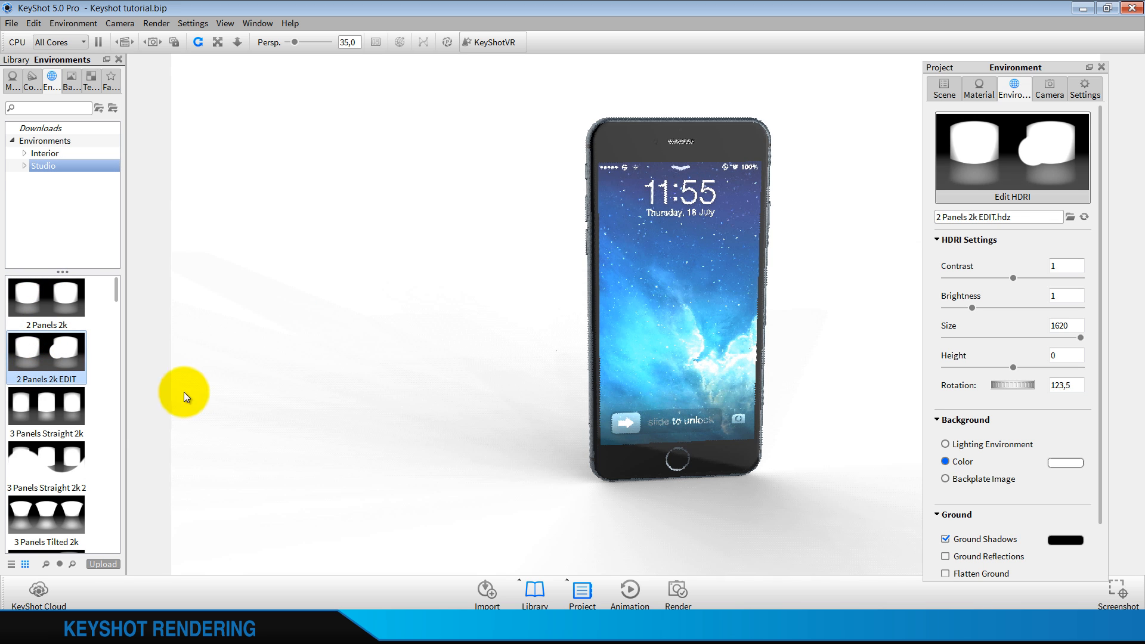
{"action": "double_click", "coordinate": [55, 409]}
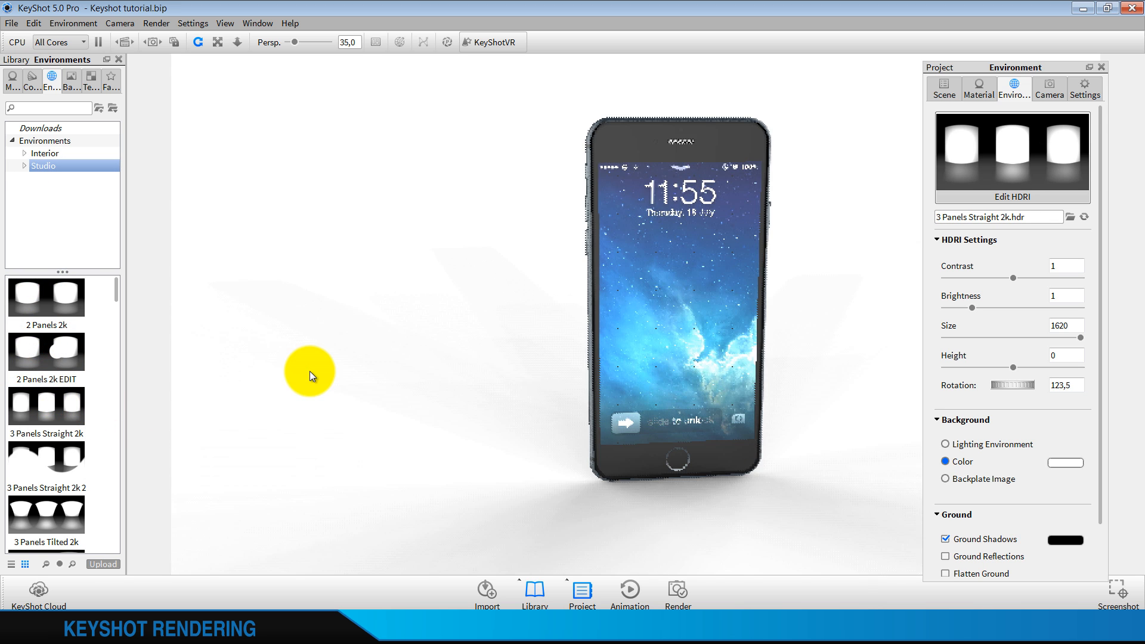
{"action": "mouse_move", "coordinate": [310, 371]}
{"action": "left_mouse_down"}
{"action": "mouse_move", "coordinate": [527, 333]}
{"action": "mouse_move", "coordinate": [589, 202]}
{"action": "mouse_move", "coordinate": [622, 341]}
{"action": "mouse_move", "coordinate": [923, 387]}
{"action": "left_mouse_up"}
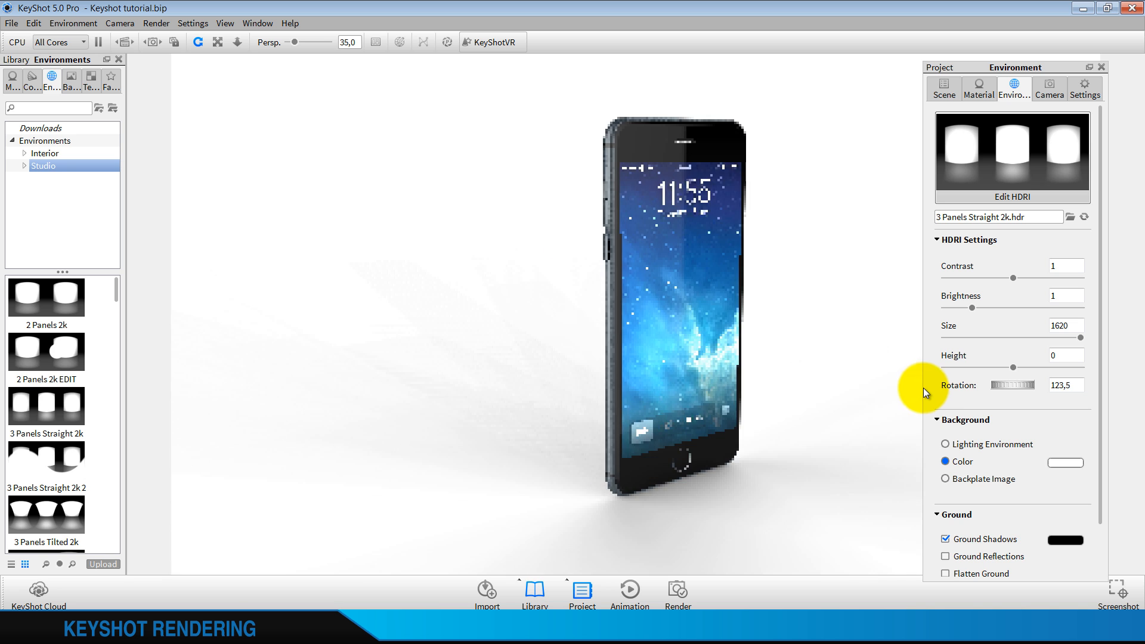
{"action": "left_click", "coordinate": [517, 338]}
{"action": "left_click_drag", "start_coordinate": [728, 338], "coordinate": [224, 363]}
{"action": "scroll", "coordinate": [41, 483], "scroll_direction": "down", "scroll_amount": 5}
{"action": "scroll", "coordinate": [42, 483], "scroll_direction": "down", "scroll_amount": 5}
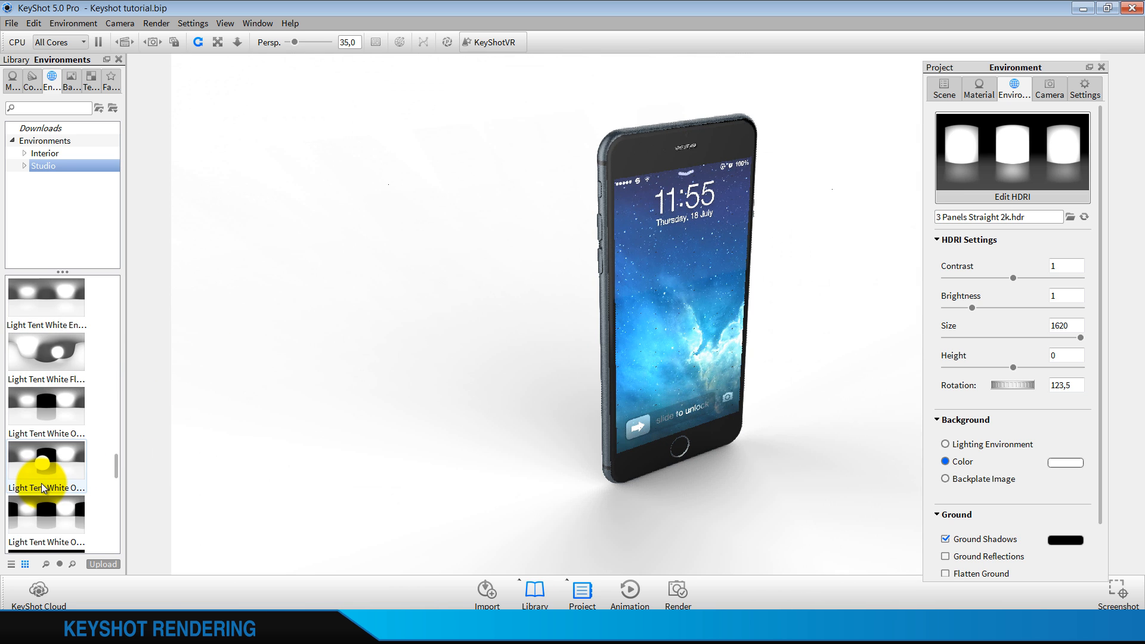
{"action": "scroll", "coordinate": [44, 487], "scroll_direction": "up", "scroll_amount": 10}
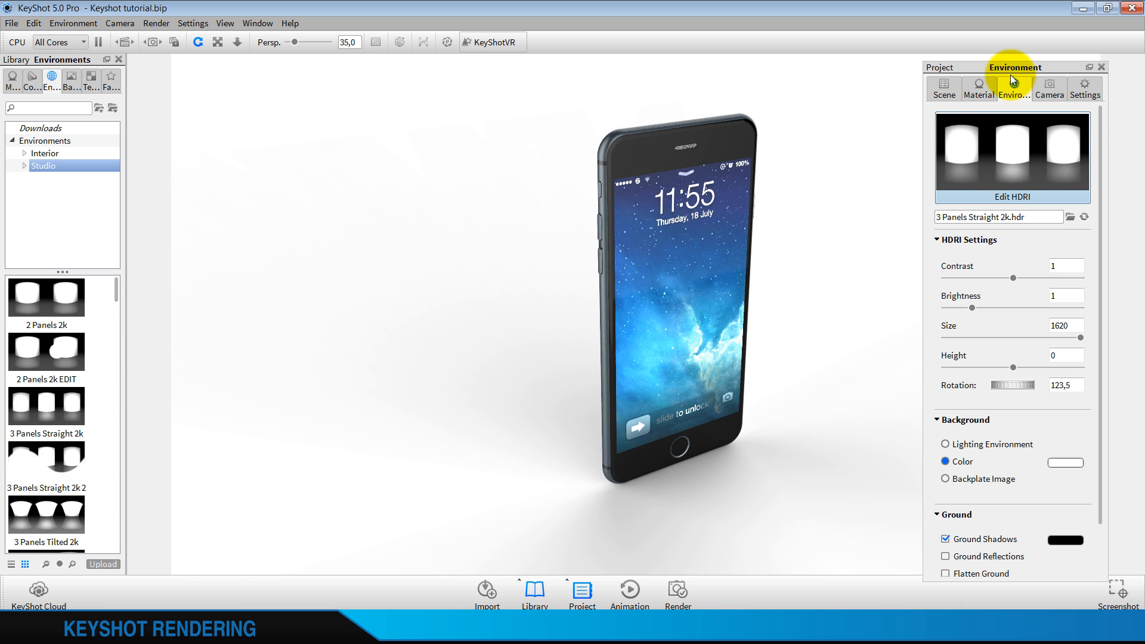
Rotate the whole Tutorial model about -92 degrees around the X axis with the Move Tool so the phone lies screen up
{"action": "left_click", "coordinate": [978, 85]}
{"action": "left_click", "coordinate": [951, 91]}
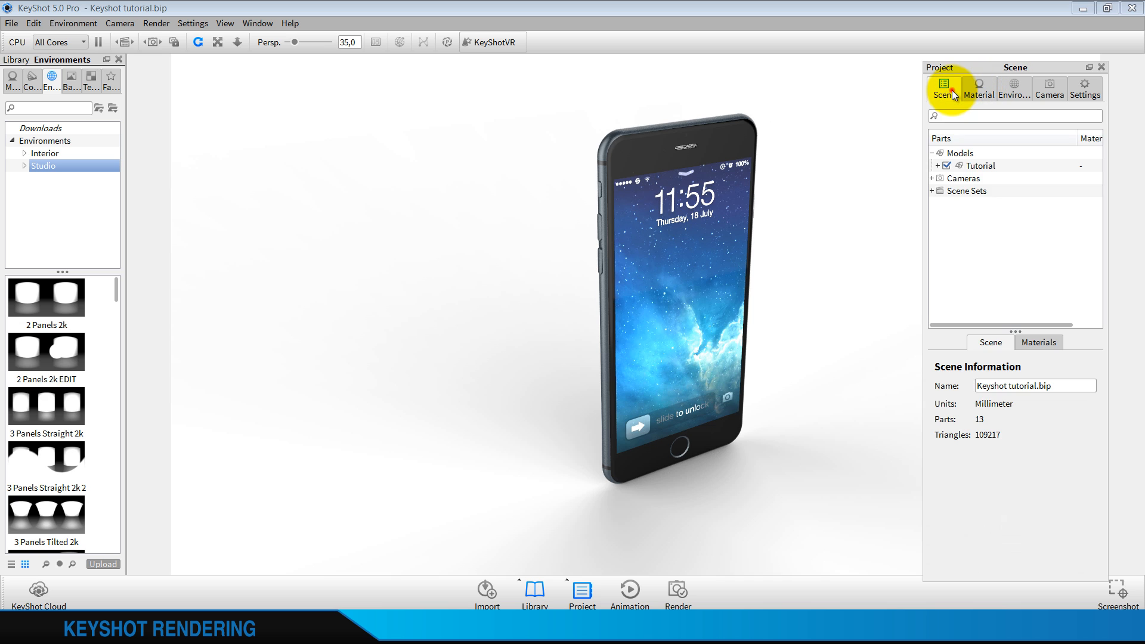
{"action": "left_click", "coordinate": [982, 167]}
{"action": "left_click_drag", "start_coordinate": [713, 276], "coordinate": [749, 277]}
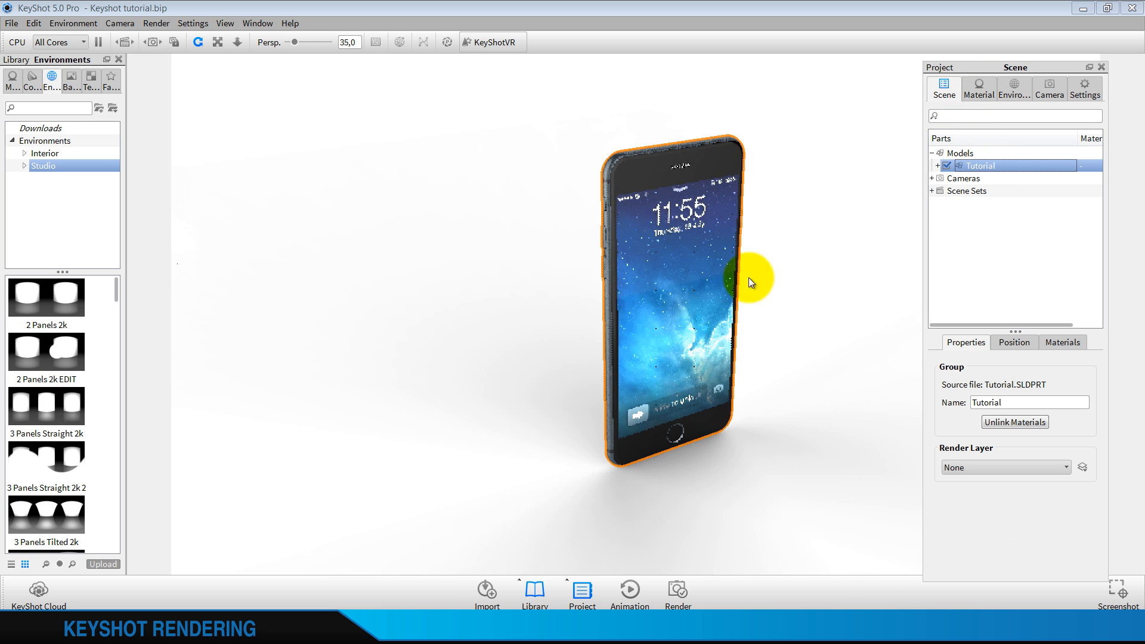
{"action": "left_click", "coordinate": [1019, 345]}
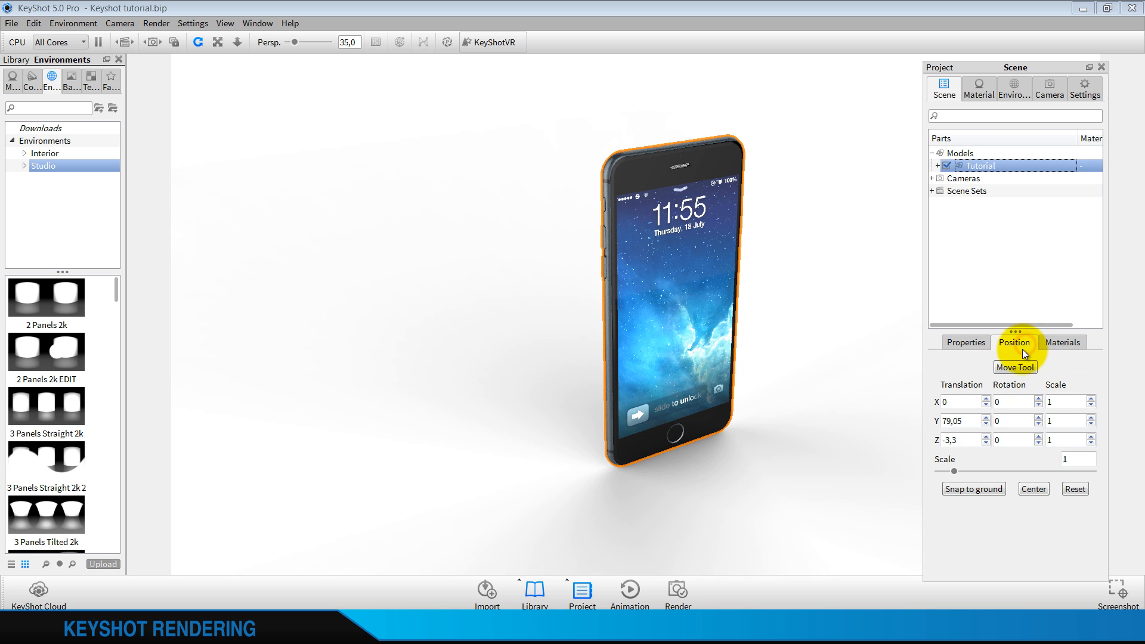
{"action": "left_click", "coordinate": [1012, 367]}
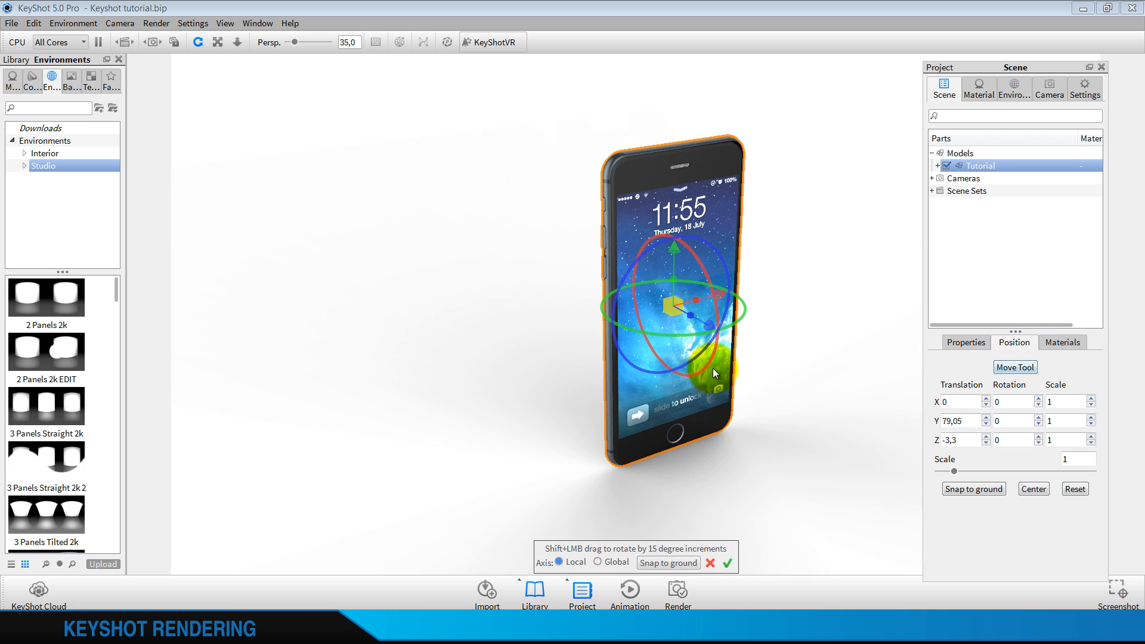
{"action": "left_click_drag", "start_coordinate": [713, 368], "coordinate": [719, 275]}
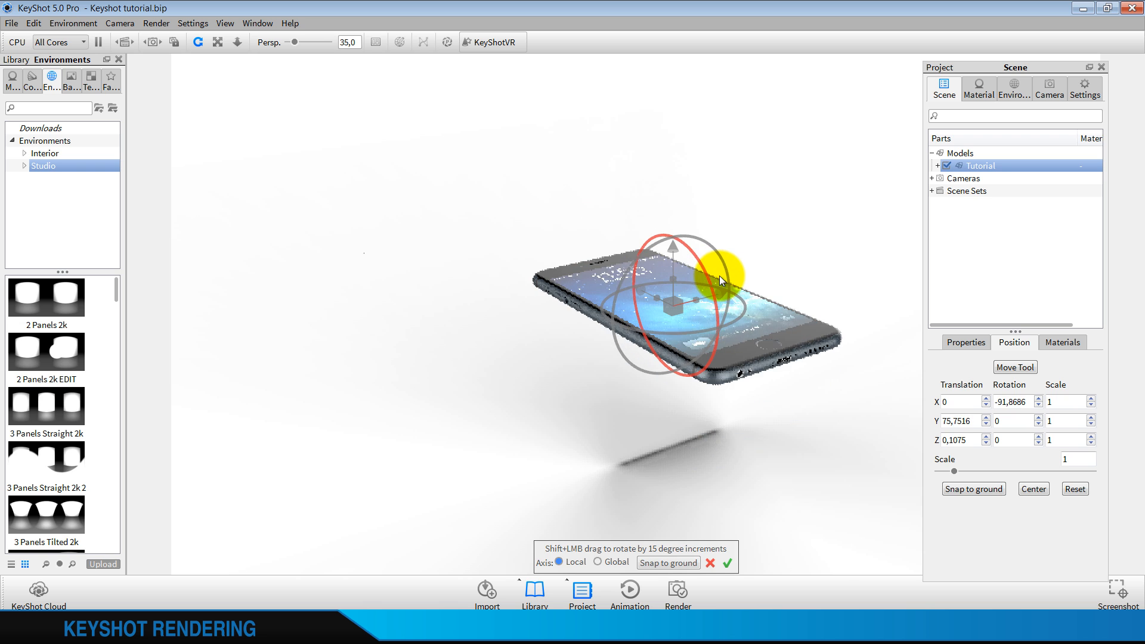
{"action": "left_click", "coordinate": [727, 562]}
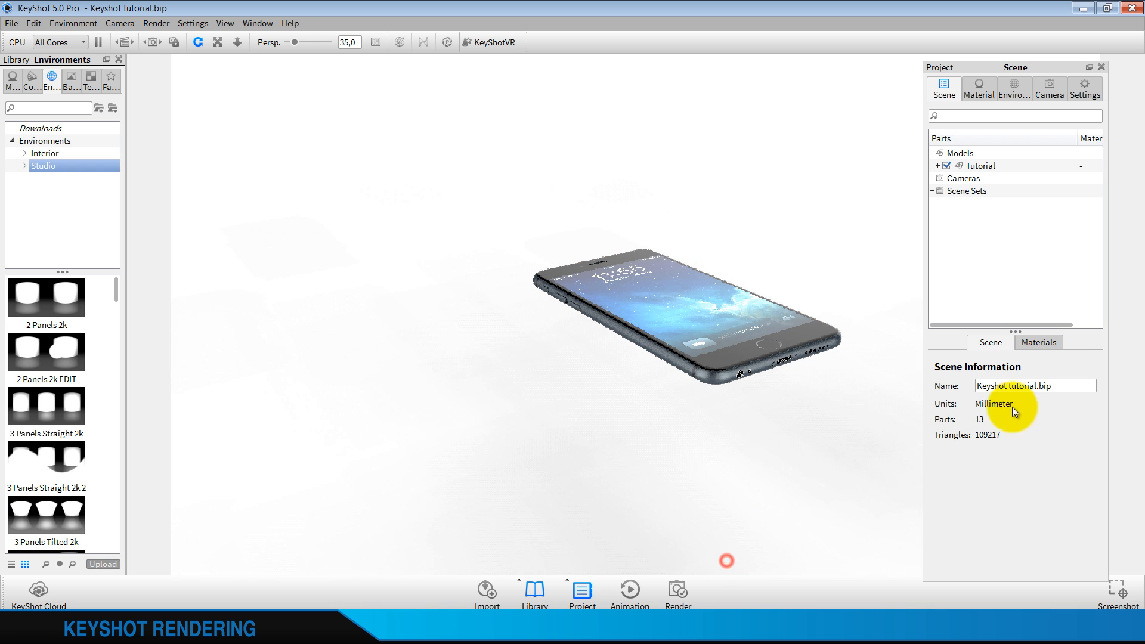
Set the Tutorial model's X rotation to -90 and snap the model to the ground
{"action": "left_click", "coordinate": [999, 167]}
{"action": "left_click", "coordinate": [1022, 342]}
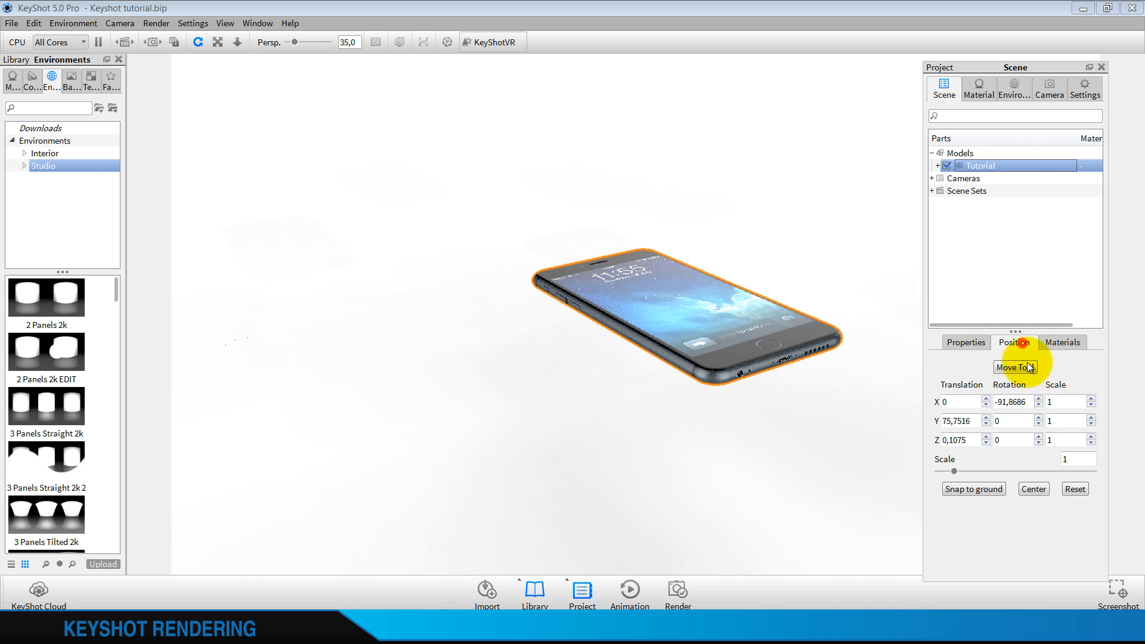
{"action": "left_click", "coordinate": [1021, 402]}
{"action": "key", "text": "BackSpace"}
{"action": "key", "text": "BackSpace"}
{"action": "key", "text": "BackSpace"}
{"action": "key", "text": "BackSpace"}
{"action": "key", "text": "BackSpace"}
{"action": "key", "text": "BackSpace"}
{"action": "key", "text": "BackSpace"}
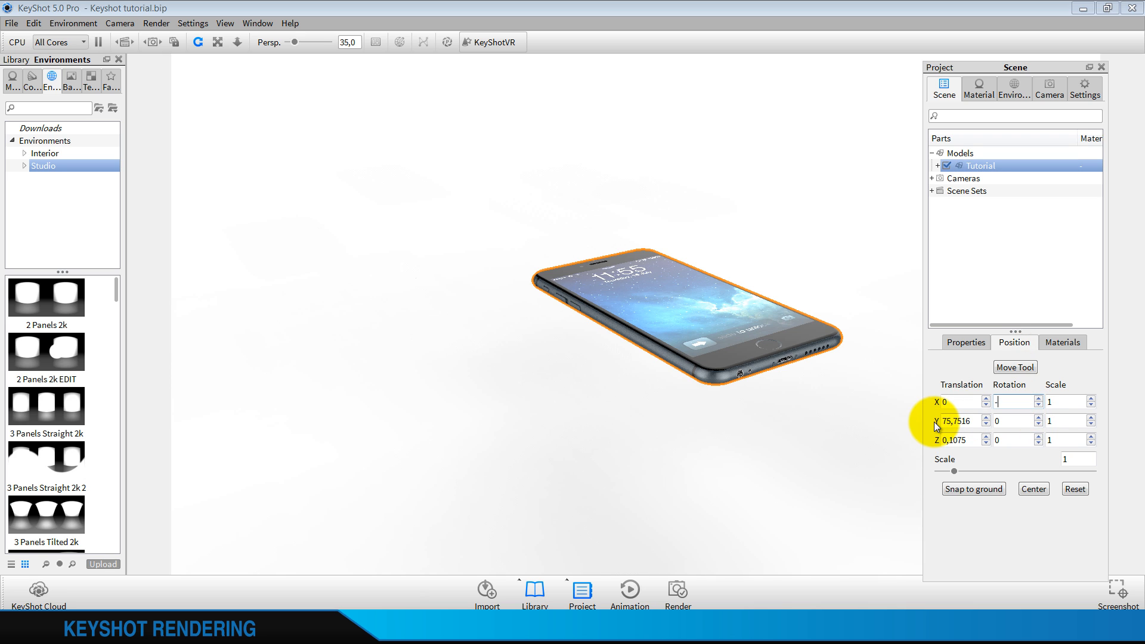
{"action": "type", "text": "90"}
{"action": "left_click", "coordinate": [1016, 423]}
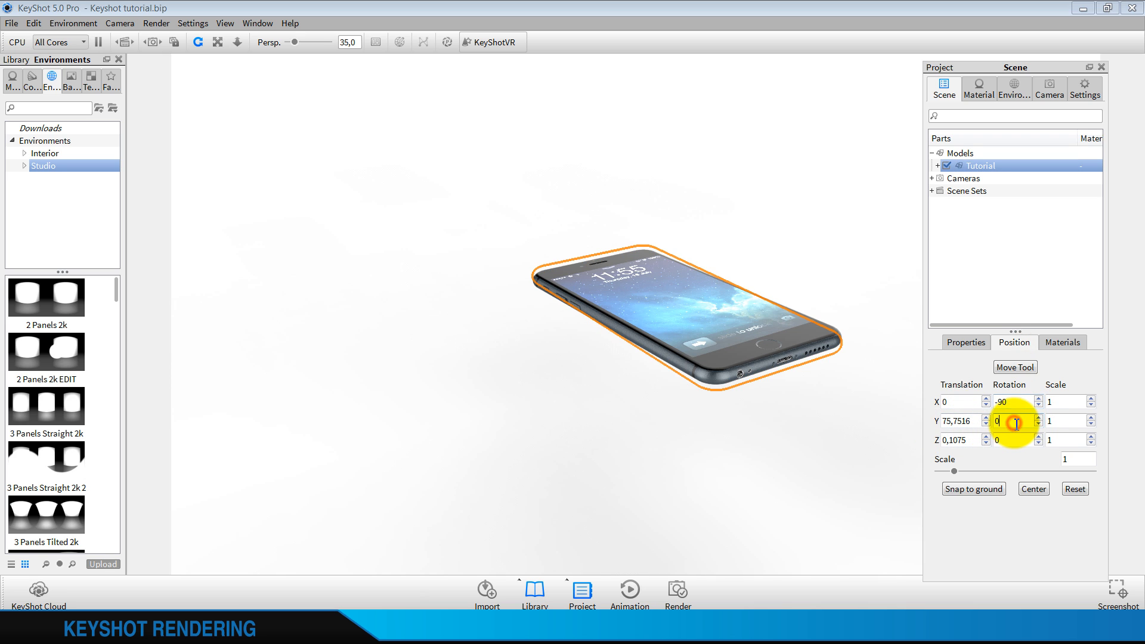
{"action": "left_click", "coordinate": [987, 493]}
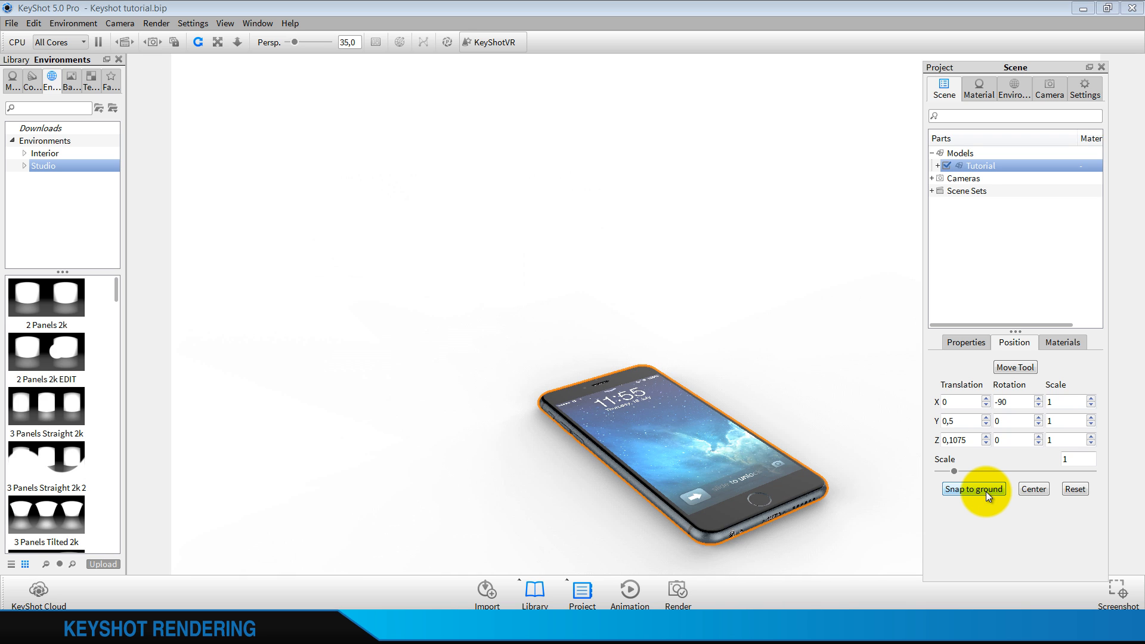
Set the free camera's view orientation to Left and show a Quarters composition grid
{"action": "scroll", "coordinate": [757, 356], "scroll_direction": "down", "scroll_amount": 3}
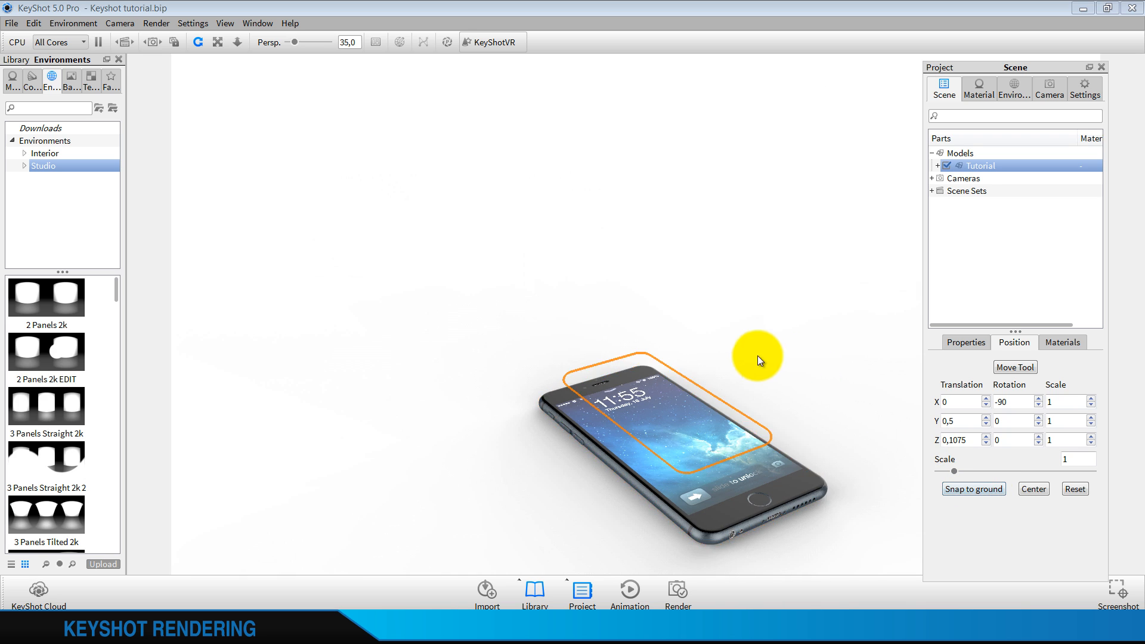
{"action": "left_click_drag", "start_coordinate": [557, 423], "coordinate": [813, 453]}
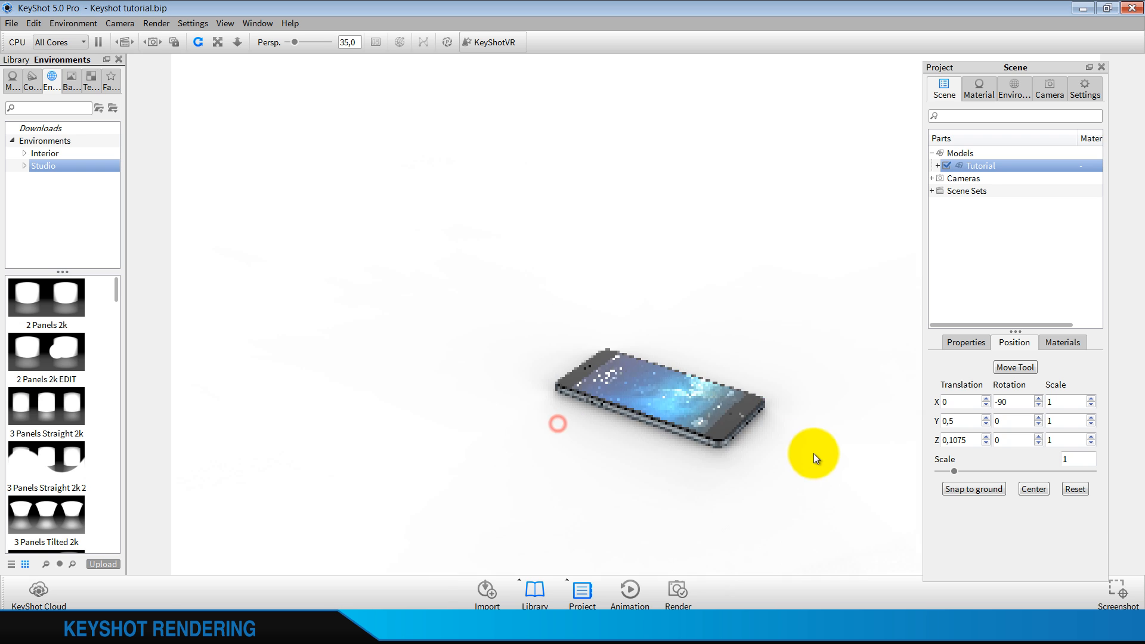
{"action": "left_click_drag", "start_coordinate": [693, 424], "coordinate": [764, 458]}
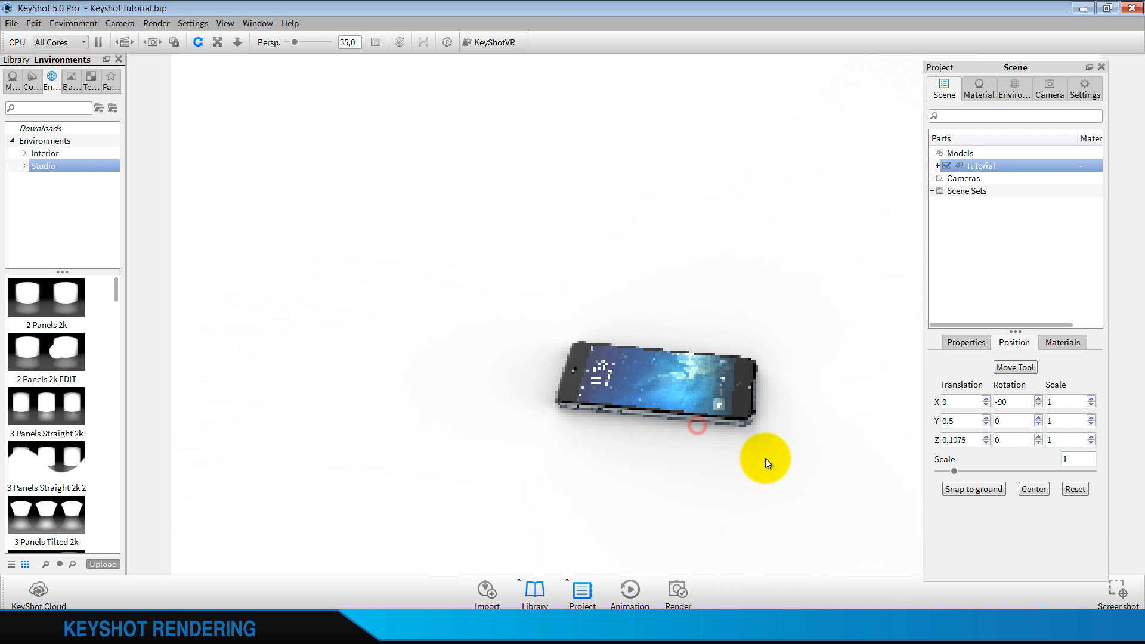
{"action": "left_click", "coordinate": [1059, 86]}
{"action": "left_click", "coordinate": [1061, 420]}
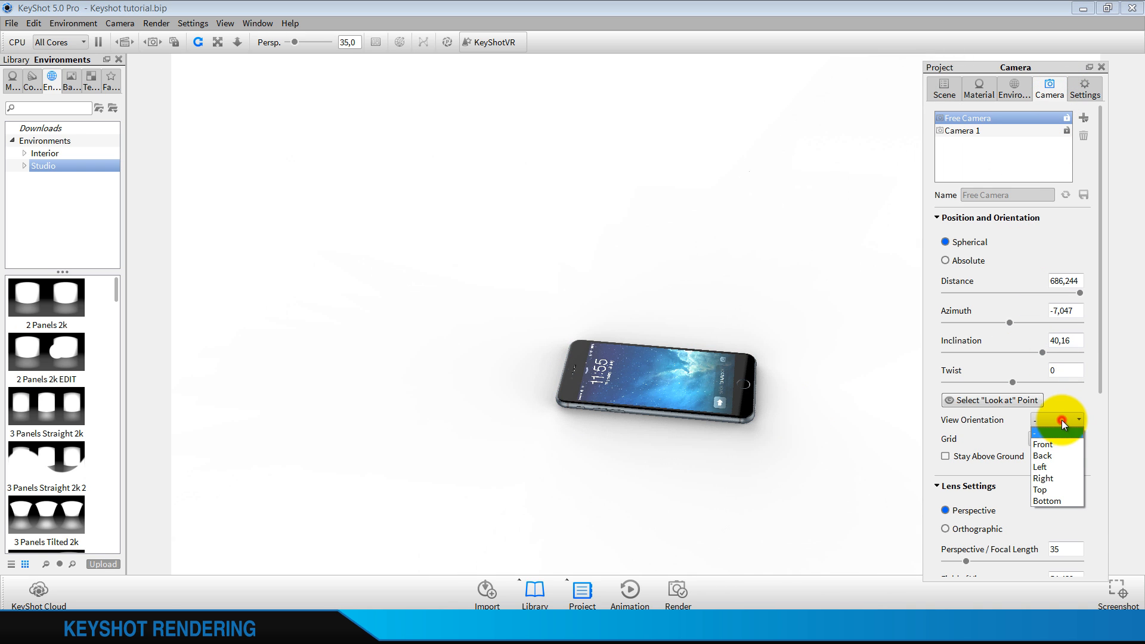
{"action": "left_click", "coordinate": [1050, 466]}
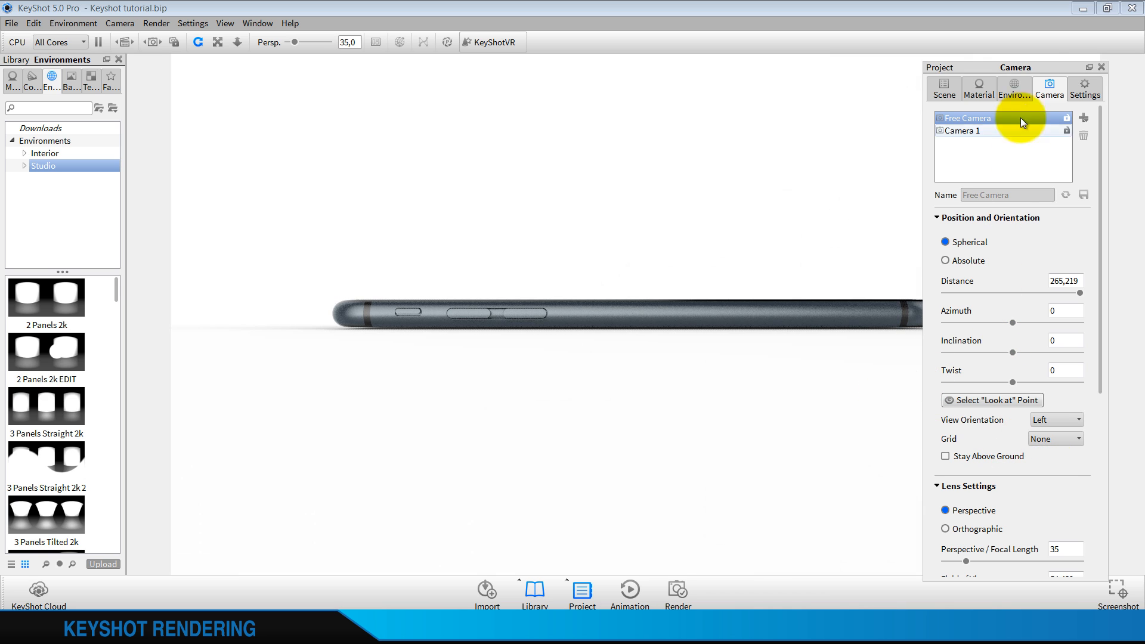
{"action": "left_click_drag", "start_coordinate": [1049, 67], "coordinate": [1069, 61]}
{"action": "left_click", "coordinate": [1065, 432]}
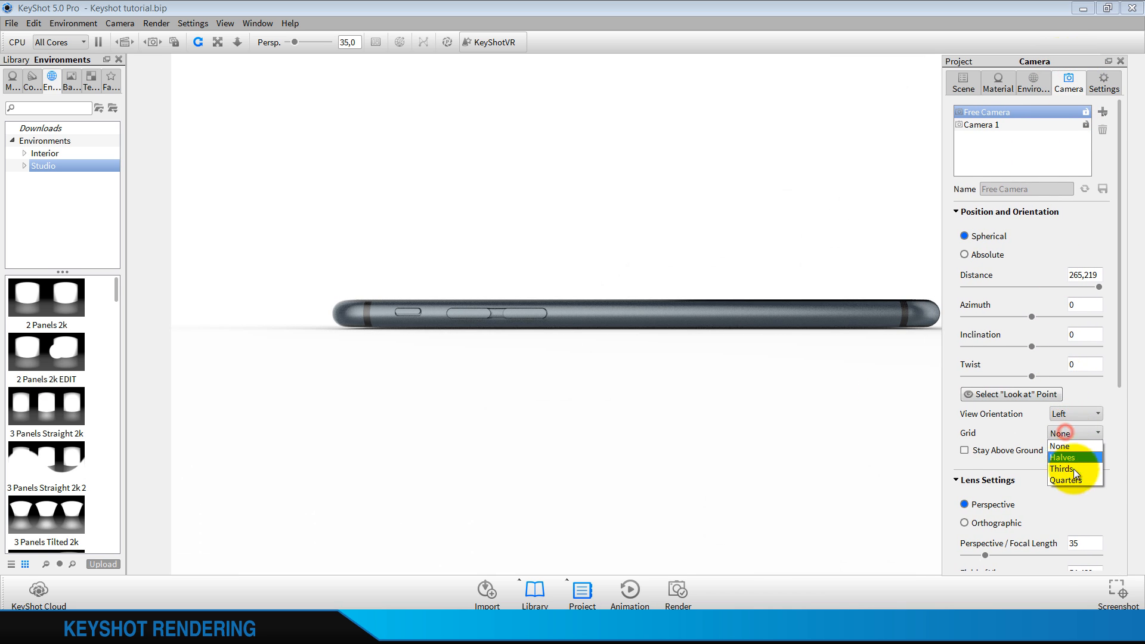
{"action": "left_click", "coordinate": [1077, 480]}
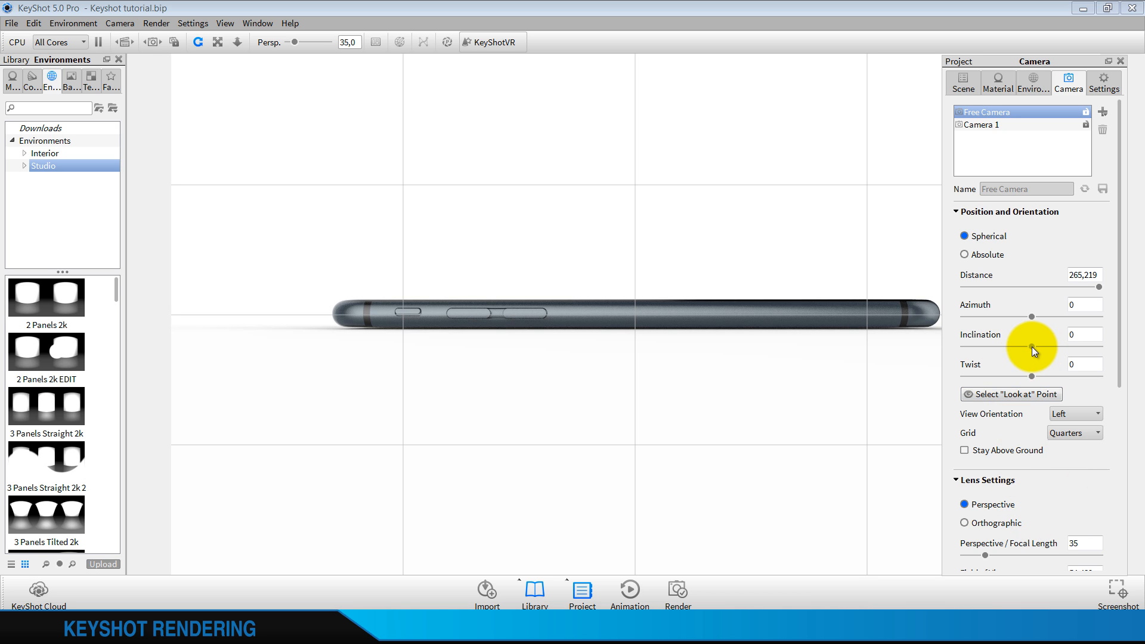
Raise the free camera's inclination to about 29.5 and set its perspective focal length to 40
{"action": "left_click_drag", "start_coordinate": [1032, 346], "coordinate": [1054, 349]}
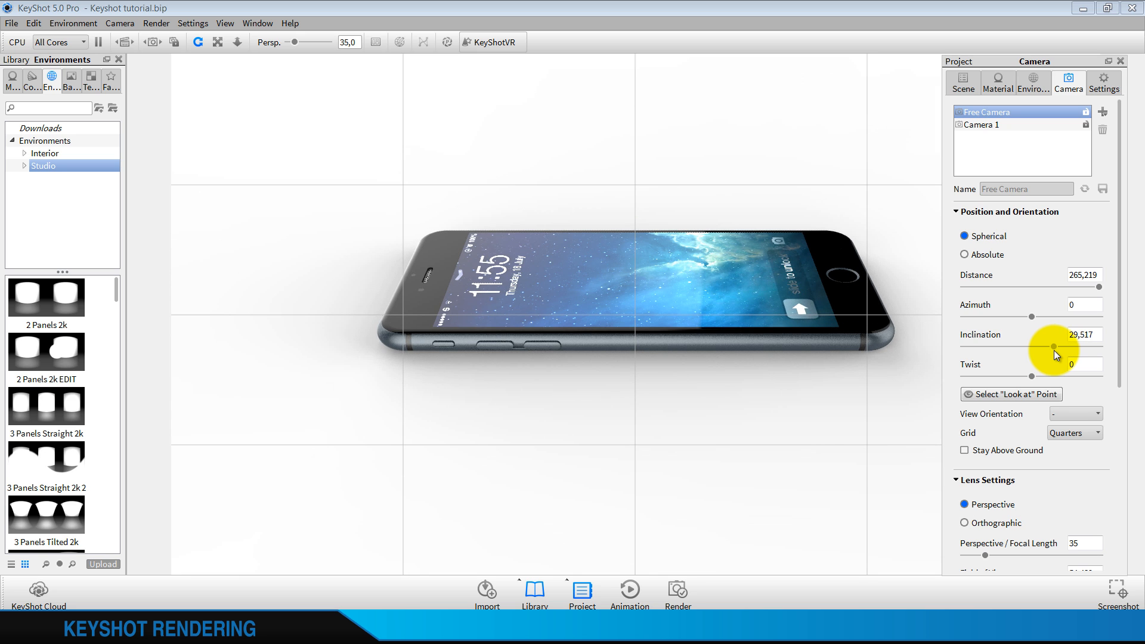
{"action": "scroll", "coordinate": [1082, 455], "scroll_direction": "down", "scroll_amount": 2}
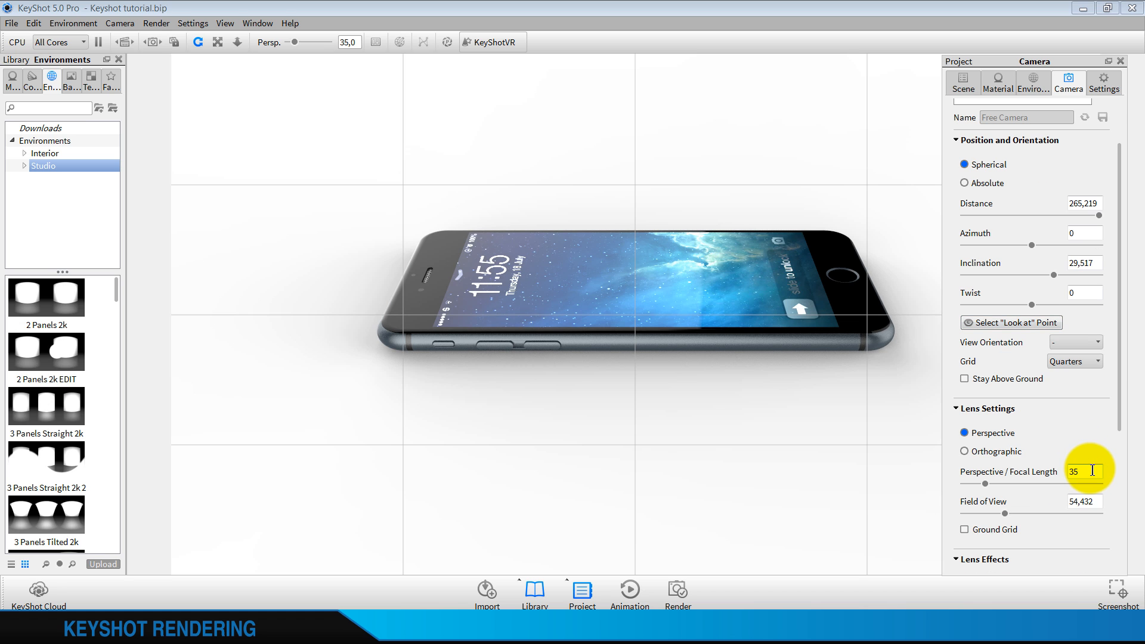
{"action": "type", "text": "0"}
{"action": "key", "text": "Return"}
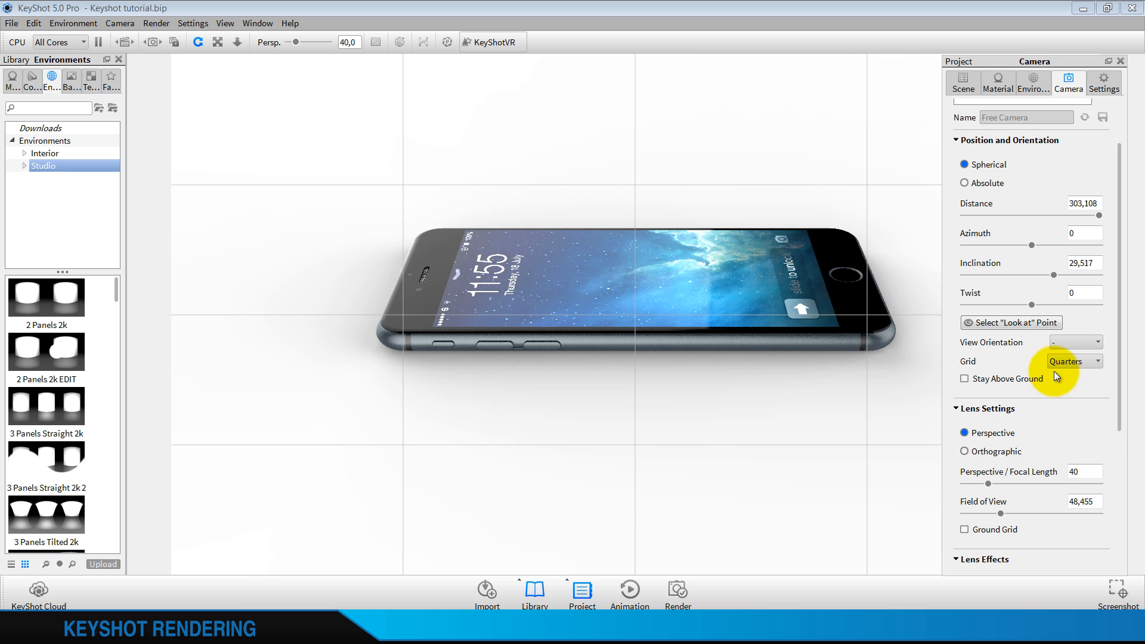
Frame the phone closer so it nearly fills the image width and sits vertically centered on the grid
{"action": "scroll", "coordinate": [1042, 303], "scroll_direction": "up", "scroll_amount": 1}
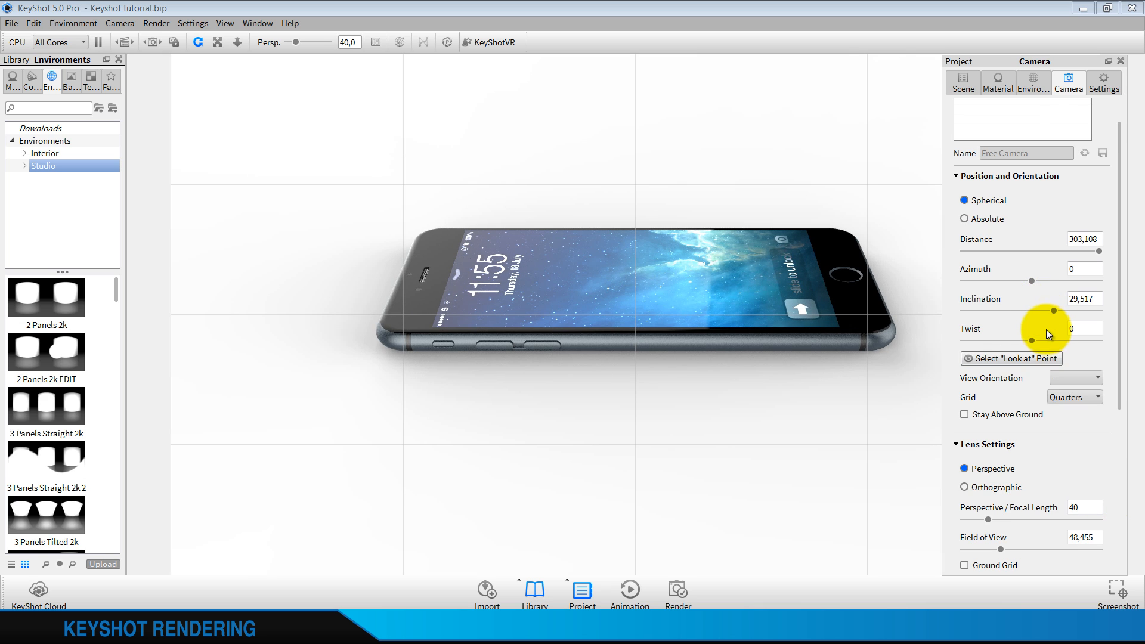
{"action": "scroll", "coordinate": [586, 271], "scroll_direction": "up", "scroll_amount": 3}
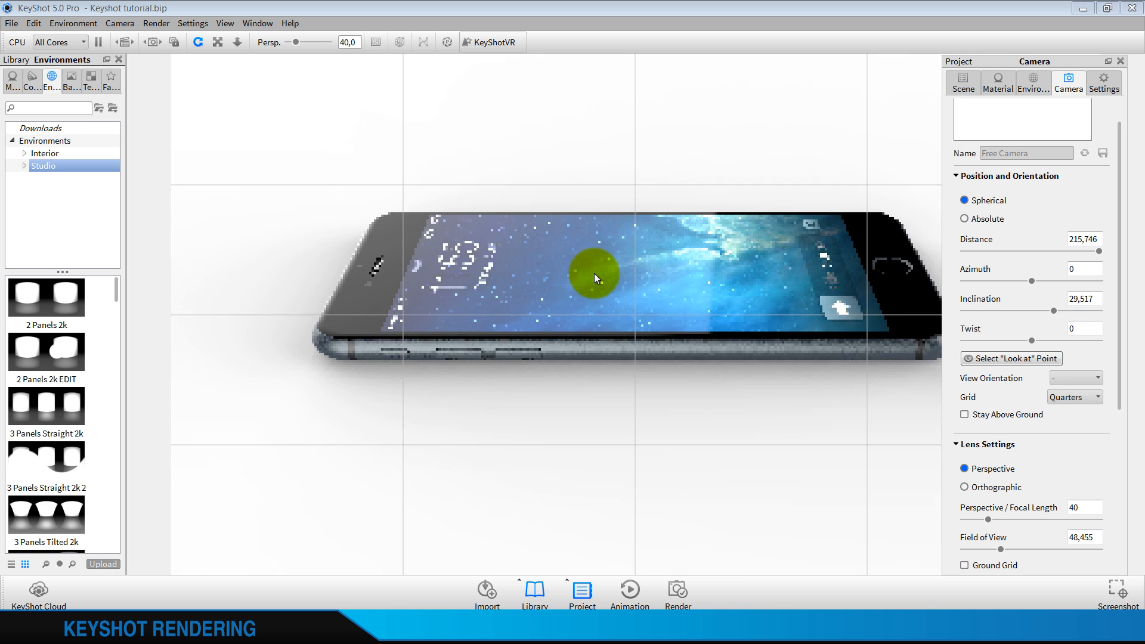
{"action": "scroll", "coordinate": [639, 267], "scroll_direction": "up", "scroll_amount": 2}
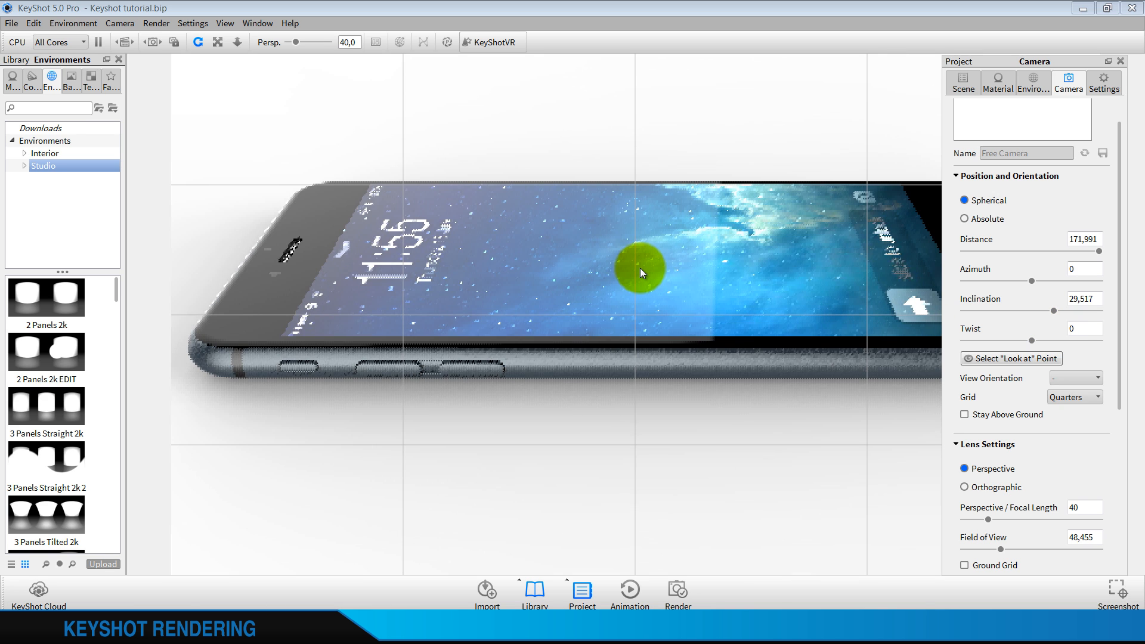
{"action": "left_click", "coordinate": [1120, 61]}
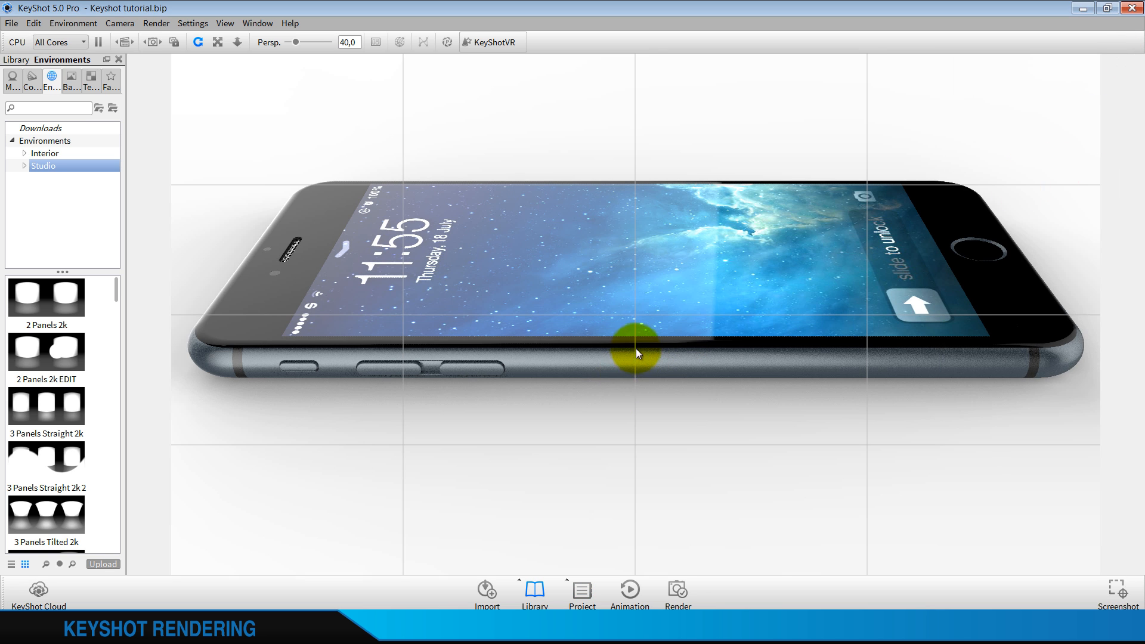
{"action": "left_click_drag", "start_coordinate": [636, 348], "coordinate": [634, 398]}
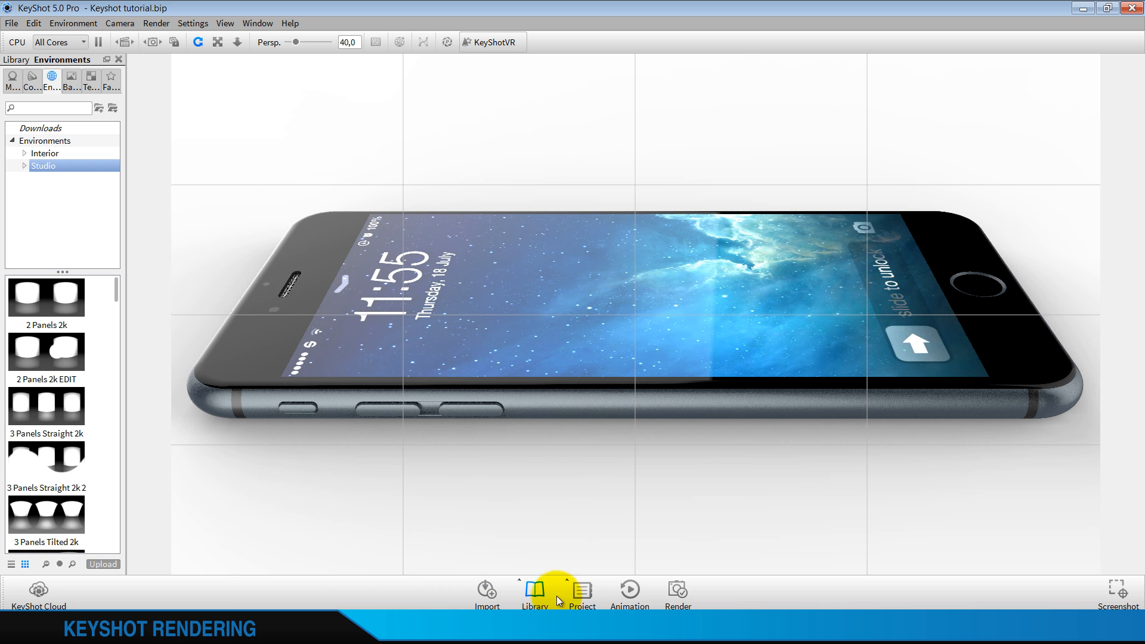
Rotate the 3 Panels Straight 2k lighting environment to 246
{"action": "left_click", "coordinate": [581, 590]}
{"action": "left_click", "coordinate": [1035, 83]}
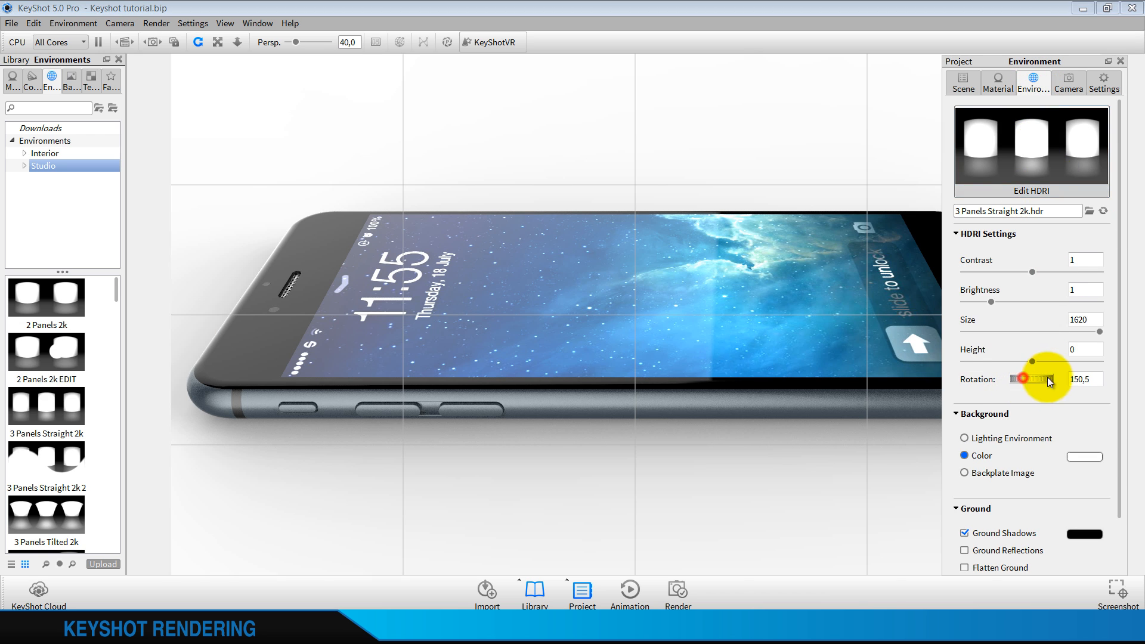
{"action": "left_click_drag", "start_coordinate": [1046, 377], "coordinate": [1085, 382]}
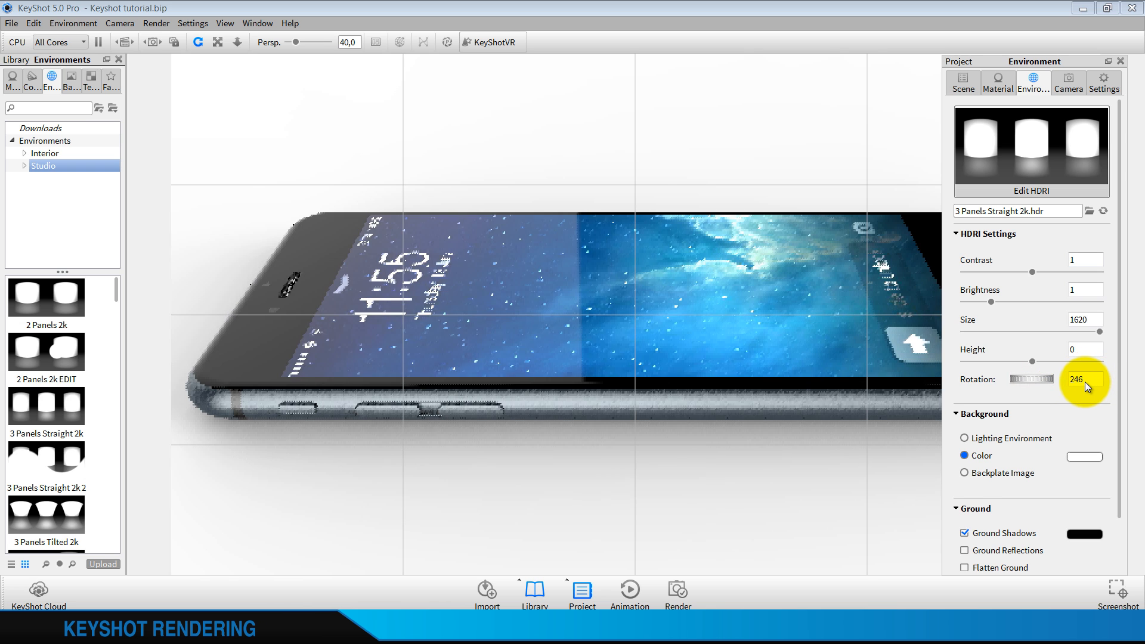
Try the studio environment 3 Panels Straight 2k 2, followed by 3 Panels Tilted 2k, on the phone
{"action": "left_click_drag", "start_coordinate": [60, 465], "coordinate": [276, 471]}
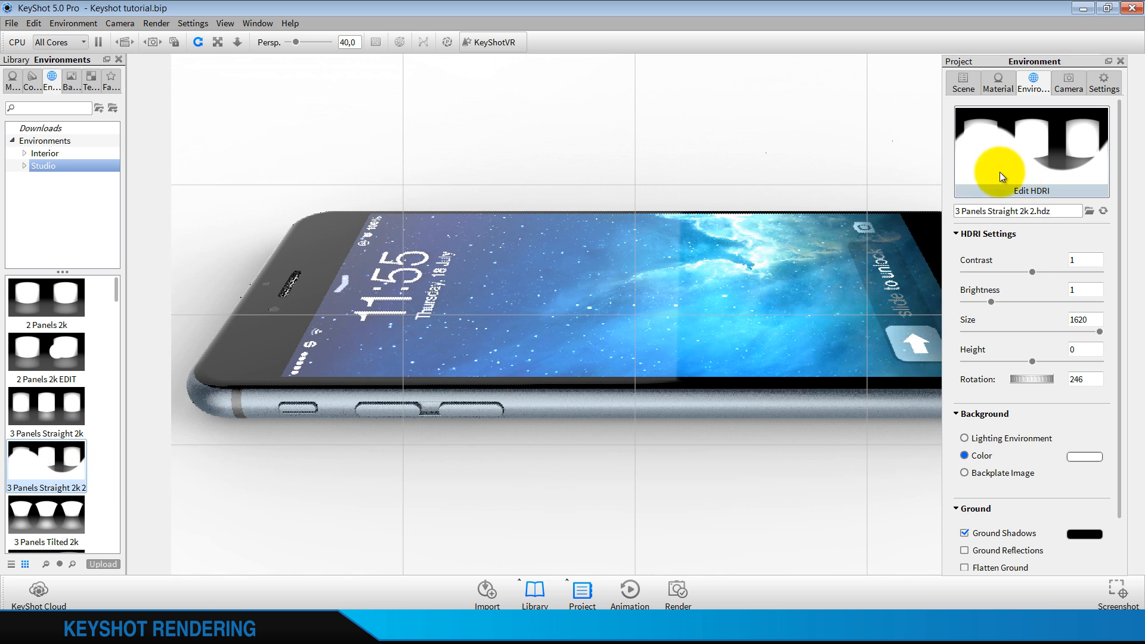
{"action": "scroll", "coordinate": [73, 469], "scroll_direction": "down", "scroll_amount": 3}
{"action": "left_click_drag", "start_coordinate": [54, 365], "coordinate": [238, 467]}
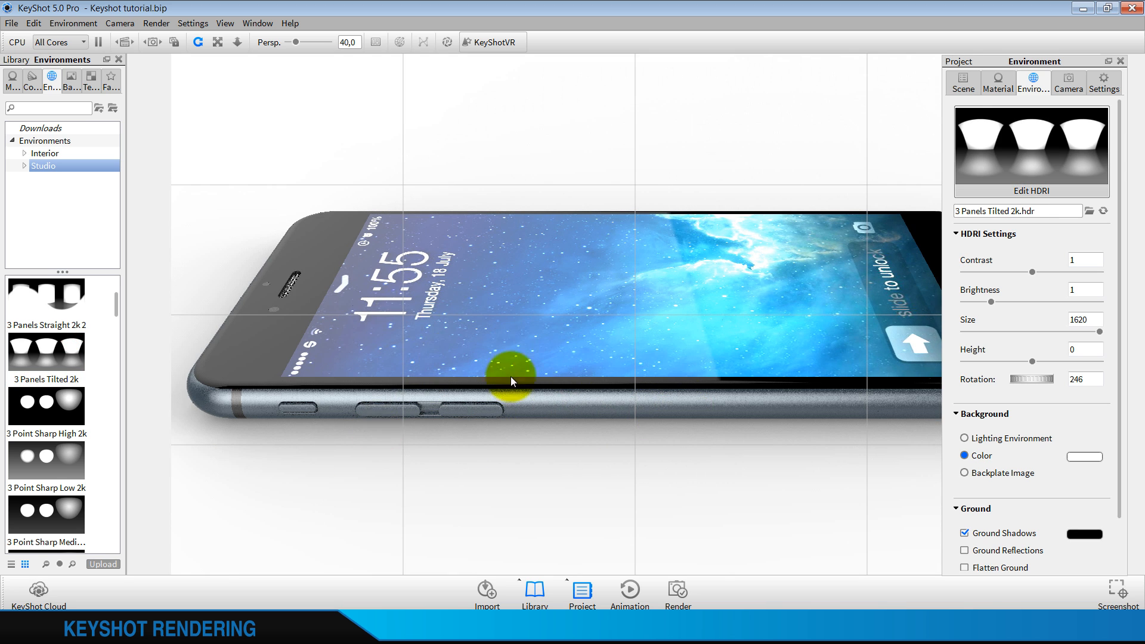
Try the studio environments Light Tent Open 2 2k and Light Tent White Open 2 2k on the phone
{"action": "scroll", "coordinate": [60, 421], "scroll_direction": "down", "scroll_amount": 8}
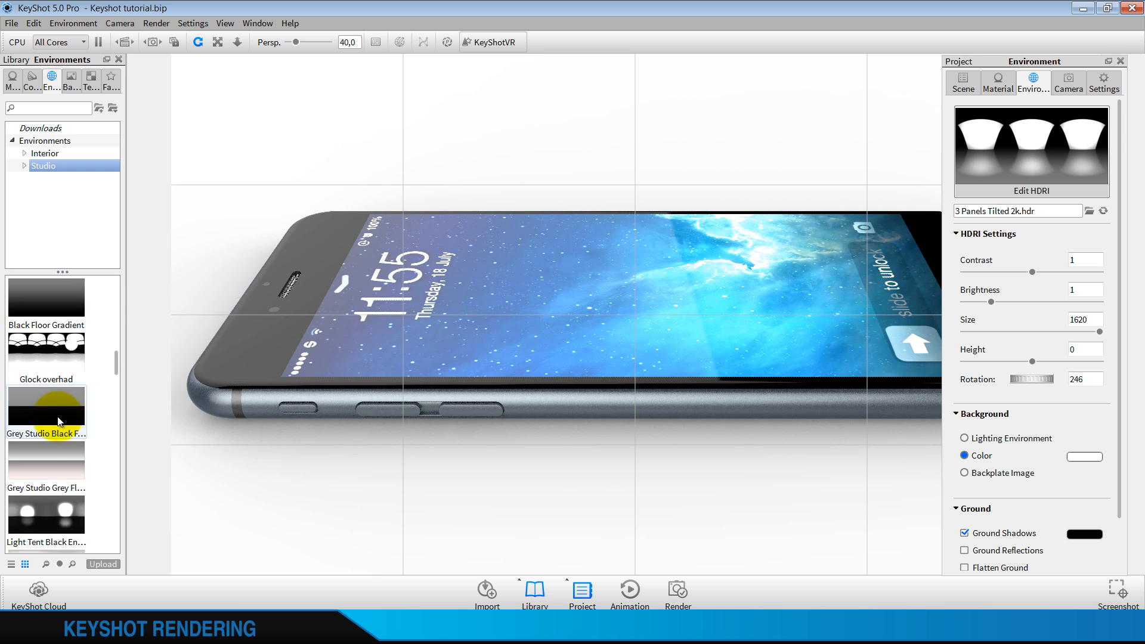
{"action": "scroll", "coordinate": [57, 416], "scroll_direction": "down", "scroll_amount": 3}
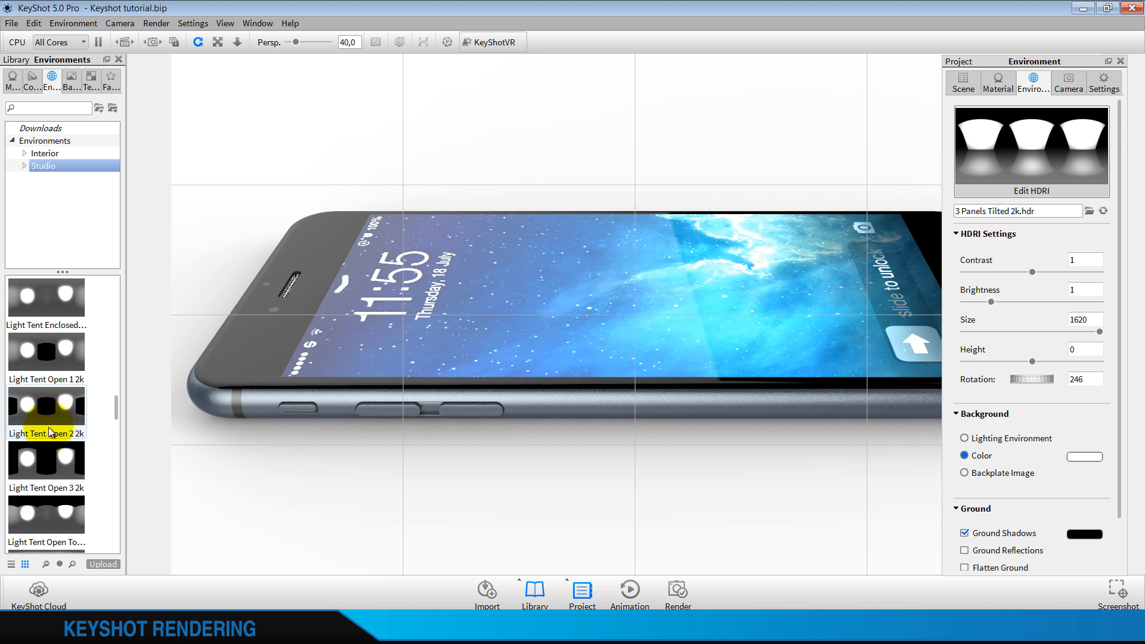
{"action": "left_click_drag", "start_coordinate": [36, 395], "coordinate": [225, 466]}
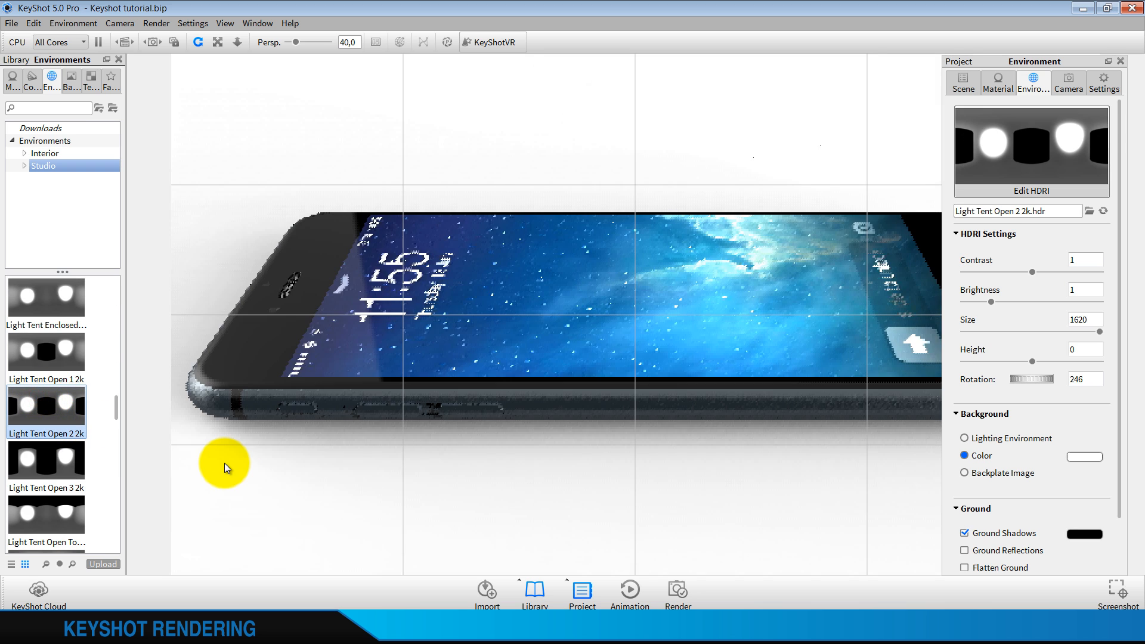
{"action": "scroll", "coordinate": [101, 433], "scroll_direction": "down", "scroll_amount": 5}
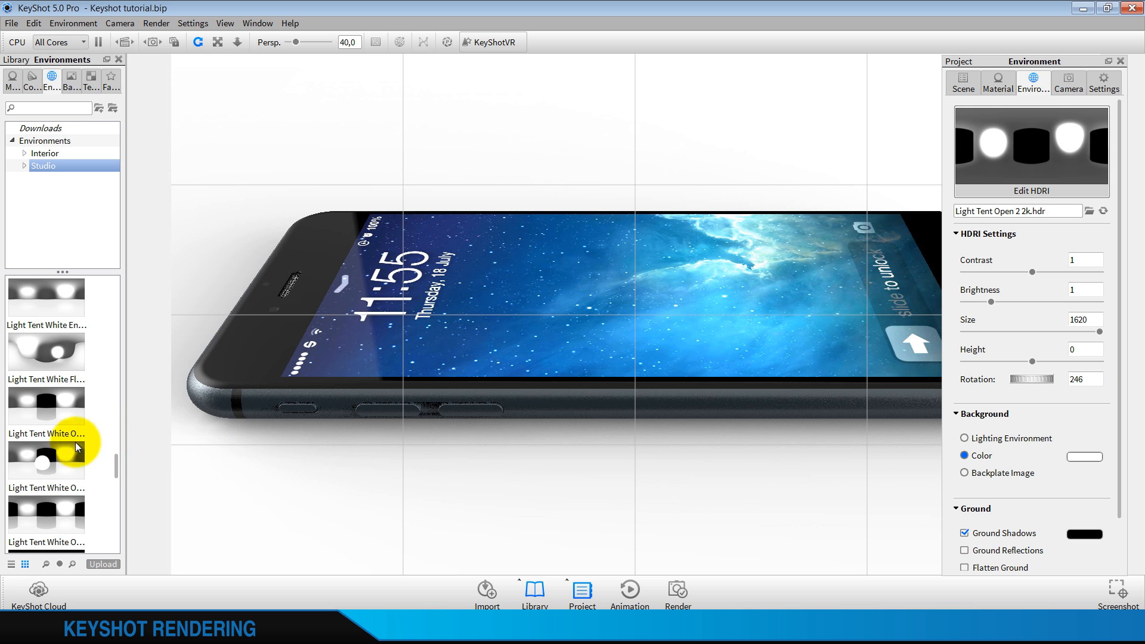
{"action": "left_click_drag", "start_coordinate": [39, 501], "coordinate": [241, 500]}
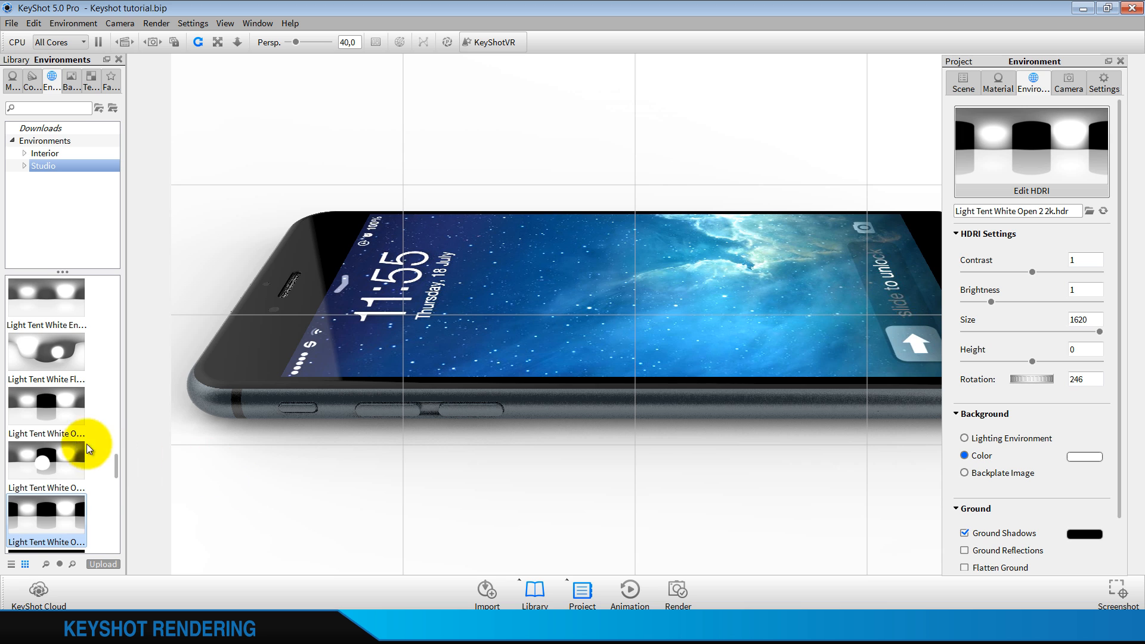
Try the studio environment Overhead Array 2k and shift the project window slightly away from the phone
{"action": "scroll", "coordinate": [78, 441], "scroll_direction": "down", "scroll_amount": 5}
{"action": "left_click_drag", "start_coordinate": [43, 365], "coordinate": [315, 127]}
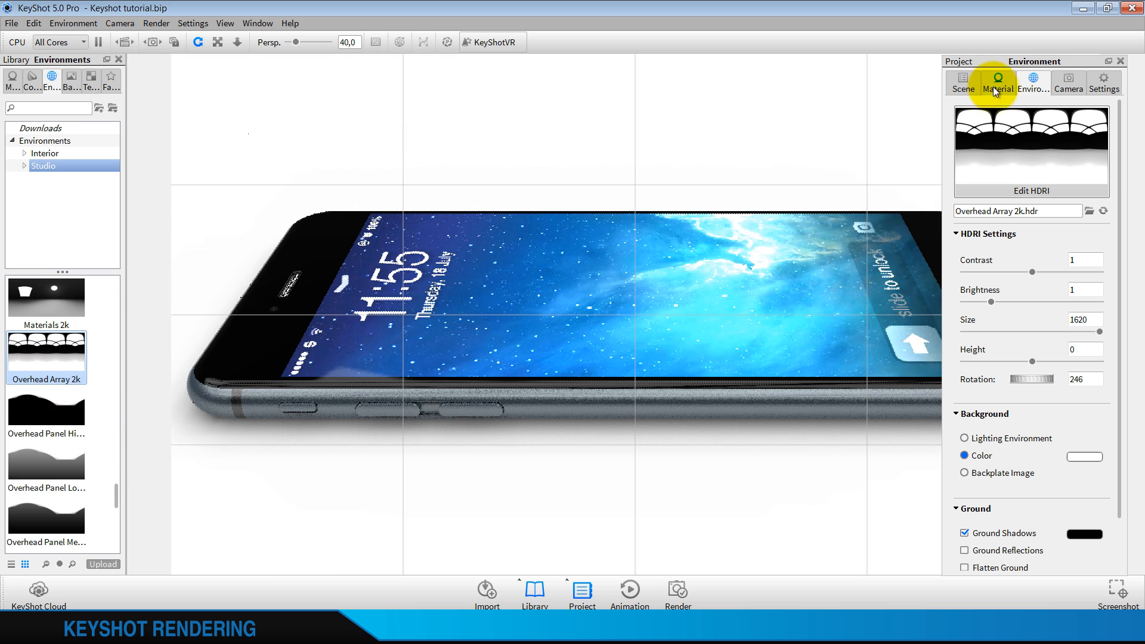
{"action": "mouse_move", "coordinate": [1066, 66]}
{"action": "left_mouse_down"}
{"action": "mouse_move", "coordinate": [993, 542]}
{"action": "mouse_move", "coordinate": [1035, 307]}
{"action": "mouse_move", "coordinate": [1047, 147]}
{"action": "mouse_move", "coordinate": [1092, 73]}
{"action": "mouse_move", "coordinate": [1077, 64]}
{"action": "left_mouse_up"}
Try the studio environment Materials 2k and replace it with Light Tent White Enclosed 2k
{"action": "left_click_drag", "start_coordinate": [46, 292], "coordinate": [199, 197]}
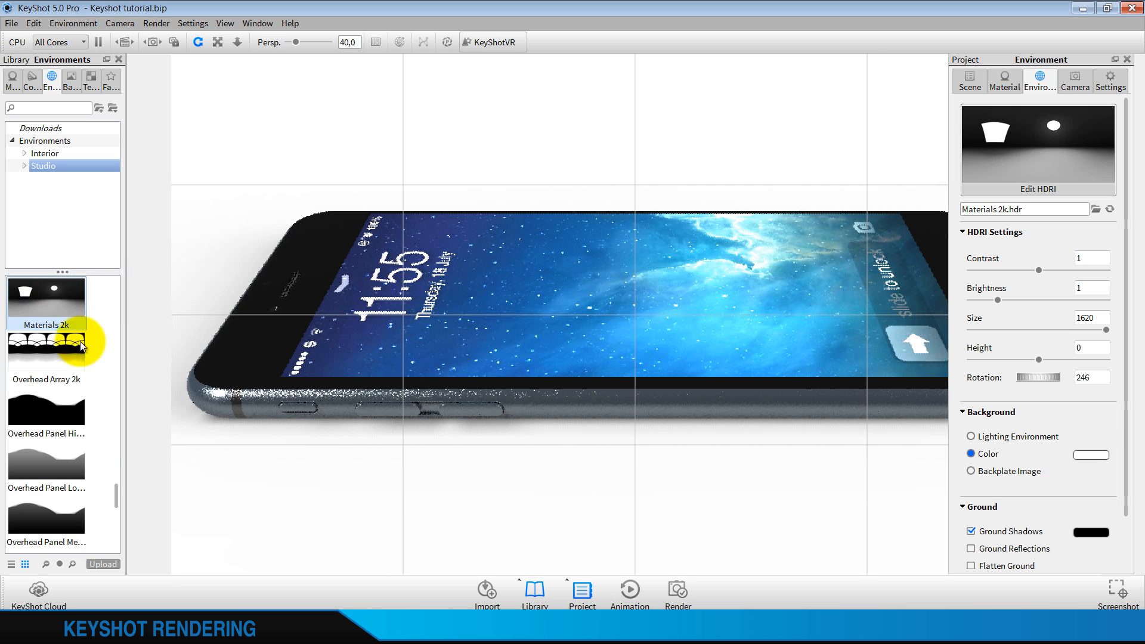
{"action": "scroll", "coordinate": [48, 385], "scroll_direction": "up", "scroll_amount": 5}
{"action": "left_click_drag", "start_coordinate": [48, 461], "coordinate": [230, 482]}
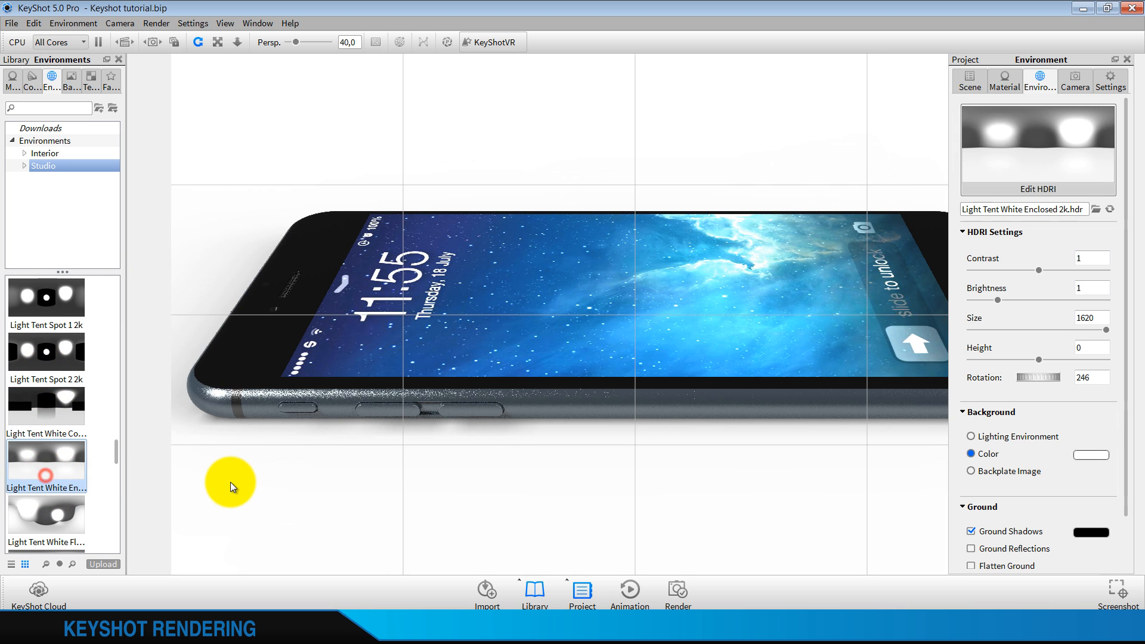
Apply the studio environment 2 Panels 2k and rotate it to 346
{"action": "scroll", "coordinate": [70, 442], "scroll_direction": "up", "scroll_amount": 6}
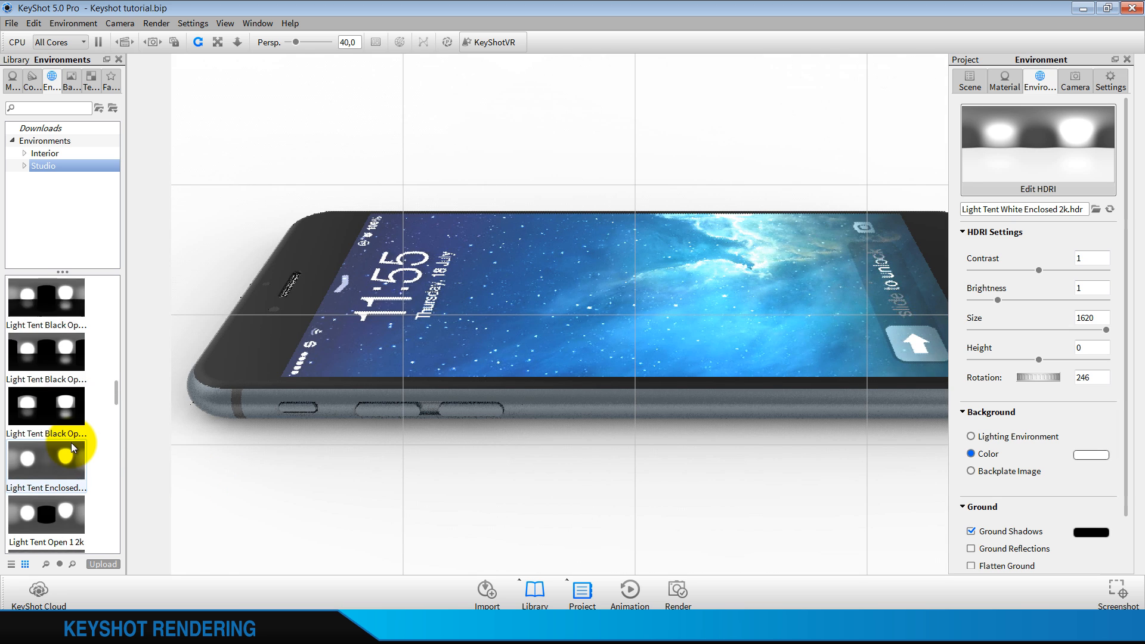
{"action": "scroll", "coordinate": [70, 442], "scroll_direction": "up", "scroll_amount": 2}
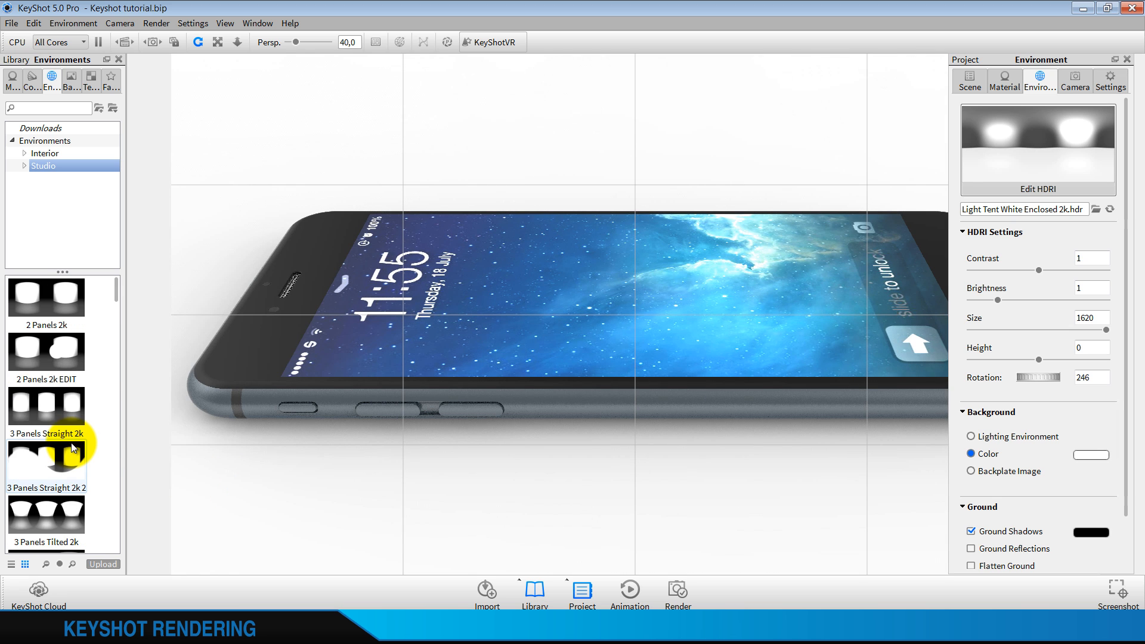
{"action": "left_click_drag", "start_coordinate": [44, 296], "coordinate": [236, 192]}
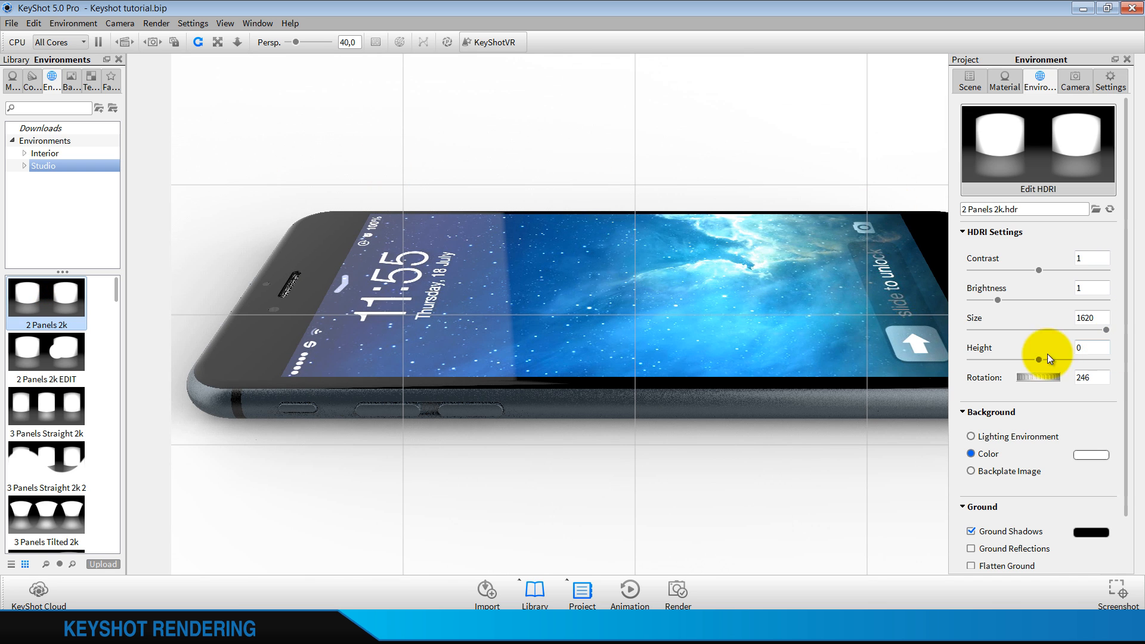
{"action": "left_click_drag", "start_coordinate": [1033, 376], "coordinate": [1081, 381]}
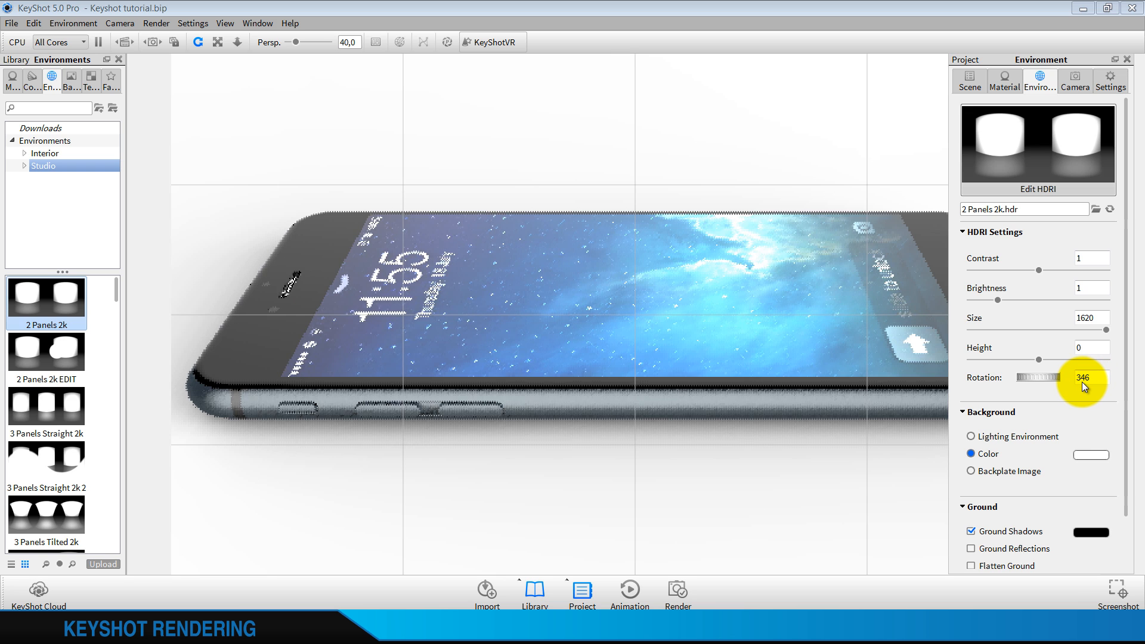
{"action": "scroll", "coordinate": [79, 470], "scroll_direction": "down", "scroll_amount": 6}
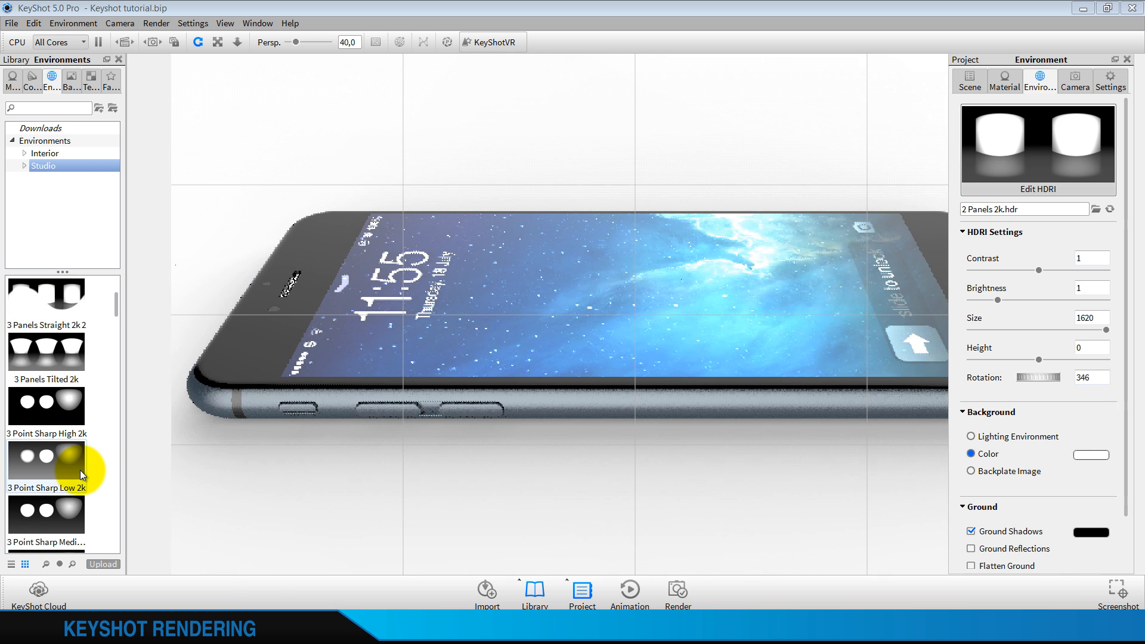
Apply the studio environment Basic 2k to the phone, set its height to 0,5 and its rotation to 151
{"action": "left_click_drag", "start_coordinate": [88, 342], "coordinate": [191, 223]}
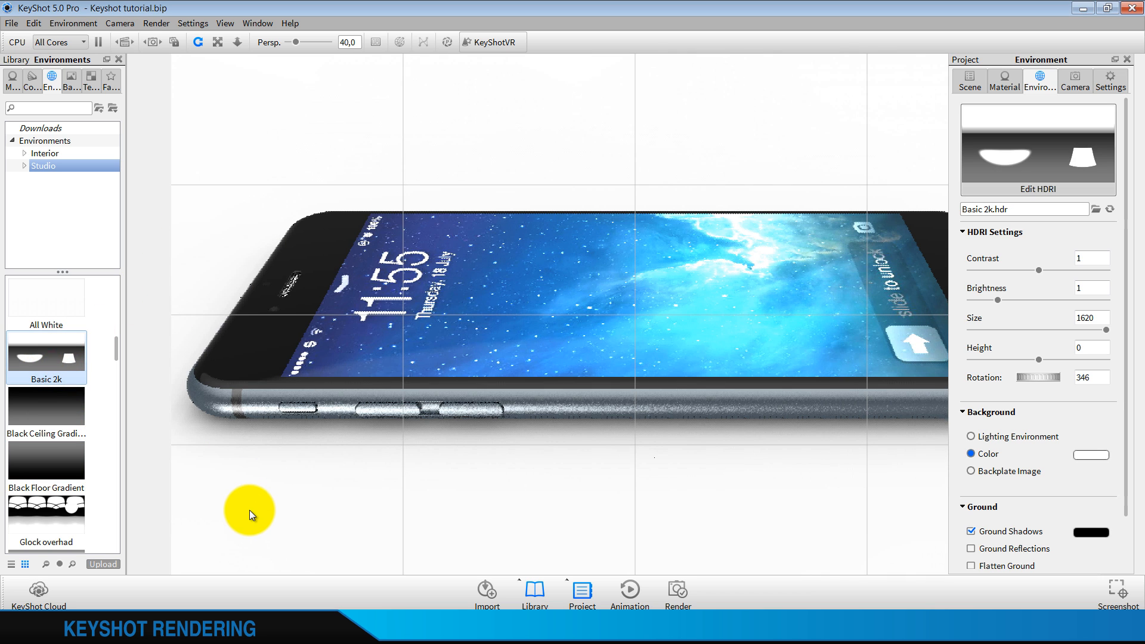
{"action": "left_click_drag", "start_coordinate": [1042, 360], "coordinate": [1114, 359]}
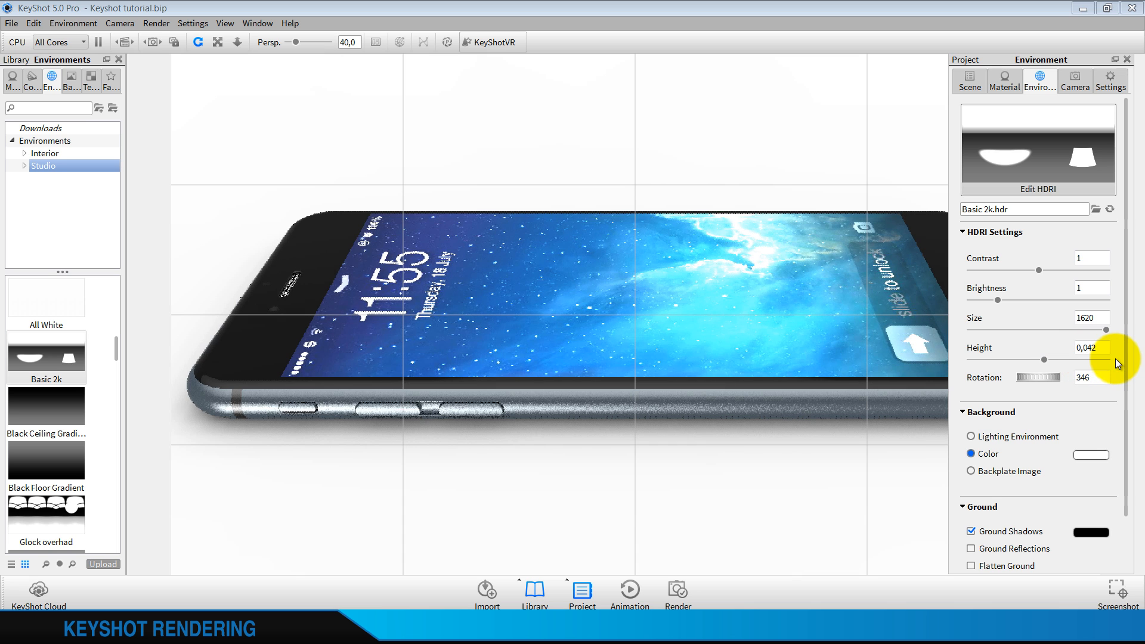
{"action": "left_click_drag", "start_coordinate": [1044, 360], "coordinate": [1114, 363]}
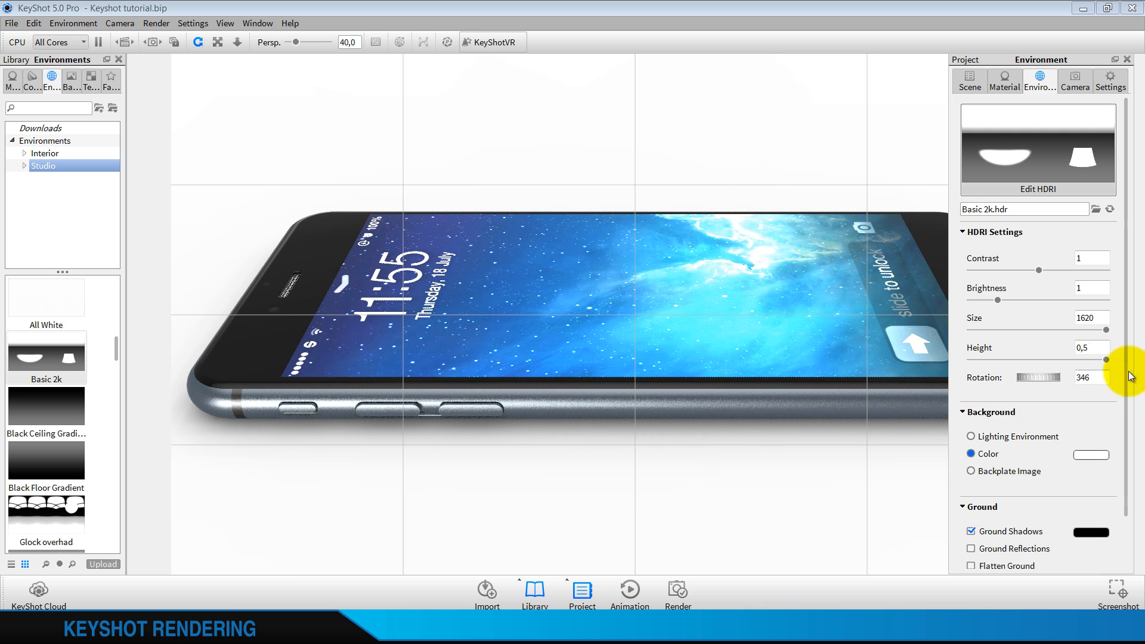
{"action": "left_click_drag", "start_coordinate": [1069, 380], "coordinate": [970, 354]}
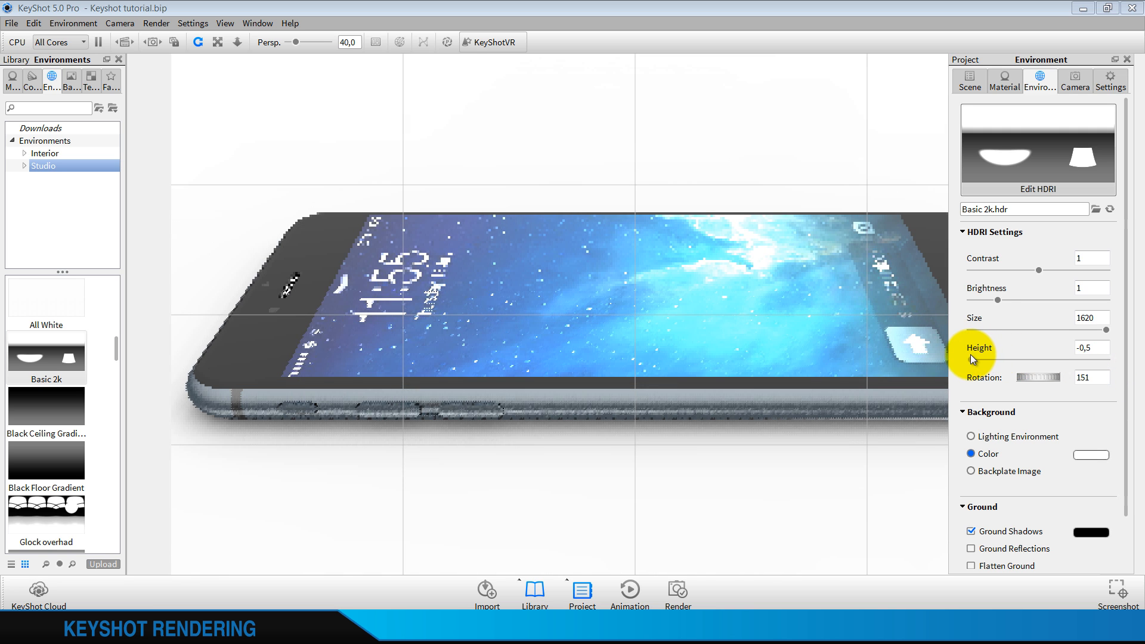
{"action": "left_click", "coordinate": [1106, 360]}
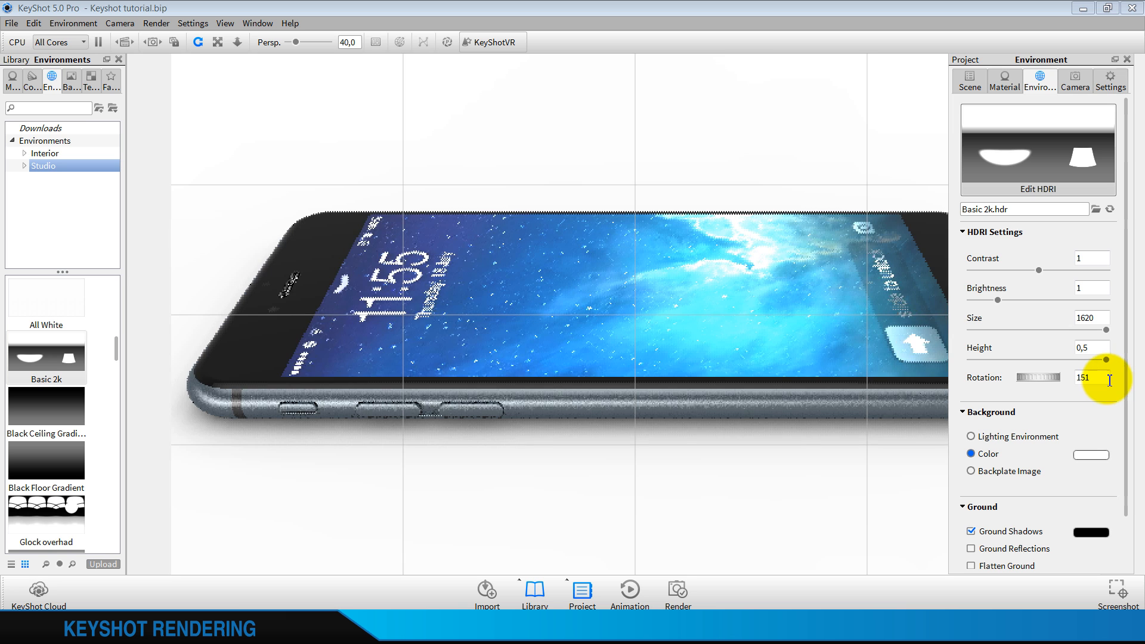
Shift the project window and examine the advanced quality settings, including Global Illumination, before returning to the environment settings
{"action": "left_click_drag", "start_coordinate": [1106, 71], "coordinate": [1009, 123]}
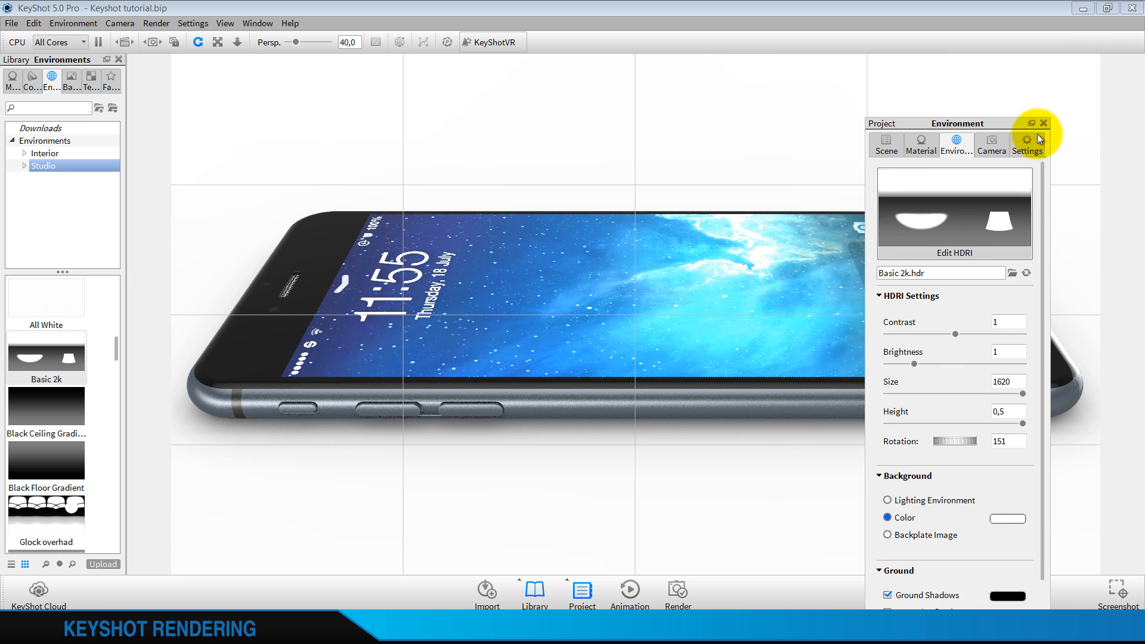
{"action": "left_click", "coordinate": [1026, 144]}
{"action": "left_click", "coordinate": [936, 433]}
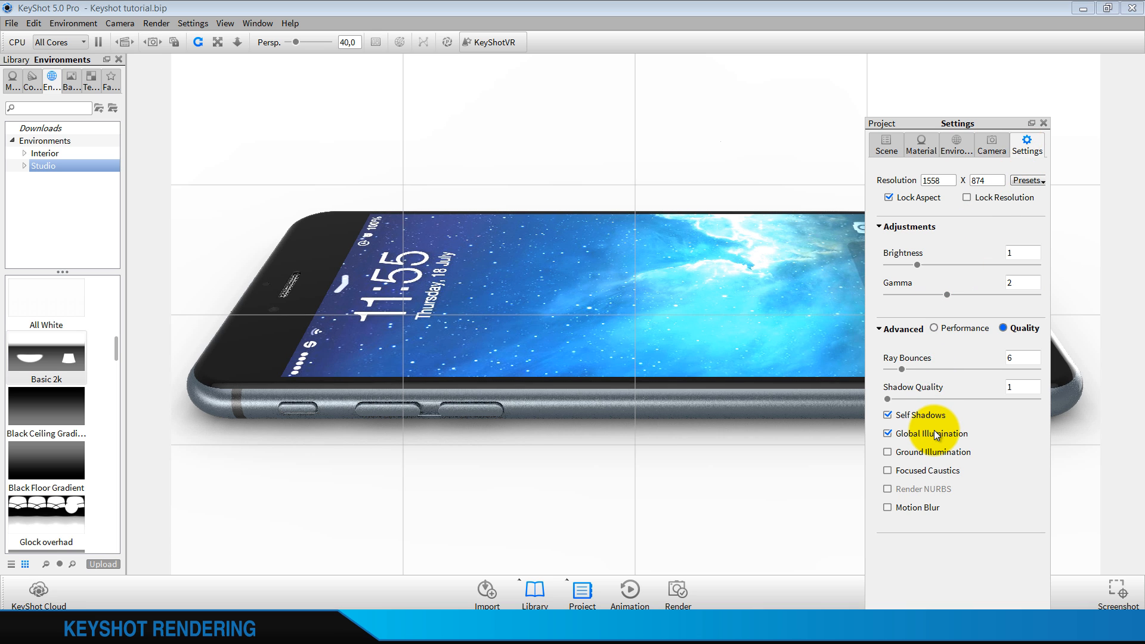
{"action": "left_click_drag", "start_coordinate": [986, 127], "coordinate": [1033, 69]}
{"action": "left_click", "coordinate": [1013, 86]}
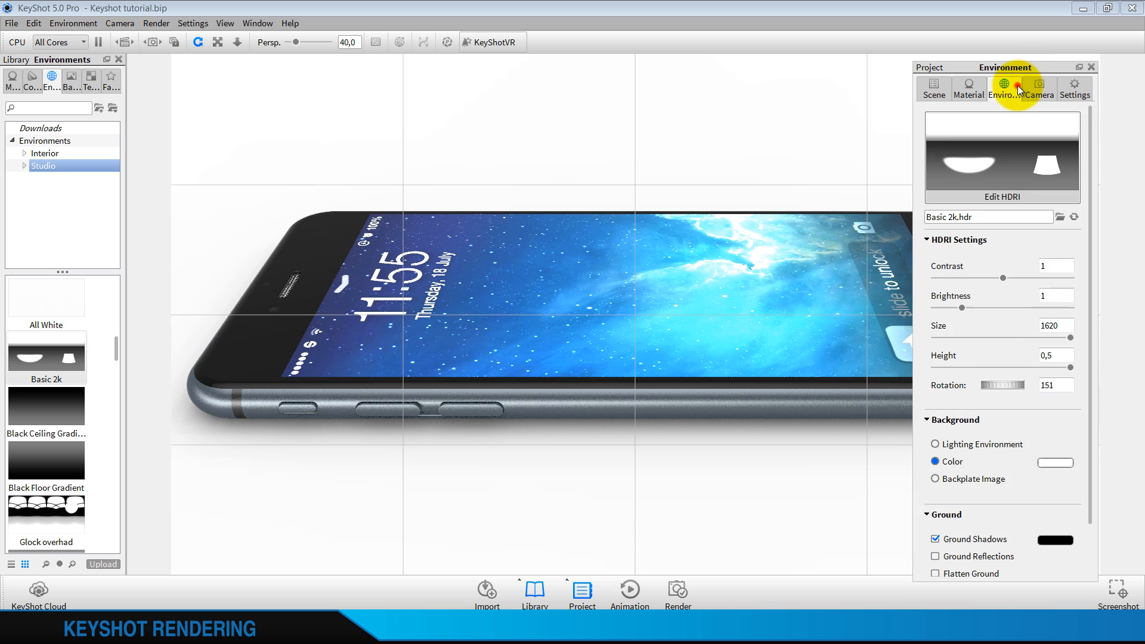
Try Ground Reflections under the phone and switch the option off again
{"action": "scroll", "coordinate": [993, 402], "scroll_direction": "down", "scroll_amount": 2}
{"action": "left_click", "coordinate": [974, 497]}
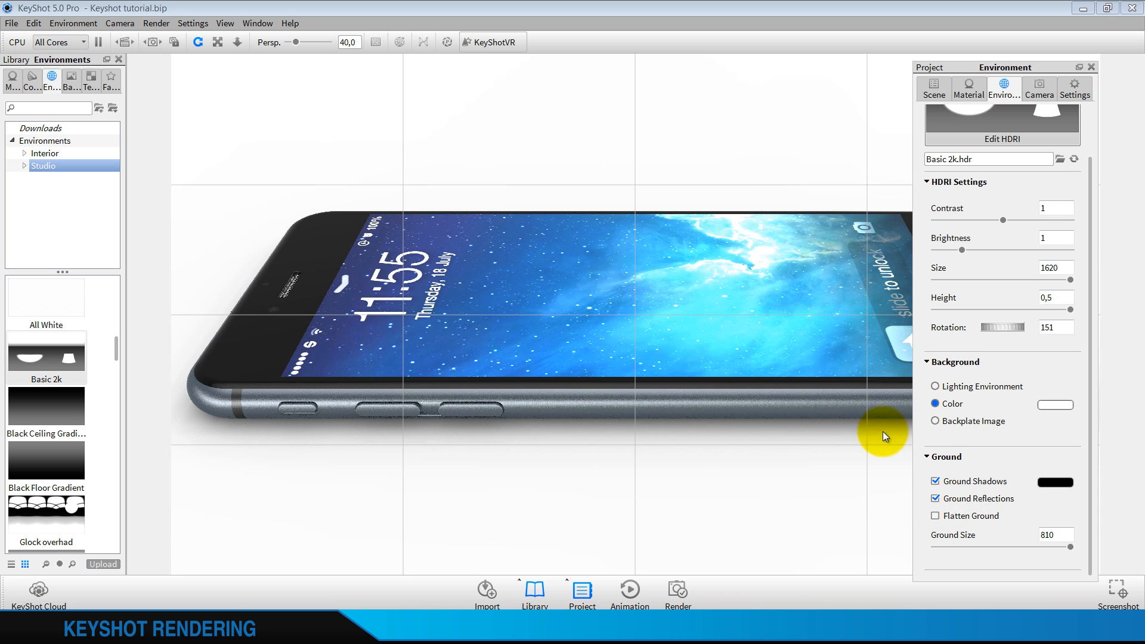
{"action": "left_click", "coordinate": [965, 500]}
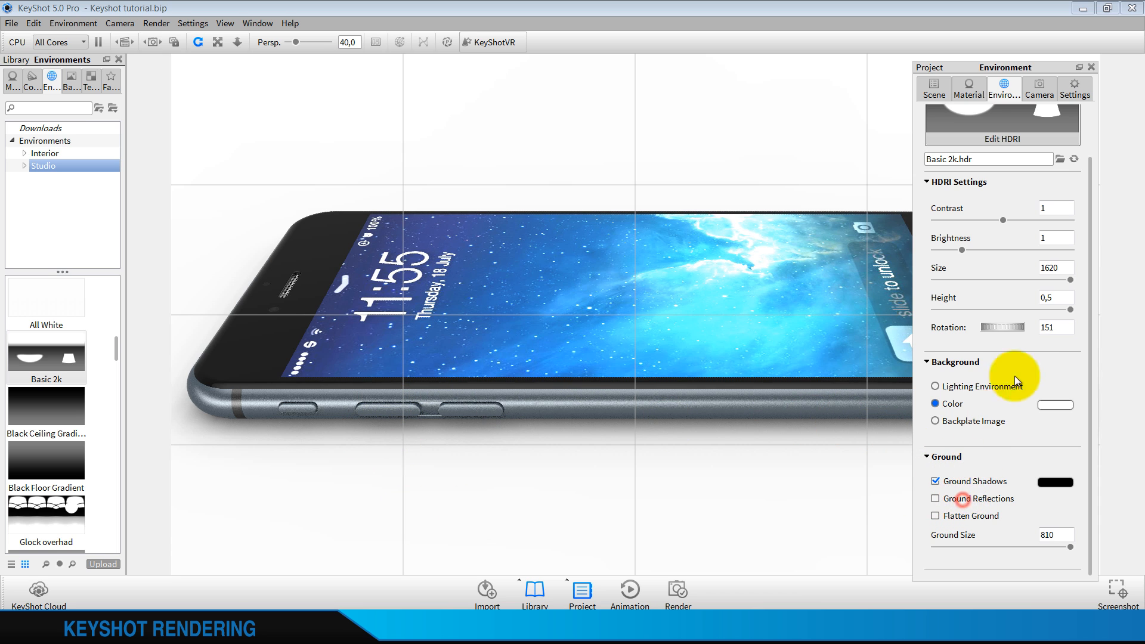
{"action": "scroll", "coordinate": [1019, 363], "scroll_direction": "up", "scroll_amount": 2}
{"action": "left_click", "coordinate": [967, 90]}
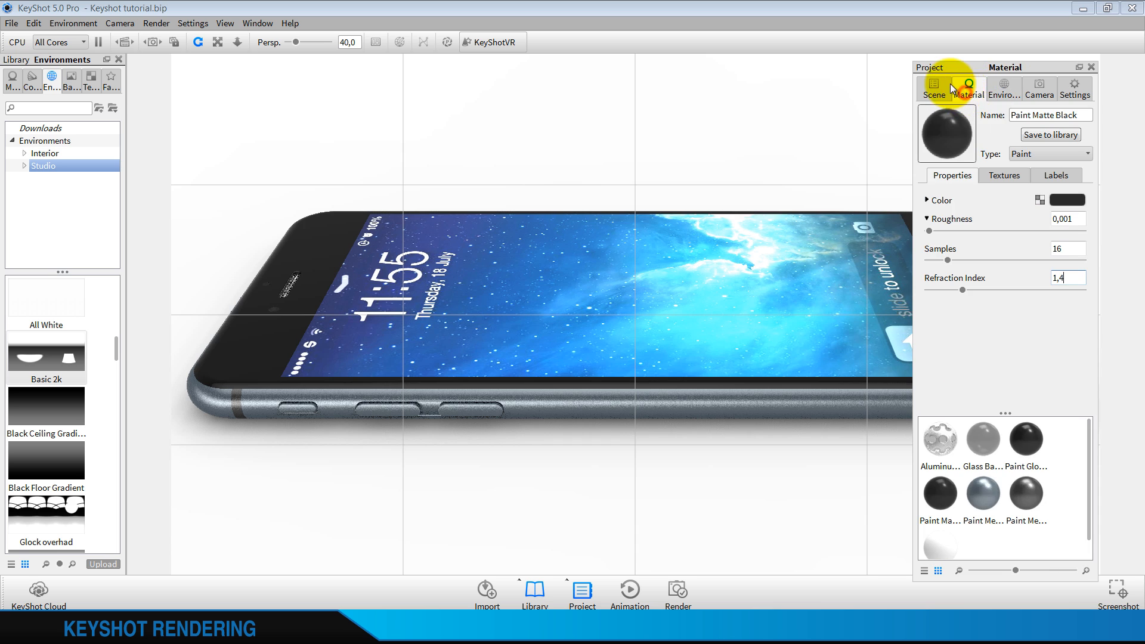
{"action": "left_click", "coordinate": [1006, 93]}
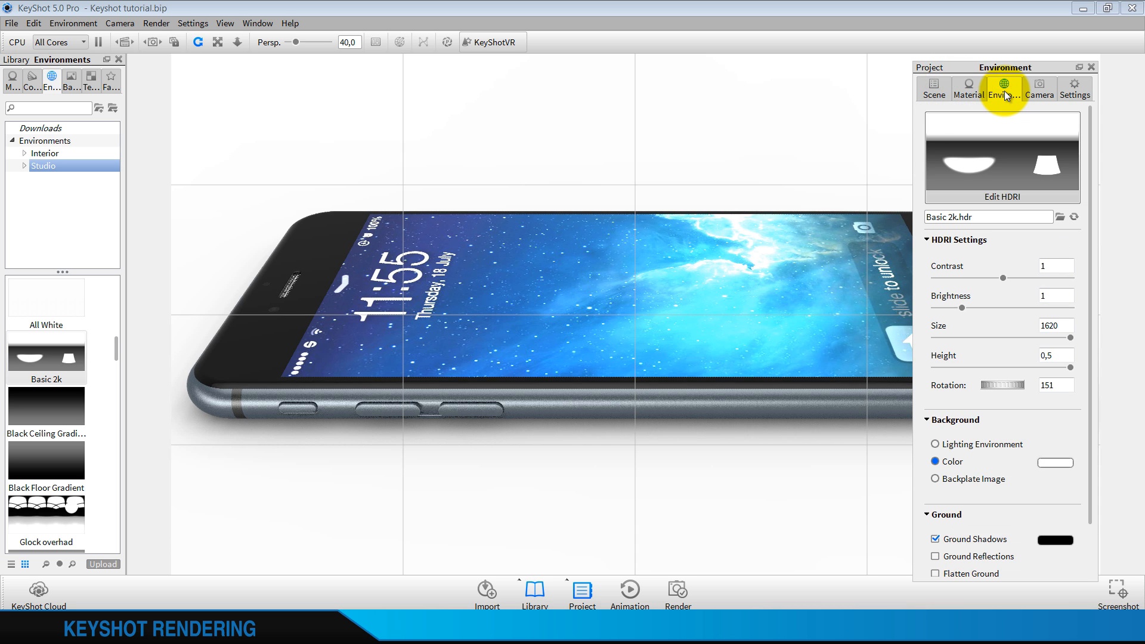
Open the Basic 2k environment for HDRI editing and add a highlight pin on the phone's black bezel near the speaker
{"action": "left_click", "coordinate": [1008, 195]}
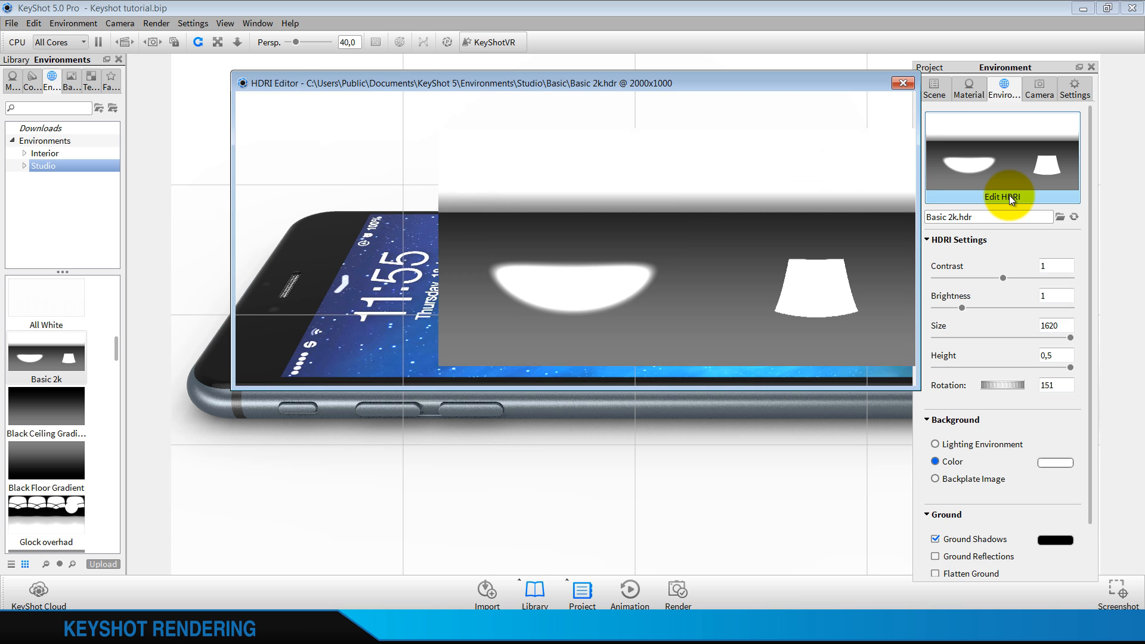
{"action": "left_click_drag", "start_coordinate": [693, 80], "coordinate": [934, 217]}
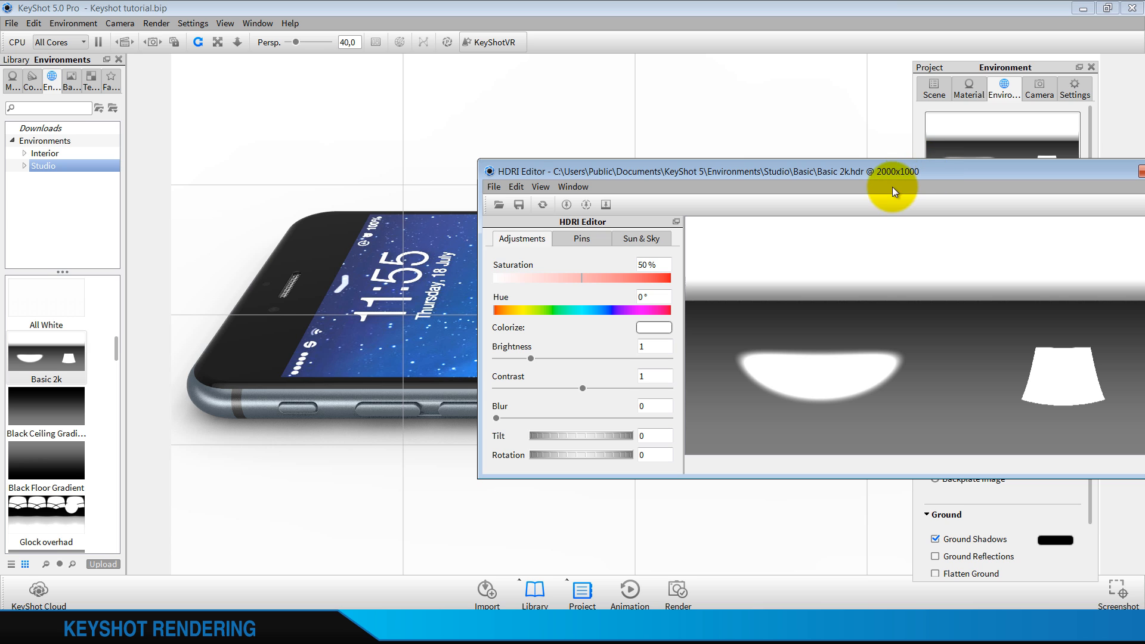
{"action": "left_click", "coordinate": [575, 236]}
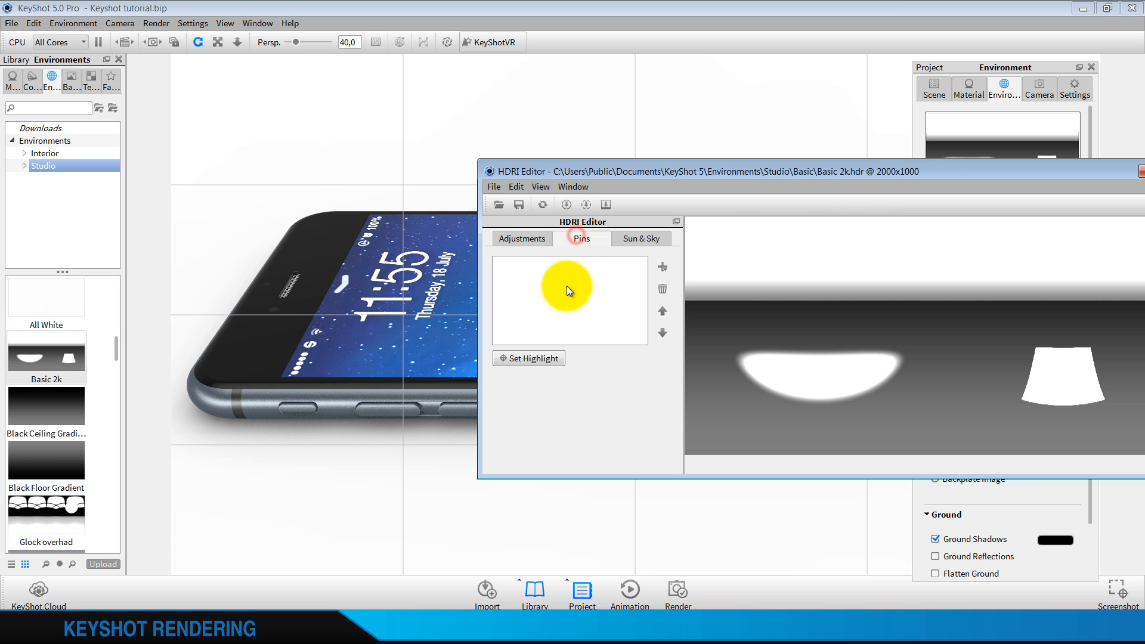
{"action": "left_click", "coordinate": [544, 358]}
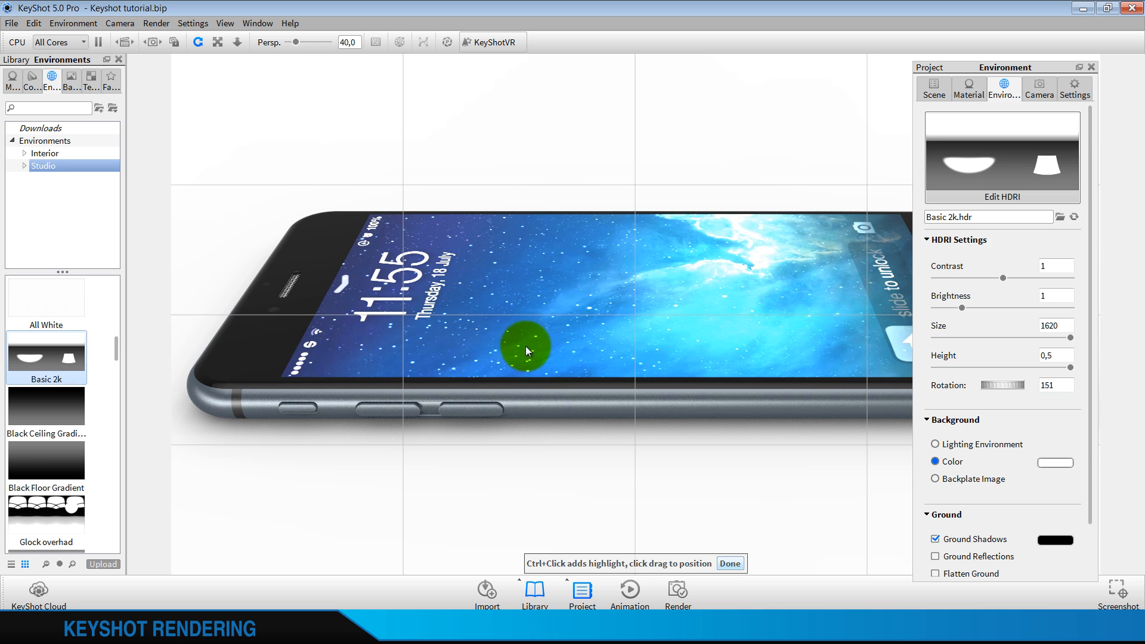
{"action": "left_click", "coordinate": [323, 263]}
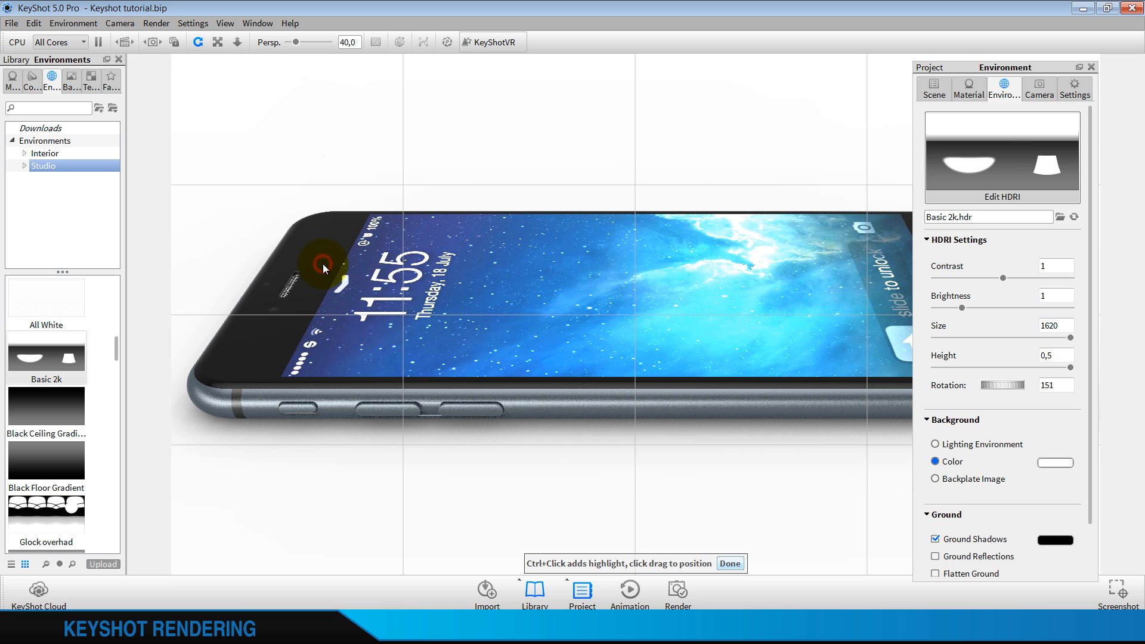
{"action": "left_click", "coordinate": [324, 263], "text": "ctrl"}
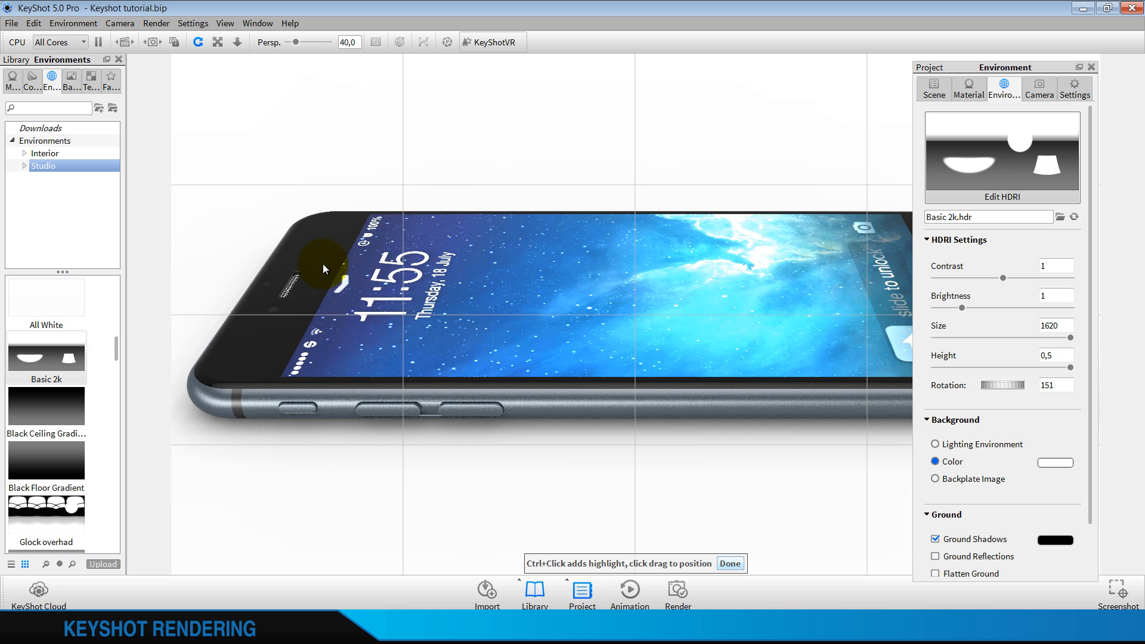
Try several positions on the phone for the highlight, place it at the bezel's back corner near the speaker, and finish the placement
{"action": "left_click", "coordinate": [326, 213]}
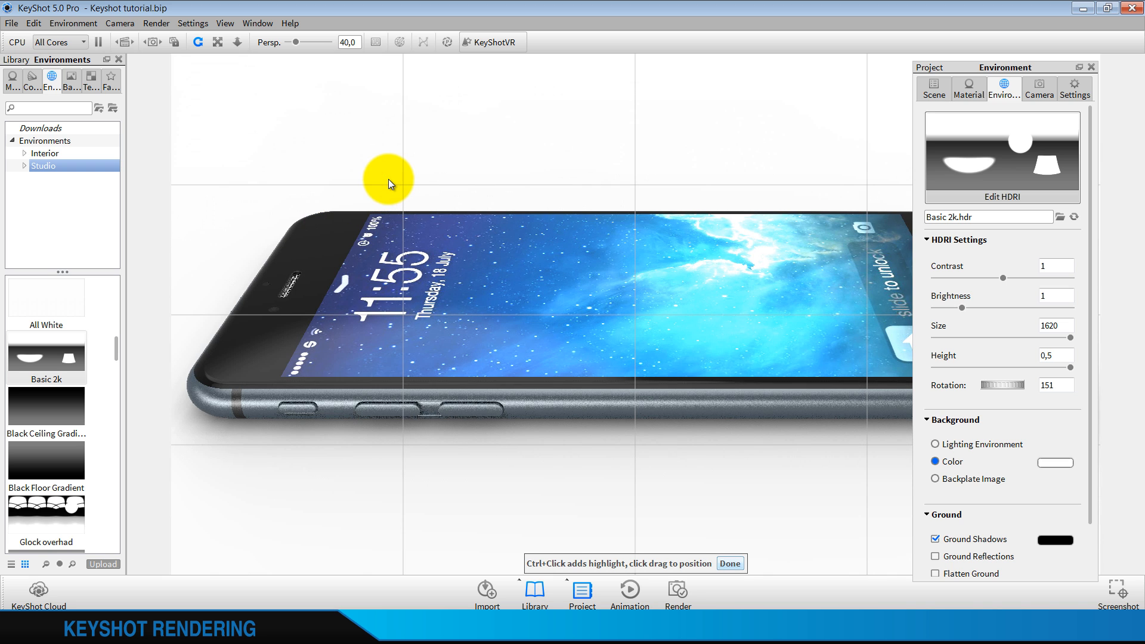
{"action": "left_click", "coordinate": [326, 273]}
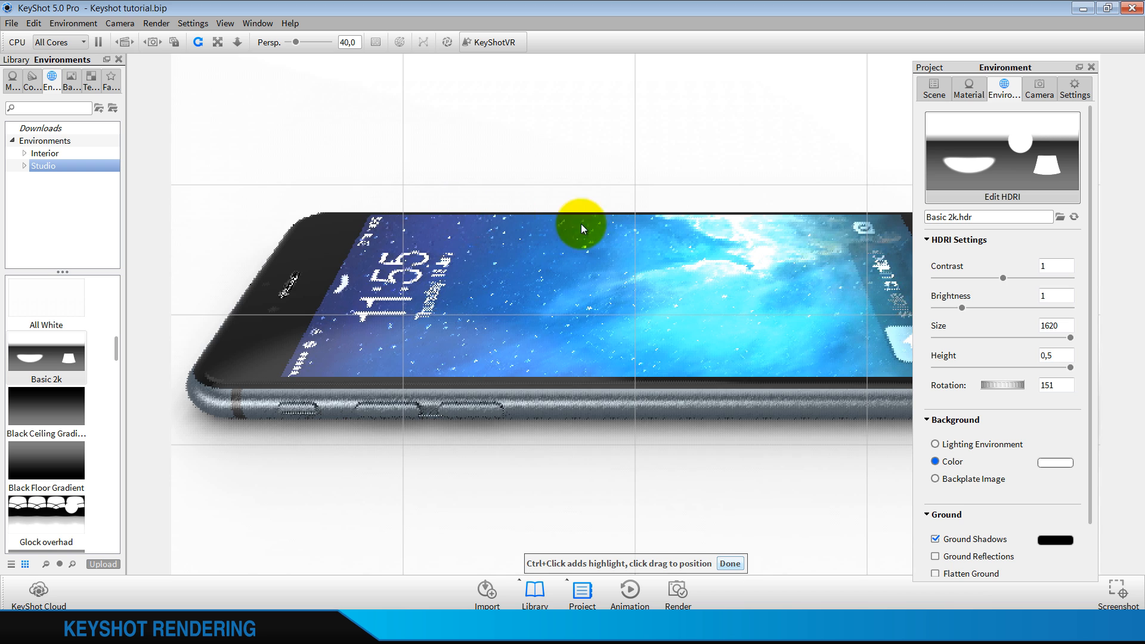
{"action": "left_click", "coordinate": [664, 216]}
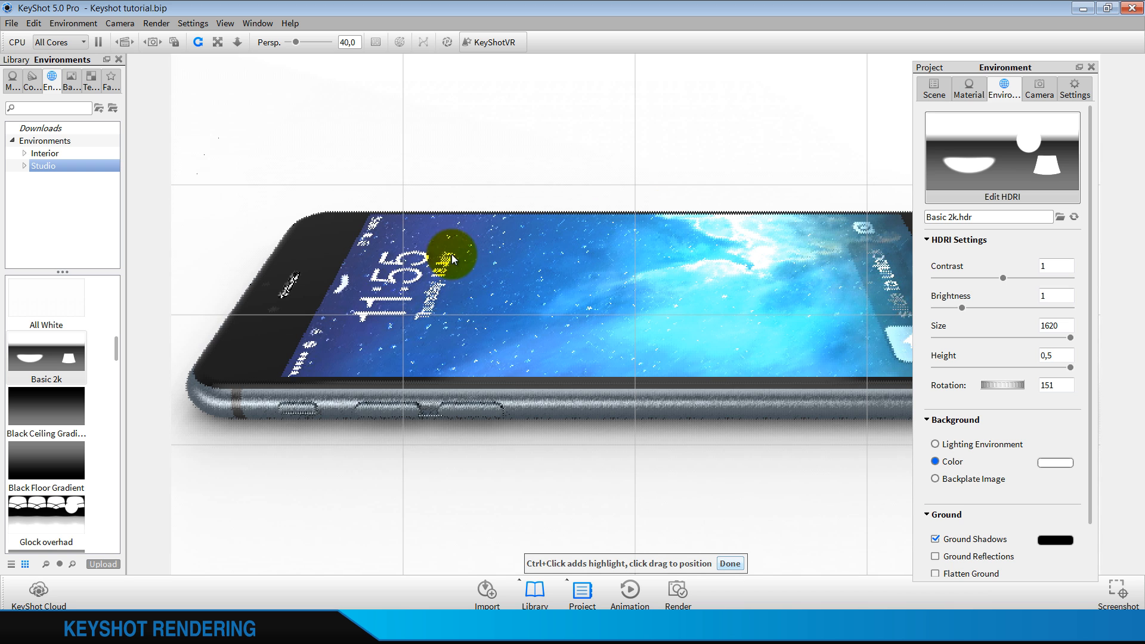
{"action": "left_click", "coordinate": [322, 219]}
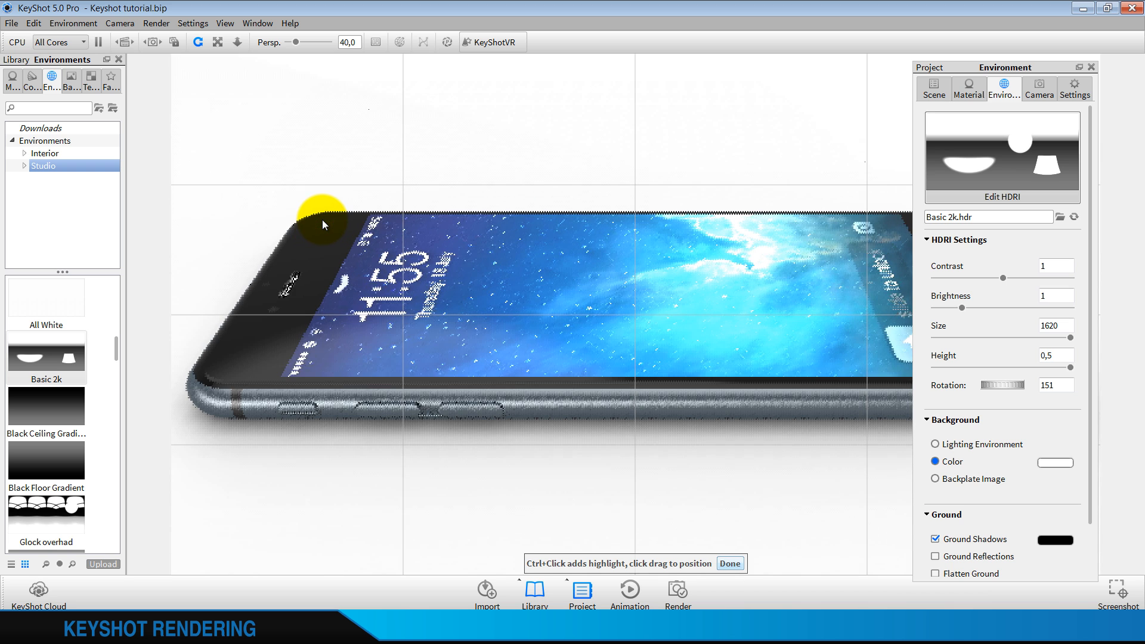
{"action": "left_click", "coordinate": [730, 563]}
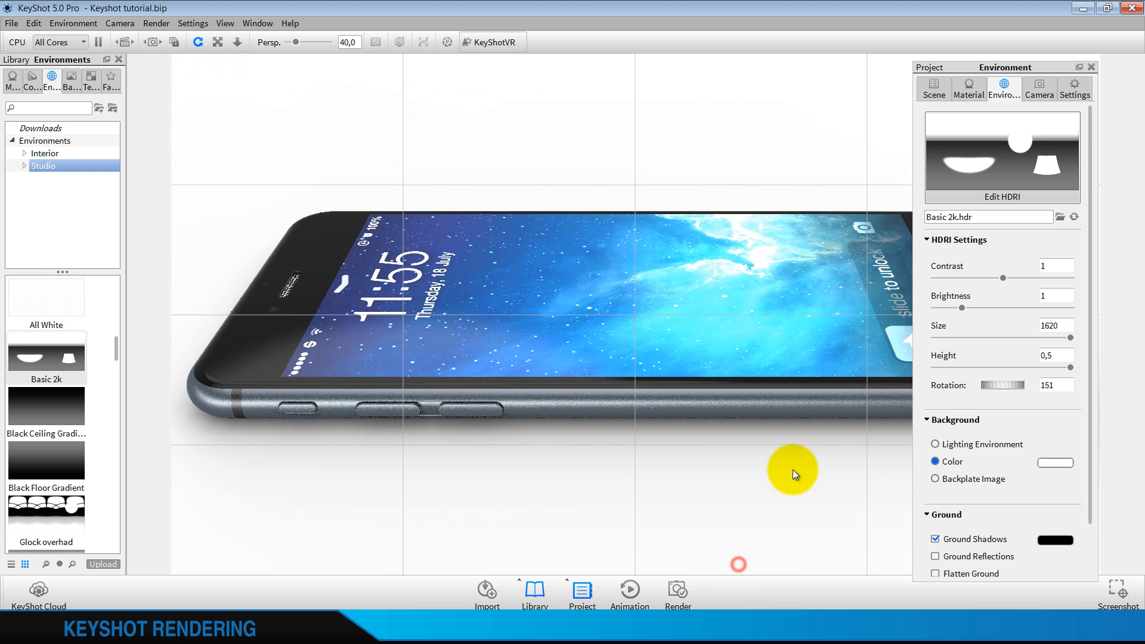
Reopen the HDRI editor and make the highlight pin rectangular with a width and height of 100
{"action": "left_click", "coordinate": [1020, 196]}
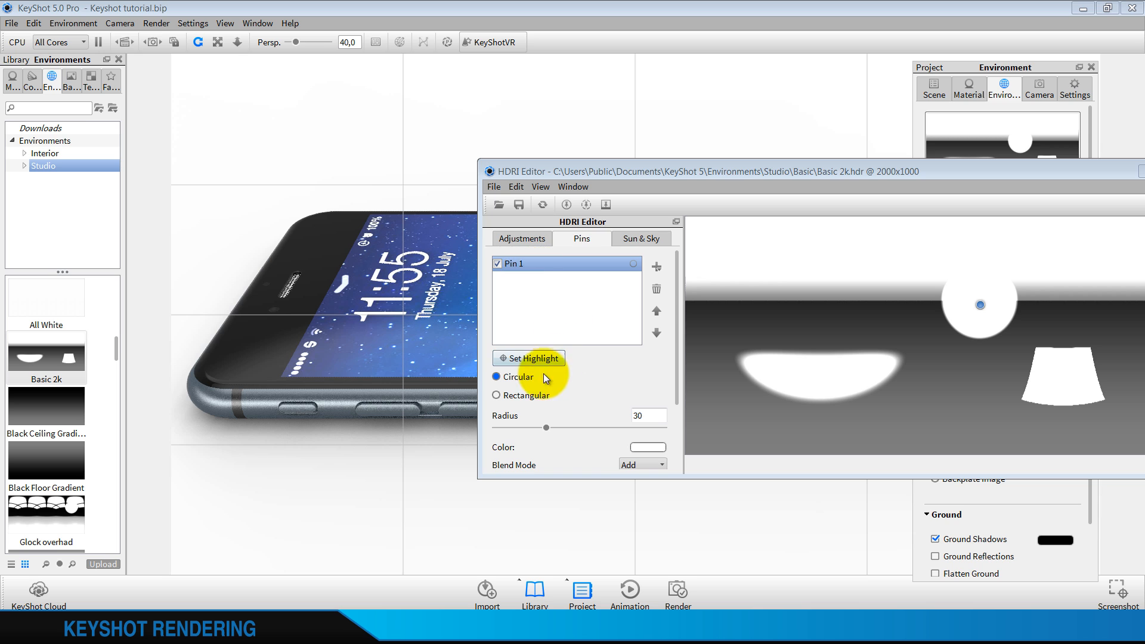
{"action": "left_click", "coordinate": [523, 396]}
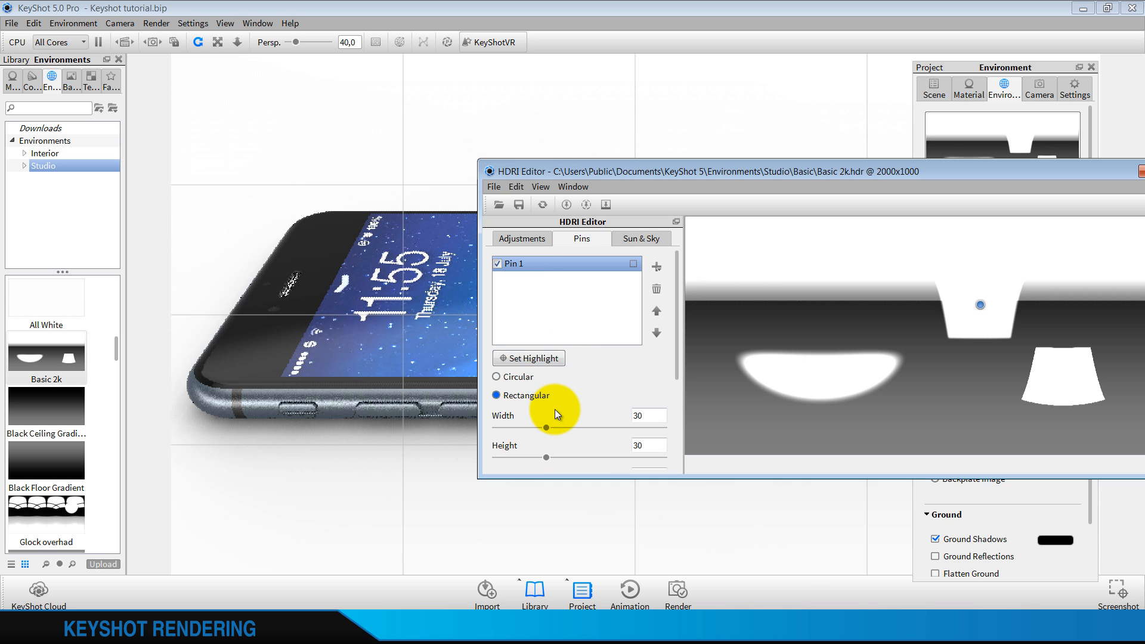
{"action": "left_click_drag", "start_coordinate": [545, 428], "coordinate": [671, 428]}
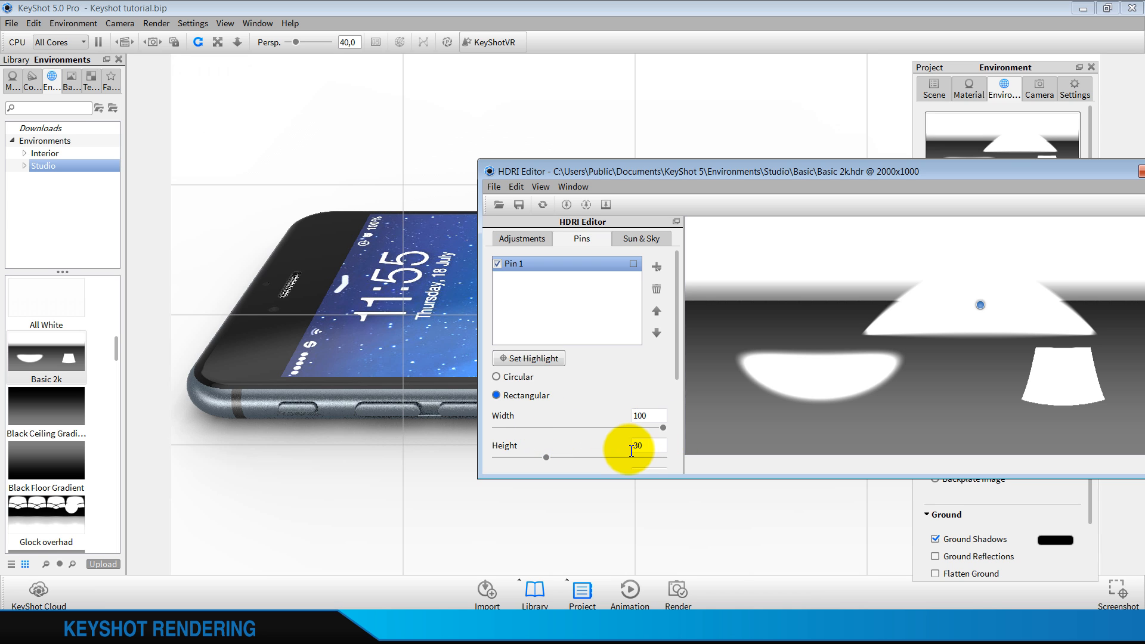
{"action": "left_click", "coordinate": [545, 456]}
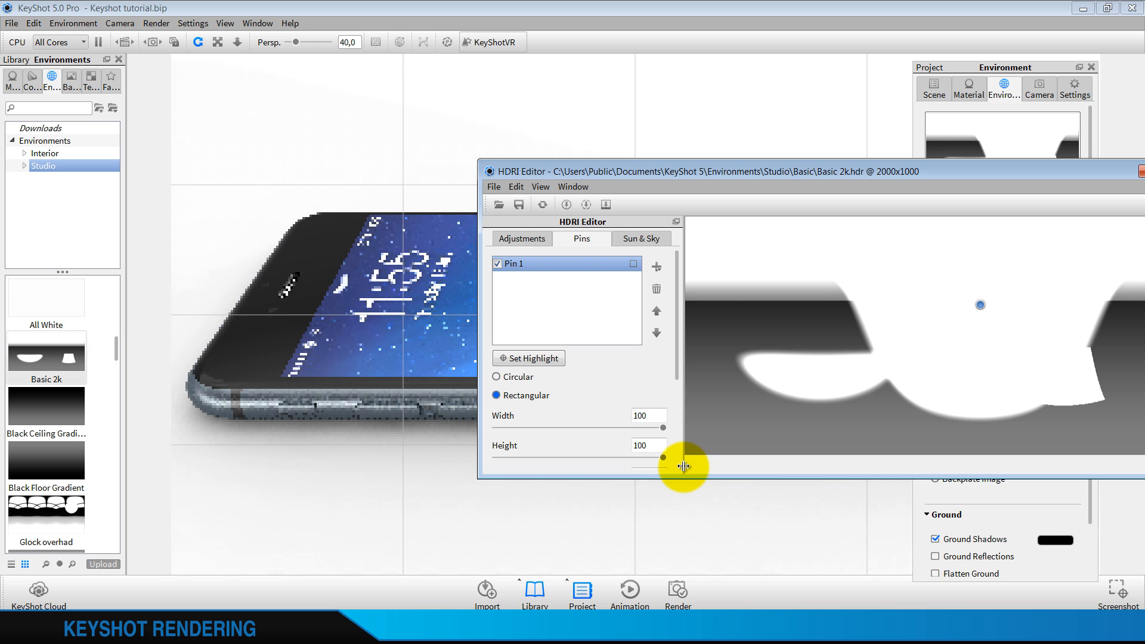
Set the rectangular highlight pin's width and height to 75
{"action": "left_click", "coordinate": [644, 419]}
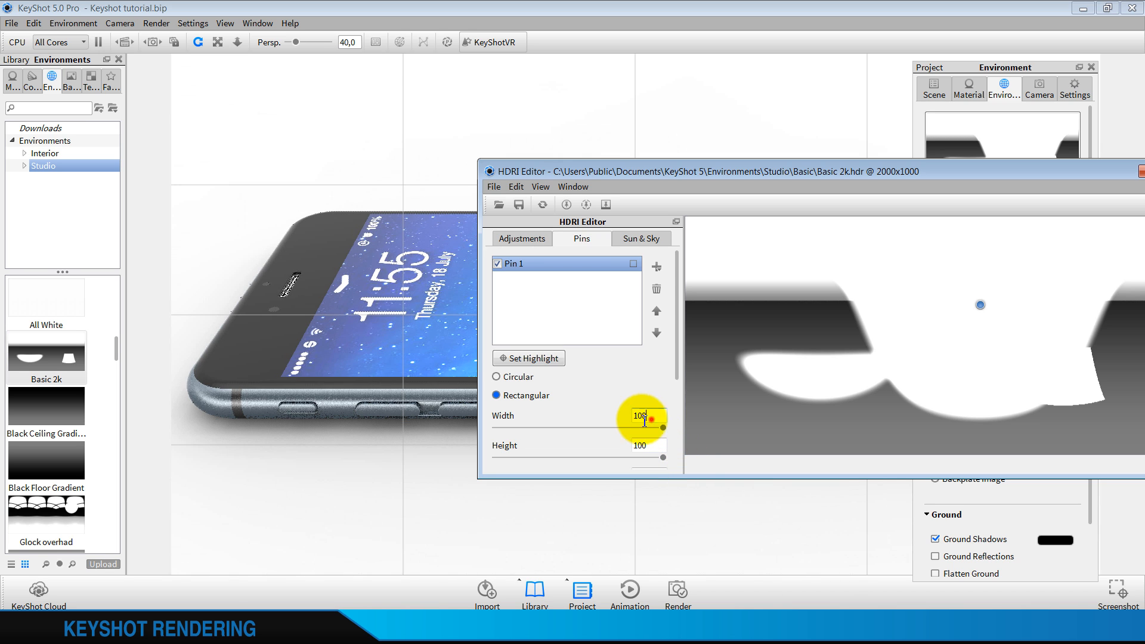
{"action": "left_click_drag", "start_coordinate": [645, 421], "coordinate": [620, 440]}
{"action": "type", "text": "7575"}
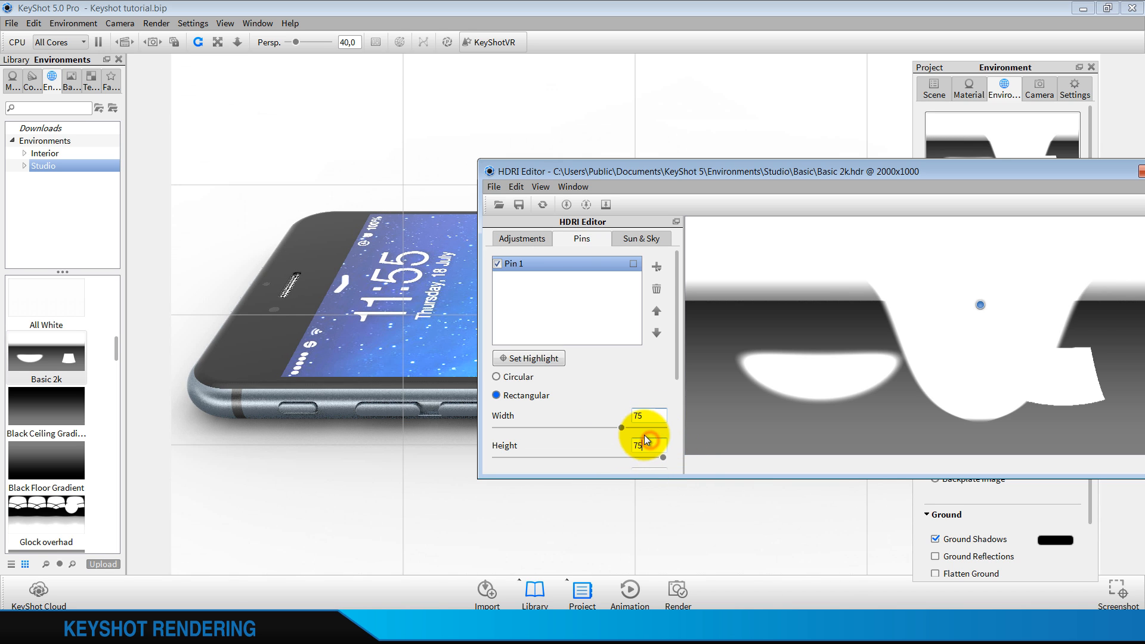
{"action": "left_click", "coordinate": [653, 422]}
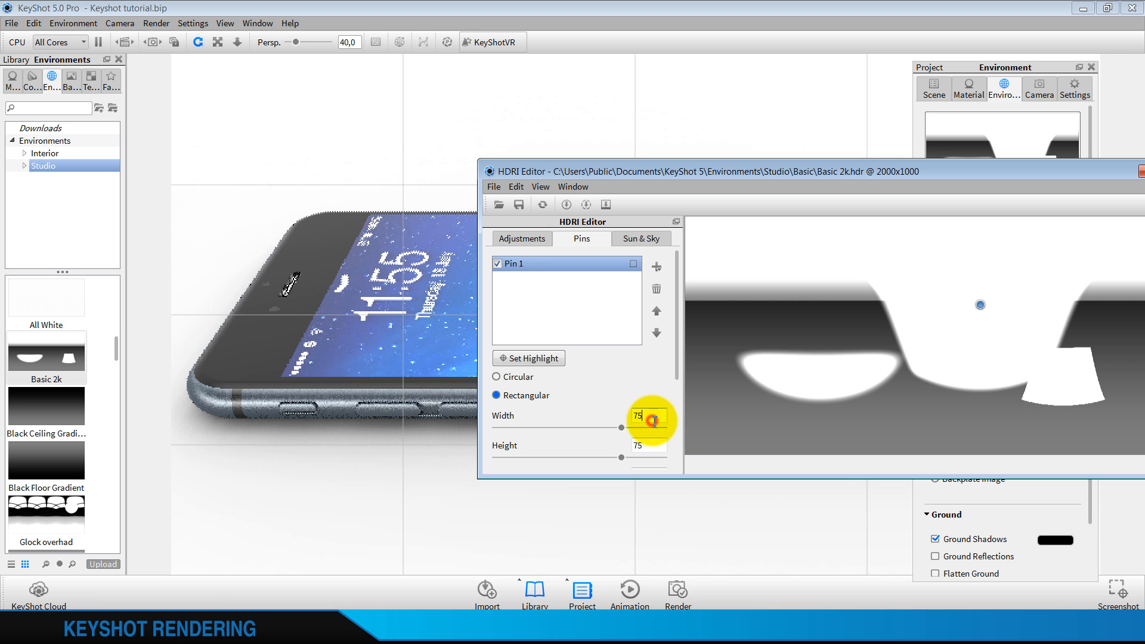
Try changing the highlight pin's angle, return it to 0 and check the blend mode options, keeping Add
{"action": "left_click", "coordinate": [678, 344]}
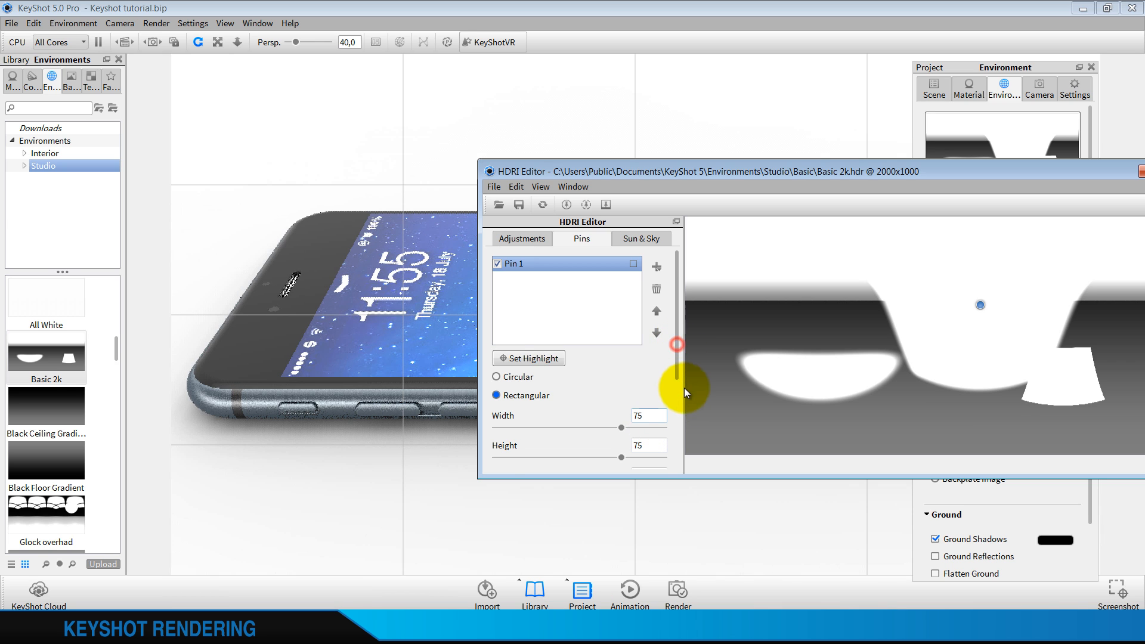
{"action": "scroll", "coordinate": [680, 402], "scroll_direction": "down", "scroll_amount": 5}
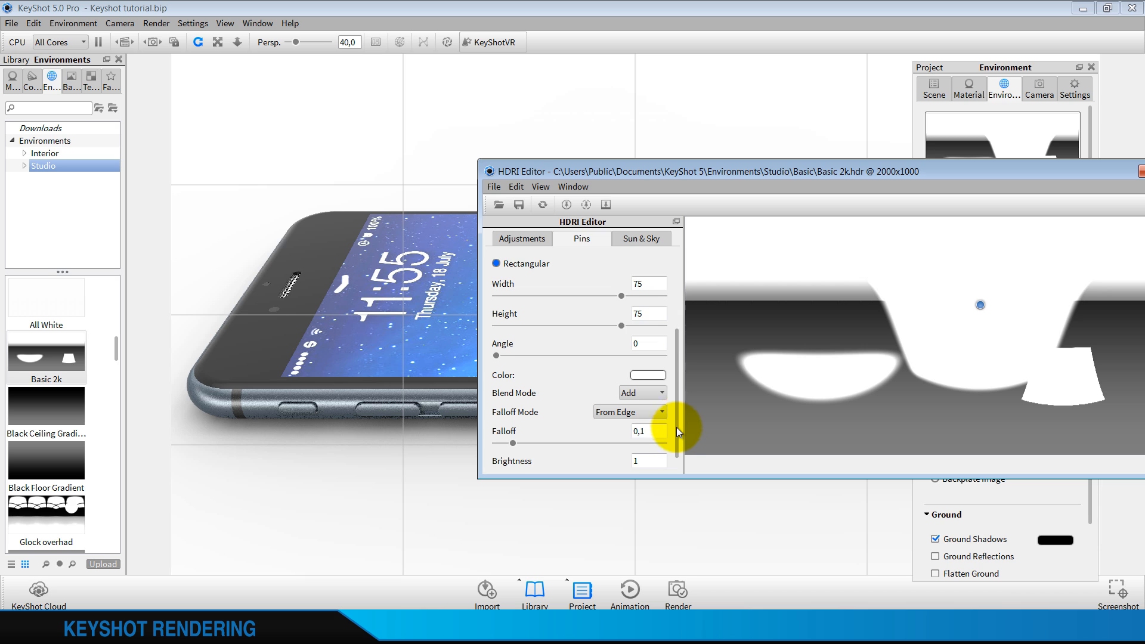
{"action": "scroll", "coordinate": [676, 432], "scroll_direction": "down", "scroll_amount": 1}
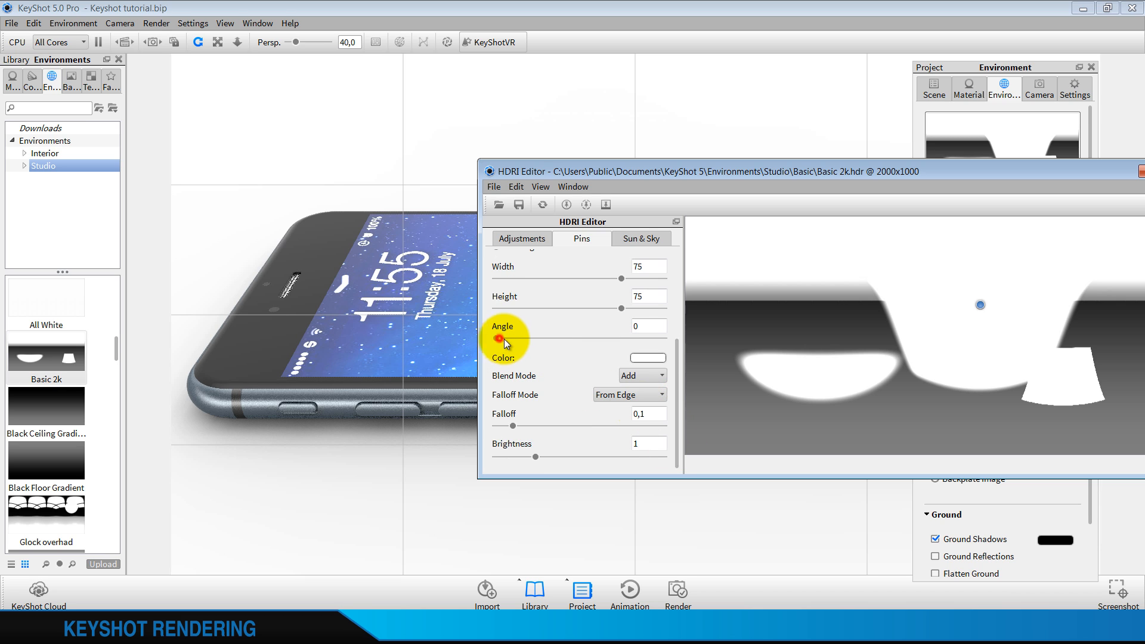
{"action": "left_click_drag", "start_coordinate": [524, 341], "coordinate": [477, 337]}
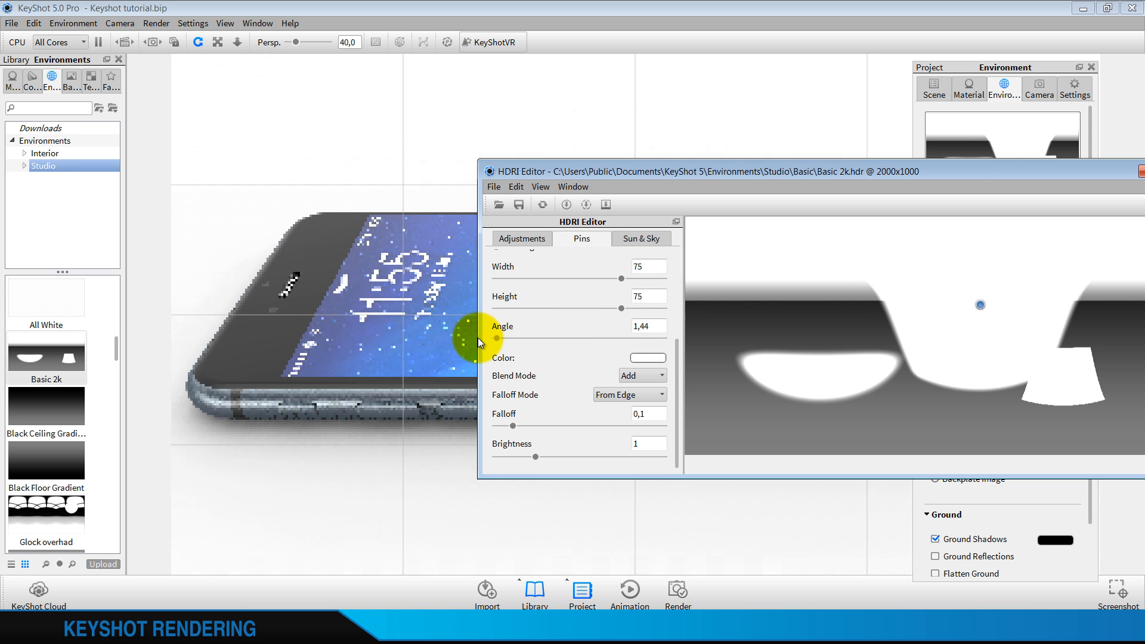
{"action": "left_click", "coordinate": [644, 377]}
{"action": "left_click", "coordinate": [643, 375]}
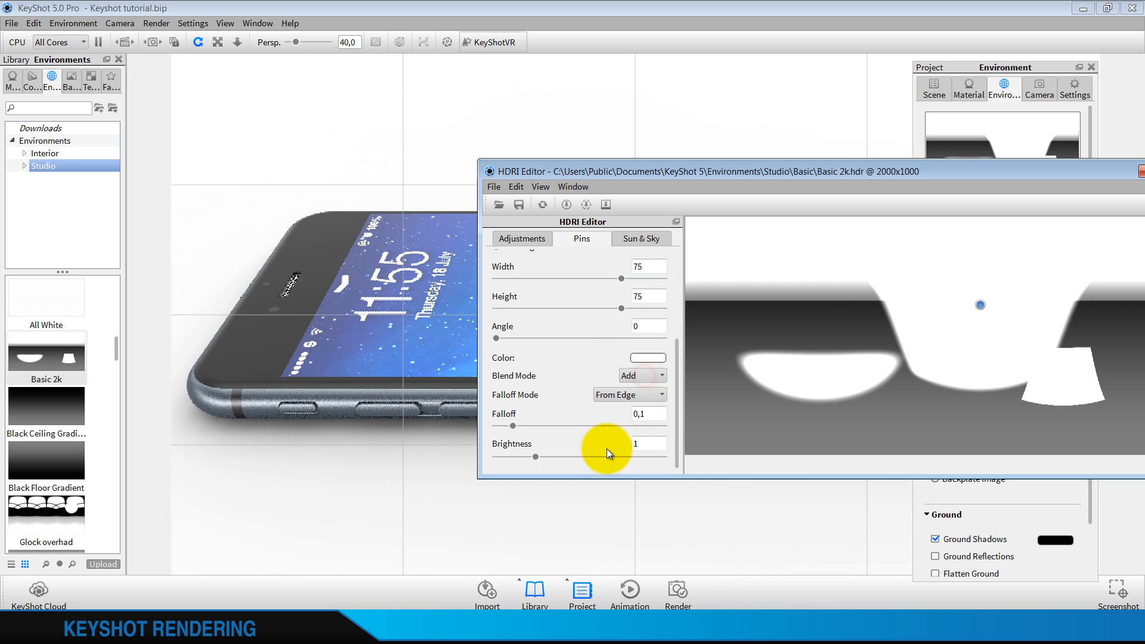
Try different falloff values for the highlight pin, including 0, and set the falloff to 0.07
{"action": "left_click_drag", "start_coordinate": [526, 428], "coordinate": [668, 428]}
{"action": "left_click", "coordinate": [491, 424]}
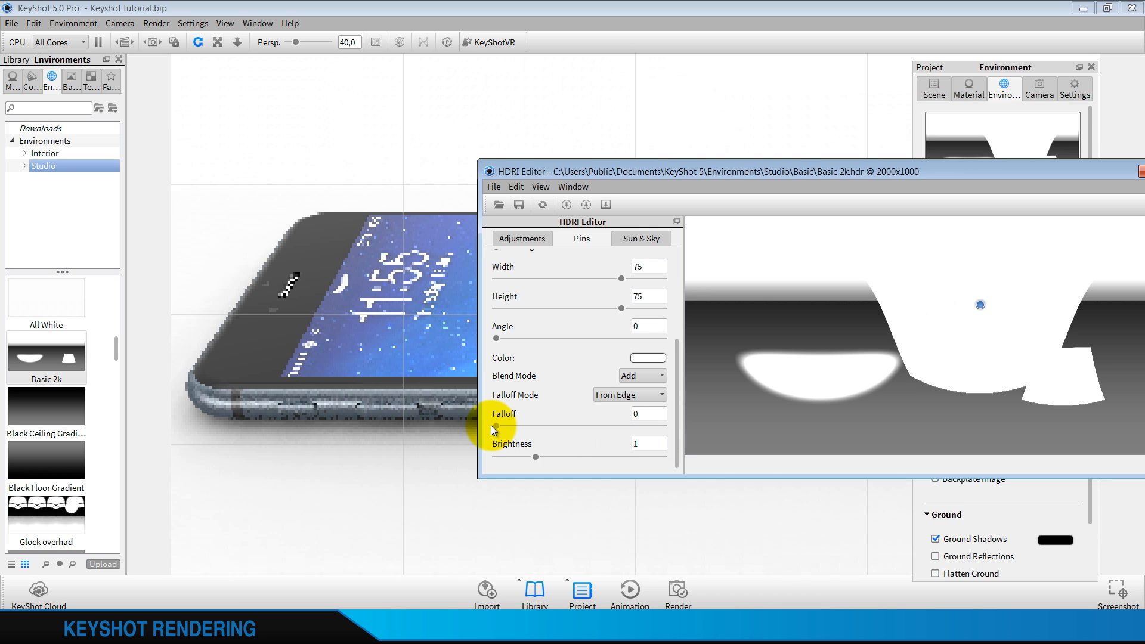
{"action": "left_click_drag", "start_coordinate": [491, 424], "coordinate": [513, 430]}
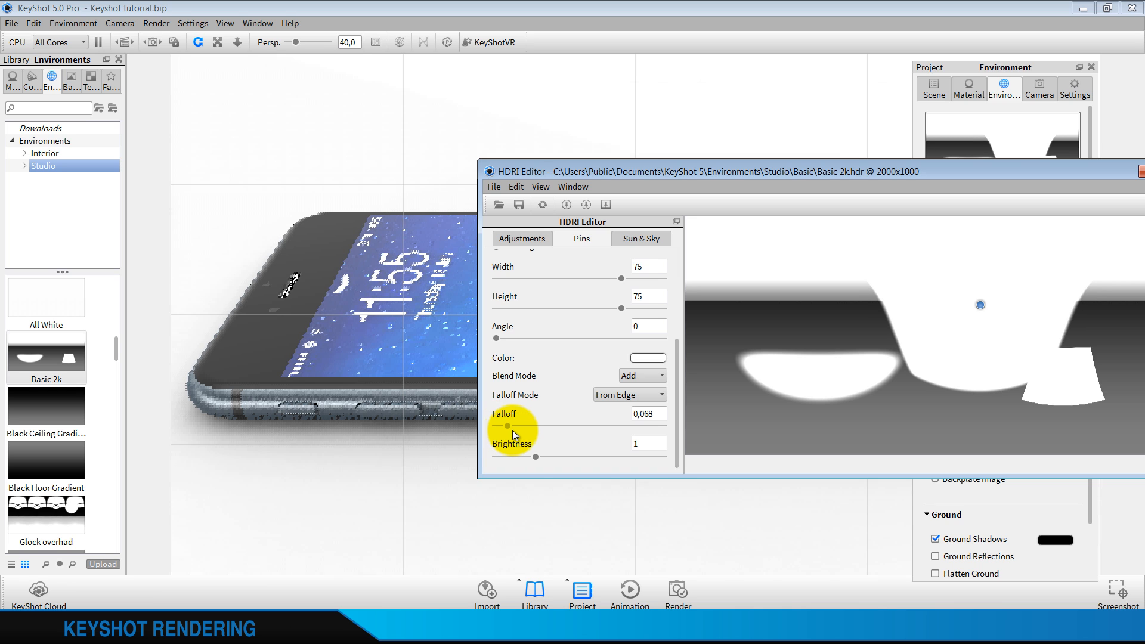
{"action": "left_click", "coordinate": [668, 413]}
{"action": "key", "text": "BackSpace"}
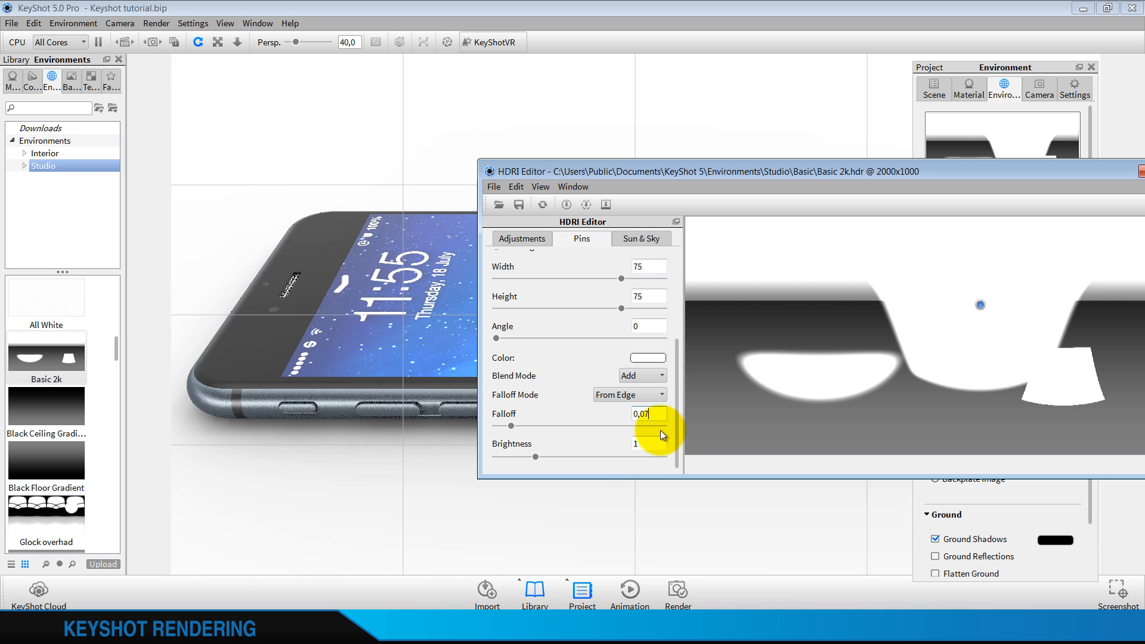
{"action": "left_click", "coordinate": [650, 444]}
Try a brightness of 2 for the highlight pin, then return it to 1
{"action": "left_click_drag", "start_coordinate": [651, 444], "coordinate": [594, 449]}
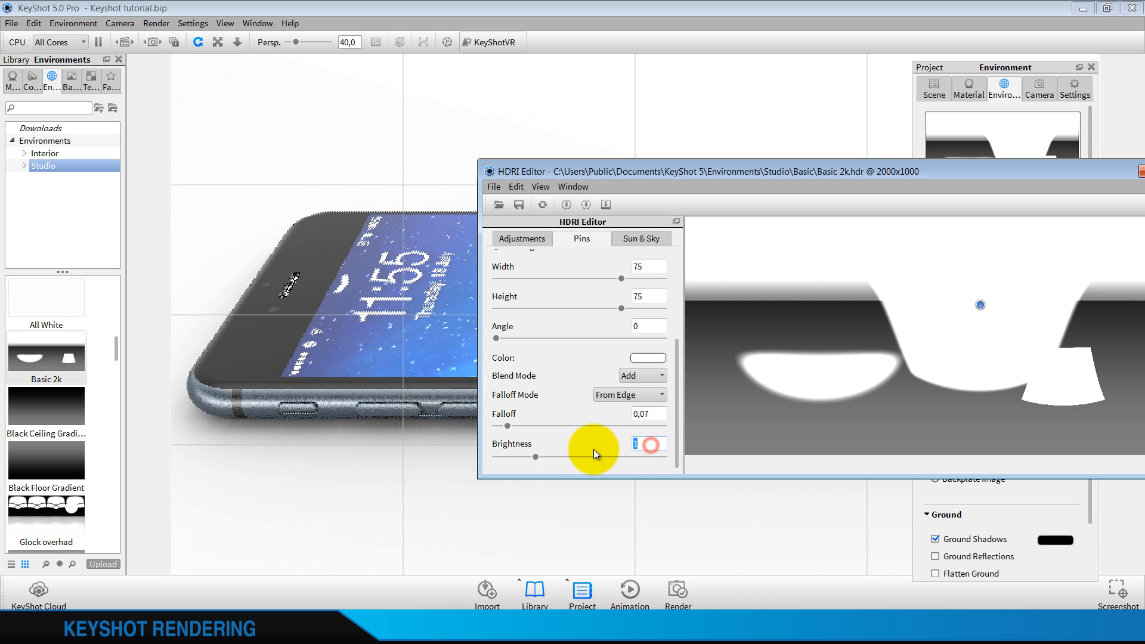
{"action": "type", "text": "2"}
{"action": "left_click", "coordinate": [661, 416]}
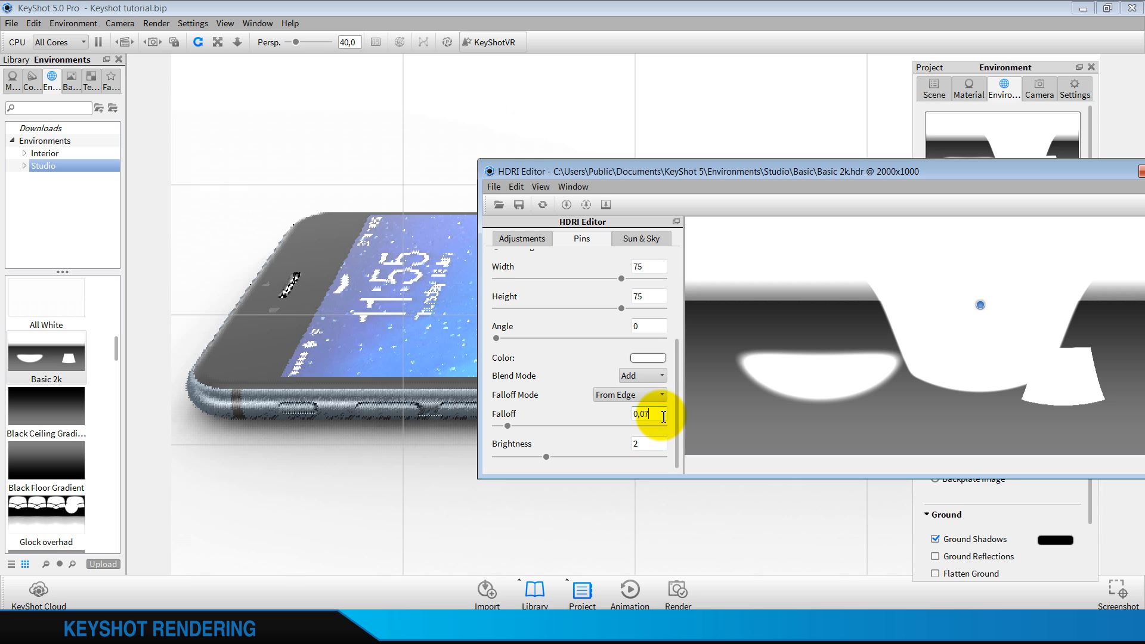
{"action": "left_click_drag", "start_coordinate": [650, 451], "coordinate": [595, 453]}
{"action": "type", "text": "1"}
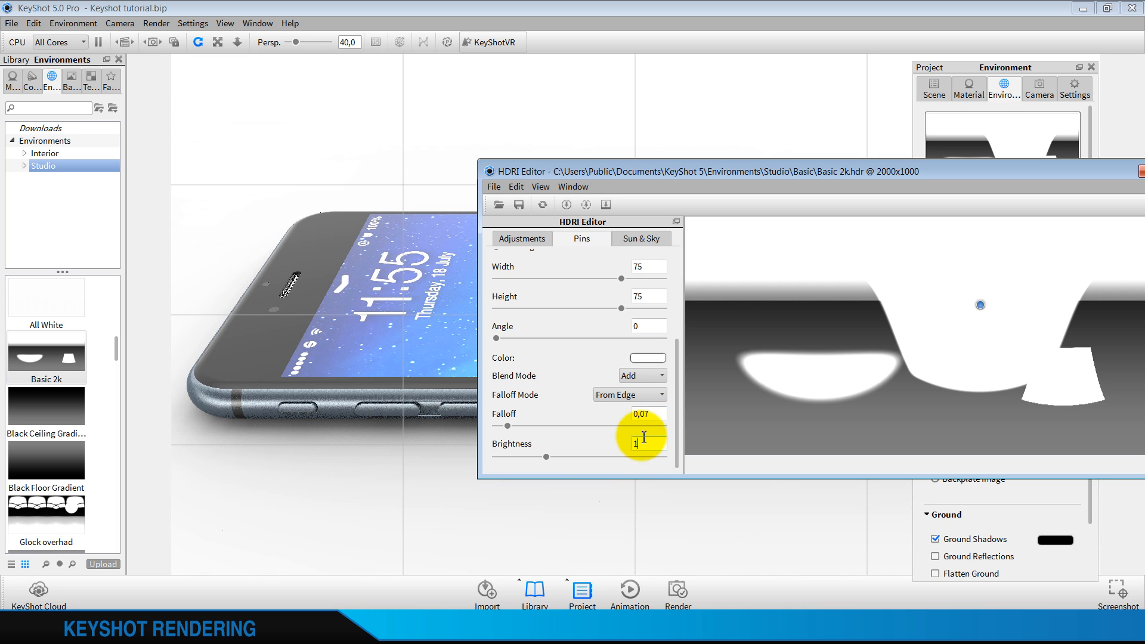
{"action": "left_click", "coordinate": [657, 417]}
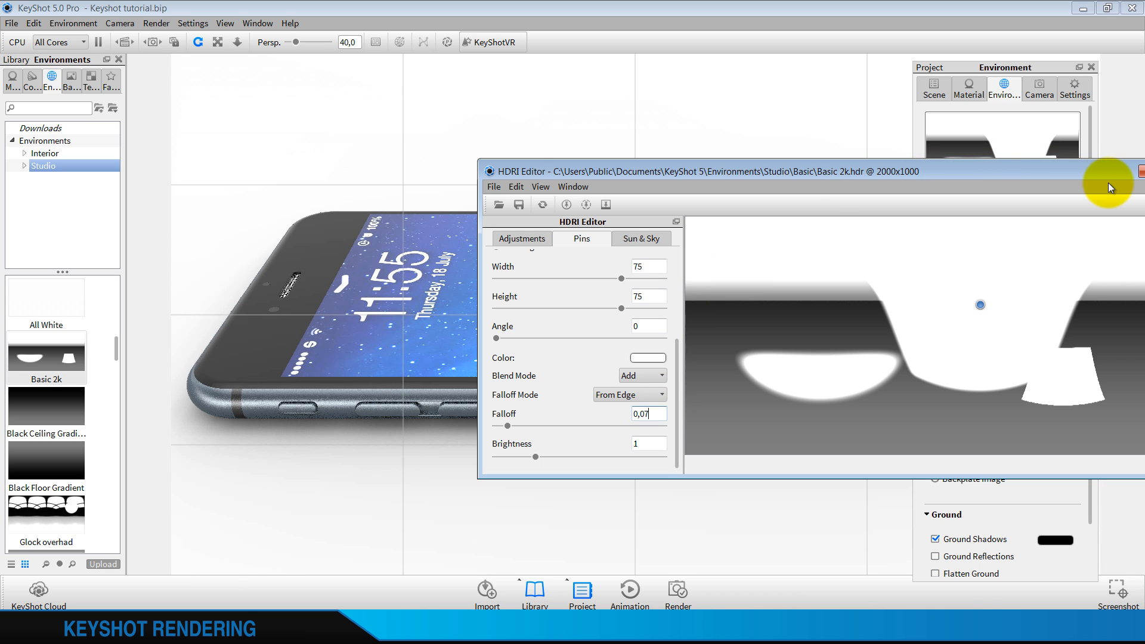
Rotate the HDRI image to 215, shift the highlight pin sideways on it and move the editor window off the phone
{"action": "left_click", "coordinate": [522, 238]}
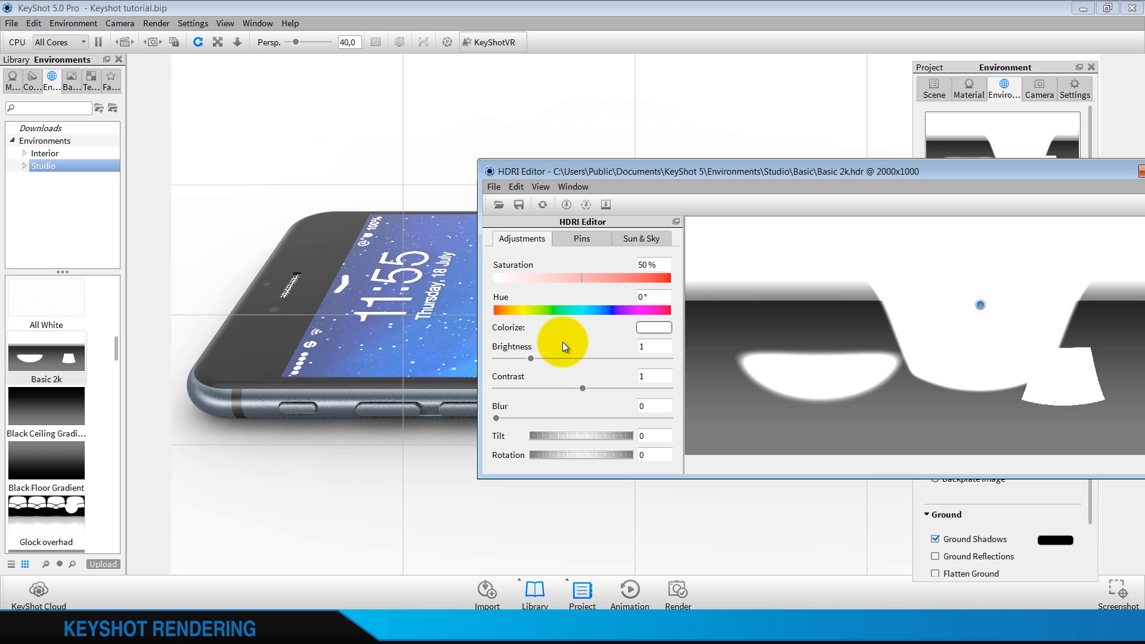
{"action": "left_click_drag", "start_coordinate": [550, 453], "coordinate": [820, 455]}
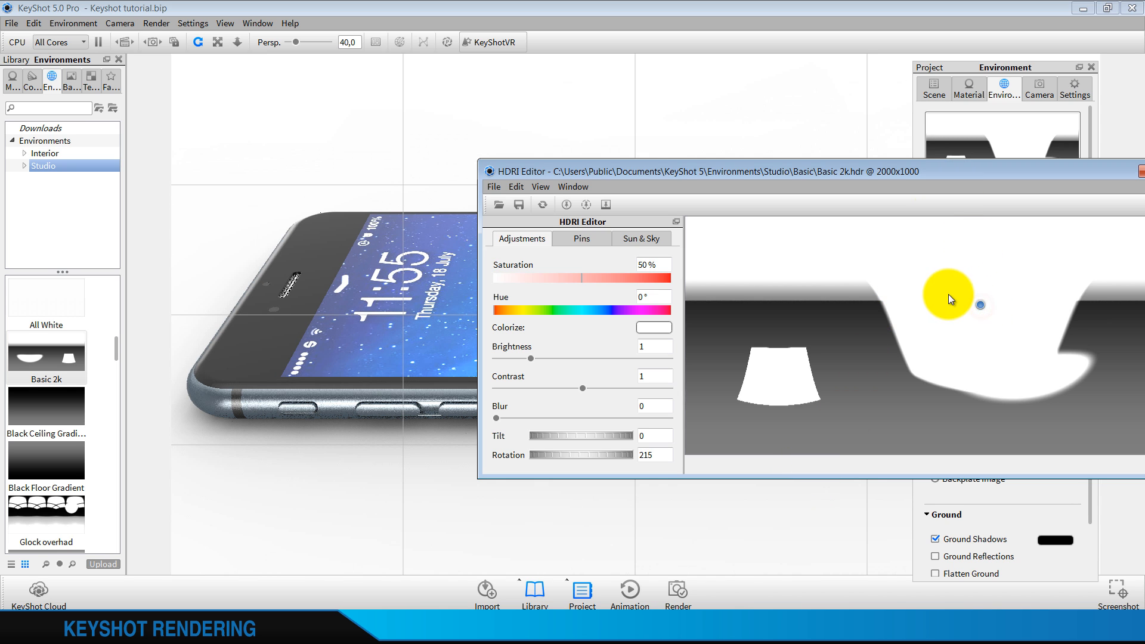
{"action": "left_click_drag", "start_coordinate": [948, 295], "coordinate": [893, 291]}
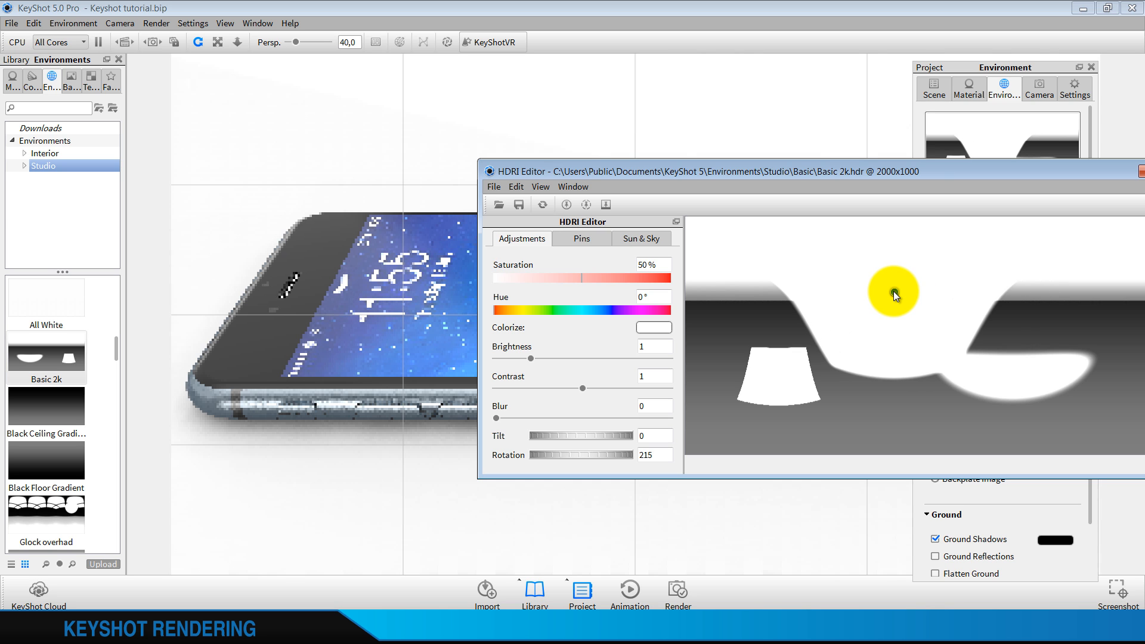
{"action": "left_click_drag", "start_coordinate": [930, 171], "coordinate": [920, 232]}
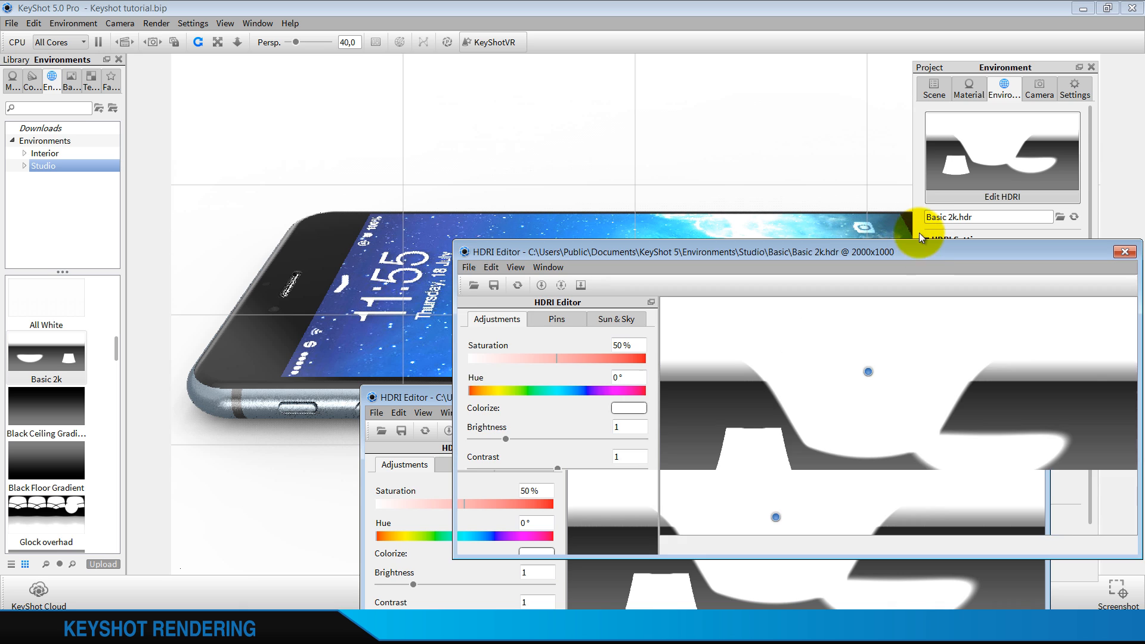
Try several positions for the highlight pin, place it between the two light shapes at the horizon and leave the HDRI editor
{"action": "left_click_drag", "start_coordinate": [874, 359], "coordinate": [796, 421]}
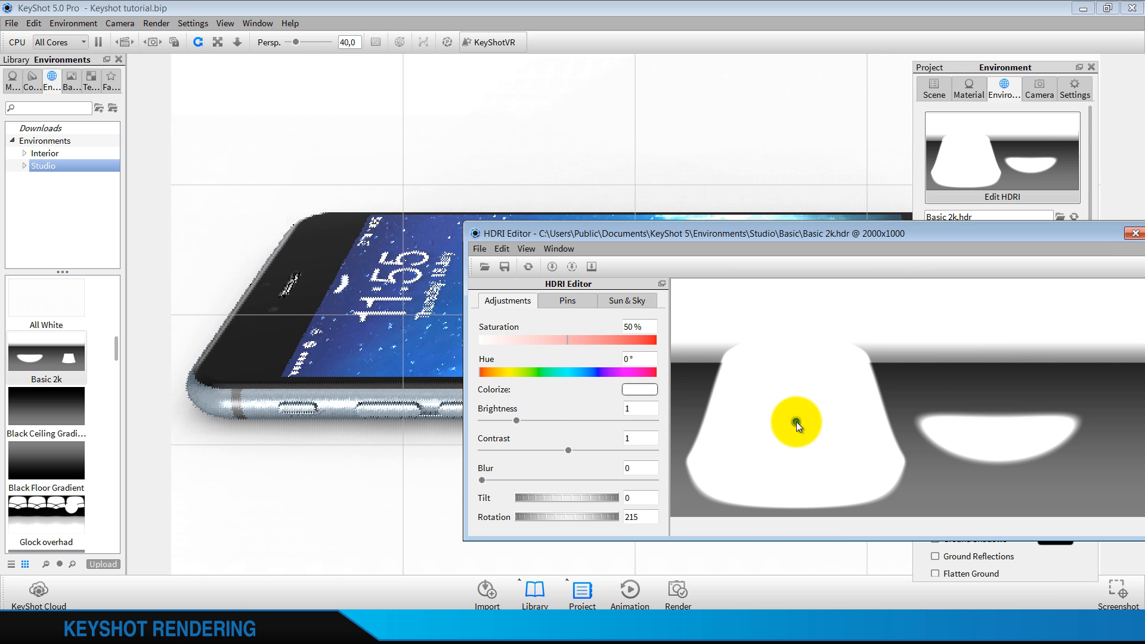
{"action": "left_click", "coordinate": [771, 295]}
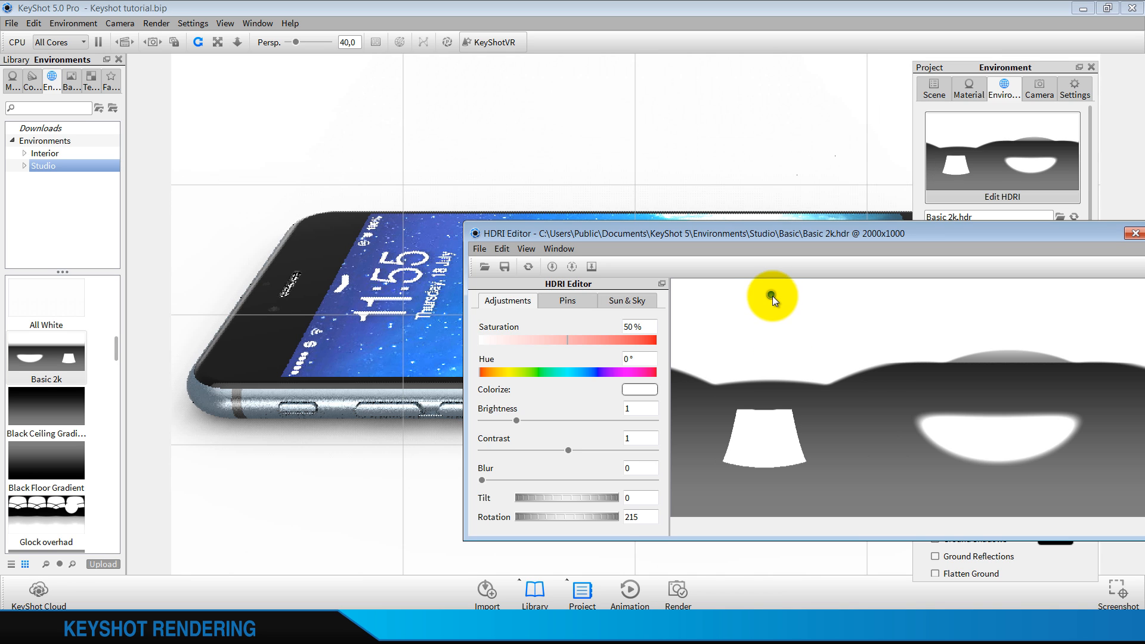
{"action": "left_click", "coordinate": [949, 292]}
{"action": "left_click", "coordinate": [1086, 299]}
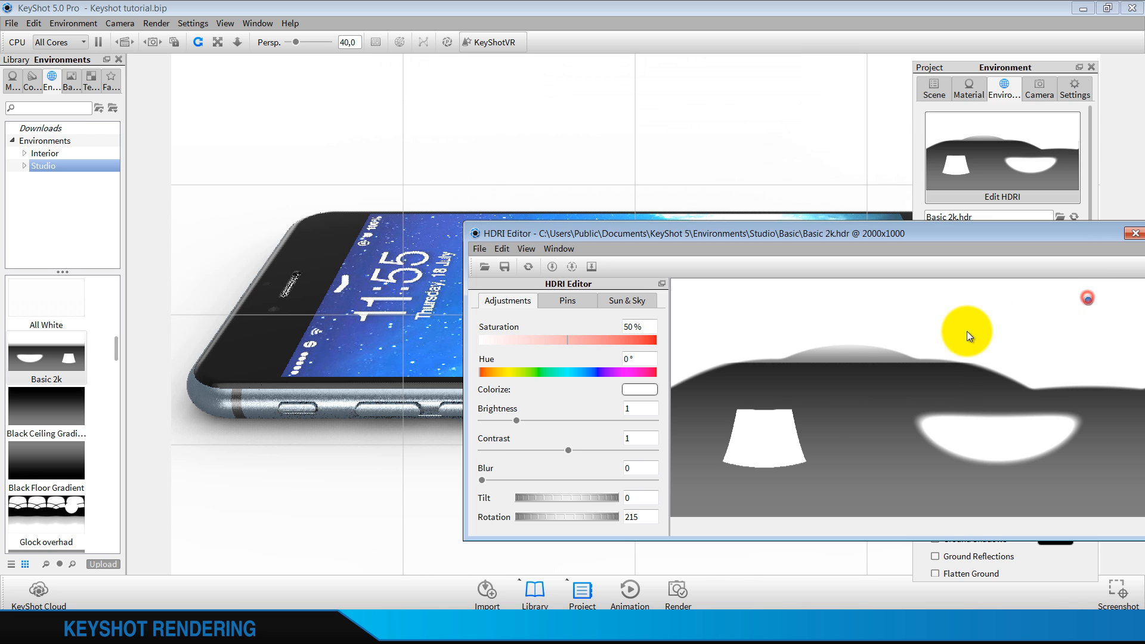
{"action": "left_click", "coordinate": [962, 332]}
{"action": "left_click", "coordinate": [932, 346]}
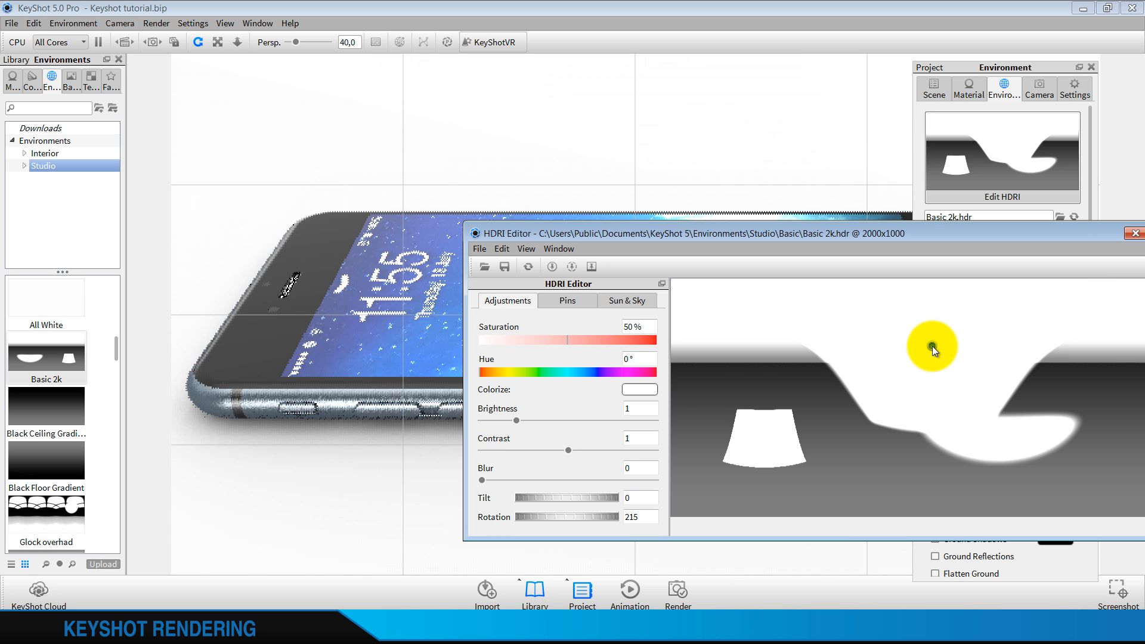
{"action": "left_click_drag", "start_coordinate": [970, 229], "coordinate": [767, 155]}
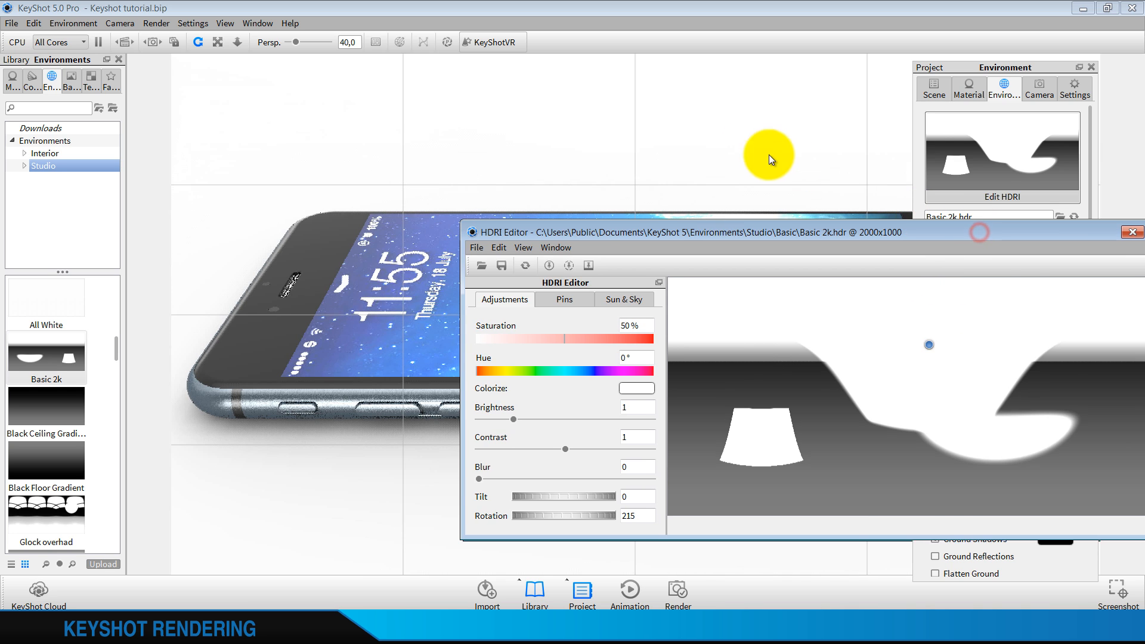
{"action": "left_click", "coordinate": [903, 150]}
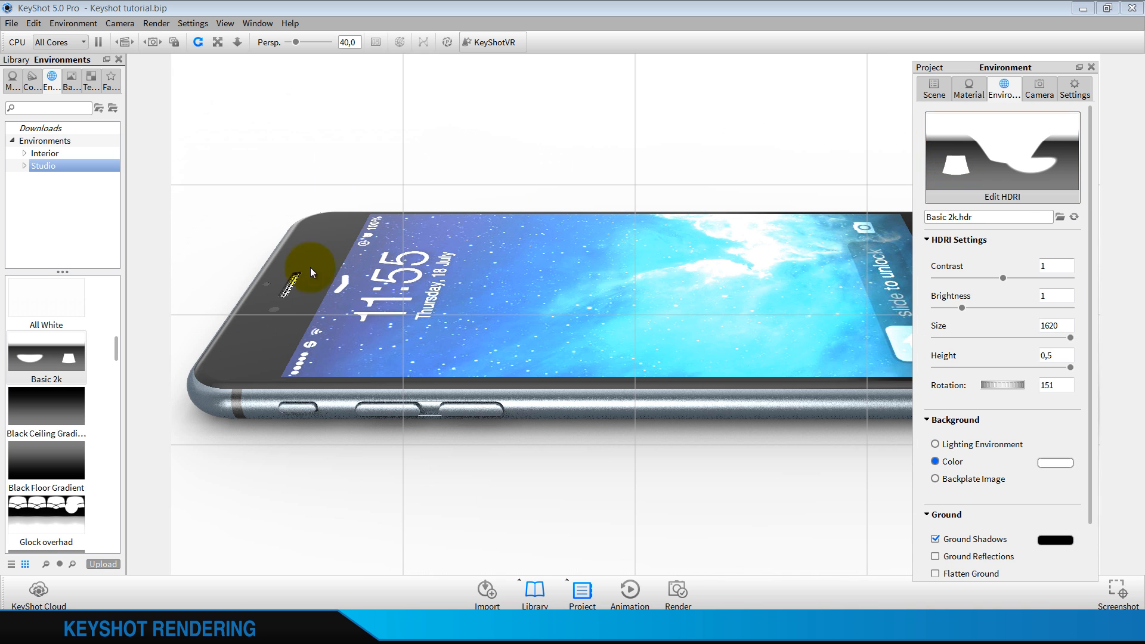
Load the 3 Panels Straight 2k 2 studio environment into the scene, discarding the HDRI edits
{"action": "scroll", "coordinate": [66, 357], "scroll_direction": "up", "scroll_amount": 8}
{"action": "left_click_drag", "start_coordinate": [35, 467], "coordinate": [238, 471]}
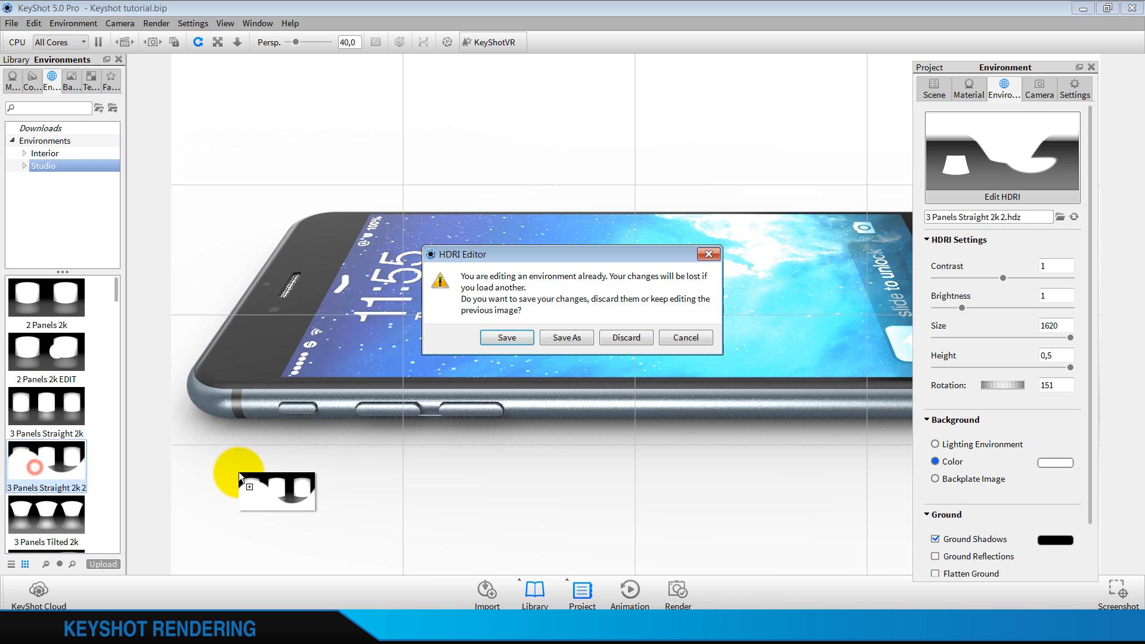
{"action": "left_click", "coordinate": [610, 337]}
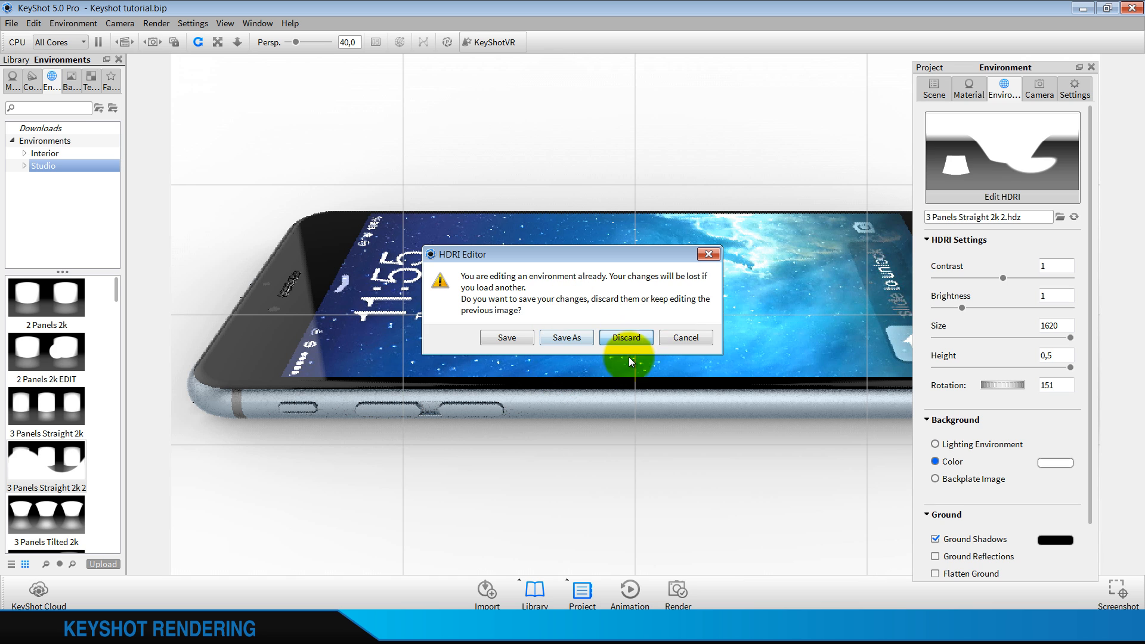
{"action": "left_click", "coordinate": [688, 343]}
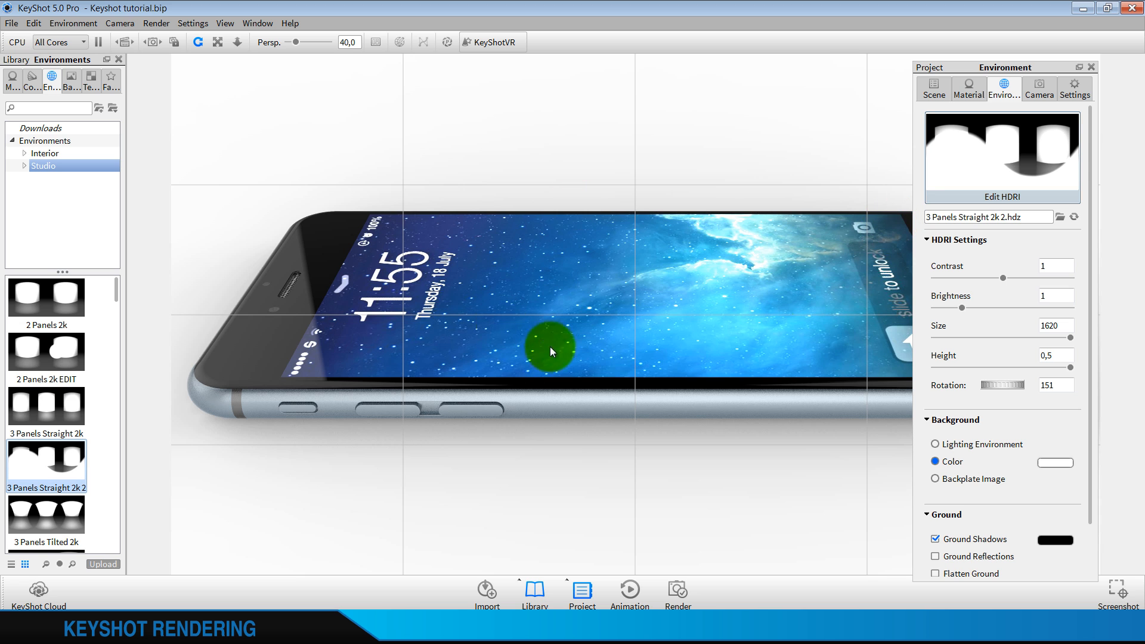
Set the environment's rotation to 194.5, its height to 0.196 and its contrast to 1.3
{"action": "left_click_drag", "start_coordinate": [996, 389], "coordinate": [954, 392]}
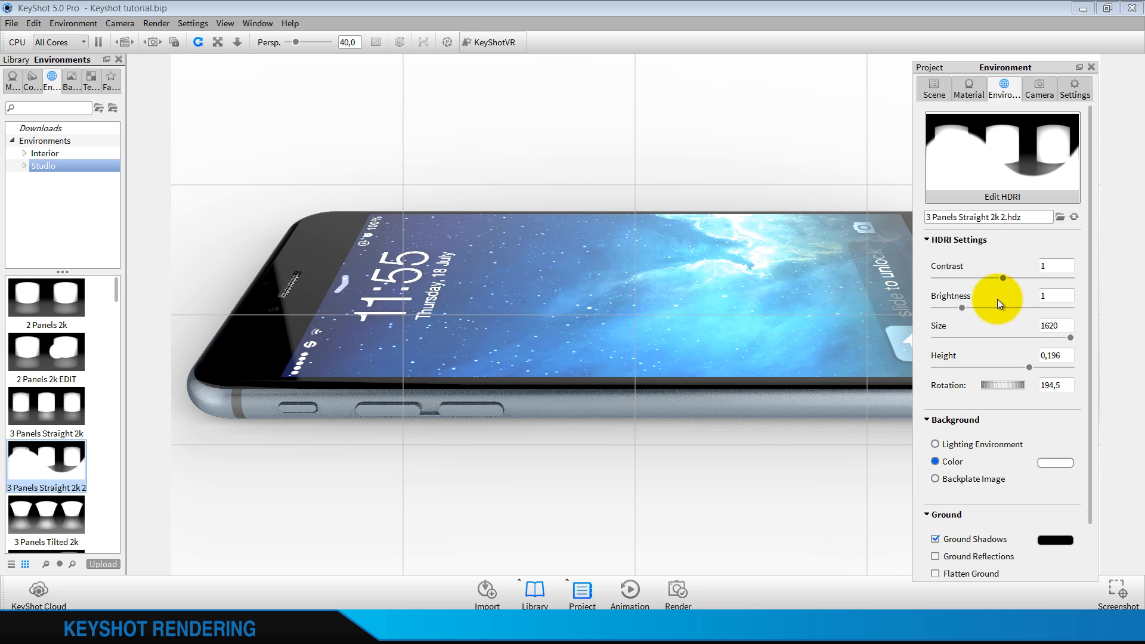
{"action": "left_click_drag", "start_coordinate": [1000, 282], "coordinate": [1017, 281]}
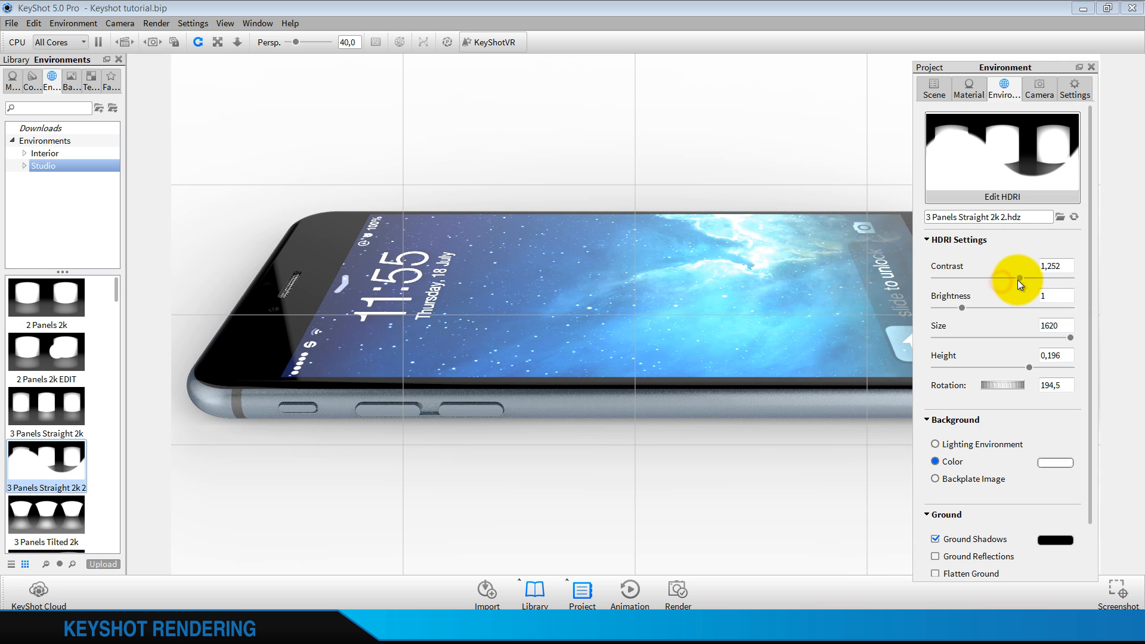
{"action": "left_click", "coordinate": [1070, 266]}
{"action": "key", "text": "BackSpace"}
{"action": "key", "text": "BackSpace"}
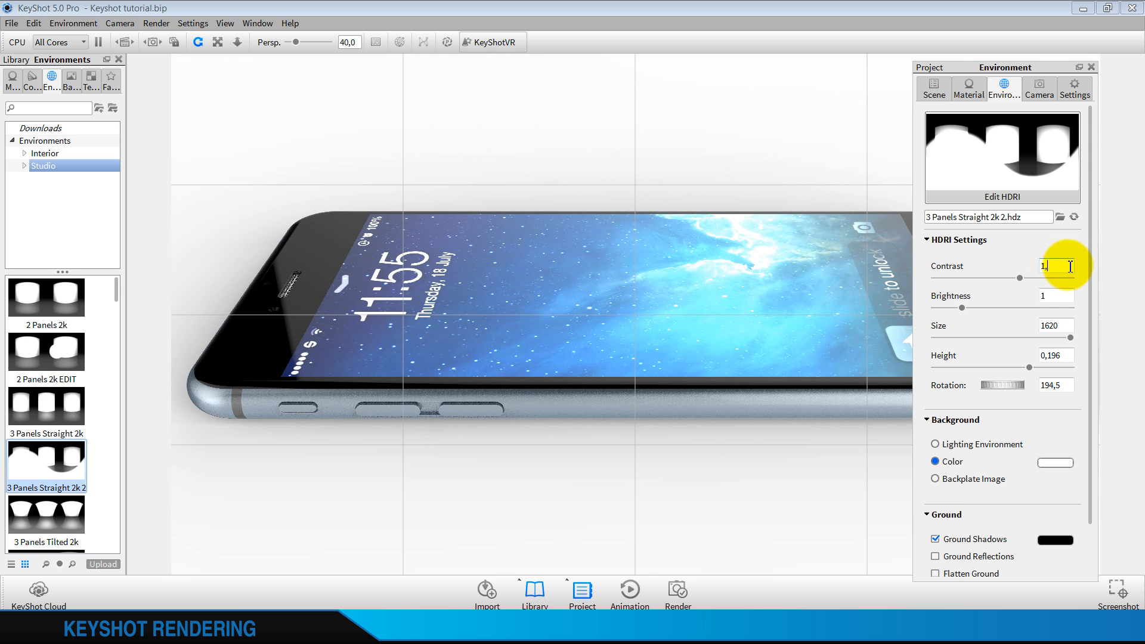
{"action": "type", "text": "3"}
{"action": "left_click", "coordinate": [1064, 294]}
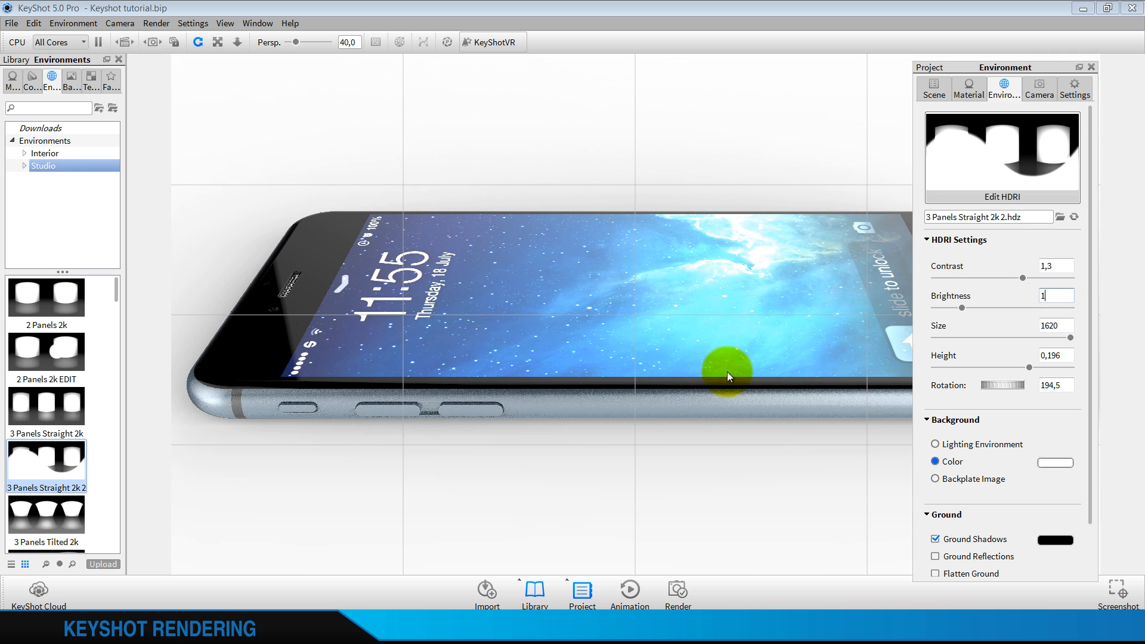
Edit the phone frame's dark cool grey metallic paint and set its metal roughness to 0.04
{"action": "right_click", "coordinate": [603, 391]}
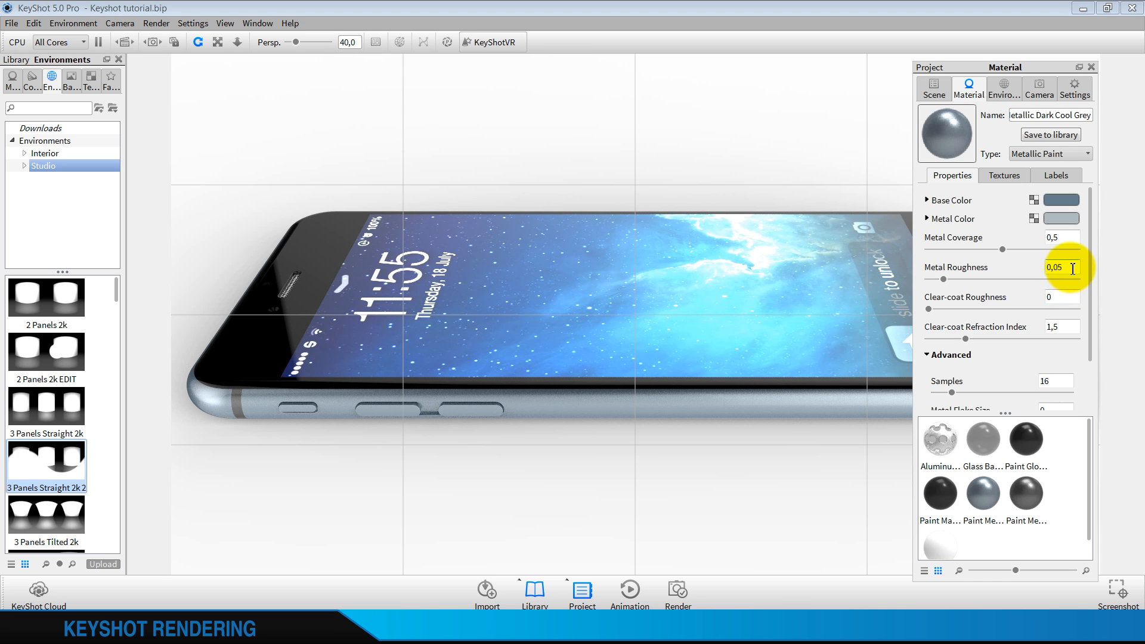
{"action": "type", "text": "4"}
{"action": "left_click", "coordinate": [1061, 297]}
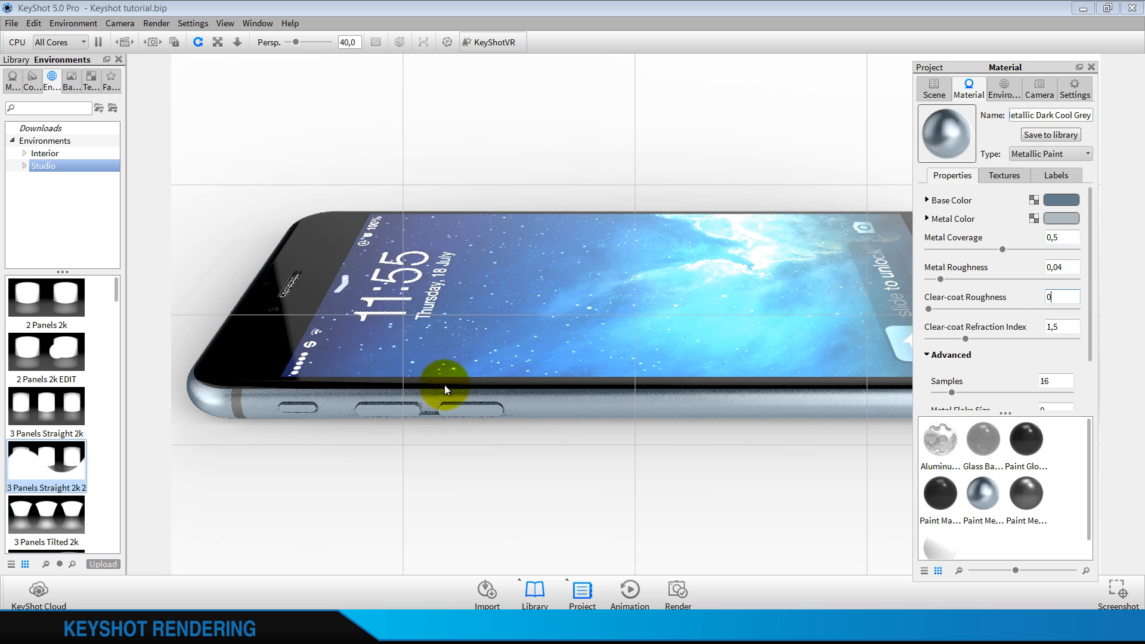
Set the metal roughness of the frame band's jet black metallic paint to 0.04 and close the project settings
{"action": "right_click", "coordinate": [239, 397]}
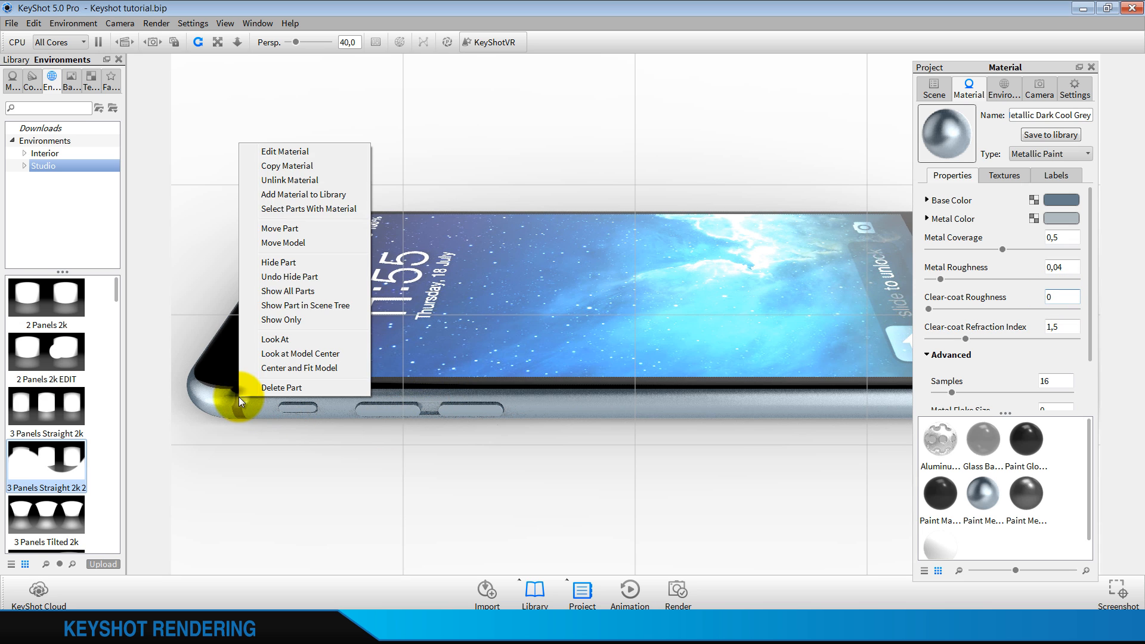
{"action": "left_click", "coordinate": [276, 152]}
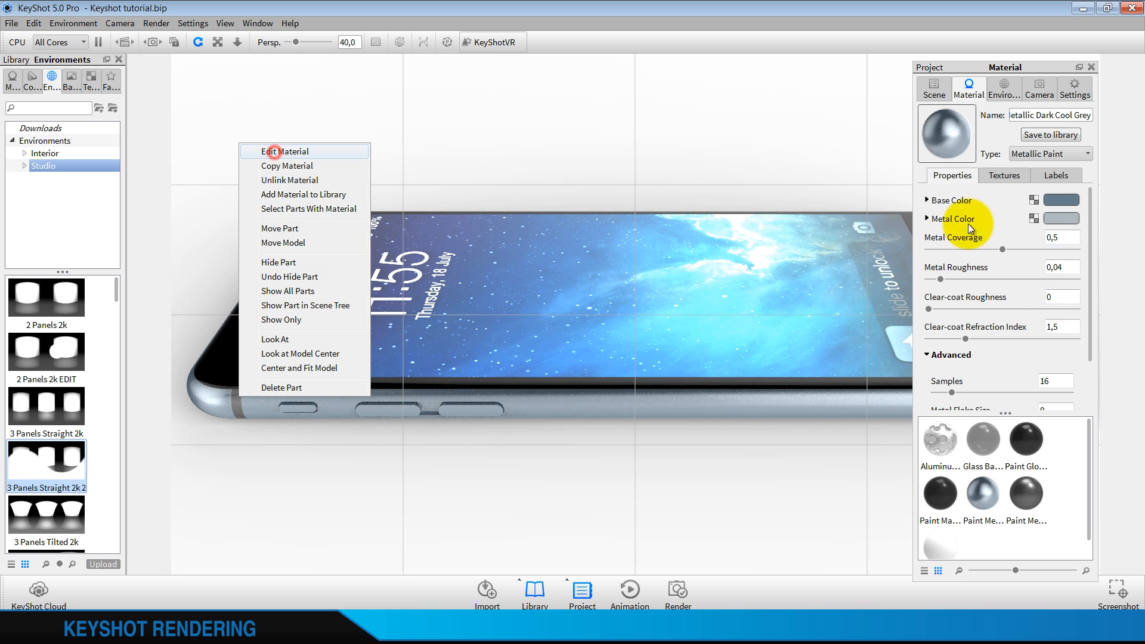
{"action": "left_click", "coordinate": [1077, 265]}
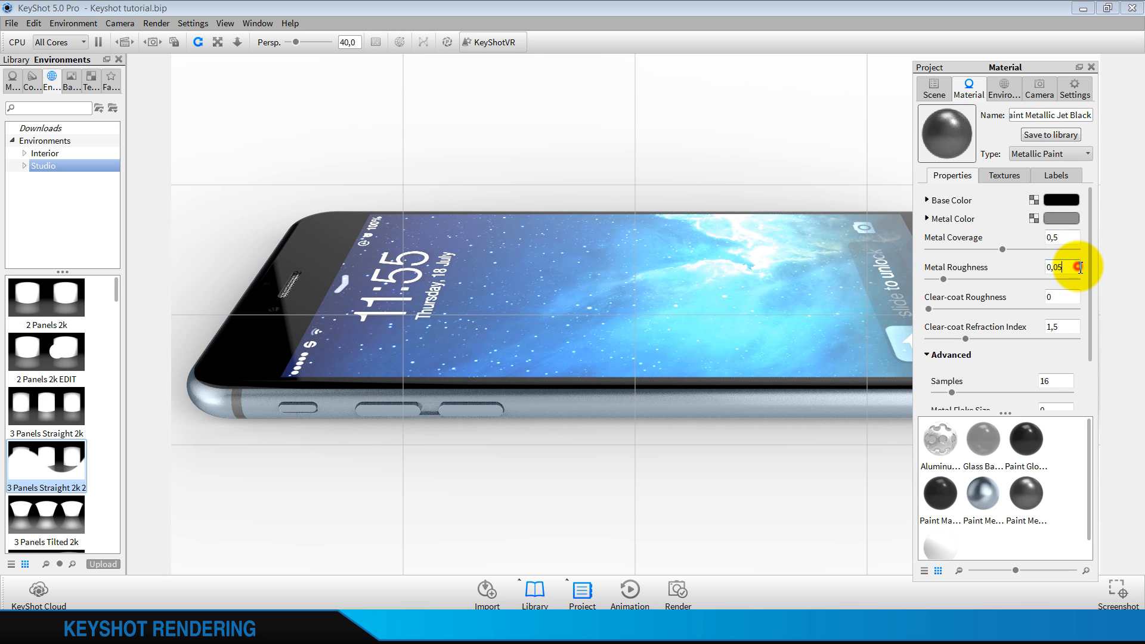
{"action": "key", "text": "BackSpace"}
{"action": "type", "text": "4"}
{"action": "left_click", "coordinate": [1067, 297]}
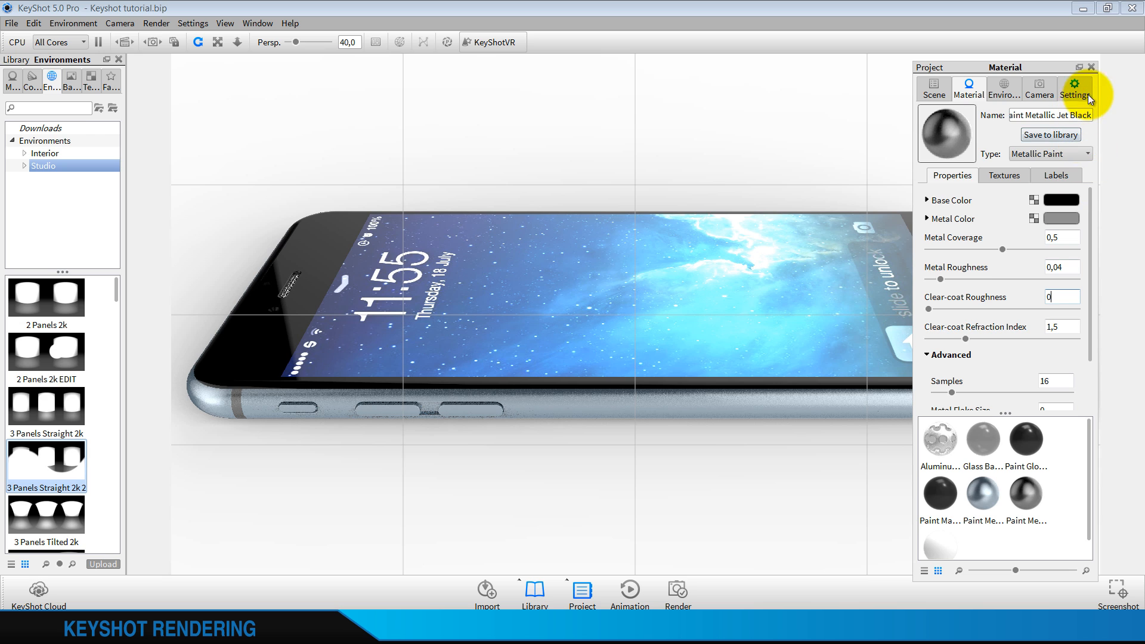
{"action": "left_click", "coordinate": [1091, 67]}
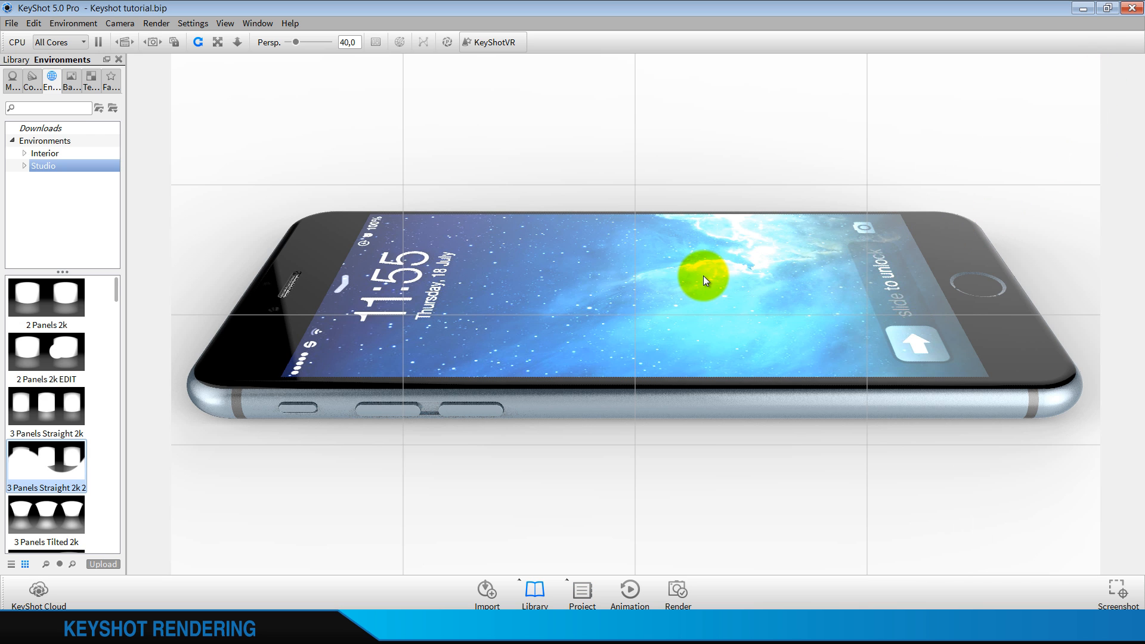
Reopen the project settings, place them over the middle of the phone, collapse the advanced material options and rotate the environment to 250
{"action": "left_click", "coordinate": [572, 597]}
{"action": "left_click_drag", "start_coordinate": [1054, 61], "coordinate": [694, 86]}
{"action": "scroll", "coordinate": [616, 275], "scroll_direction": "down", "scroll_amount": 1}
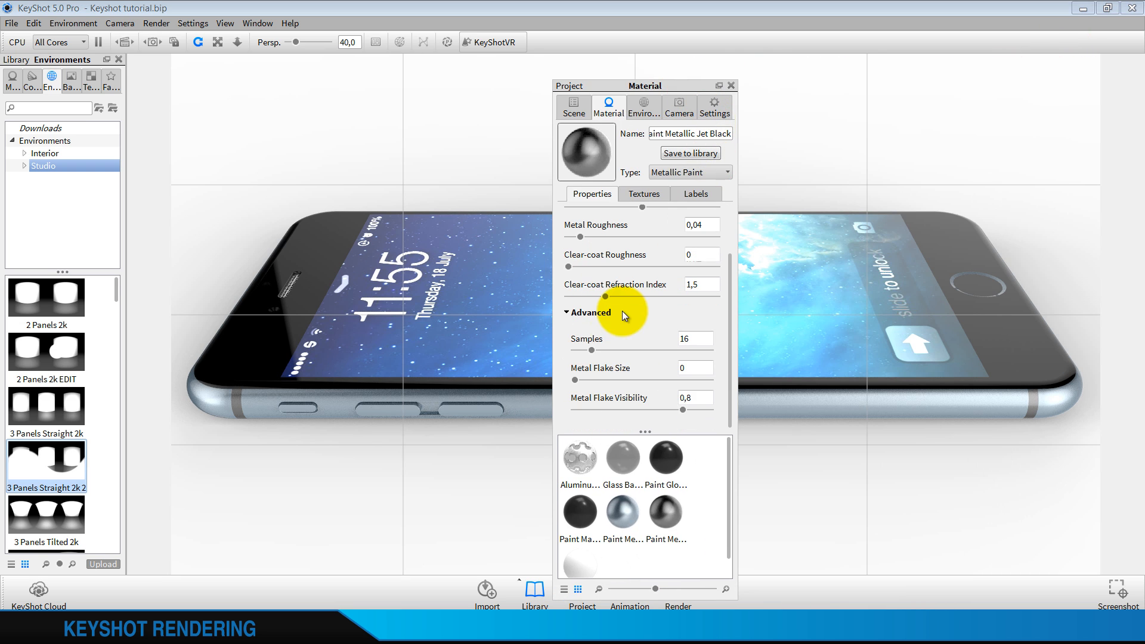
{"action": "left_click", "coordinate": [585, 314]}
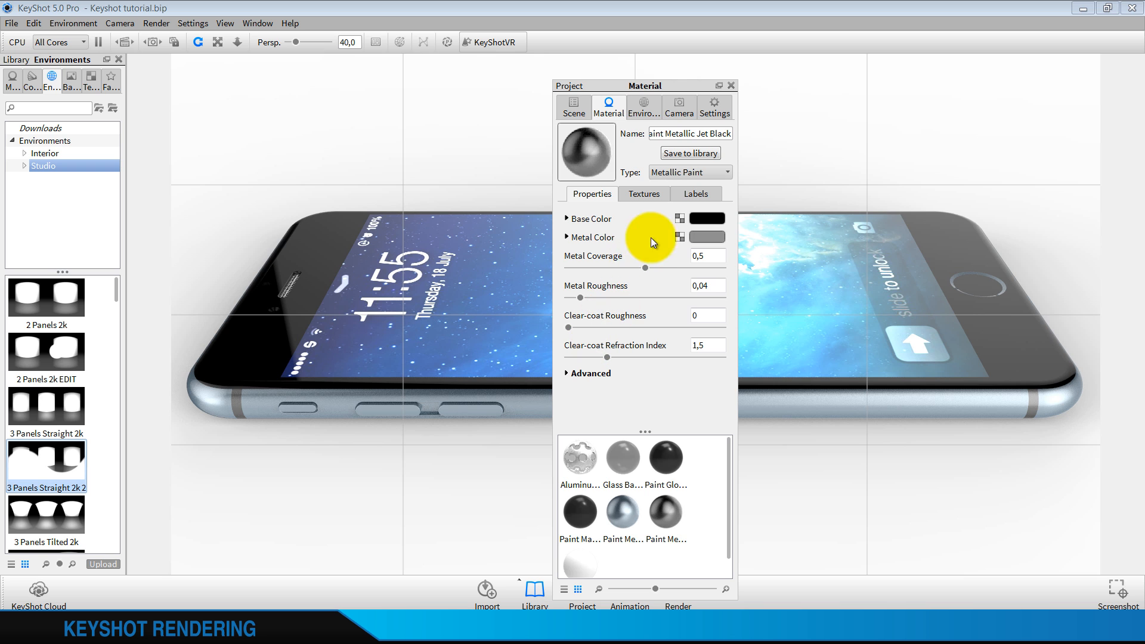
{"action": "left_click", "coordinate": [642, 118]}
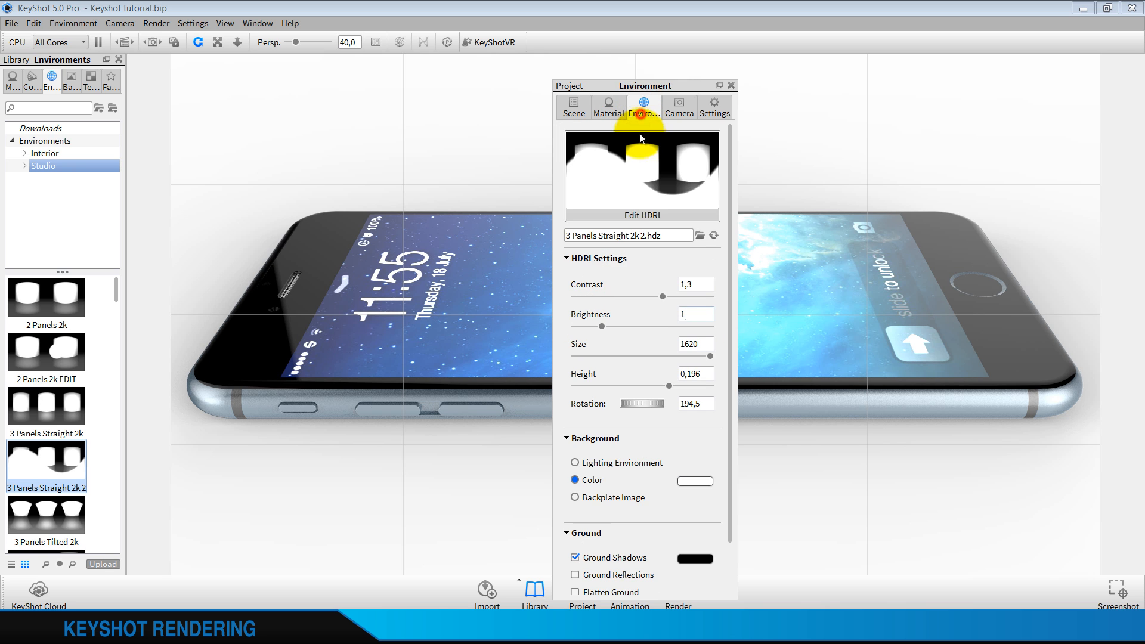
{"action": "left_click_drag", "start_coordinate": [636, 401], "coordinate": [664, 407]}
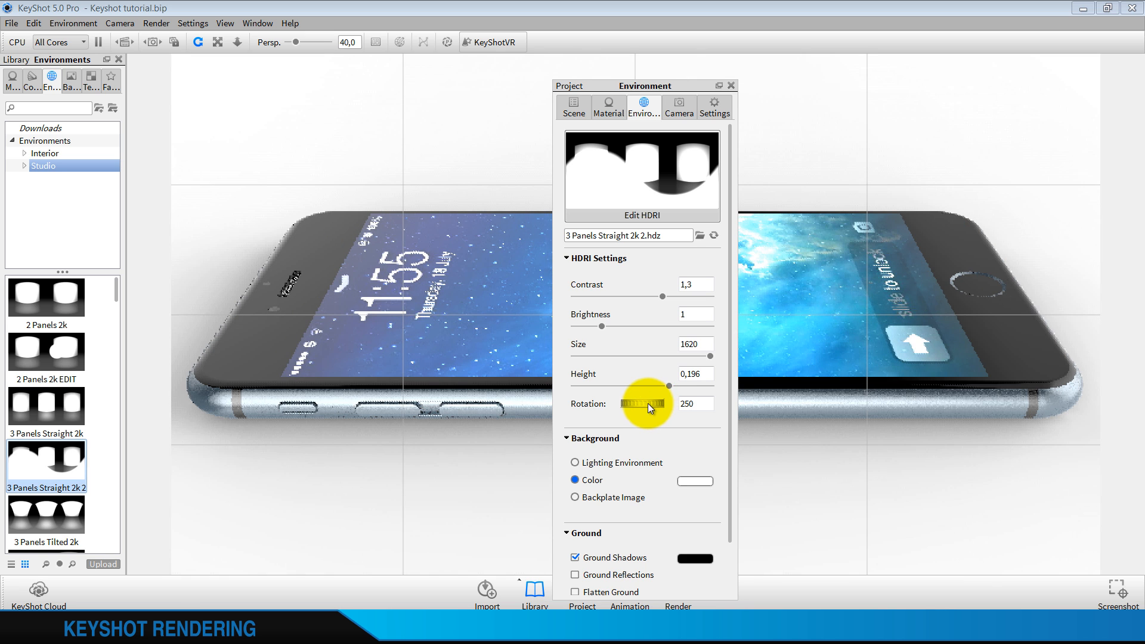